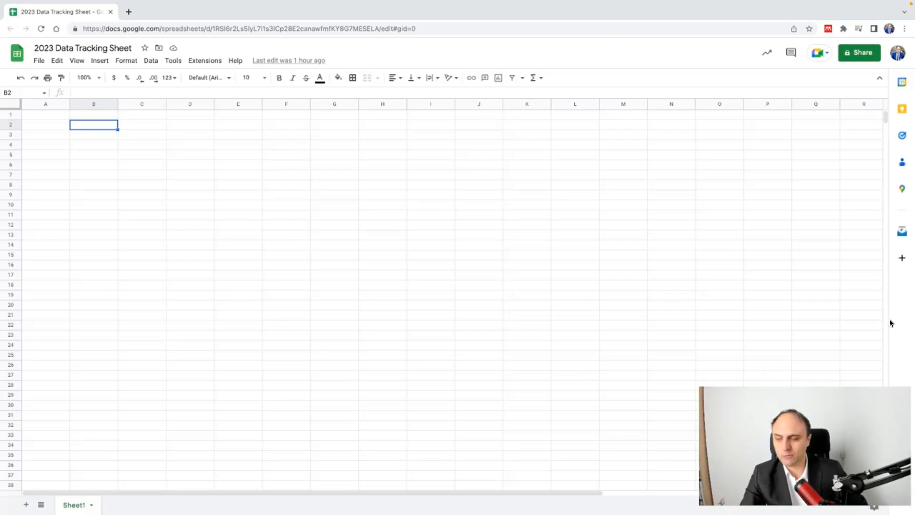
# Step: Rename the Sheet1 tab to Jan
pyautogui.doubleClick(73, 505)
pyautogui.write('Jan')
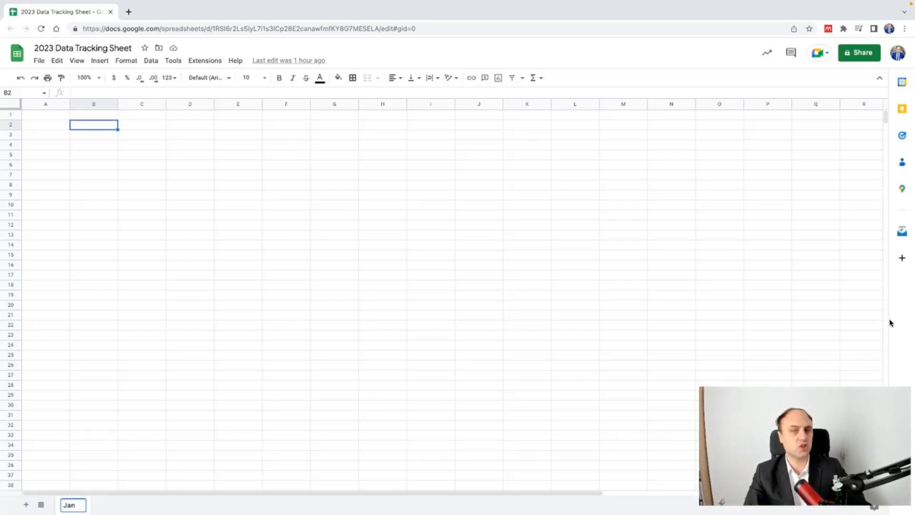
pyautogui.click(335, 305)
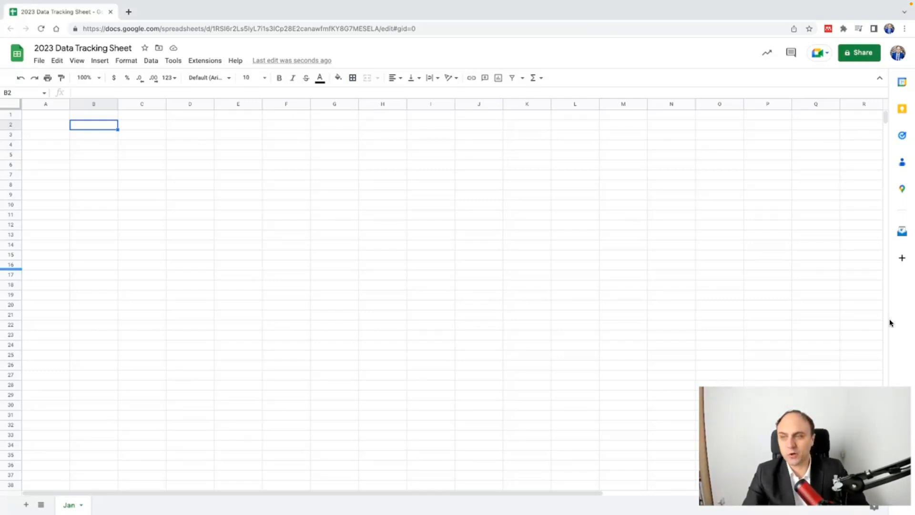
# Step: Enter the headers Date, In Bed and Wake Up in B2:D2
pyautogui.write('Data')
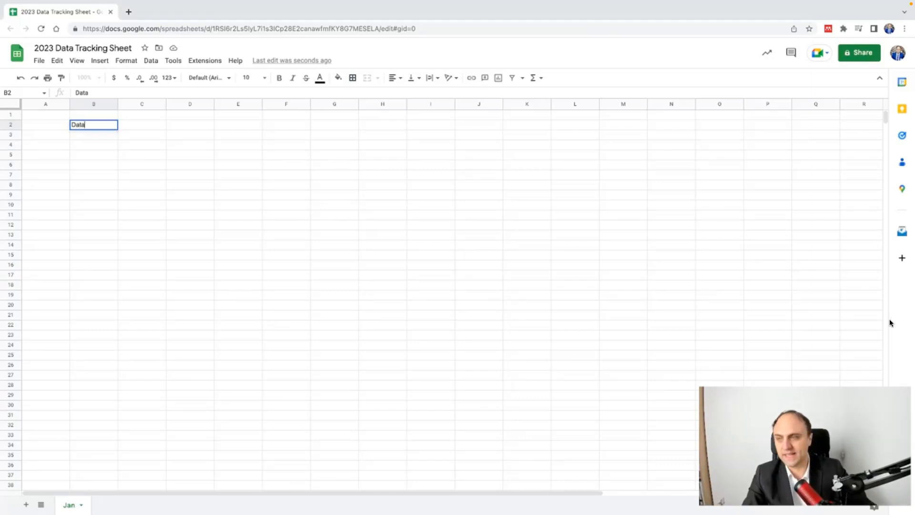
pyautogui.press('Tab')
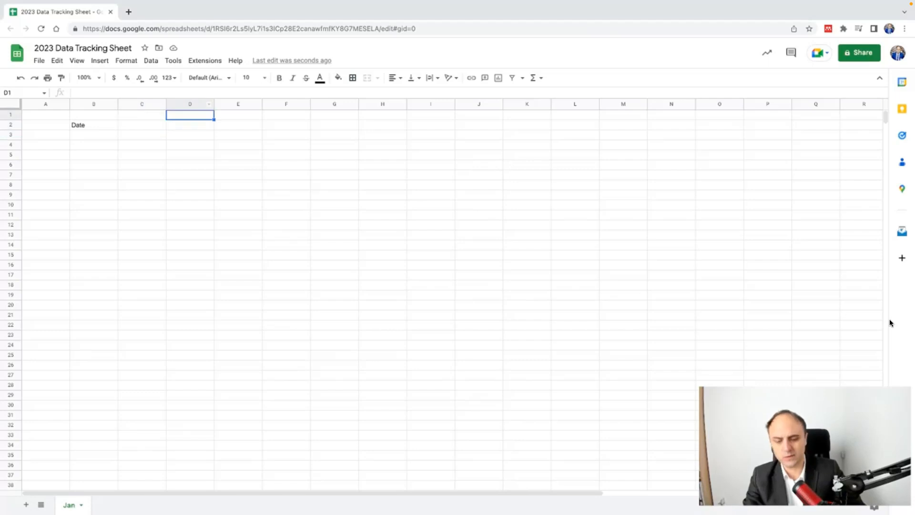
pyautogui.write('In Bed')
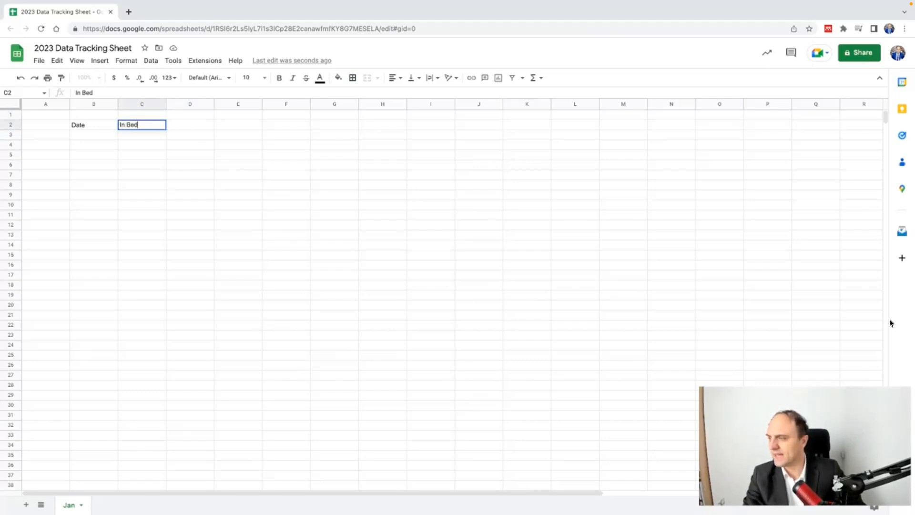
pyautogui.press('Tab')
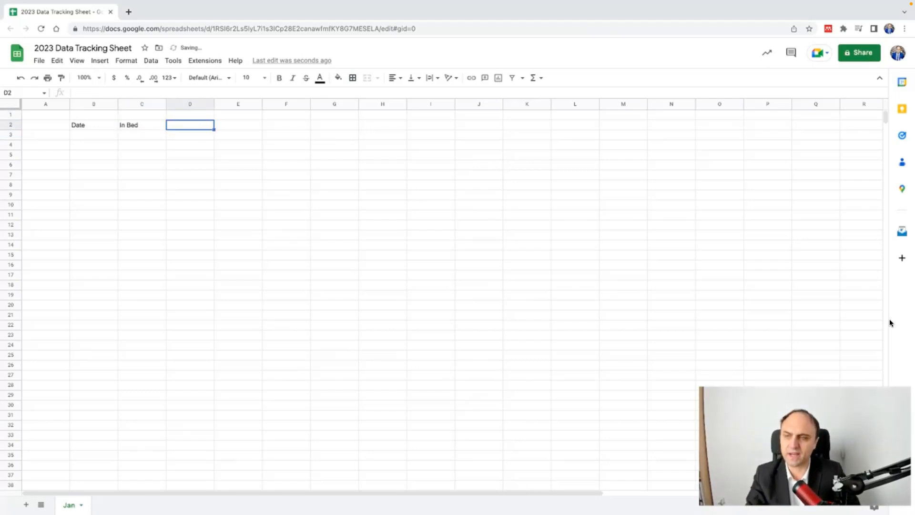
pyautogui.write('Wake Up')
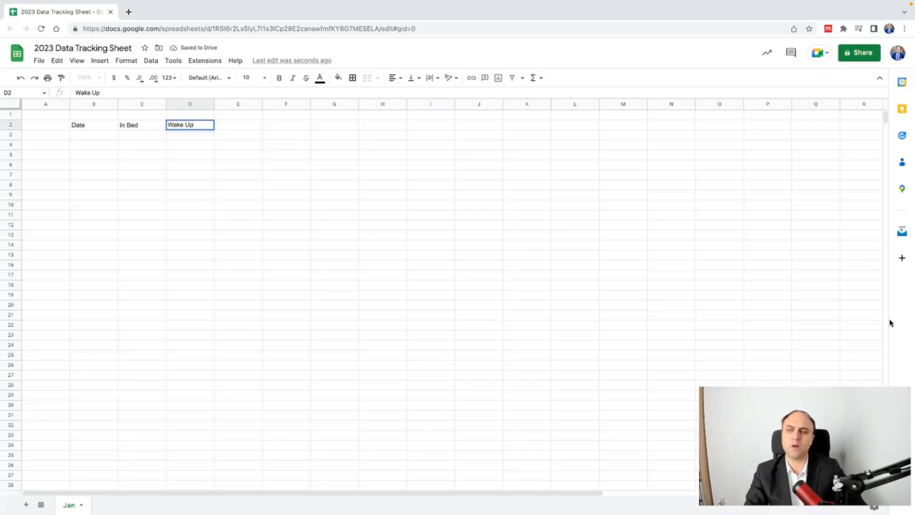
pyautogui.press('Return')
# Step: Select the row 2 header range from B2, then move to the next header cell
pyautogui.press('Up')
pyautogui.press('Left')
pyautogui.press('Right')
pyautogui.press('Left')
pyautogui.press('Left')
pyautogui.hotkey('shift', 'Right')
pyautogui.hotkey('shift', 'Right')
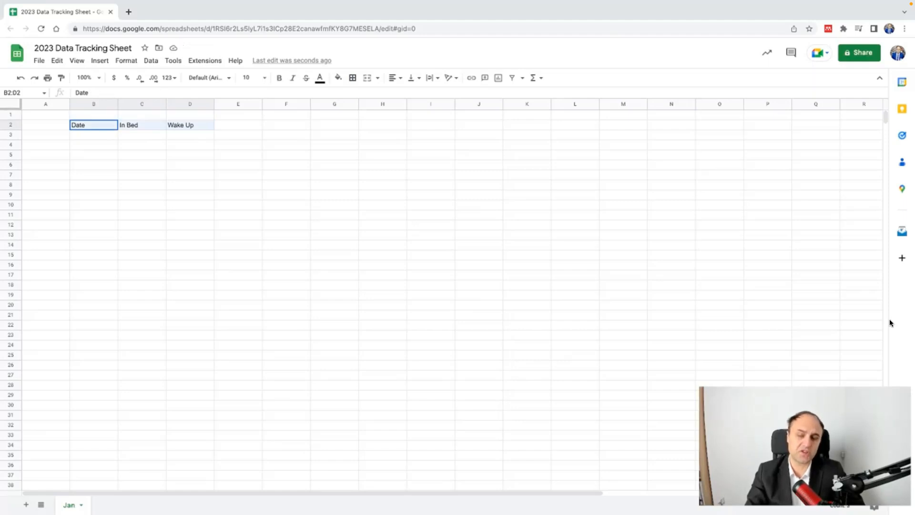
pyautogui.hotkey('shift', 'Right')
pyautogui.hotkey('shift', 'Right')
pyautogui.hotkey('shift', 'Right')
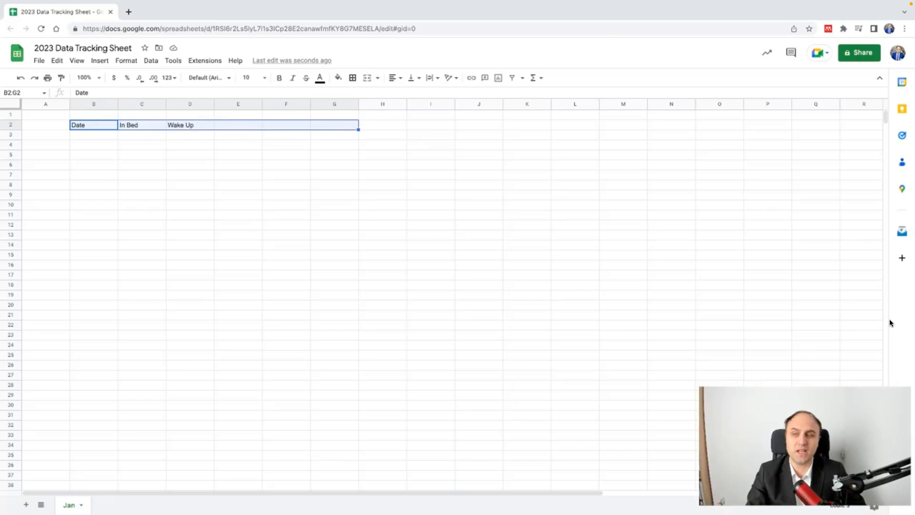
pyautogui.press('Right')
pyautogui.press('Down')
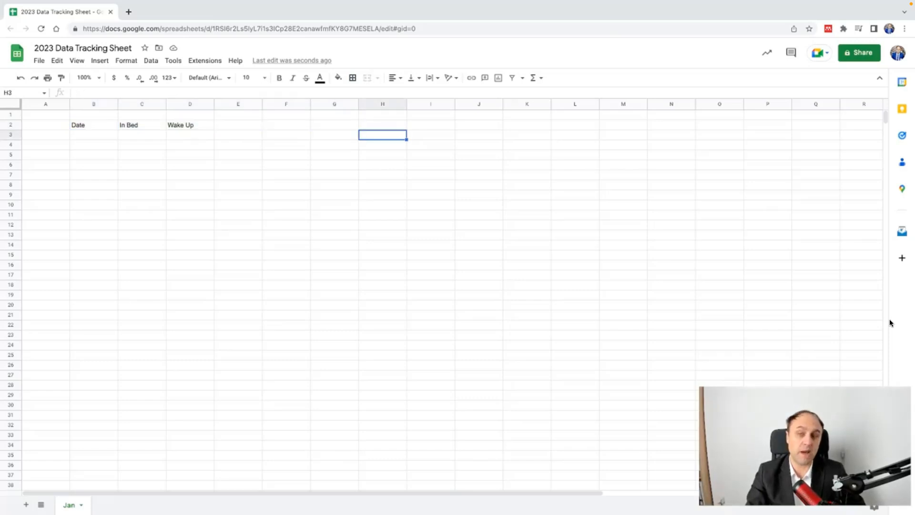
pyautogui.press('Up')
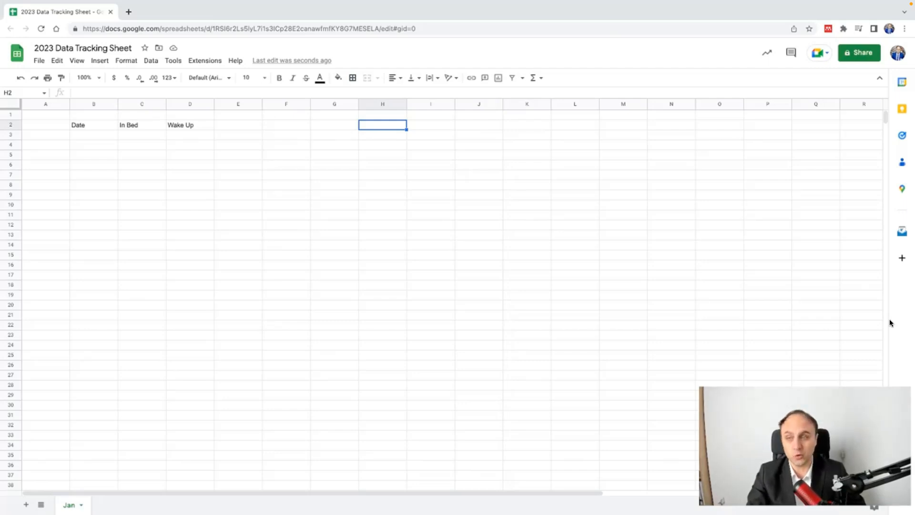
# Step: Add the headers Time in Bed in E2 and WorkDay (Y/N) in F2
pyautogui.press('Left')
pyautogui.press('Left')
pyautogui.press('Left')
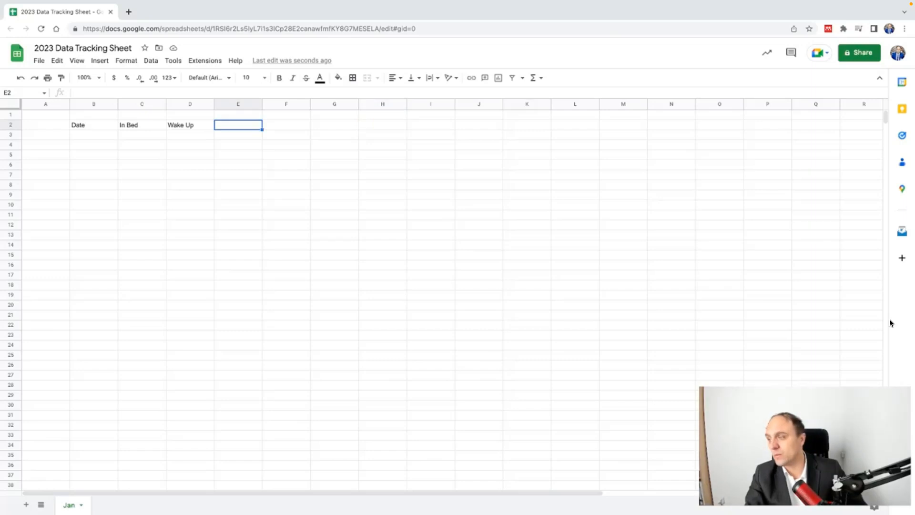
pyautogui.write('Time in Bed')
pyautogui.press('Tab')
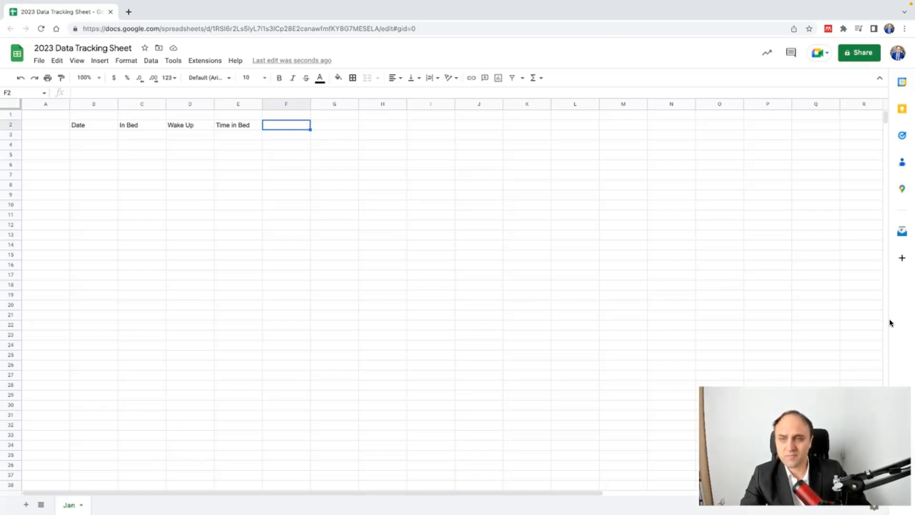
pyautogui.write('Wo')
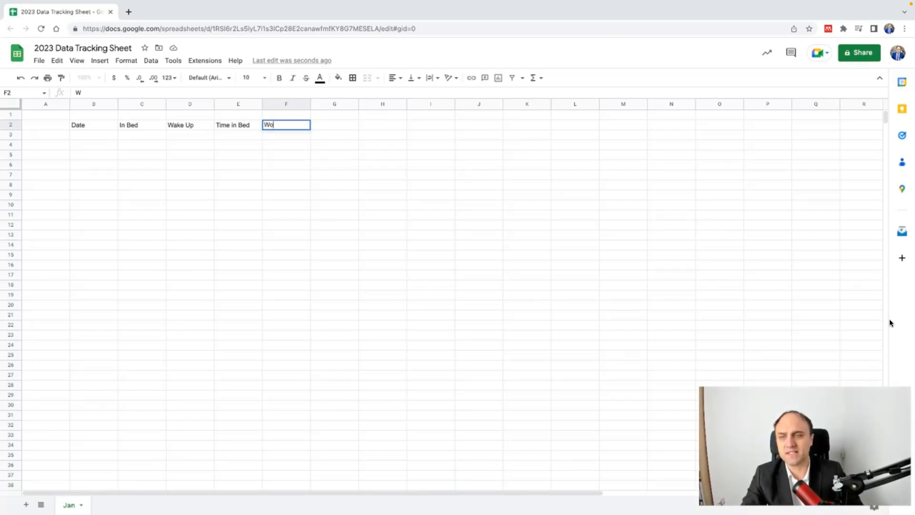
pyautogui.write('rkDay')
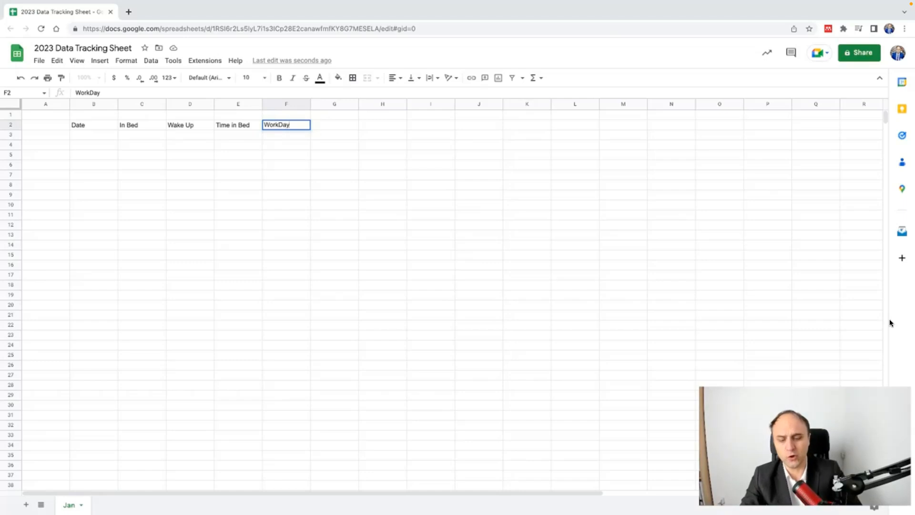
pyautogui.write(' (Y/N')
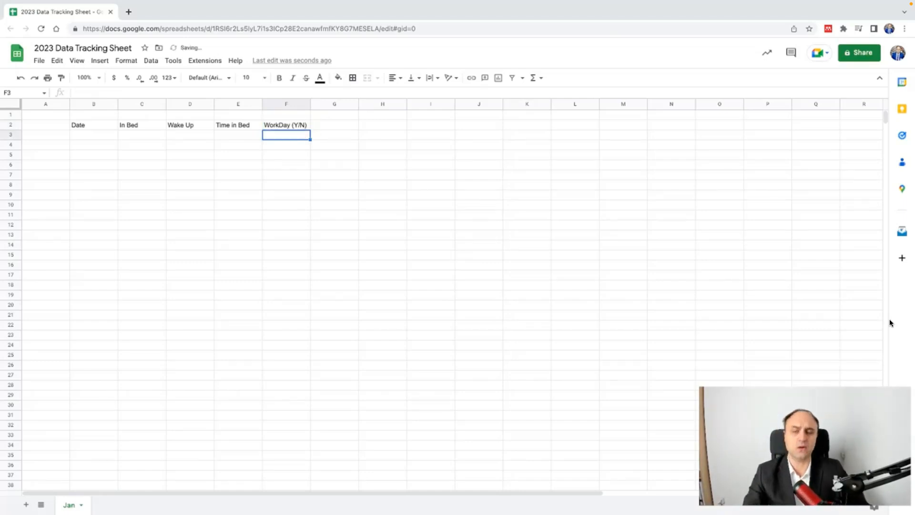
pyautogui.press('Tab')
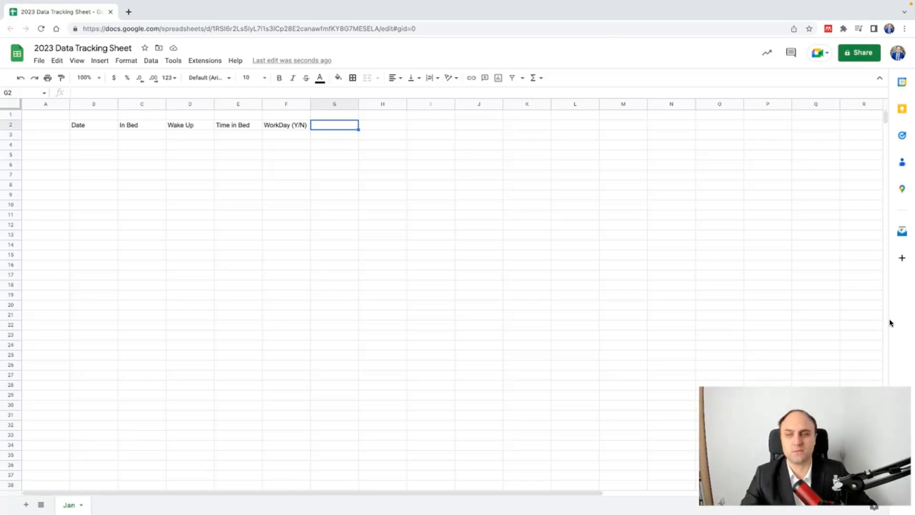
# Step: Add the headers Work Start in G2 and Work End in H2
pyautogui.press('Right')
pyautogui.press('Left')
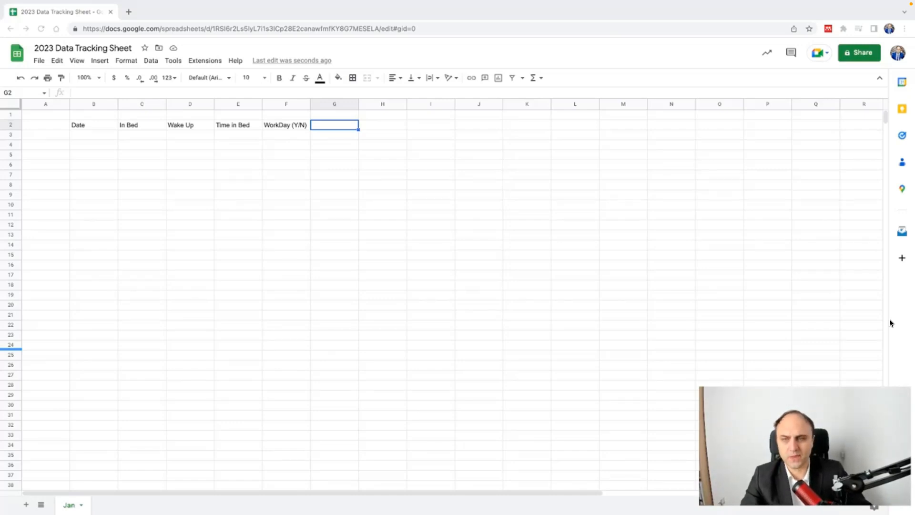
pyautogui.write('Work Start')
pyautogui.press('Tab')
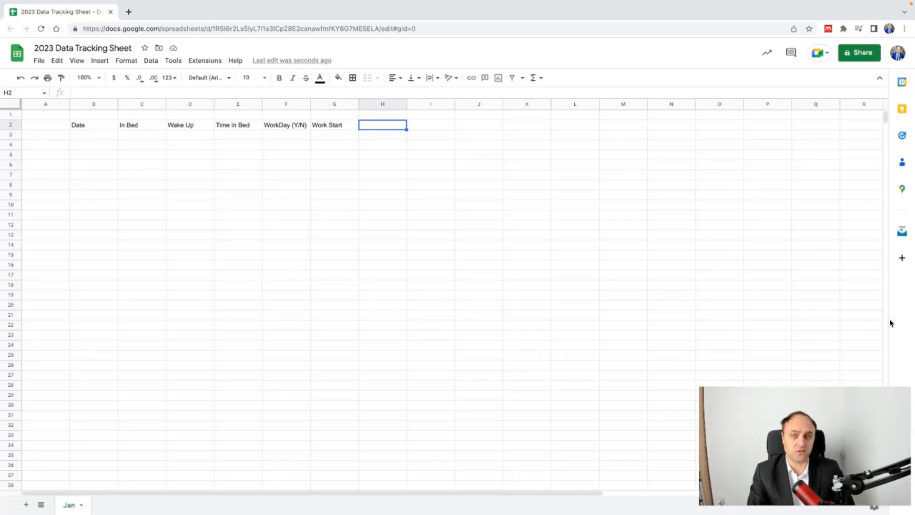
pyautogui.write('Work End')
pyautogui.press('Tab')
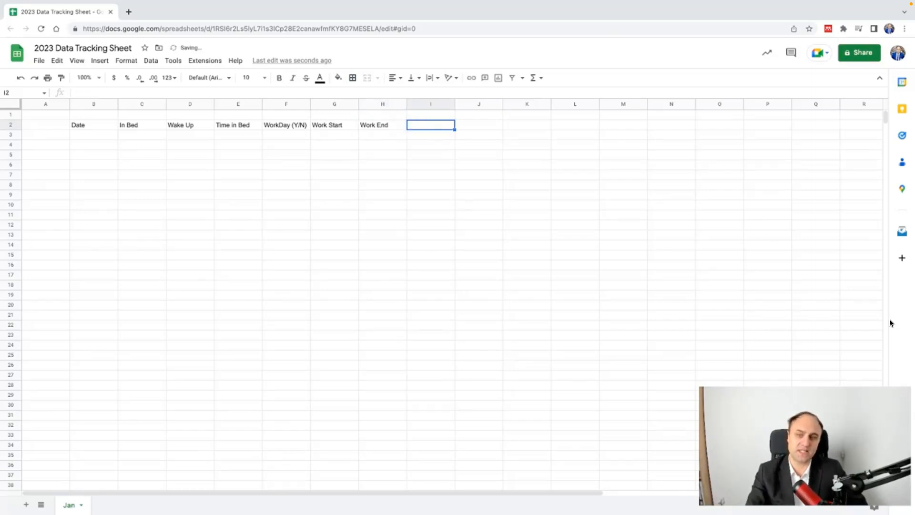
pyautogui.press('Left')
pyautogui.press('Left')
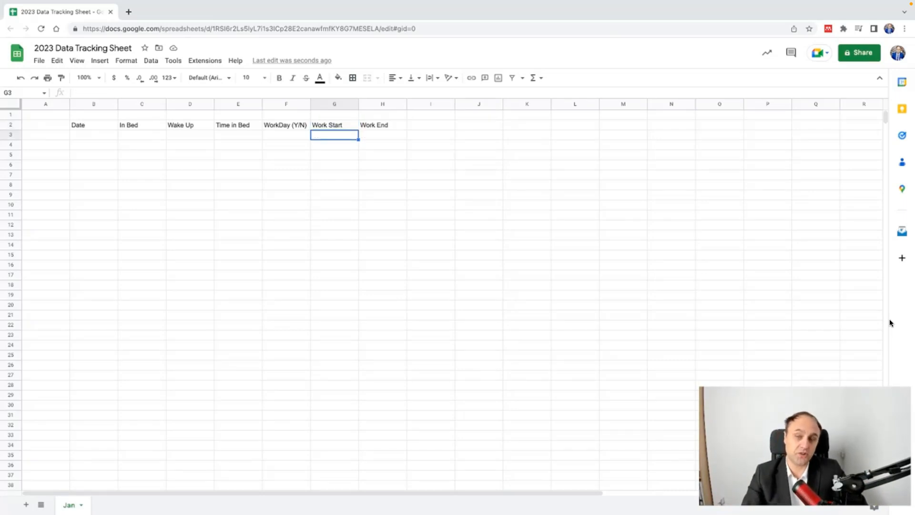
pyautogui.press('Right')
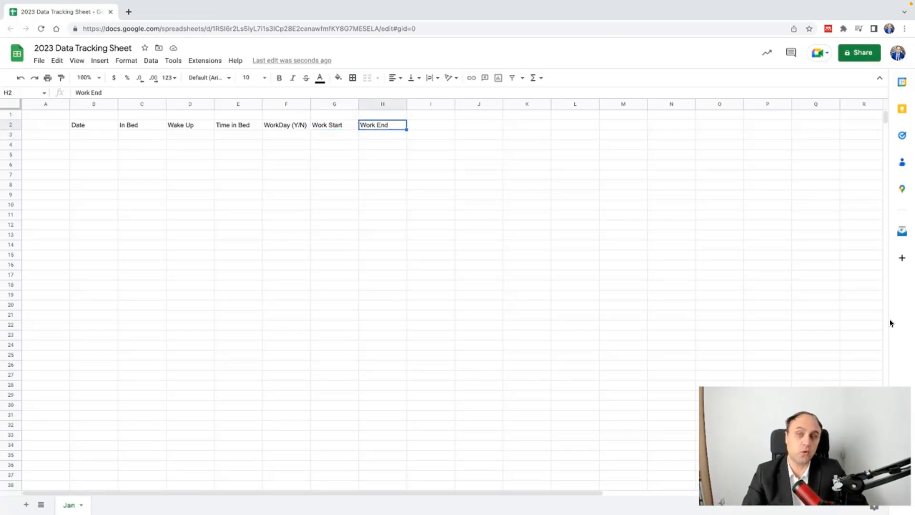
pyautogui.press('Right')
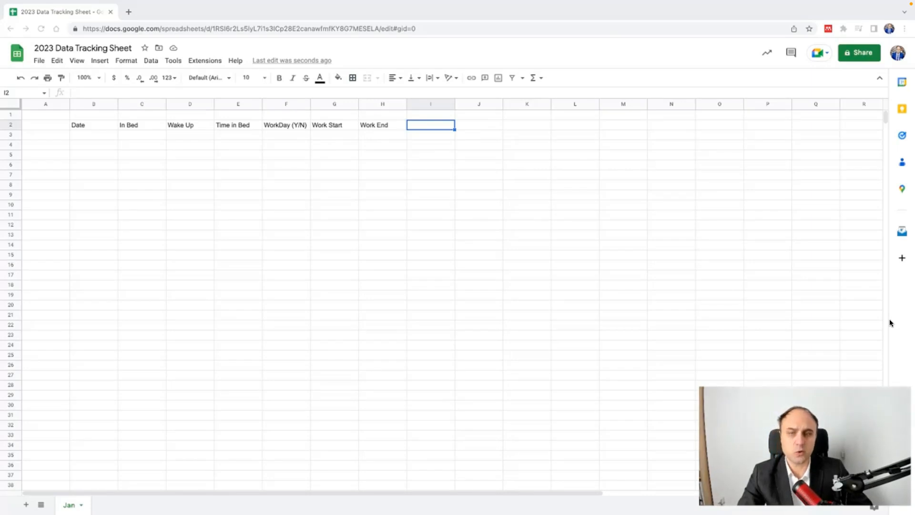
# Step: Add the headers Time at Work in I2 and Performance % in J2
pyautogui.write('Ti')
pyautogui.write('me worked')
pyautogui.press('BackSpace')
pyautogui.press('BackSpace')
pyautogui.press('BackSpace')
pyautogui.press('BackSpace')
pyautogui.press('BackSpace')
pyautogui.press('BackSpace')
pyautogui.write('at W')
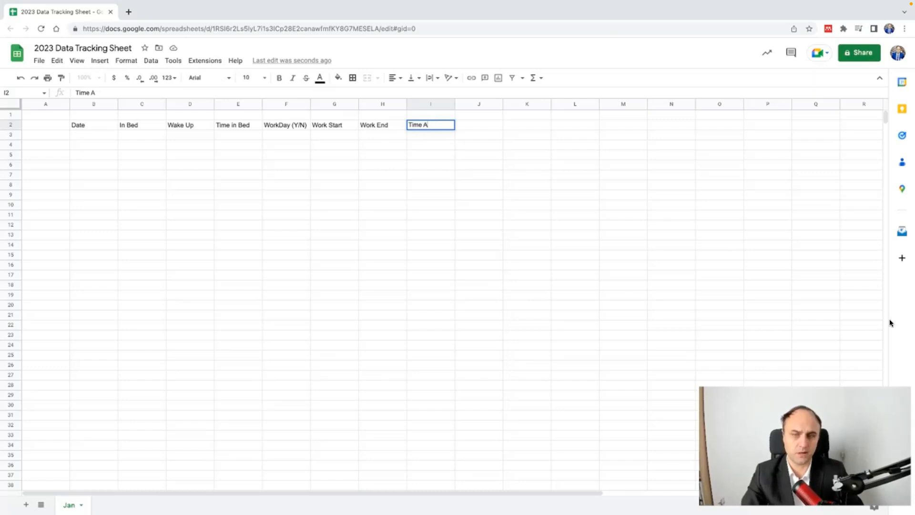
pyautogui.write('ork')
pyautogui.press('Return')
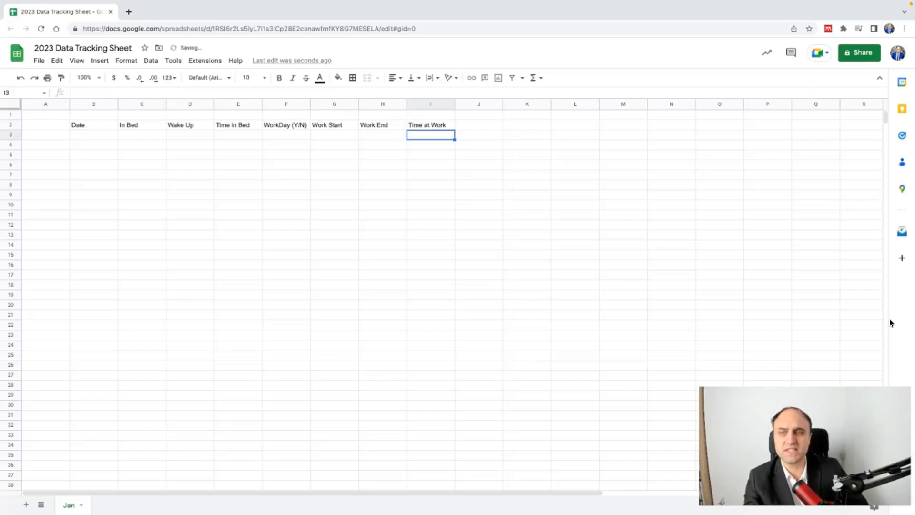
pyautogui.press('Up')
pyautogui.press('Right')
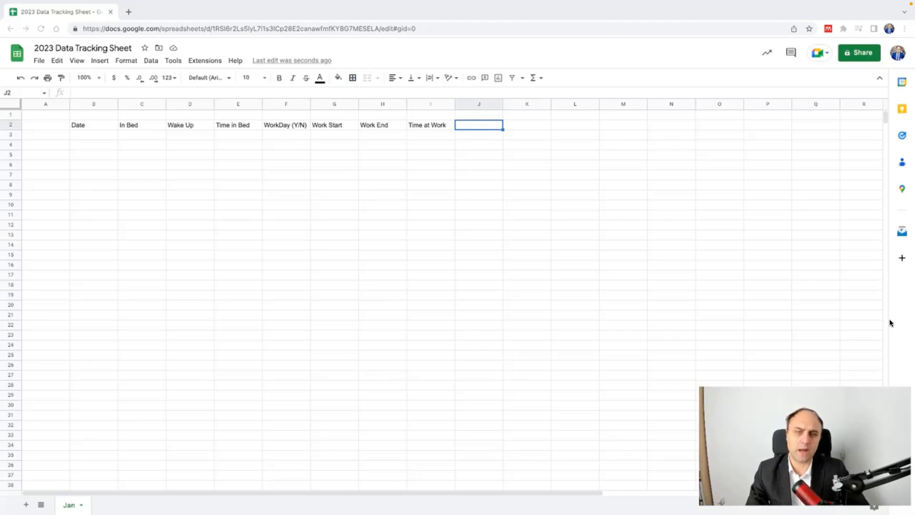
pyautogui.press('Right')
pyautogui.press('Left')
pyautogui.write('Performance')
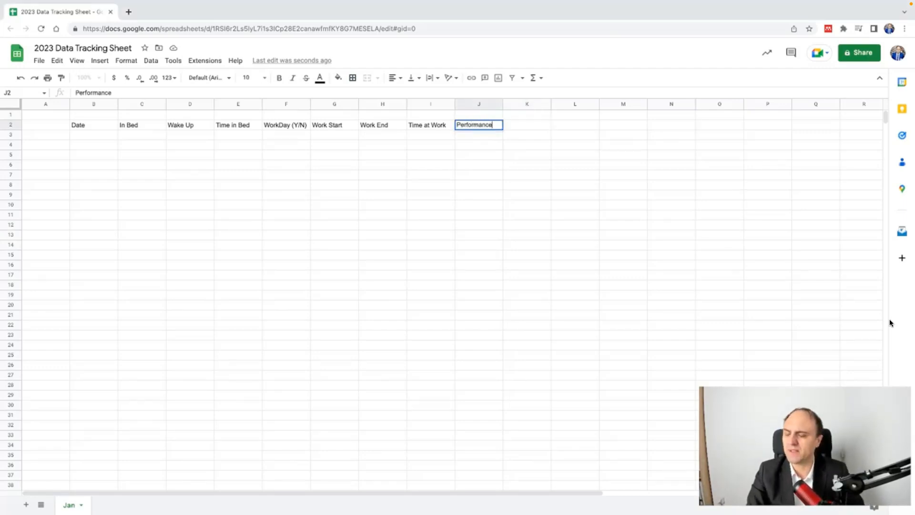
pyautogui.write(' %')
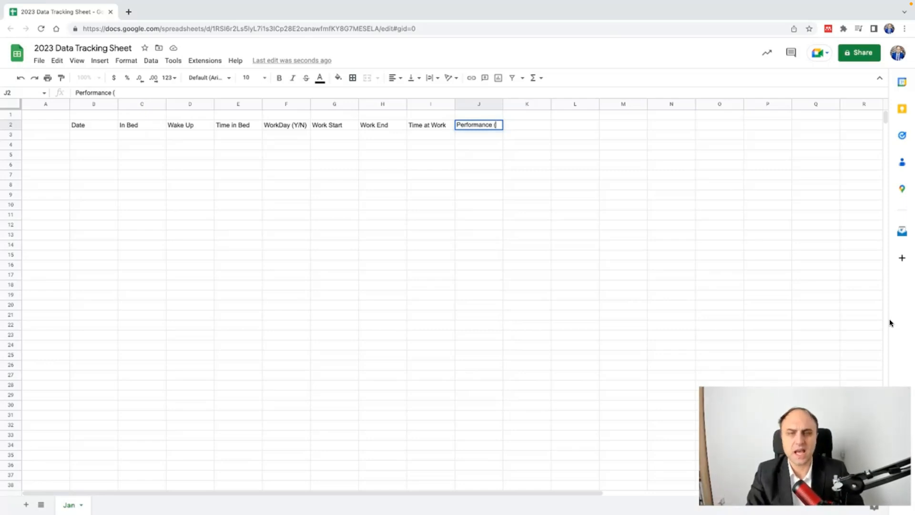
pyautogui.press('Return')
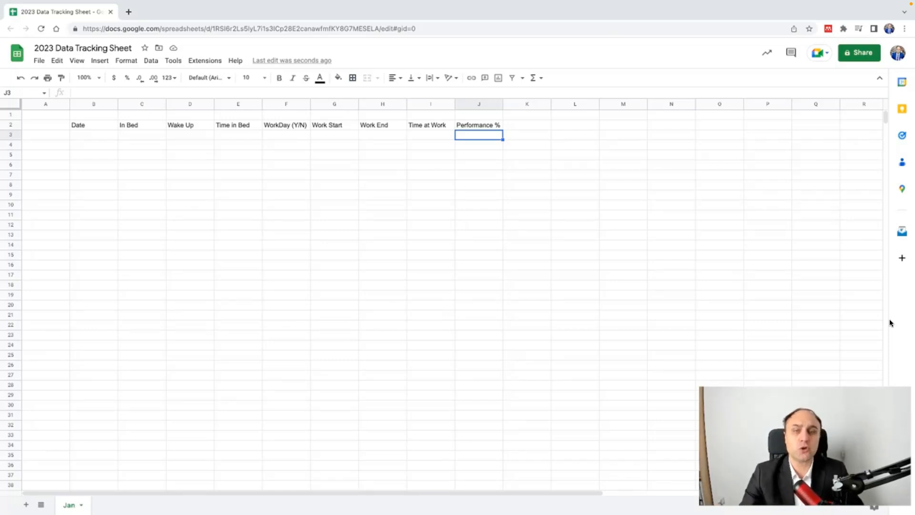
pyautogui.press('Up')
pyautogui.press('Right')
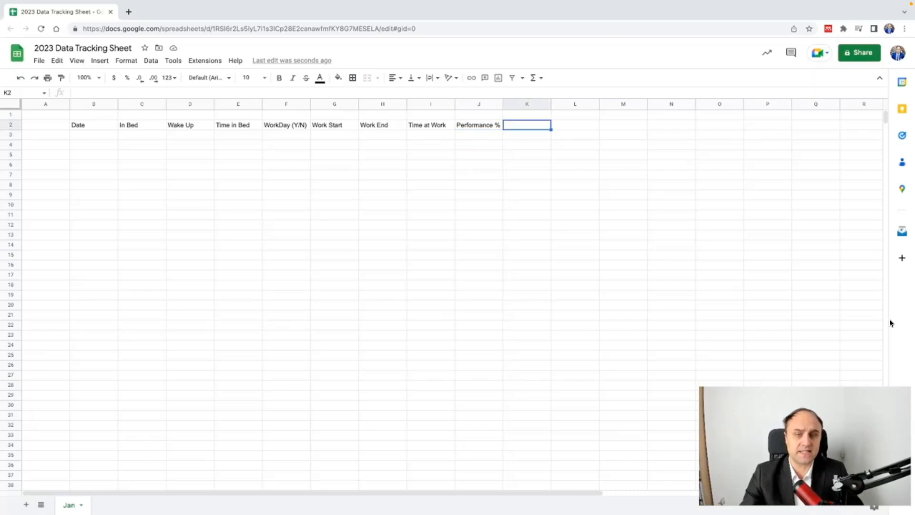
pyautogui.press('Left')
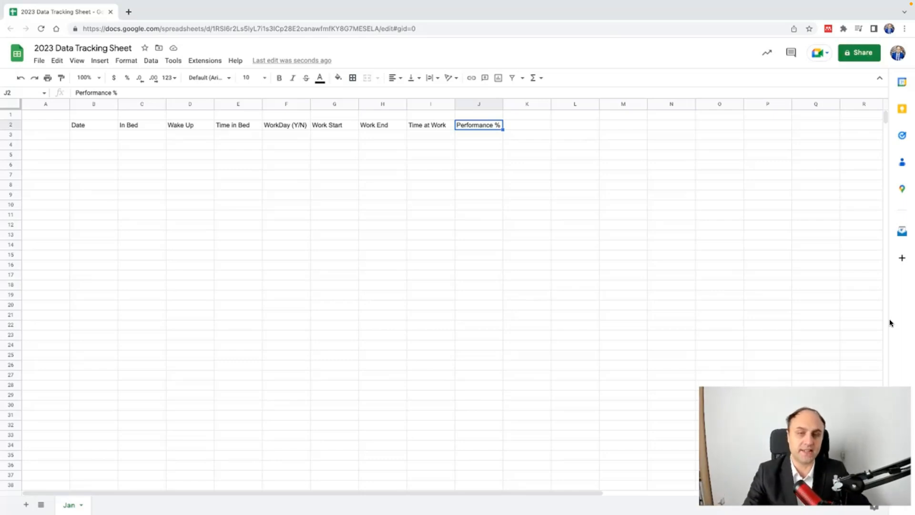
pyautogui.press('Right')
pyautogui.press('Down')
pyautogui.press('Up')
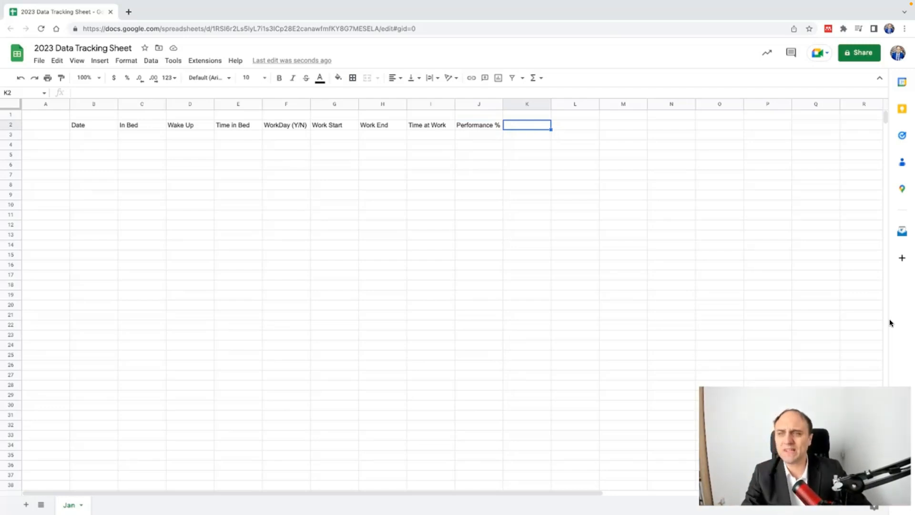
pyautogui.press('Left')
pyautogui.press('Left')
pyautogui.press('Left')
pyautogui.press('Left')
pyautogui.press('Left')
pyautogui.press('Left')
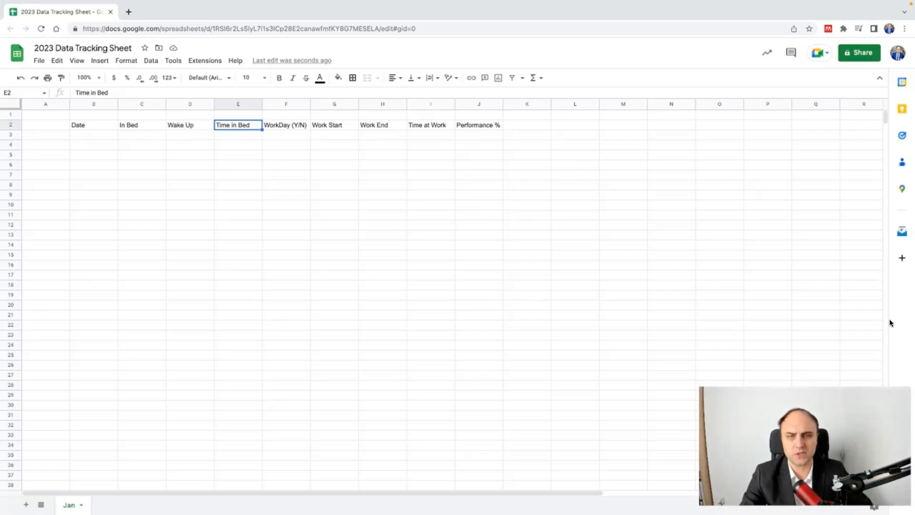
pyautogui.press('Right')
pyautogui.press('Right')
pyautogui.press('Right')
pyautogui.press('Right')
pyautogui.press('Right')
pyautogui.press('Right')
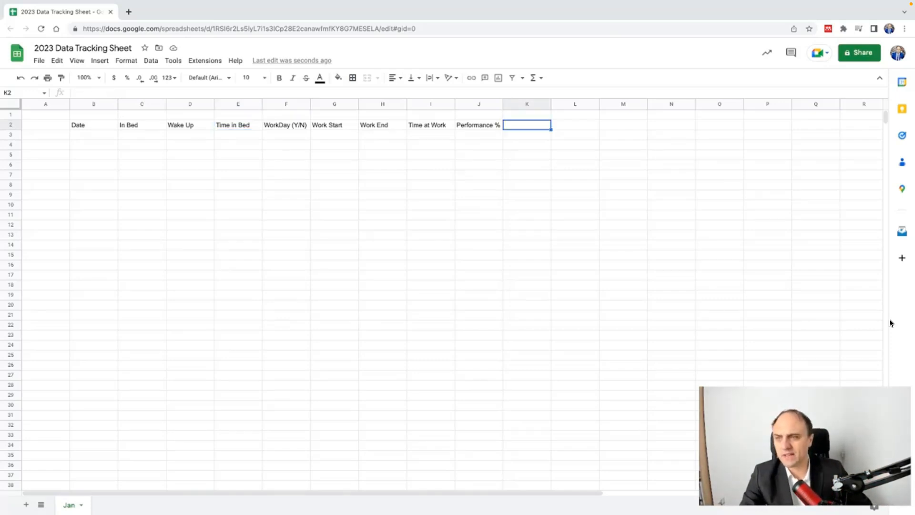
pyautogui.press('Return')
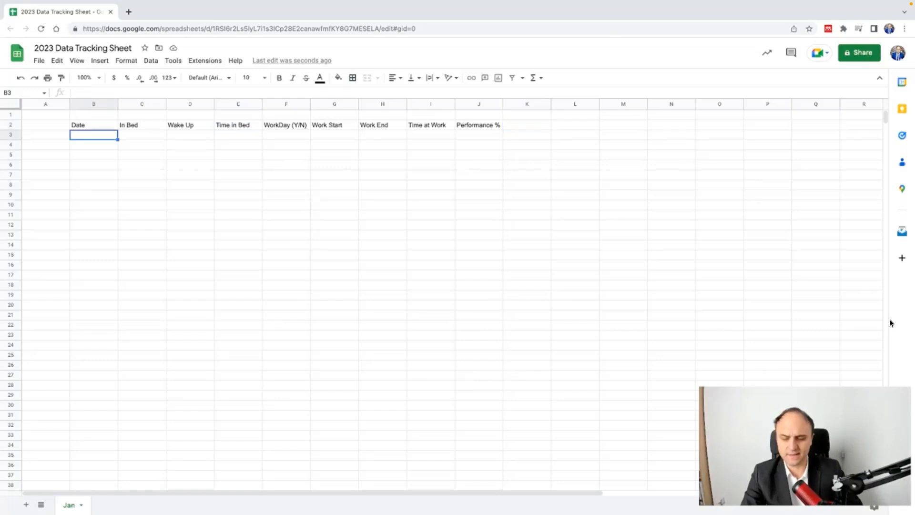
pyautogui.write('1/1')
pyautogui.write(':1:20')
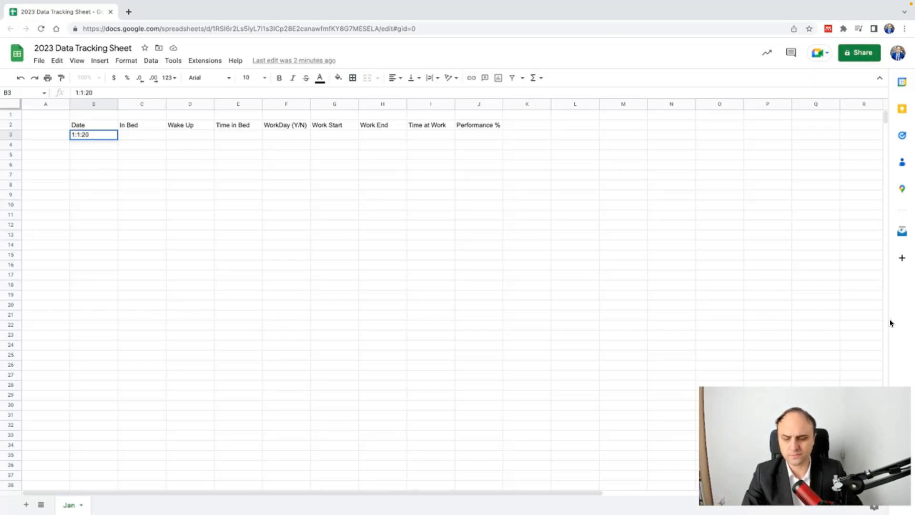
pyautogui.write('23')
pyautogui.press('Return')
pyautogui.press('Up')
pyautogui.press('Delete')
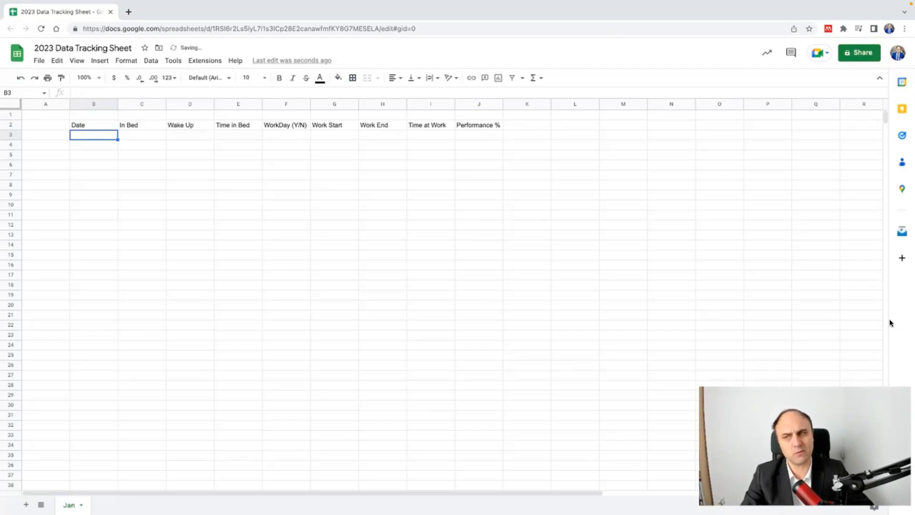
pyautogui.press('Up')
pyautogui.hotkey('ctrl', 'Right')
pyautogui.hotkey('ctrl', 'Left')
pyautogui.press('Down')
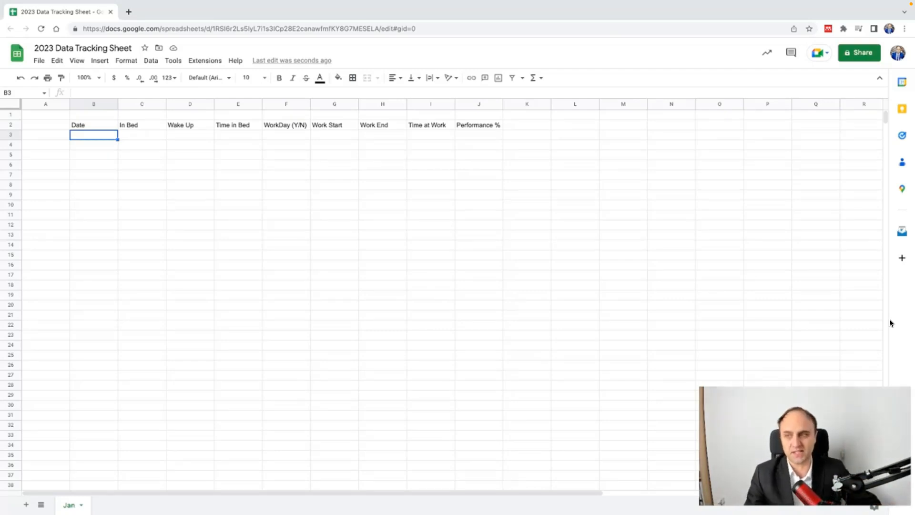
pyautogui.press('Right')
pyautogui.press('Left')
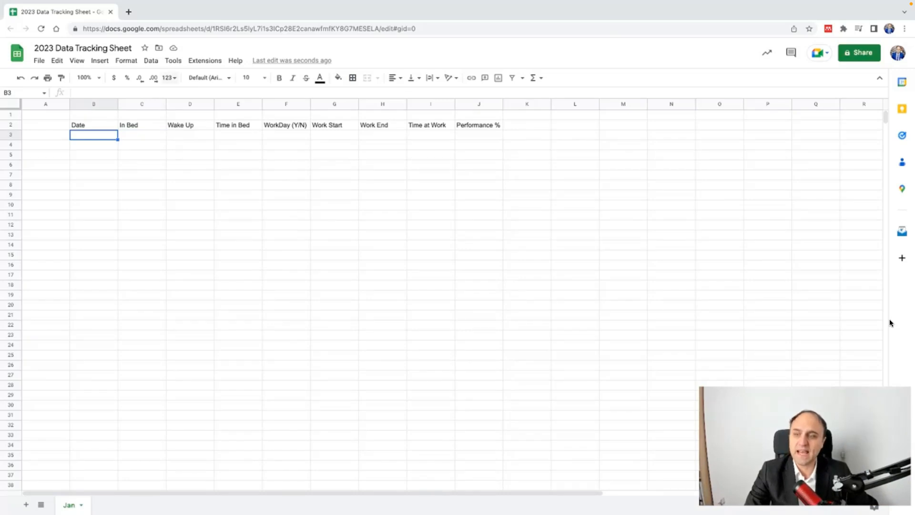
# Step: Open the Custom date and time format and remove its hour, minute and second parts
pyautogui.click(169, 78)
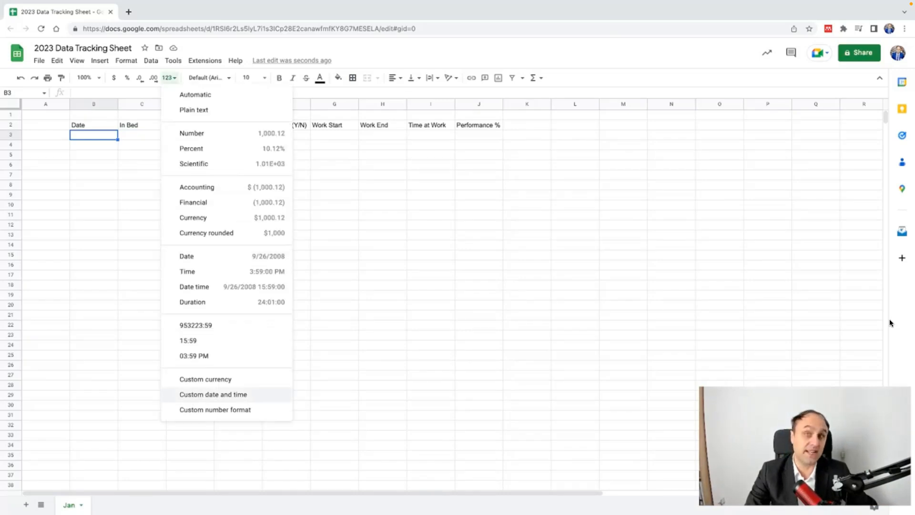
pyautogui.click(213, 394)
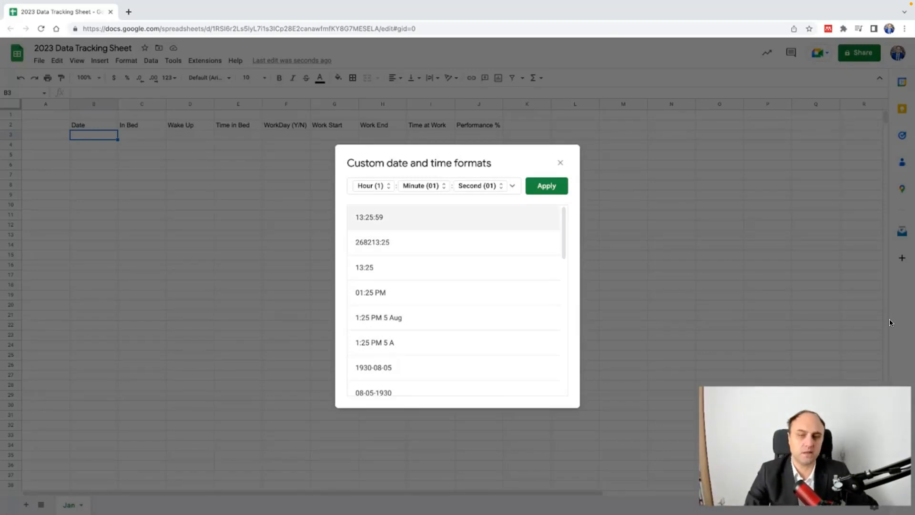
pyautogui.click(513, 186)
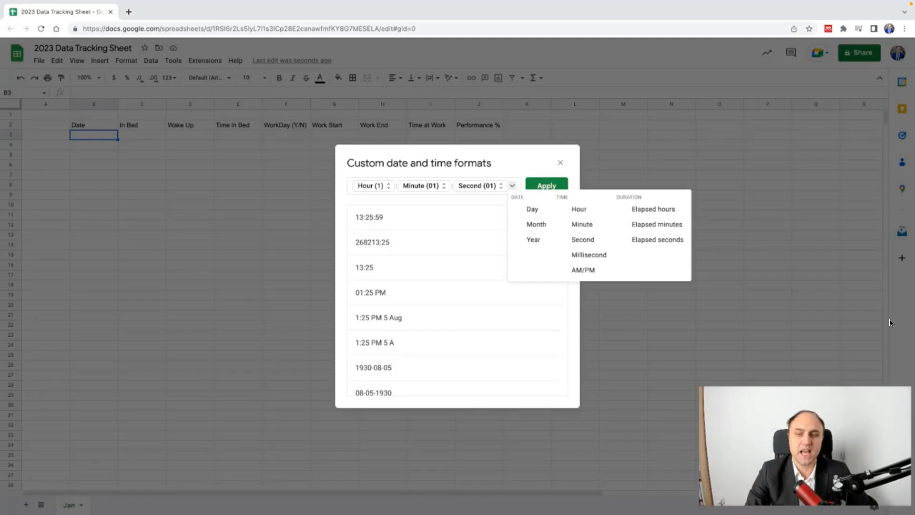
pyautogui.click(513, 186)
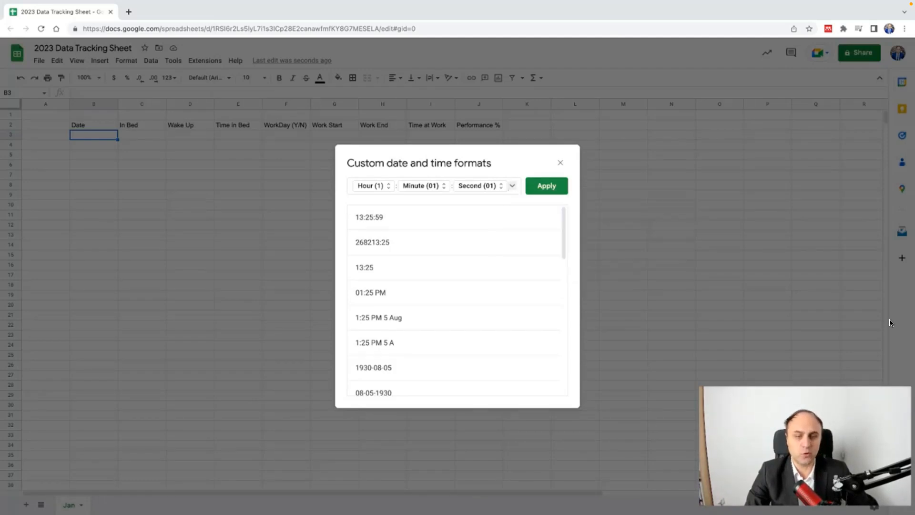
pyautogui.press('BackSpace')
pyautogui.press('BackSpace')
pyautogui.press('BackSpace')
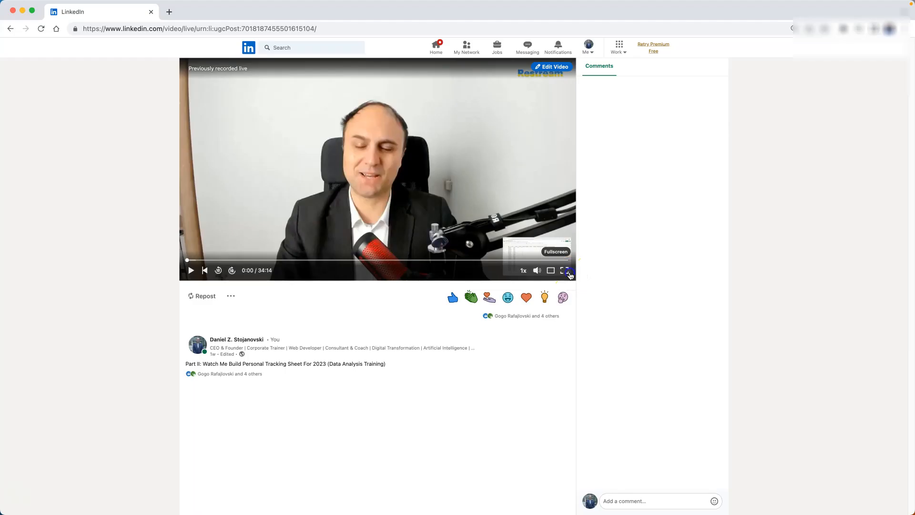
pyautogui.click(569, 273)
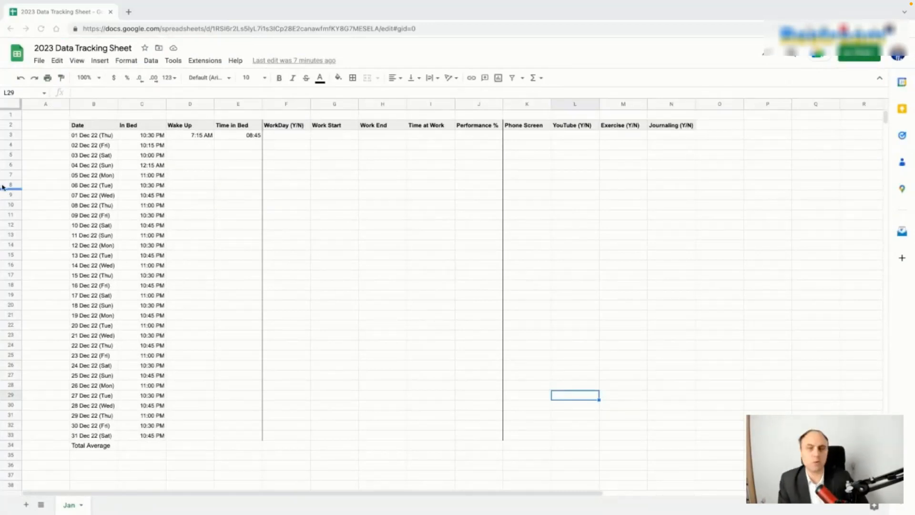
pyautogui.click(99, 123)
pyautogui.click(101, 137)
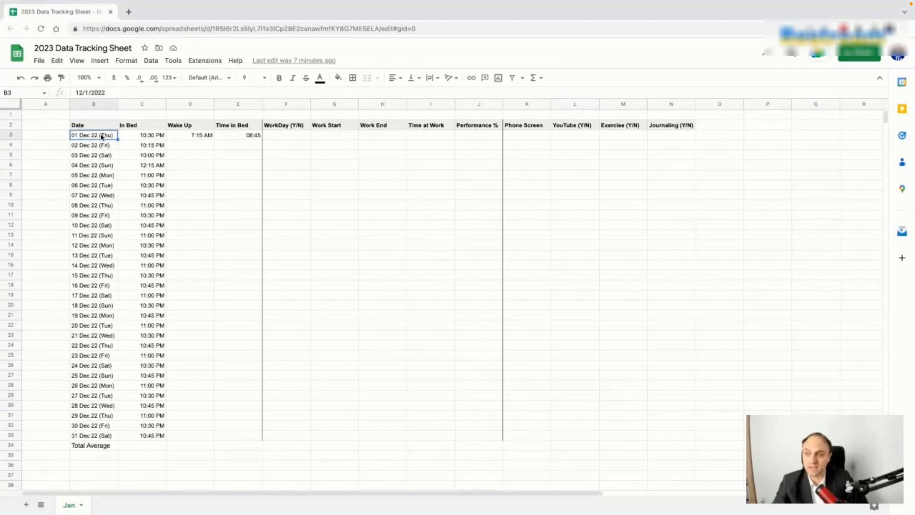
pyautogui.doubleClick(102, 137)
pyautogui.click(246, 139)
pyautogui.click(105, 137)
pyautogui.click(170, 78)
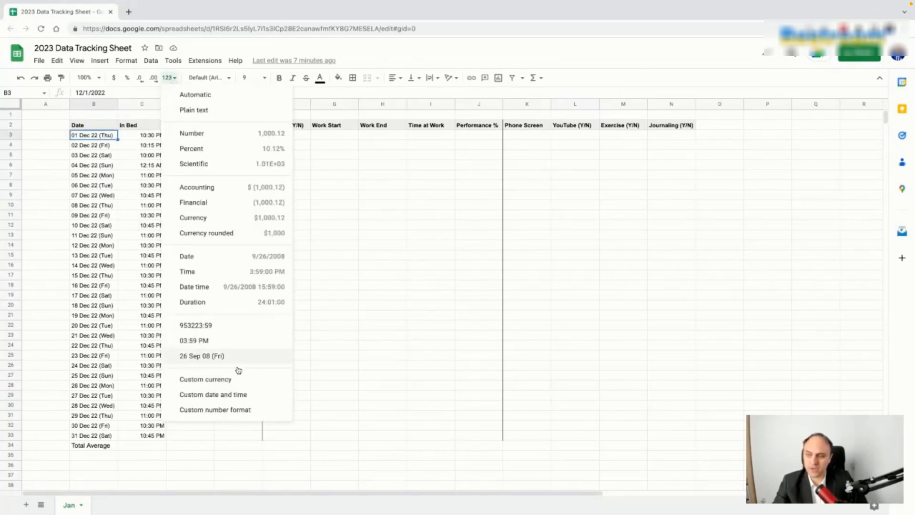
pyautogui.click(238, 393)
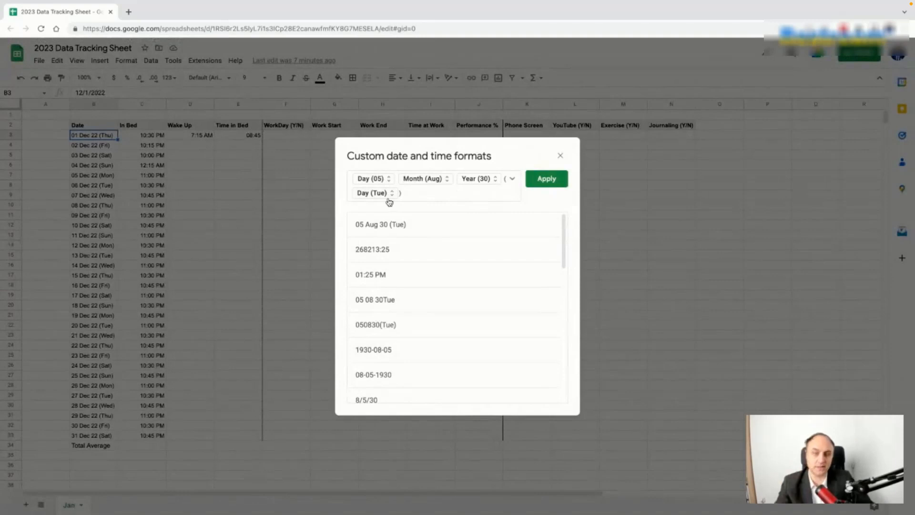
pyautogui.click(560, 157)
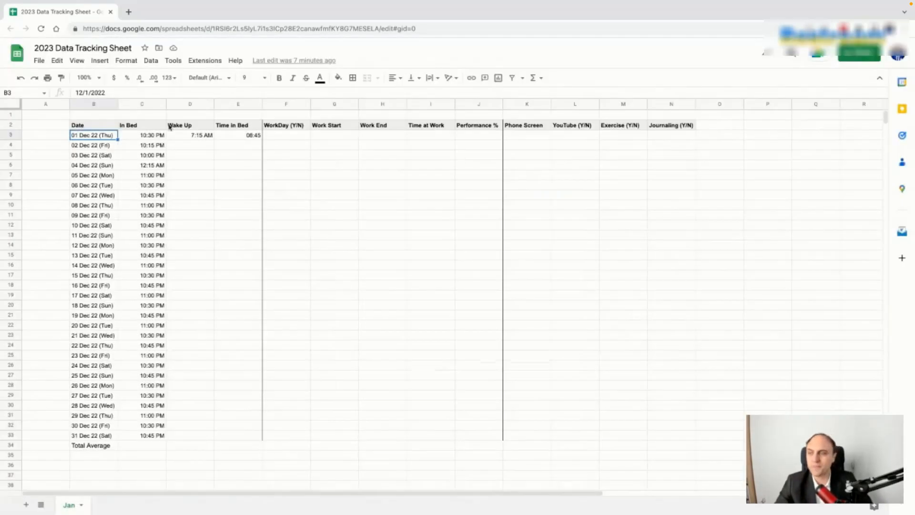
pyautogui.click(146, 139)
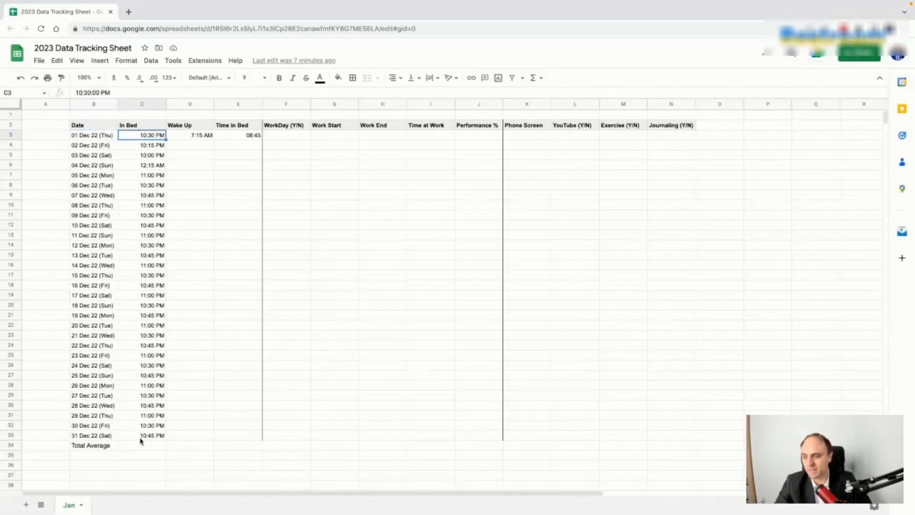
# Step: Copy the Date header's formatting to make the Total Average label bold
pyautogui.click(82, 126)
pyautogui.click(61, 77)
pyautogui.click(93, 447)
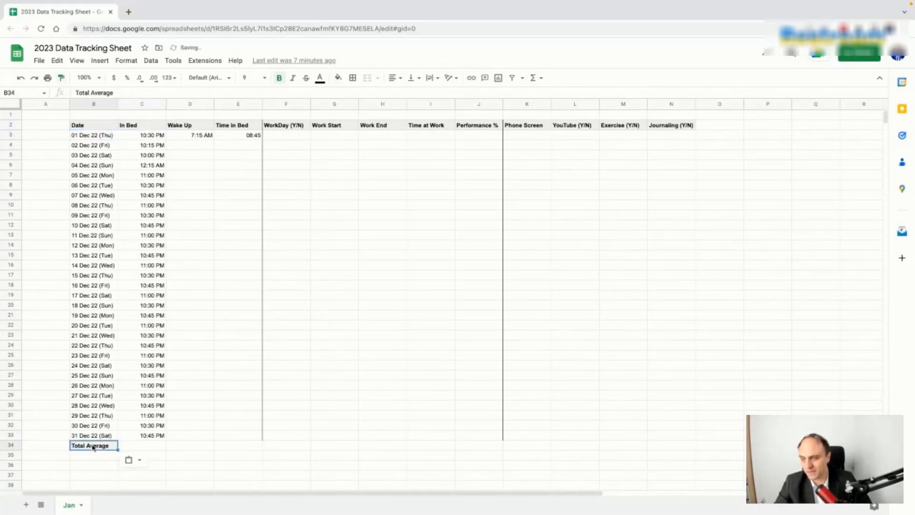
# Step: Enter =AVERAGE(C3:C33) in C34 as the In Bed total
pyautogui.click(137, 447)
pyautogui.write('=')
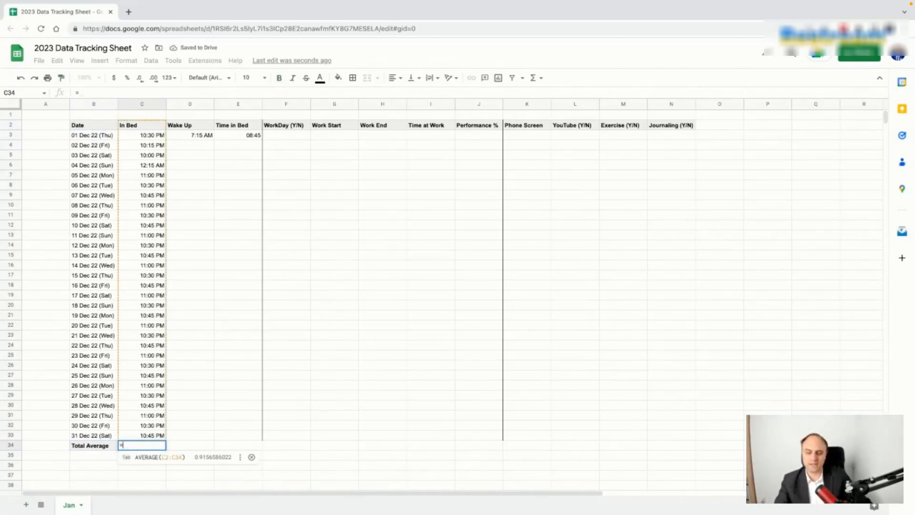
pyautogui.click(171, 458)
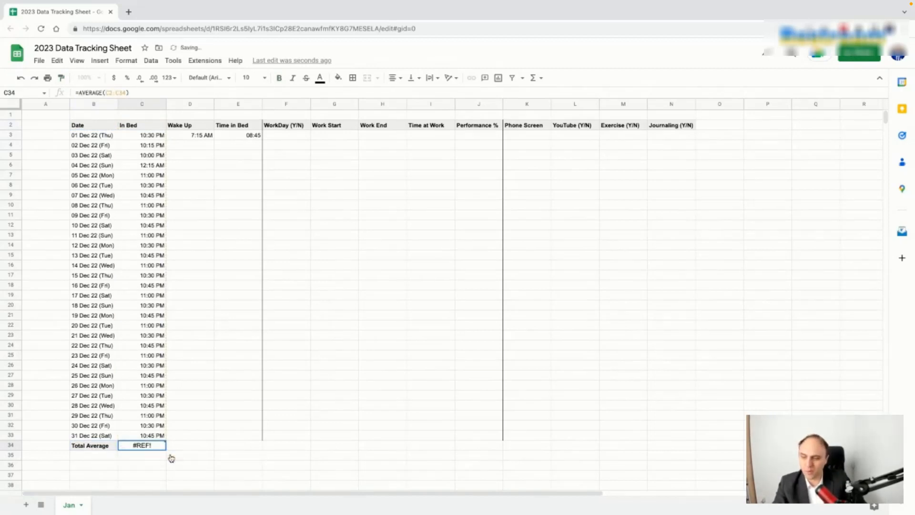
pyautogui.moveTo(148, 447)
pyautogui.write('=aver')
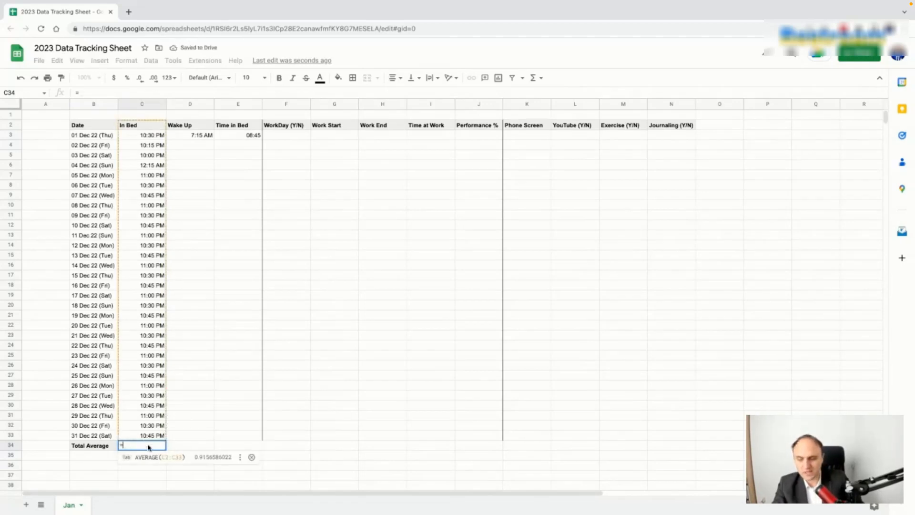
pyautogui.click(148, 357)
pyautogui.click(151, 136)
pyautogui.hotkey('shift', 'Down')
pyautogui.hotkey('shift', 'Down')
pyautogui.hotkey('shift', 'Down')
pyautogui.hotkey('shift', 'Down')
pyautogui.hotkey('shift', 'Down')
pyautogui.hotkey('shift', 'Down')
pyautogui.hotkey('shift', 'Down')
pyautogui.hotkey('shift', 'Down')
pyautogui.hotkey('shift', 'Down')
pyautogui.hotkey('shift', 'Down')
pyautogui.hotkey('shift', 'Down')
pyautogui.hotkey('shift', 'Down')
pyautogui.hotkey('shift', 'Down')
pyautogui.hotkey('shift', 'Down')
pyautogui.hotkey('shift', 'Down')
pyautogui.hotkey('shift', 'Down')
pyautogui.hotkey('shift', 'Down')
pyautogui.hotkey('shift', 'Down')
pyautogui.hotkey('shift', 'Down')
pyautogui.hotkey('shift', 'Down')
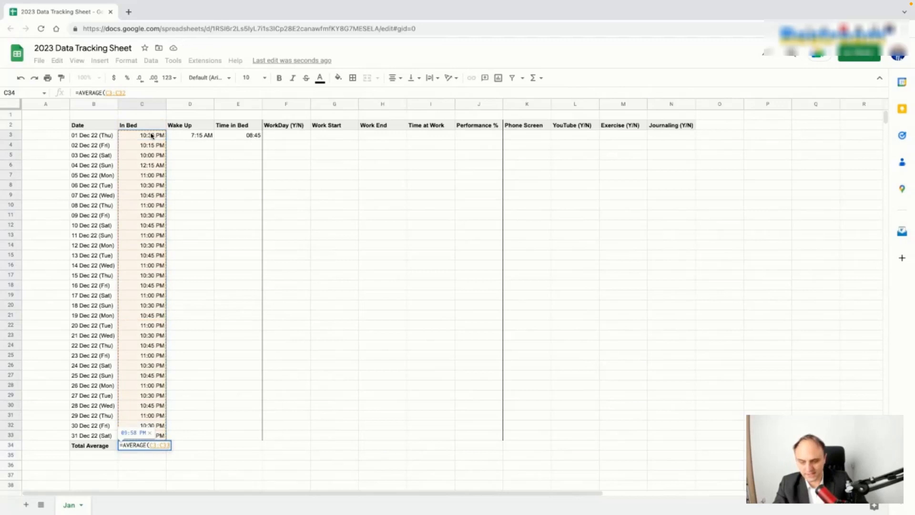
pyautogui.press('Return')
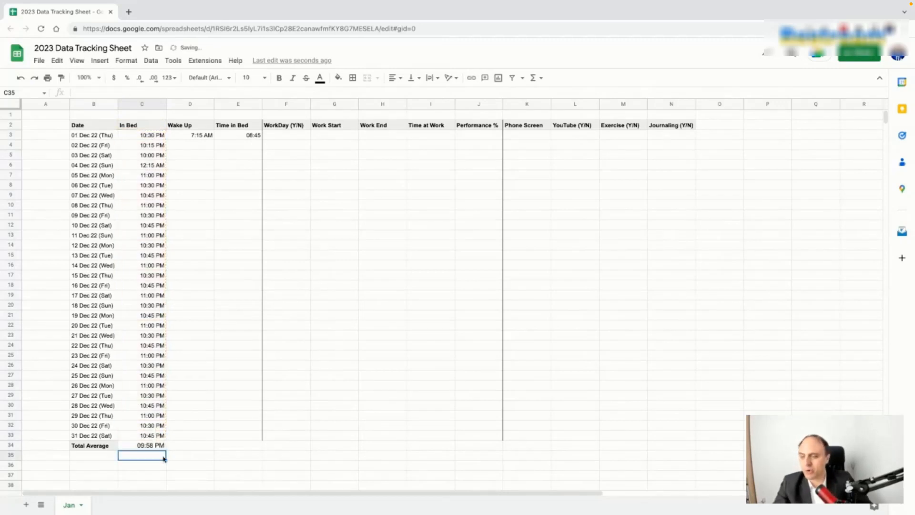
pyautogui.click(160, 450)
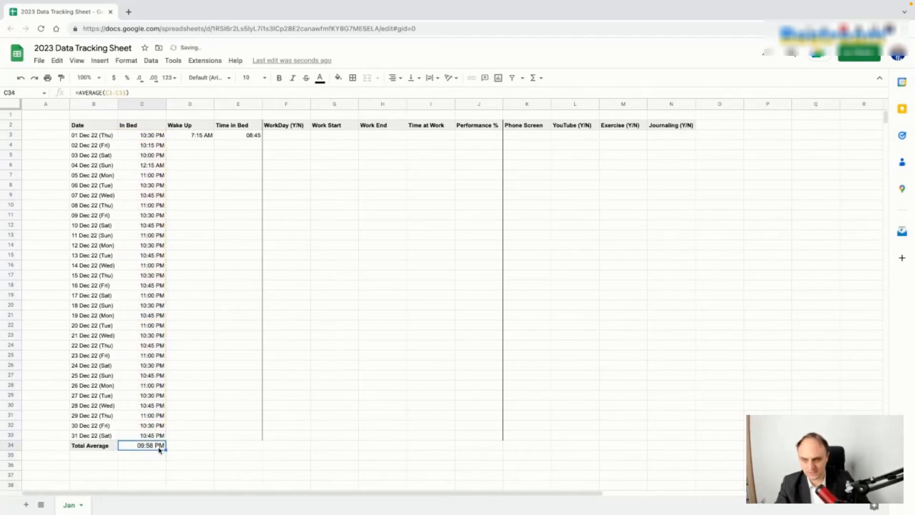
pyautogui.click(153, 167)
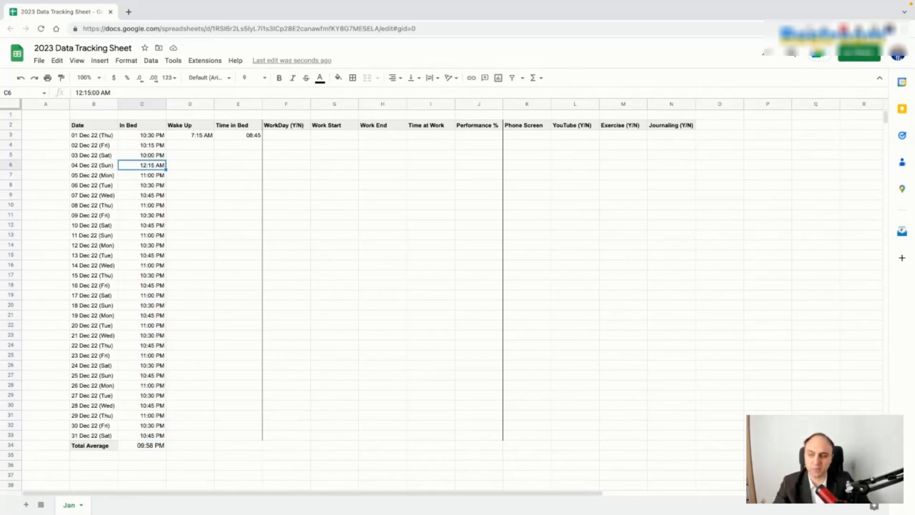
# Step: Change the C34 formula from AVERAGE to MEDIAN, giving 10:45 PM
pyautogui.click(140, 446)
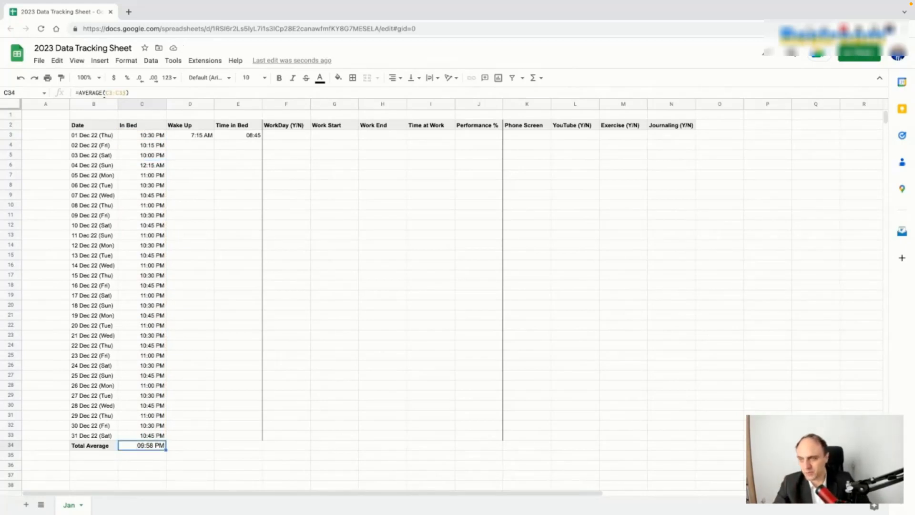
pyautogui.click(103, 93)
pyautogui.press('BackSpace')
pyautogui.press('BackSpace')
pyautogui.press('BackSpace')
pyautogui.press('BackSpace')
pyautogui.press('BackSpace')
pyautogui.press('BackSpace')
pyautogui.press('BackSpace')
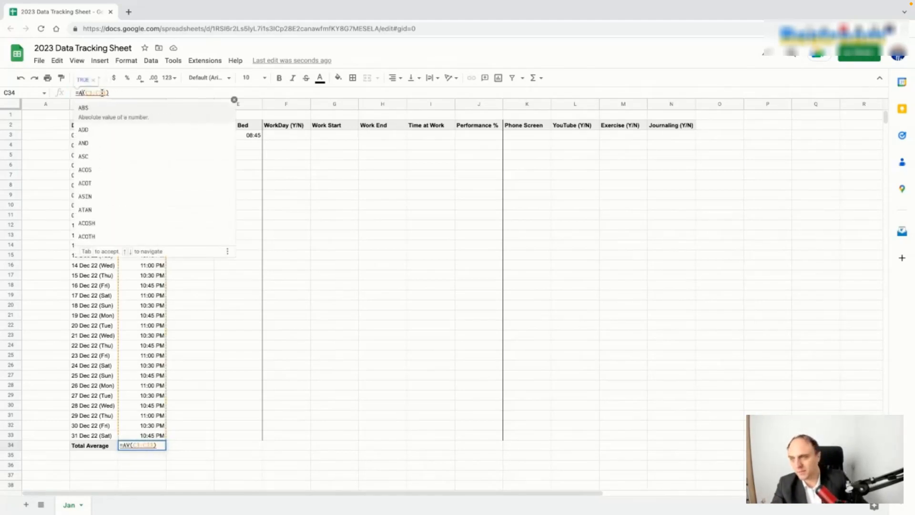
pyautogui.write('MEDIAN')
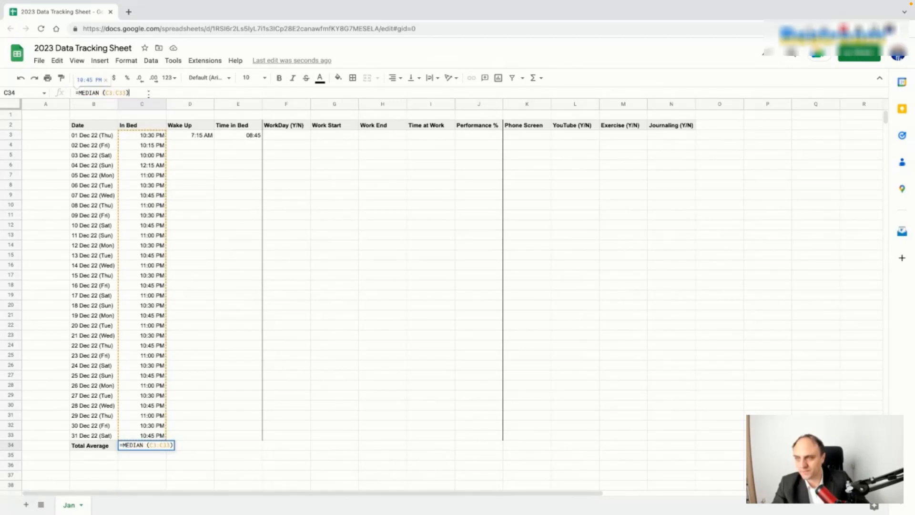
pyautogui.press('Return')
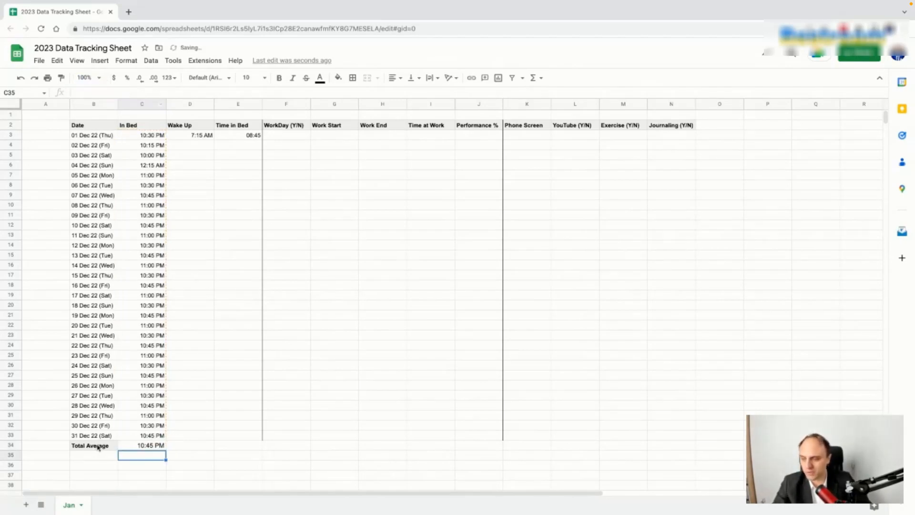
# Step: Paint the bold grey Total Average style across row 34 through column N
pyautogui.click(98, 445)
pyautogui.click(61, 78)
pyautogui.moveTo(156, 447)
pyautogui.mouseDown()
pyautogui.moveTo(286, 438)
pyautogui.moveTo(672, 446)
pyautogui.mouseUp()
pyautogui.click(598, 398)
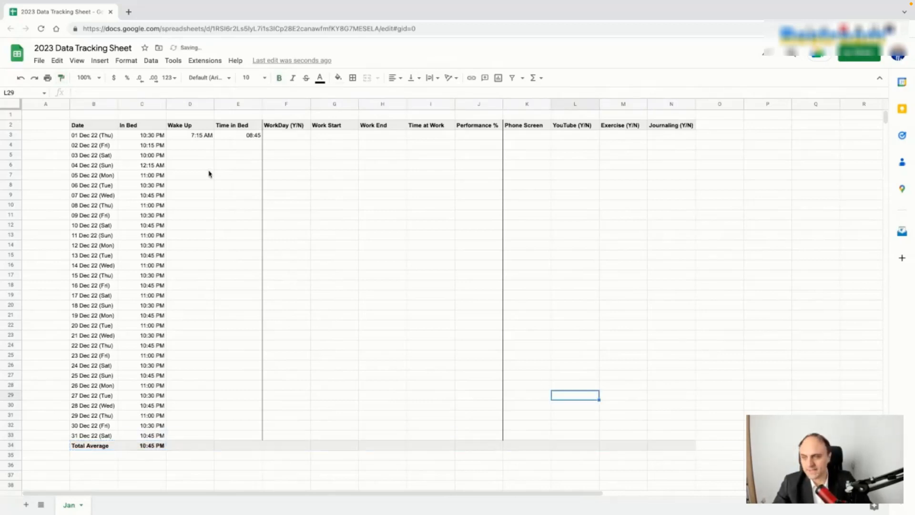
# Step: Enter the wake-up times 06:30 AM, 08:00 AM and 07:00 AM in D4:D6
pyautogui.click(193, 147)
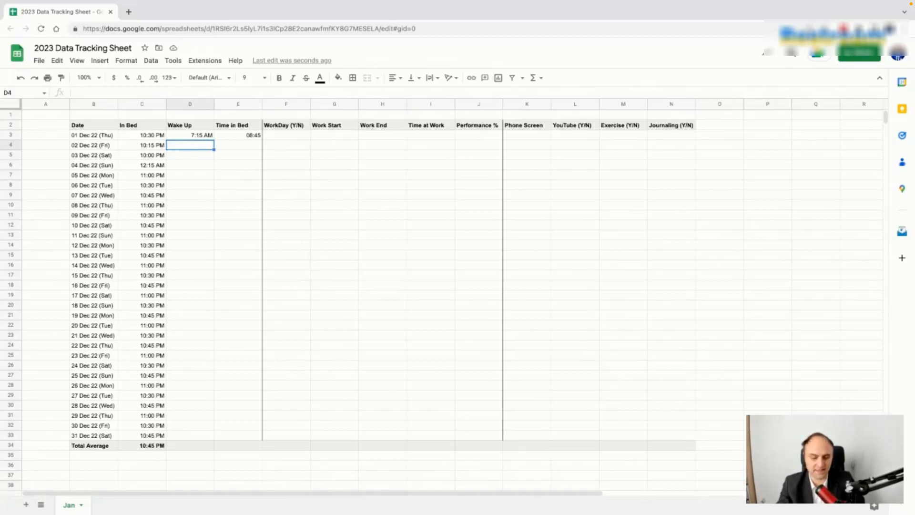
pyautogui.write('06:30 AM')
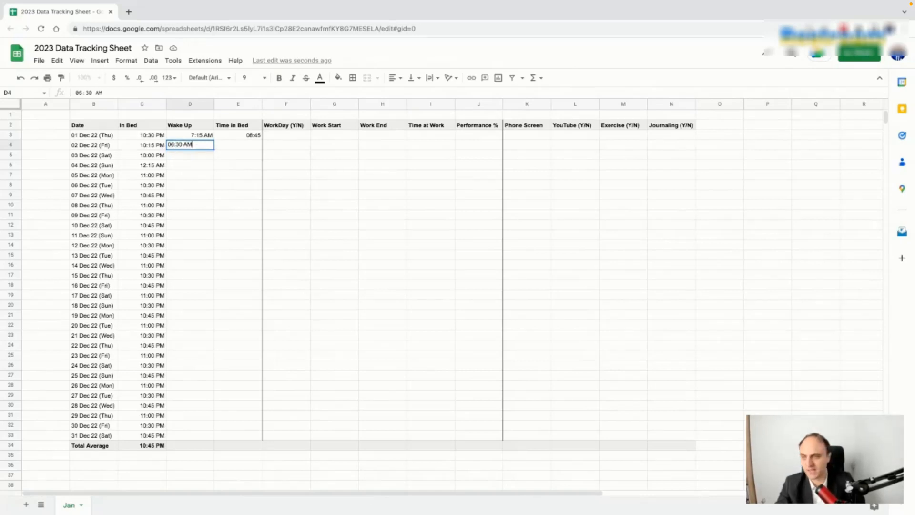
pyautogui.press('Return')
pyautogui.write('08')
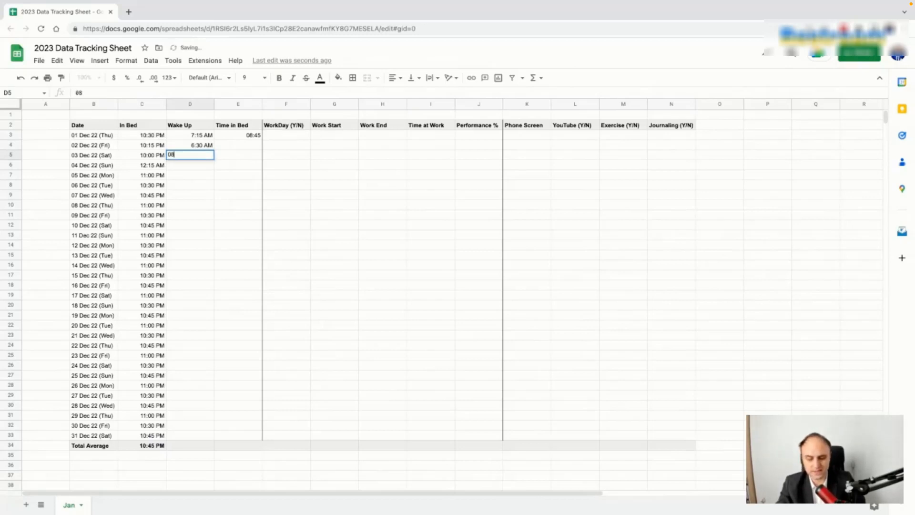
pyautogui.write(':00 AM')
pyautogui.press('Return')
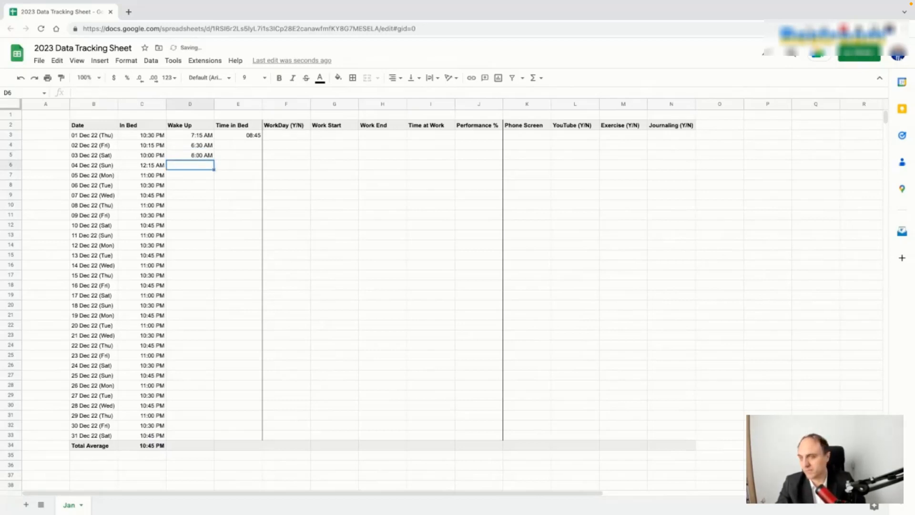
pyautogui.write('07')
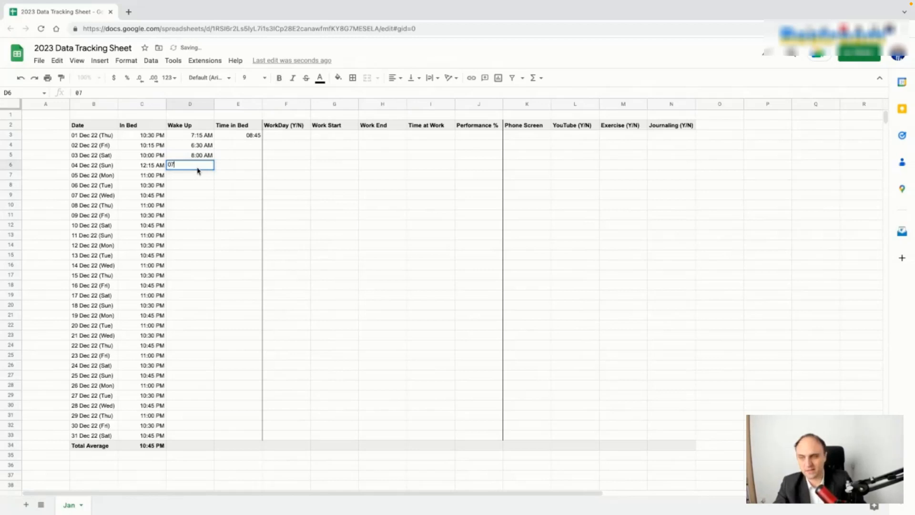
pyautogui.write(':00 AM')
pyautogui.press('Return')
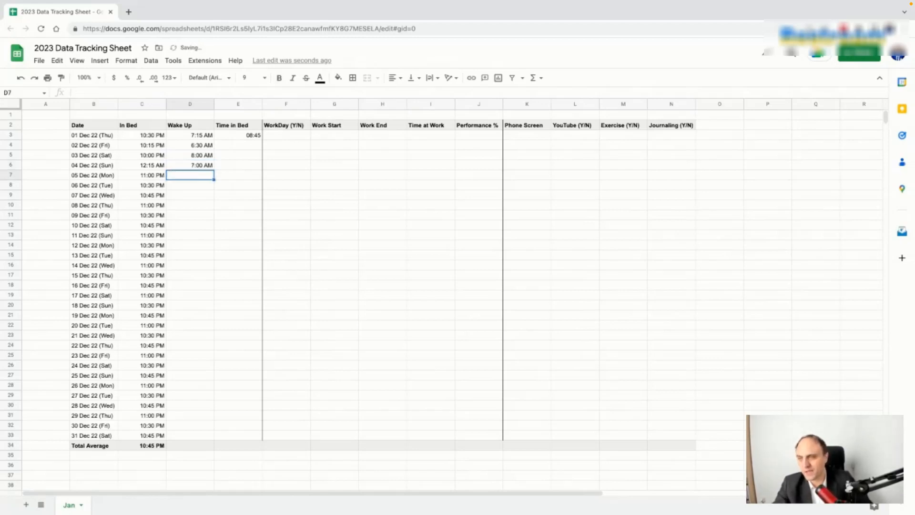
# Step: Repeat the four-time wake-up pattern from D3:D6 down to D33
pyautogui.moveTo(207, 138); pyautogui.dragTo(211, 260)
pyautogui.hotkey('ctrl', 'z')
pyautogui.moveTo(201, 135); pyautogui.dragTo(200, 435)
pyautogui.click(240, 375)
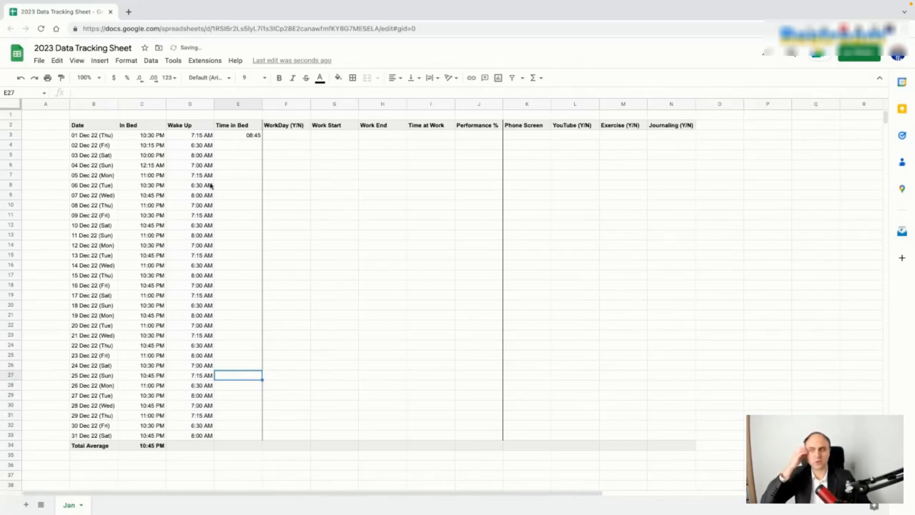
pyautogui.click(199, 136)
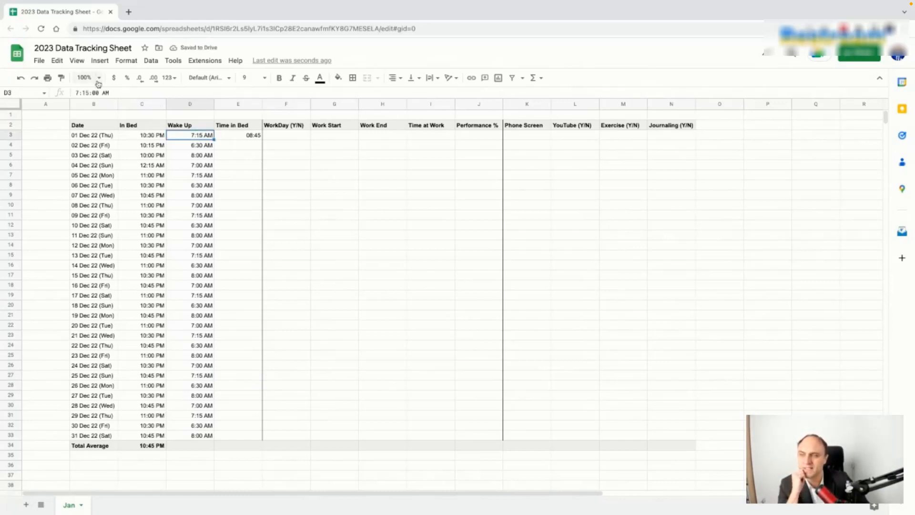
# Step: Give D3 a leading-zero Hour (01) time format and paint it onto D4:D33
pyautogui.click(176, 80)
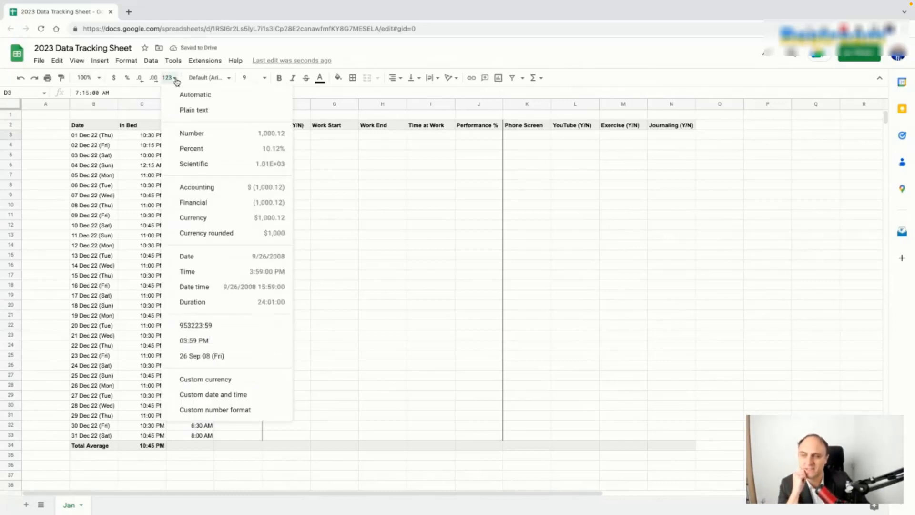
pyautogui.click(234, 395)
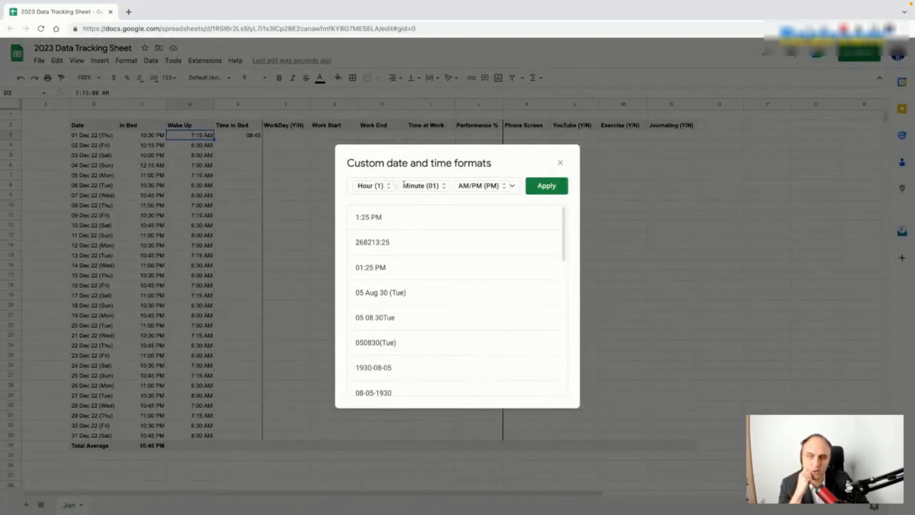
pyautogui.click(363, 188)
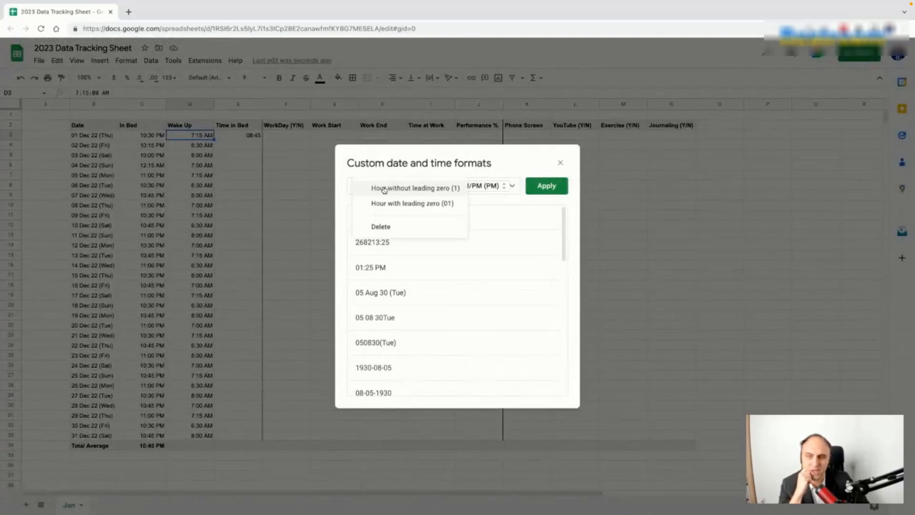
pyautogui.click(391, 203)
pyautogui.click(547, 185)
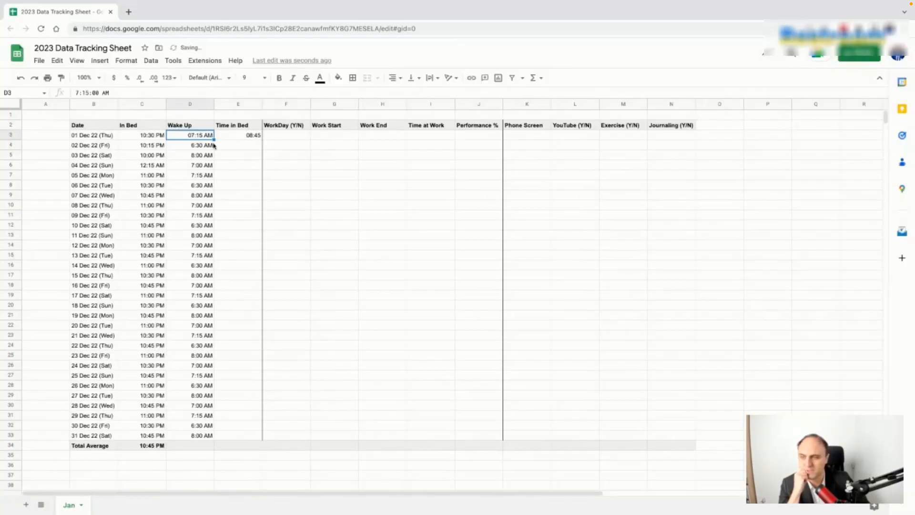
pyautogui.click(61, 79)
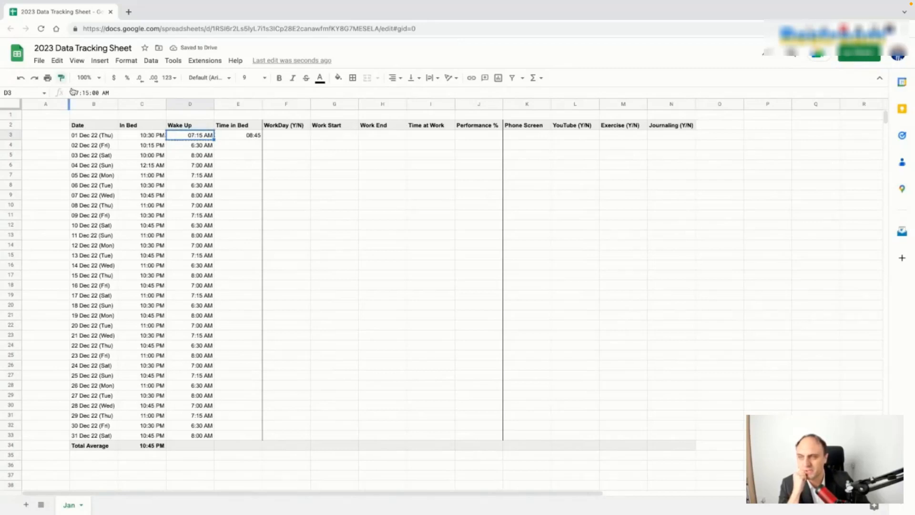
pyautogui.moveTo(205, 145); pyautogui.dragTo(203, 435)
pyautogui.click(246, 325)
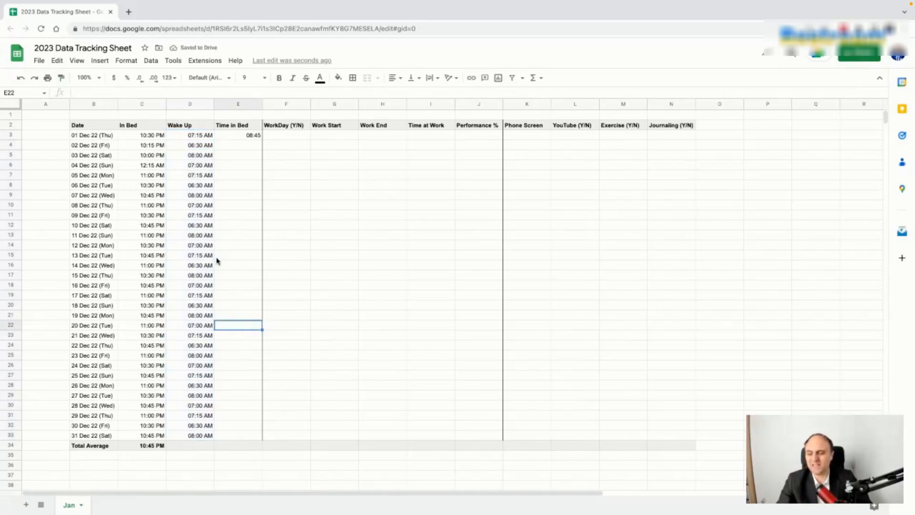
# Step: Fill the Time in Bed formula from E3 down to E33
pyautogui.click(256, 138)
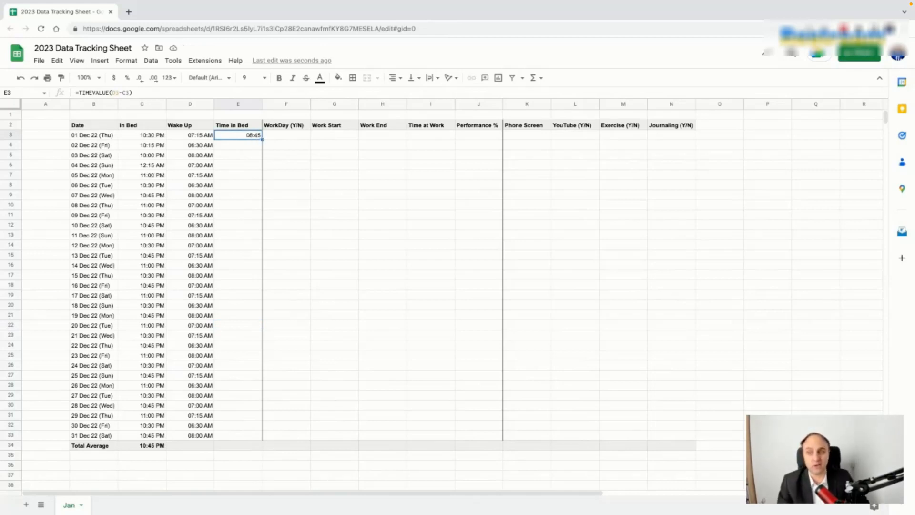
pyautogui.moveTo(263, 140); pyautogui.dragTo(262, 438)
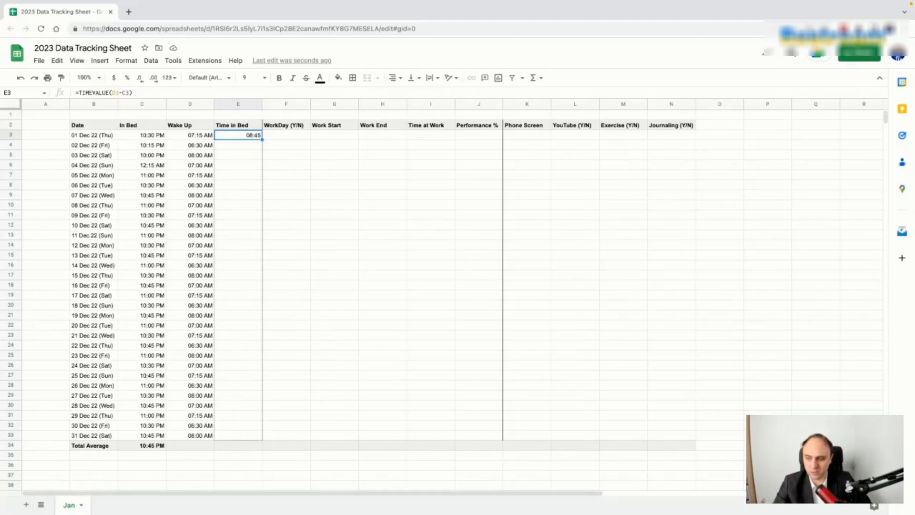
pyautogui.click(255, 287)
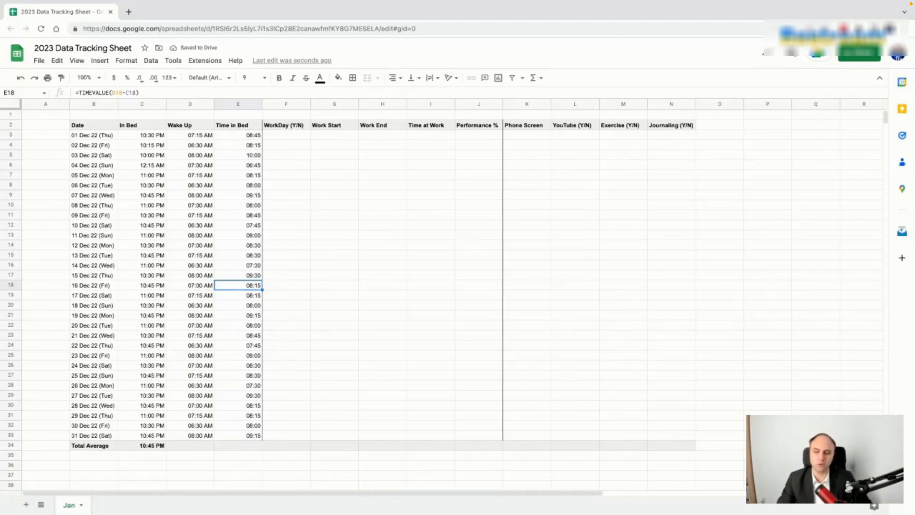
# Step: Put an AVERAGE formula in D34 for the Wake Up total, 07:11 AM
pyautogui.click(192, 446)
pyautogui.write('=AV')
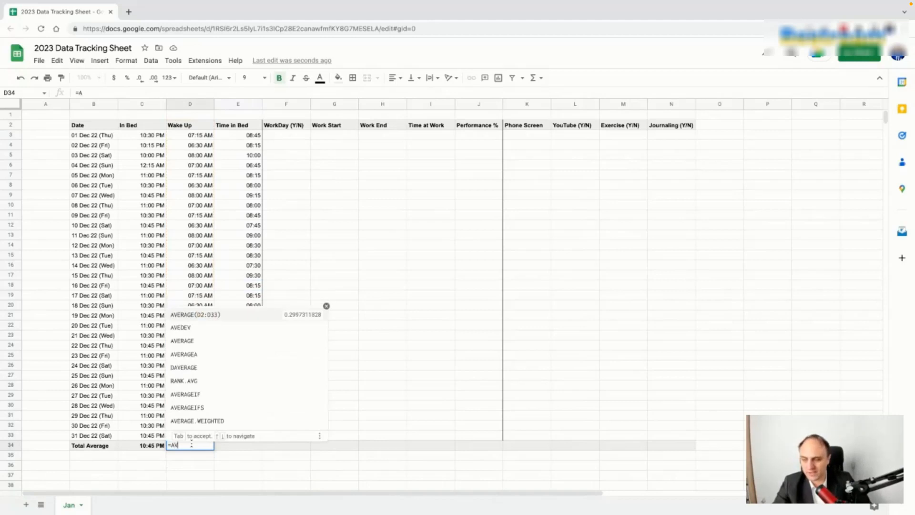
pyautogui.click(202, 316)
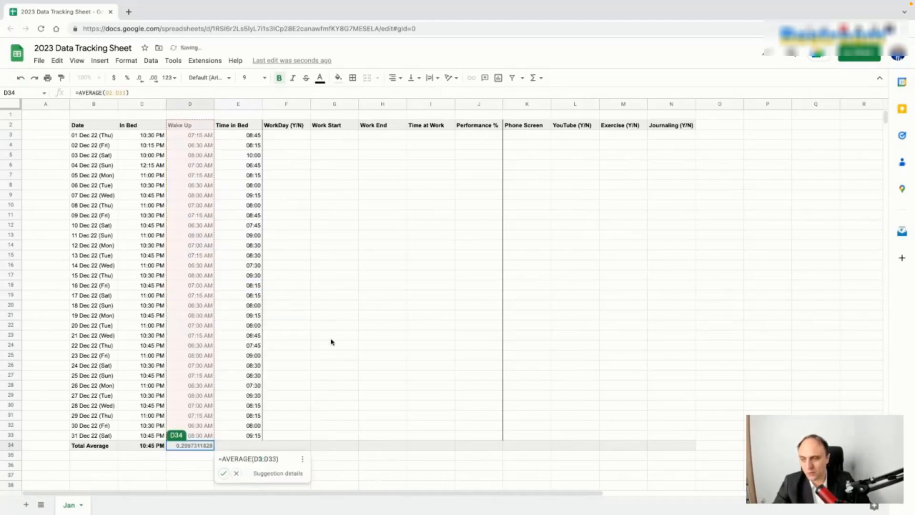
pyautogui.press('Return')
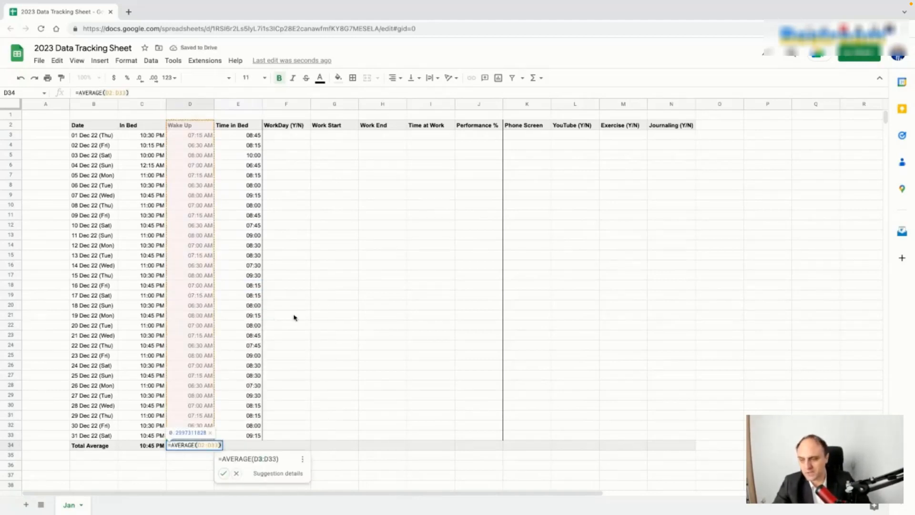
pyautogui.click(112, 92)
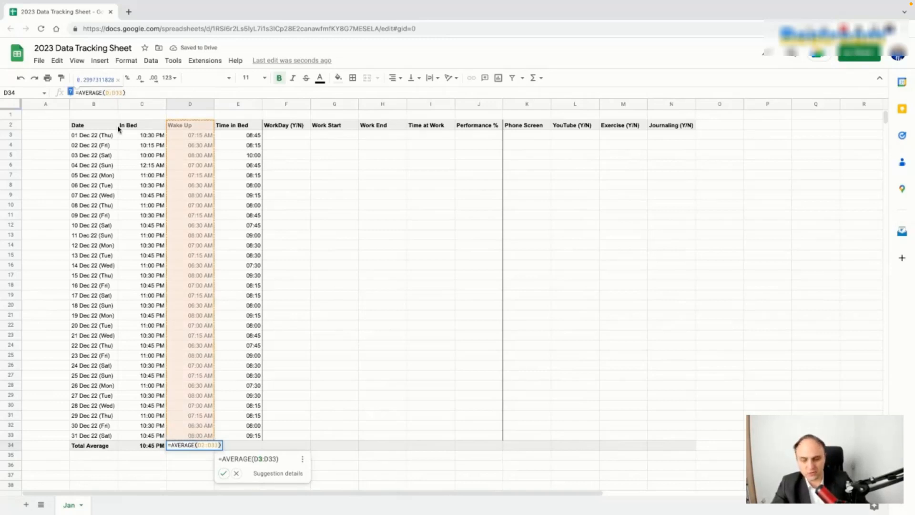
pyautogui.press('Return')
pyautogui.press('Up')
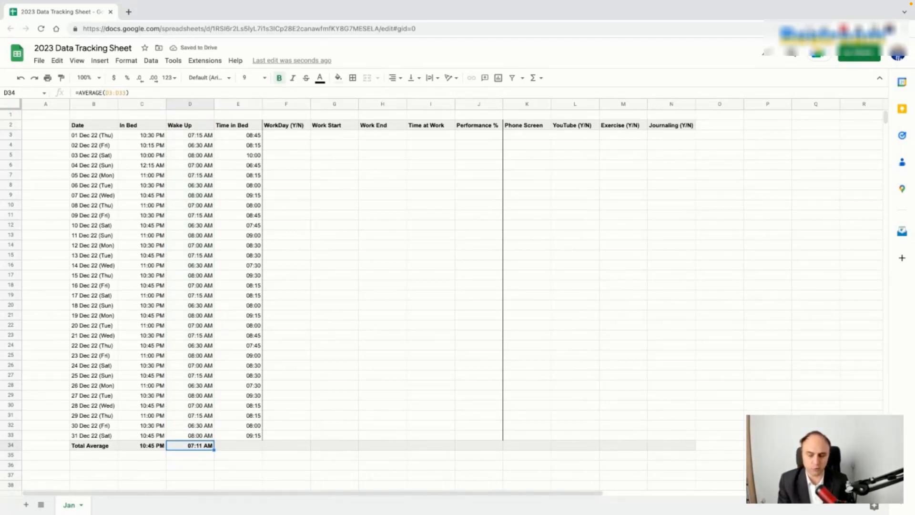
# Step: Enter =AVERAGE(E3:E33) in E34, giving a Time in Bed average of 08:26
pyautogui.click(155, 447)
pyautogui.click(180, 446)
pyautogui.click(243, 448)
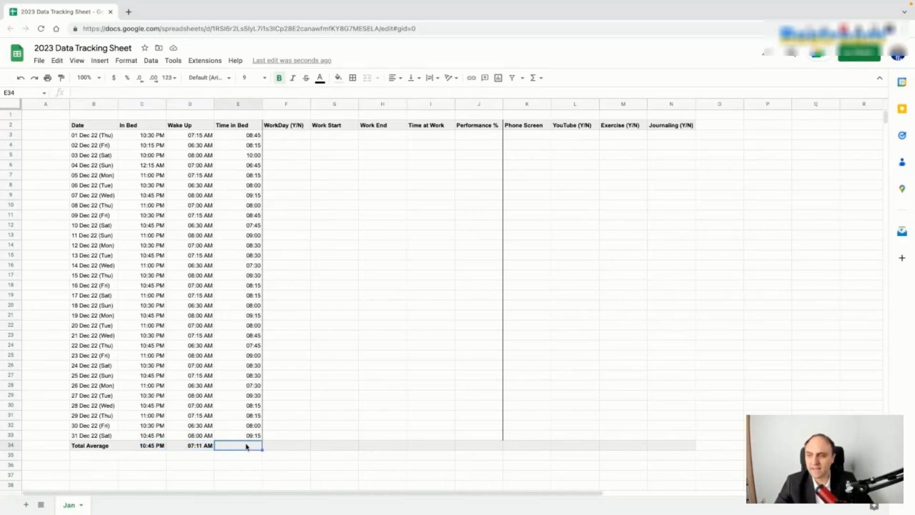
pyautogui.write('=A')
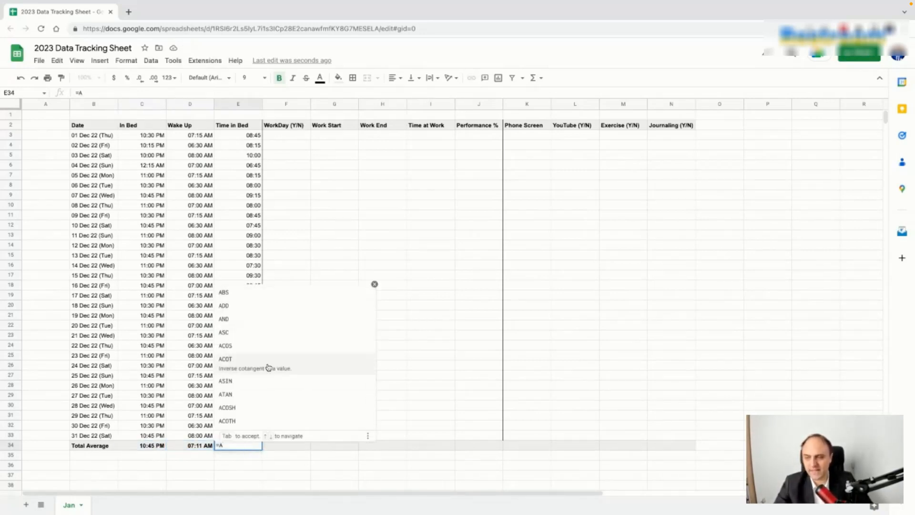
pyautogui.write('VER')
pyautogui.click(254, 135)
pyautogui.hotkey('ctrl', 'shift', 'Down')
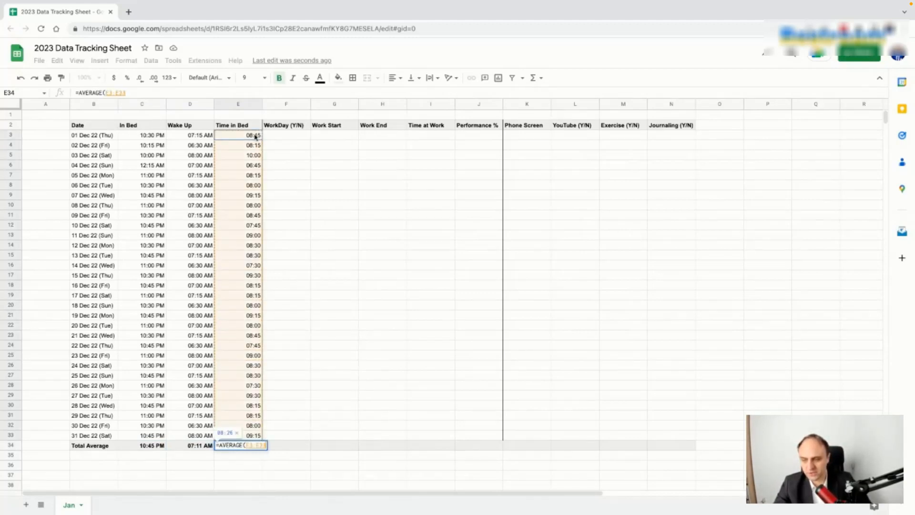
pyautogui.press('Return')
pyautogui.press('Up')
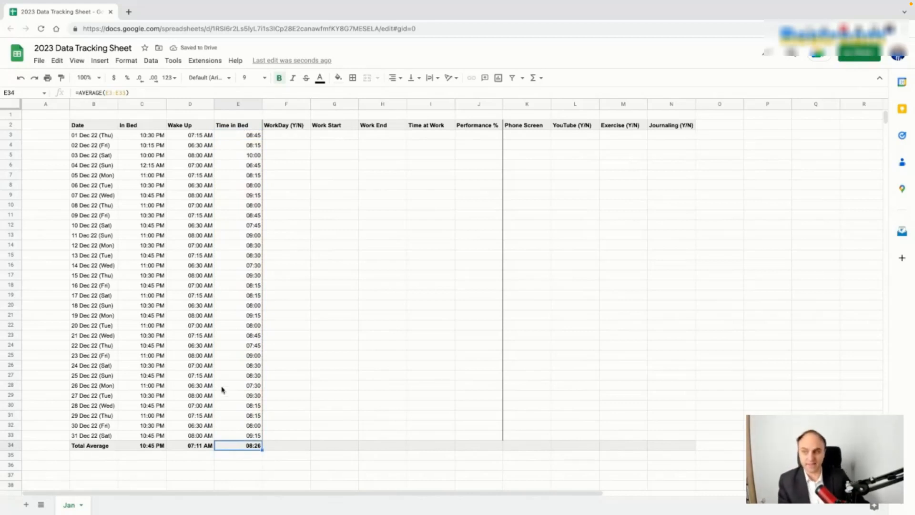
# Step: Set B3 to 01 Jan 23 in the date picker and fill the dates down to 31 Jan 23 in B33
pyautogui.doubleClick(100, 138)
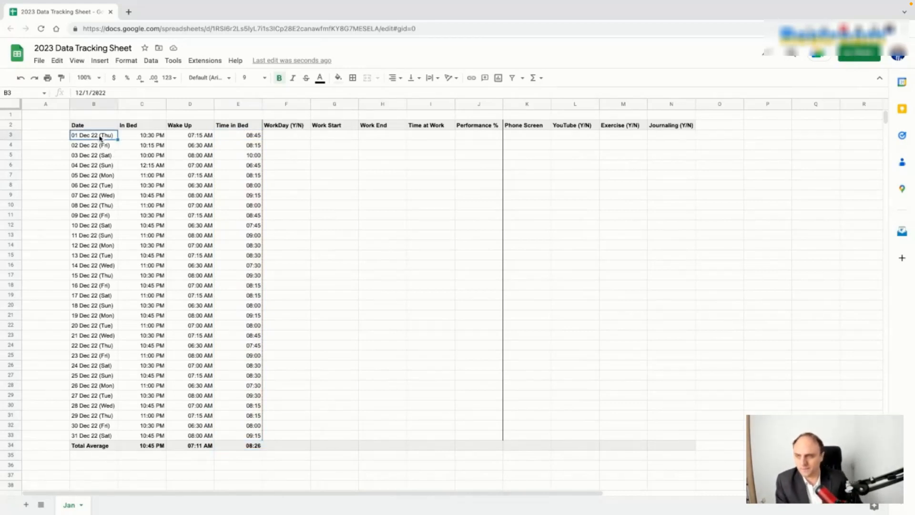
pyautogui.click(129, 150)
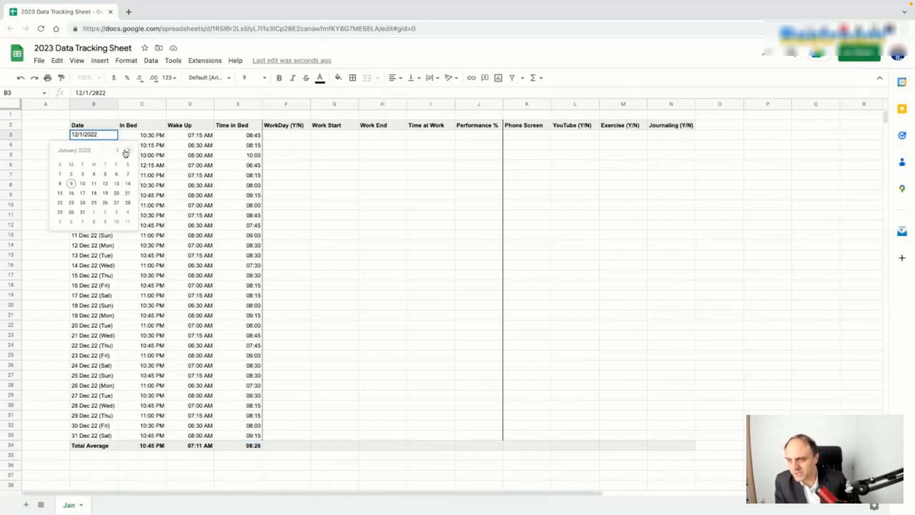
pyautogui.click(59, 174)
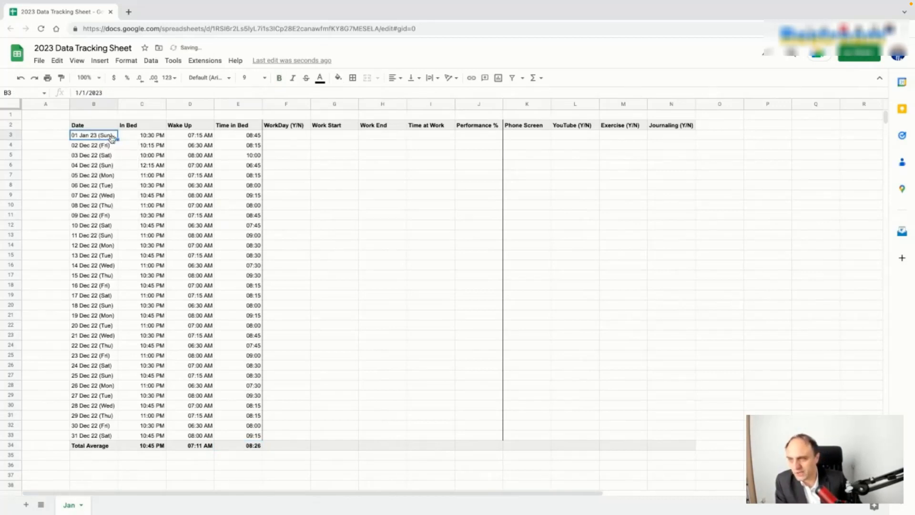
pyautogui.moveTo(117, 140); pyautogui.dragTo(118, 436)
pyautogui.click(336, 385)
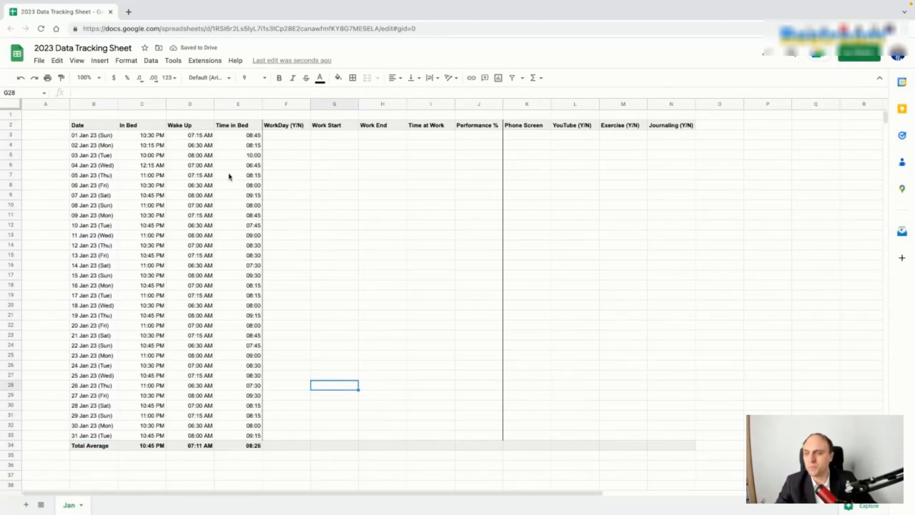
# Step: Enter WorkDay Y/N values in F3 through F10, correcting the first days to N
pyautogui.click(296, 138)
pyautogui.write('Y')
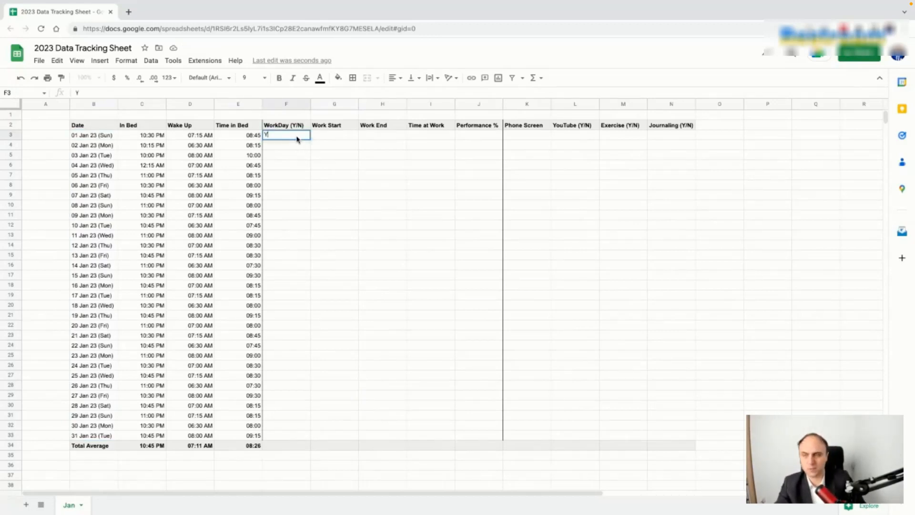
pyautogui.press('Return')
pyautogui.write('Y')
pyautogui.press('Return')
pyautogui.write('Y')
pyautogui.press('Return')
pyautogui.write('Y')
pyautogui.press('Return')
pyautogui.write('Y')
pyautogui.press('Return')
pyautogui.write('Y')
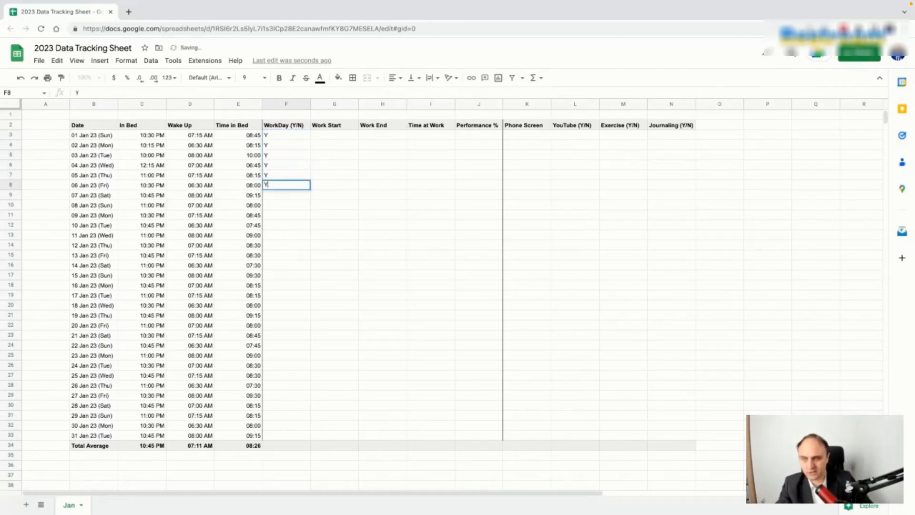
pyautogui.click(294, 136)
pyautogui.write('N')
pyautogui.press('Return')
pyautogui.write('N')
pyautogui.press('Return')
pyautogui.press('Down')
pyautogui.press('Down')
pyautogui.press('Down')
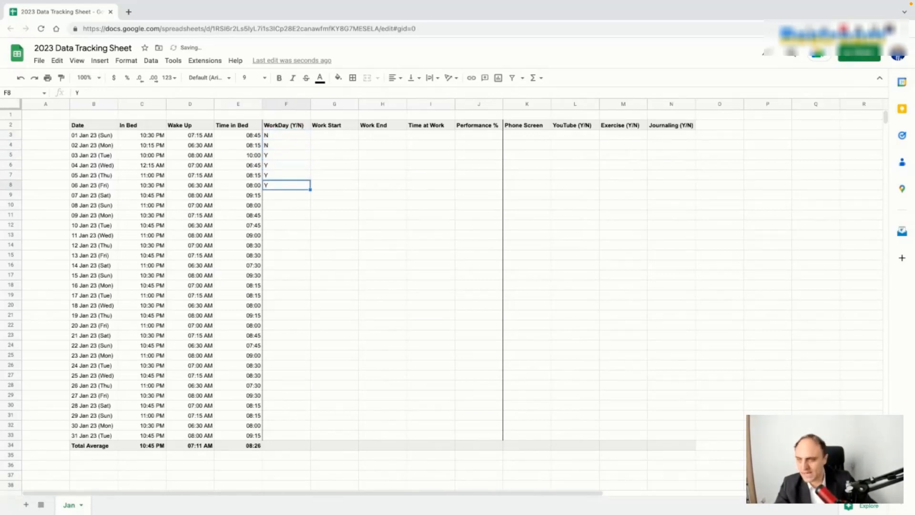
pyautogui.press('Down')
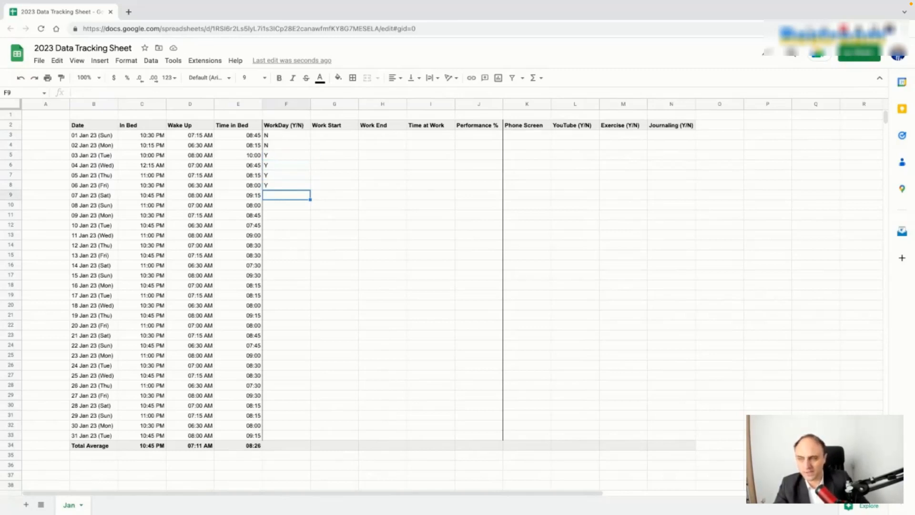
pyautogui.write('N')
pyautogui.press('Return')
pyautogui.write('Y')
pyautogui.click(355, 196)
# Step: Copy Y down through F15, enter N, N, Y in F16:F18, then copy Y through F22
pyautogui.click(305, 208)
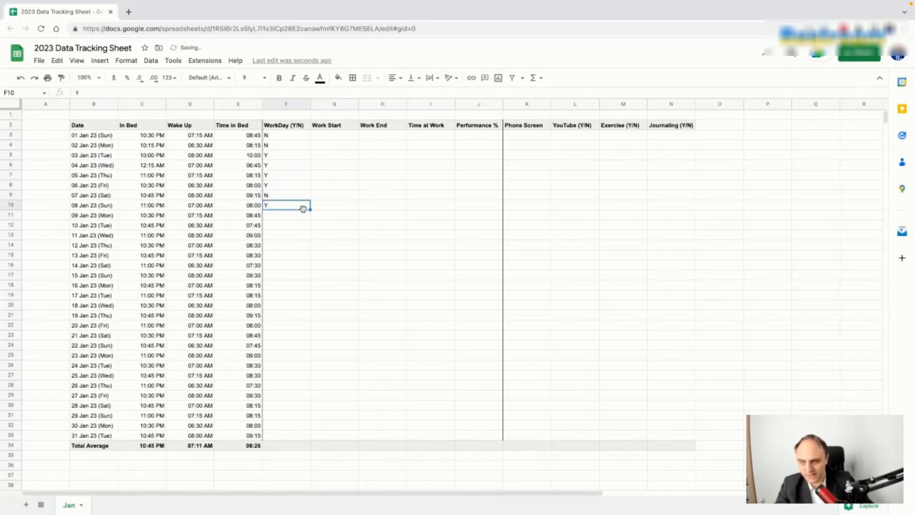
pyautogui.moveTo(311, 208); pyautogui.dragTo(312, 259)
pyautogui.click(296, 271)
pyautogui.write('N')
pyautogui.press('Return')
pyautogui.write('N')
pyautogui.press('Return')
pyautogui.write('Y')
pyautogui.press('Return')
pyautogui.click(293, 285)
pyautogui.moveTo(310, 289); pyautogui.dragTo(307, 333)
# Step: Enter N in F23, copy Y down through F29, and fill F30:F33 with N, Y, Y, Y
pyautogui.click(303, 339)
pyautogui.write('Y')
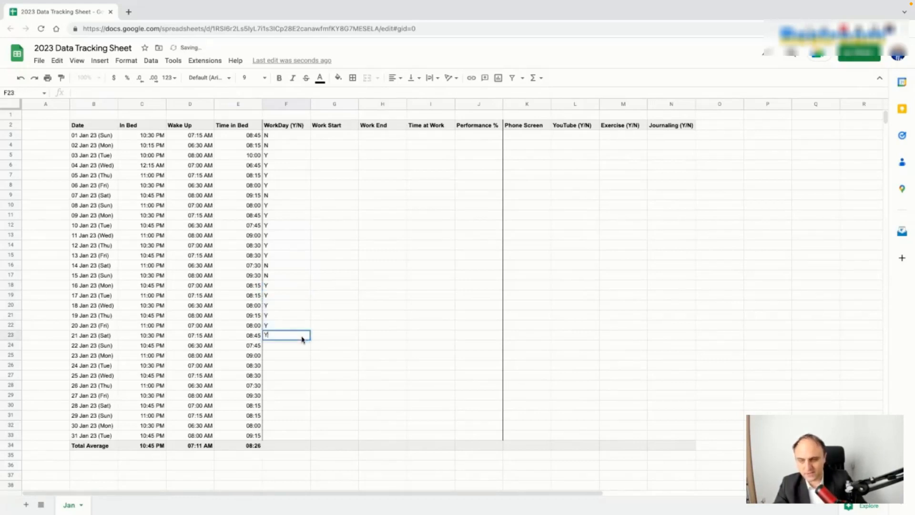
pyautogui.write('N')
pyautogui.press('Return')
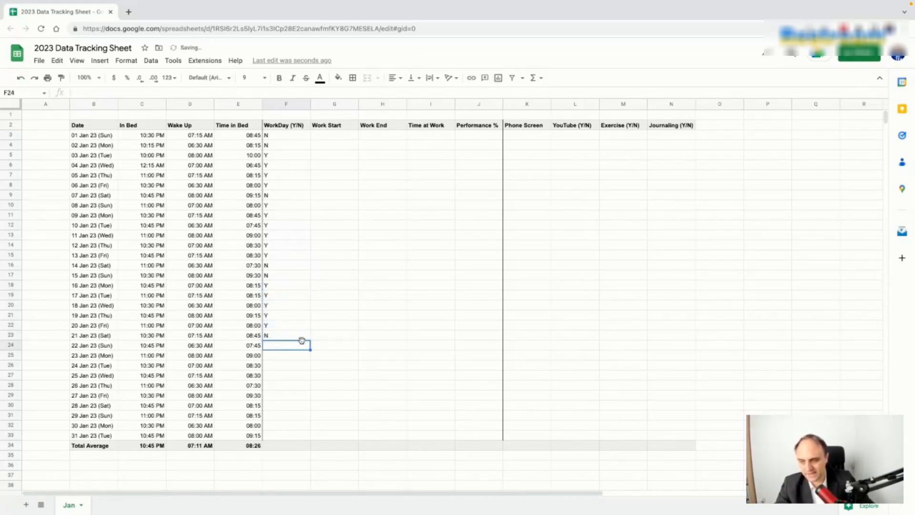
pyautogui.write('Y')
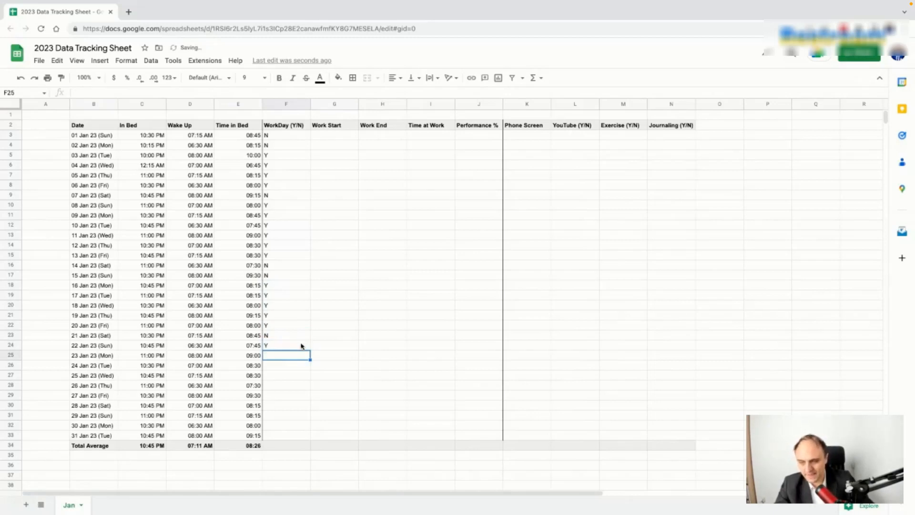
pyautogui.moveTo(310, 349); pyautogui.dragTo(295, 400)
pyautogui.click(295, 409)
pyautogui.write('N')
pyautogui.press('Return')
pyautogui.write('Y')
pyautogui.press('Return')
pyautogui.write('Y')
pyautogui.press('Return')
pyautogui.write('Y')
pyautogui.press('Return')
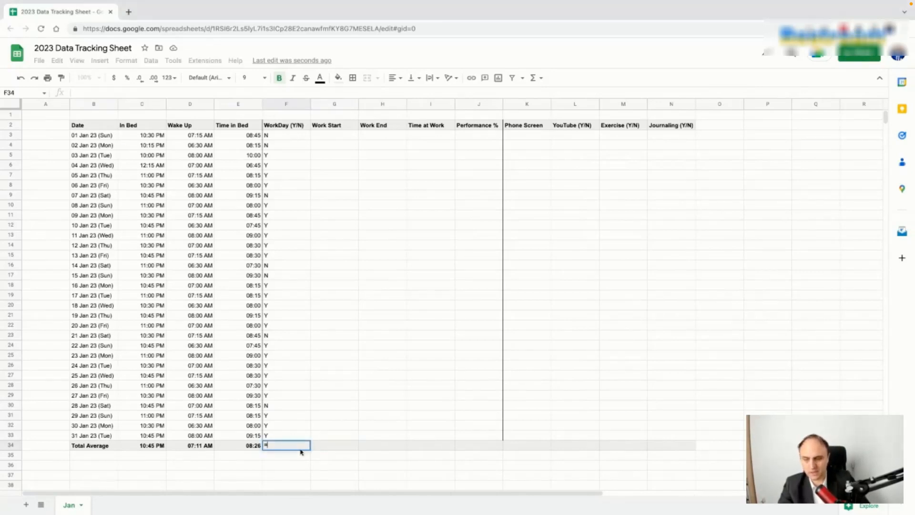
# Step: Count the workdays in F34 with =COUNTIF(F3:F33,"=Y"), giving 24
pyautogui.write('=COUN')
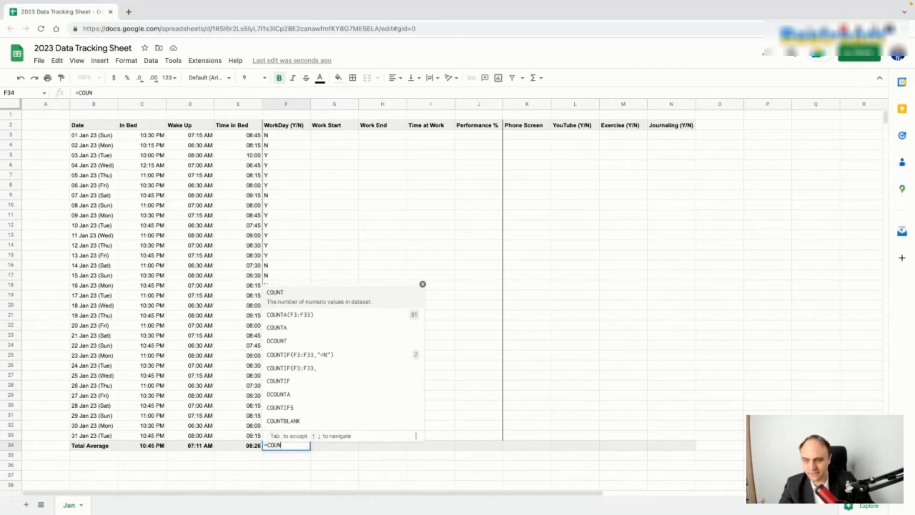
pyautogui.click(317, 354)
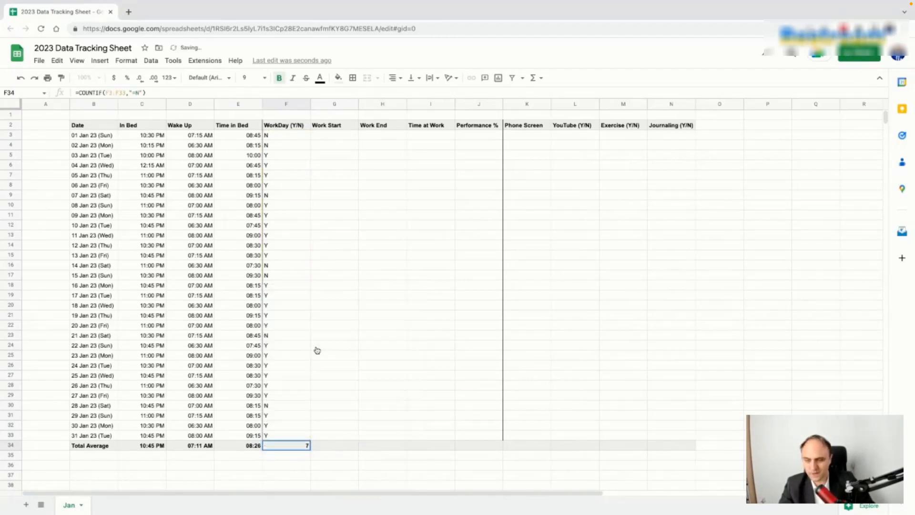
pyautogui.click(138, 93)
pyautogui.press('BackSpace')
pyautogui.write('Y')
pyautogui.press('Return')
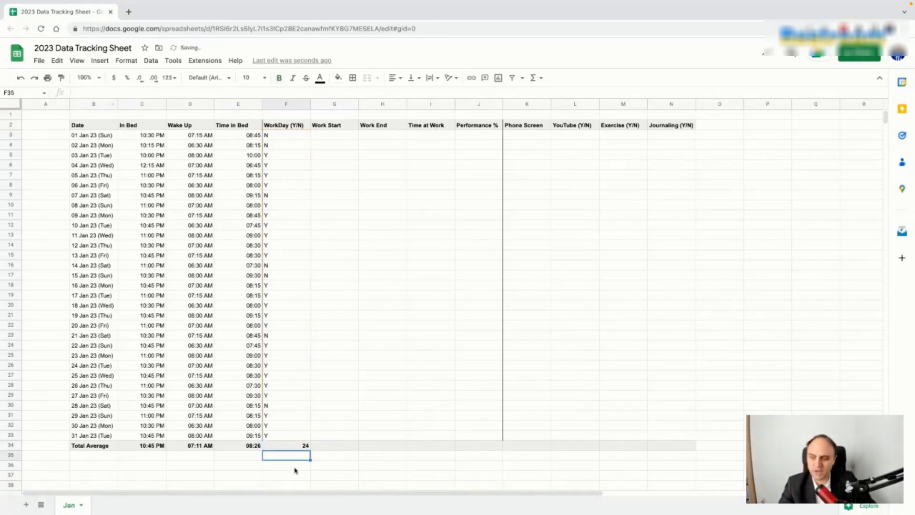
pyautogui.click(302, 446)
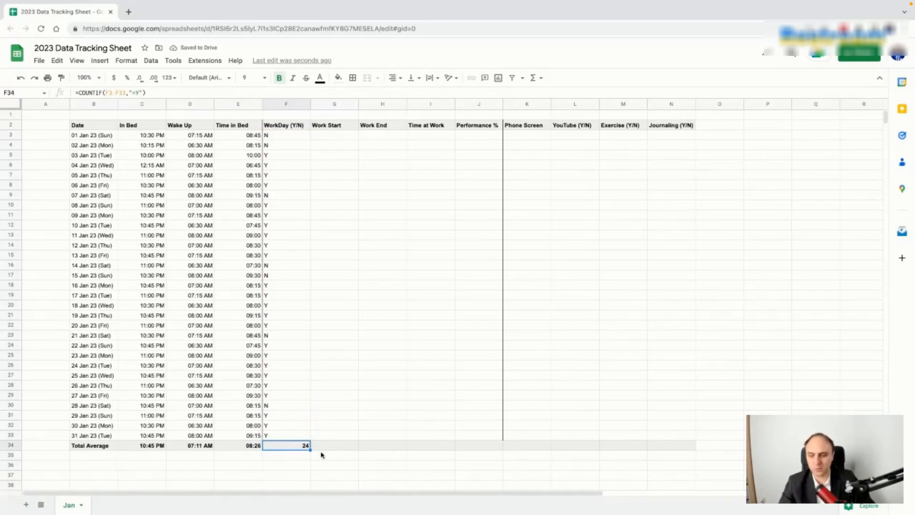
# Step: Add an 'Average' label in B35, made bold by painting Total Average's format onto it
pyautogui.click(300, 456)
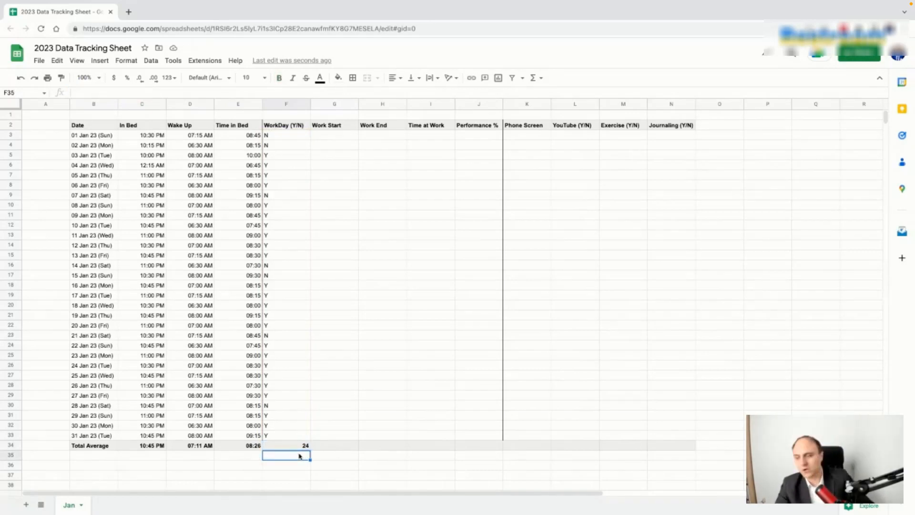
pyautogui.click(95, 456)
pyautogui.write('Average')
pyautogui.press('BackSpace')
pyautogui.press('BackSpace')
pyautogui.press('BackSpace')
pyautogui.press('BackSpace')
pyautogui.press('BackSpace')
pyautogui.press('BackSpace')
pyautogui.write('verga')
pyautogui.press('BackSpace')
pyautogui.write('age')
pyautogui.press('Return')
pyautogui.click(100, 448)
pyautogui.click(64, 81)
pyautogui.click(98, 455)
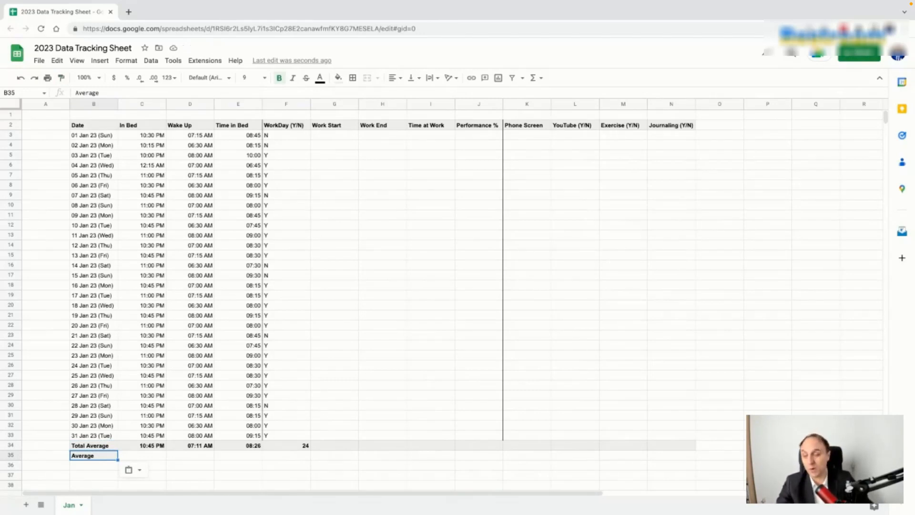
# Step: Enter =F34/31 in F35 to compute the share of workdays
pyautogui.click(306, 448)
pyautogui.click(302, 459)
pyautogui.write('=')
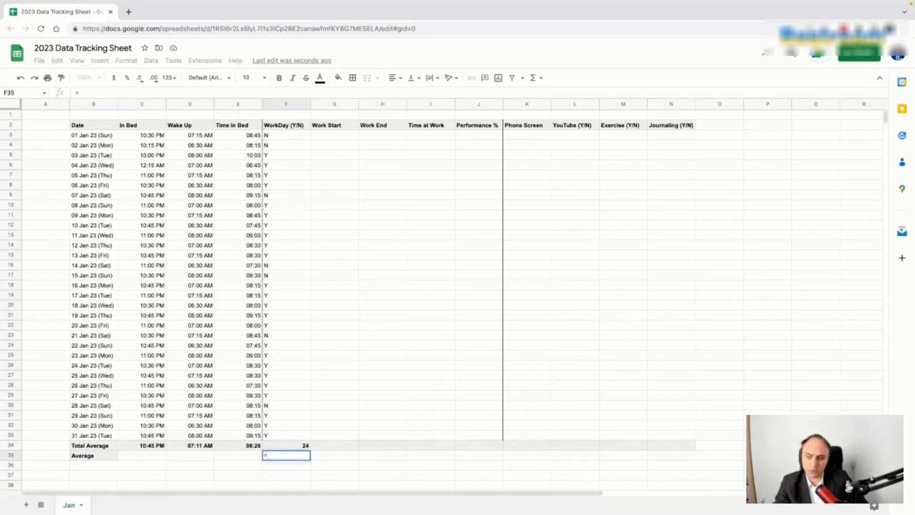
pyautogui.click(304, 447)
pyautogui.write('/31')
pyautogui.press('Return')
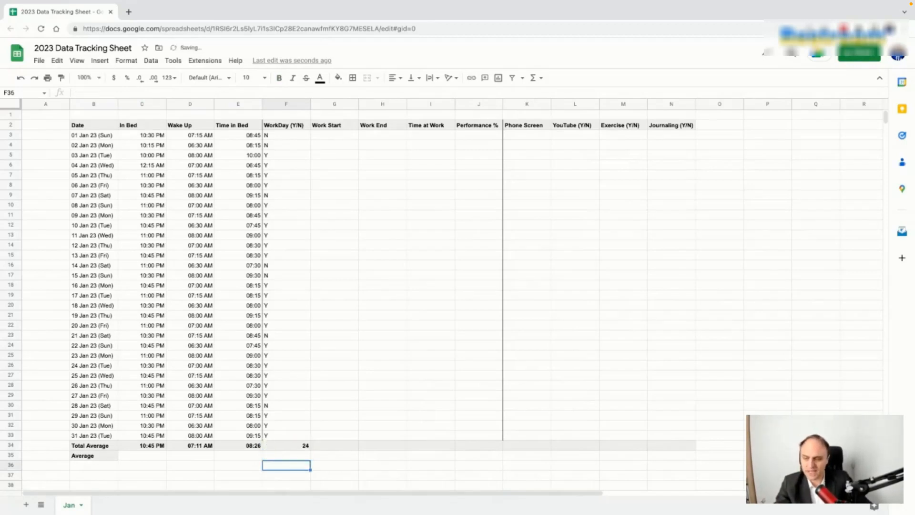
# Step: Format F35 as a bold percentage showing 77.42%
pyautogui.click(299, 456)
pyautogui.click(128, 78)
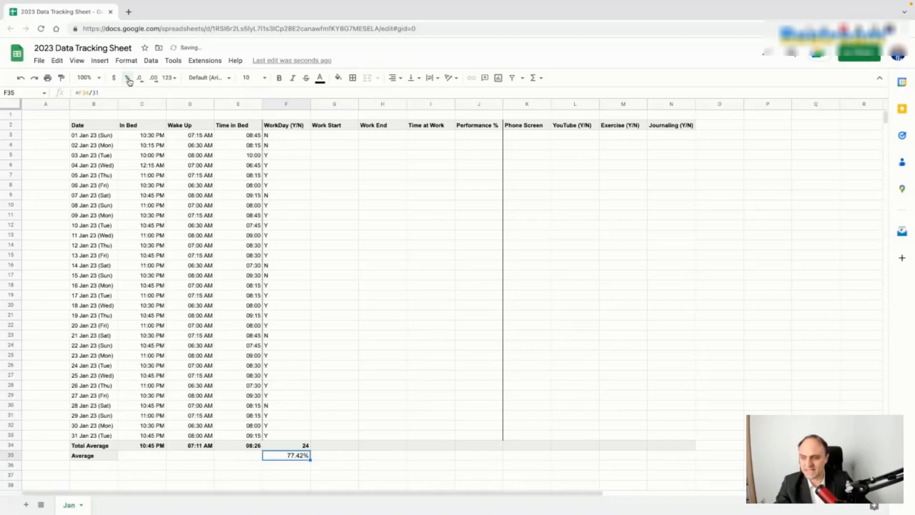
pyautogui.click(77, 457)
pyautogui.click(61, 78)
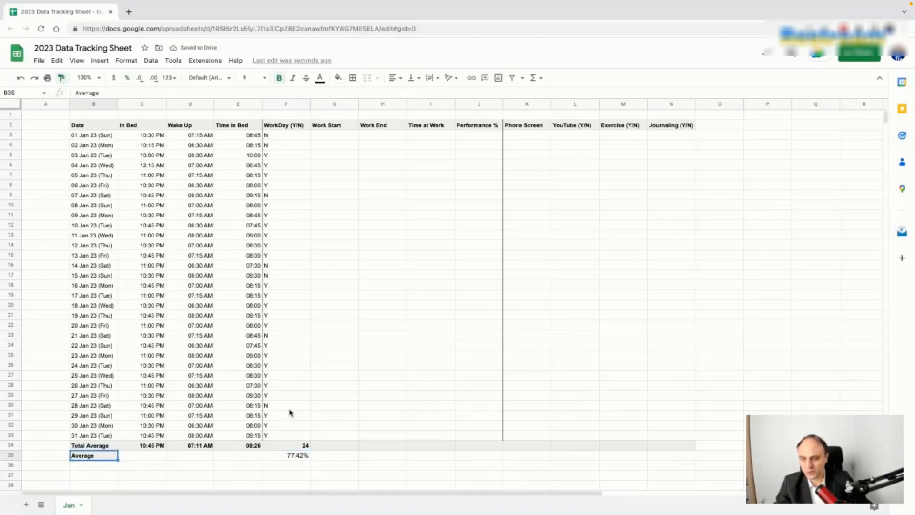
pyautogui.click(301, 456)
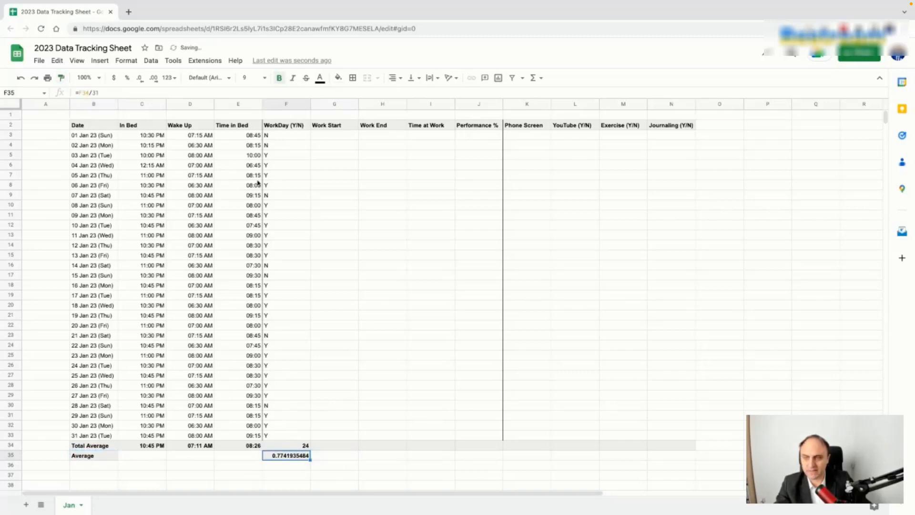
pyautogui.click(127, 78)
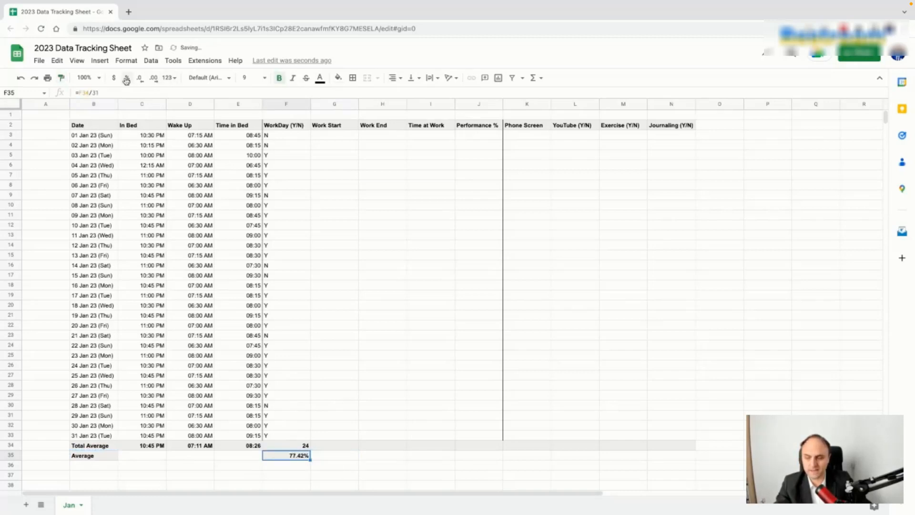
pyautogui.click(343, 458)
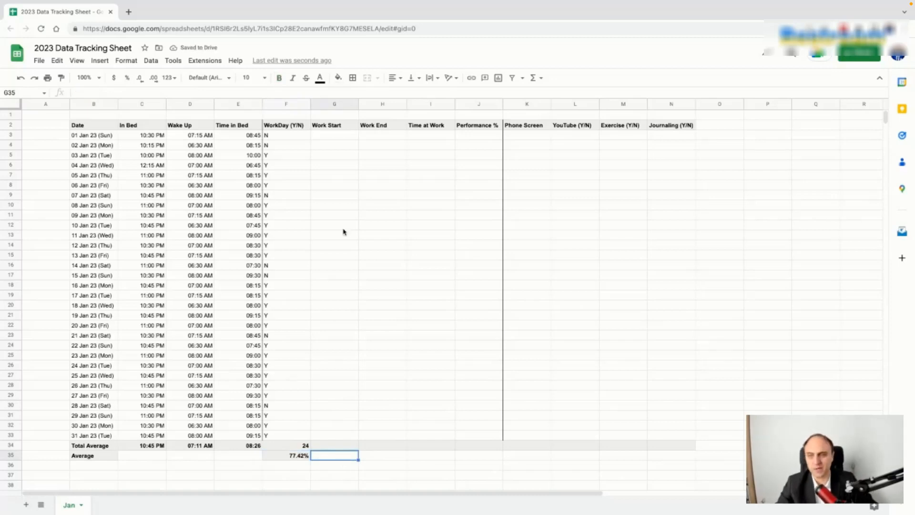
pyautogui.click(336, 137)
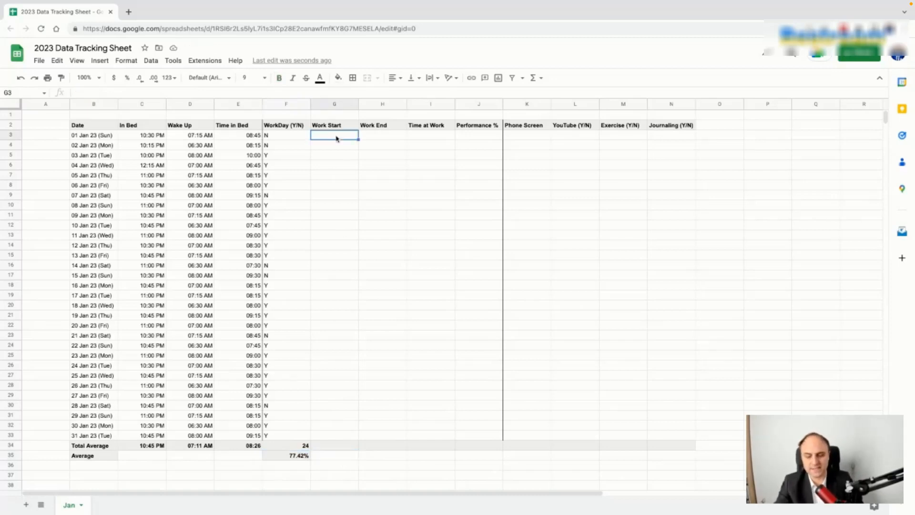
# Step: Enter Work Start times 7:30, 7:15 and 7:15 AM in G3:G5, undoing an accidental fill
pyautogui.write('07:30 am')
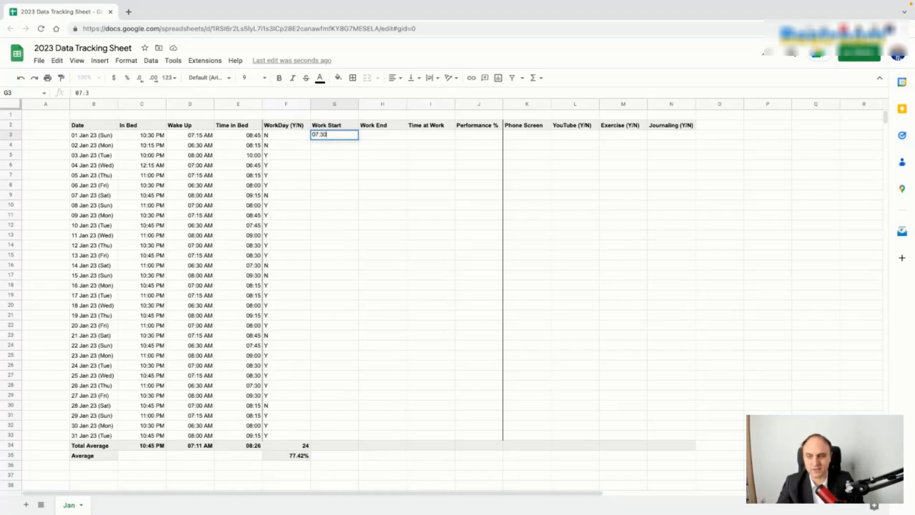
pyautogui.press('Return')
pyautogui.click(351, 136)
pyautogui.moveTo(358, 140); pyautogui.dragTo(358, 229)
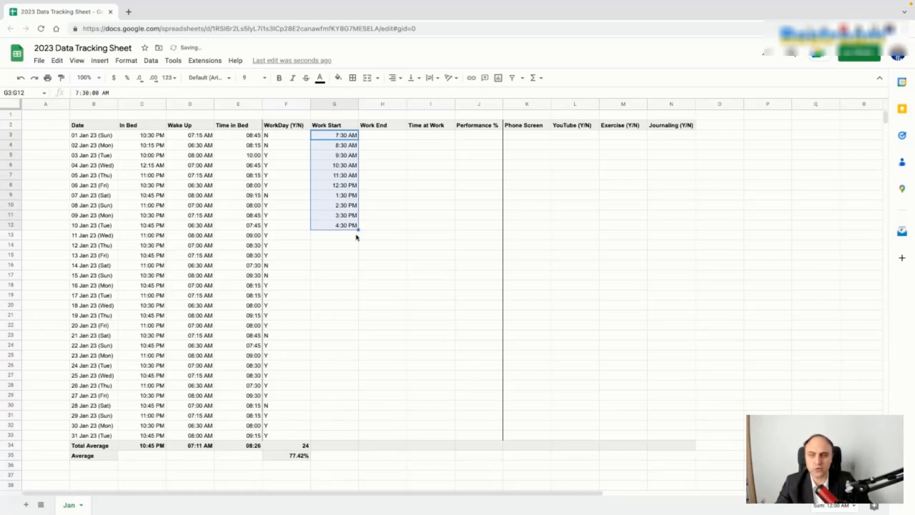
pyautogui.hotkey('ctrl', 'z')
pyautogui.click(370, 165)
pyautogui.click(352, 149)
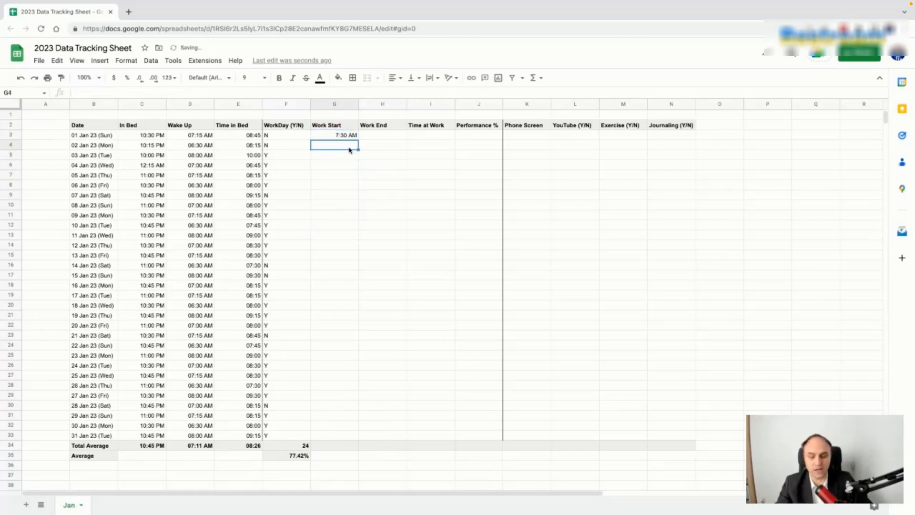
pyautogui.write('07:15 AM')
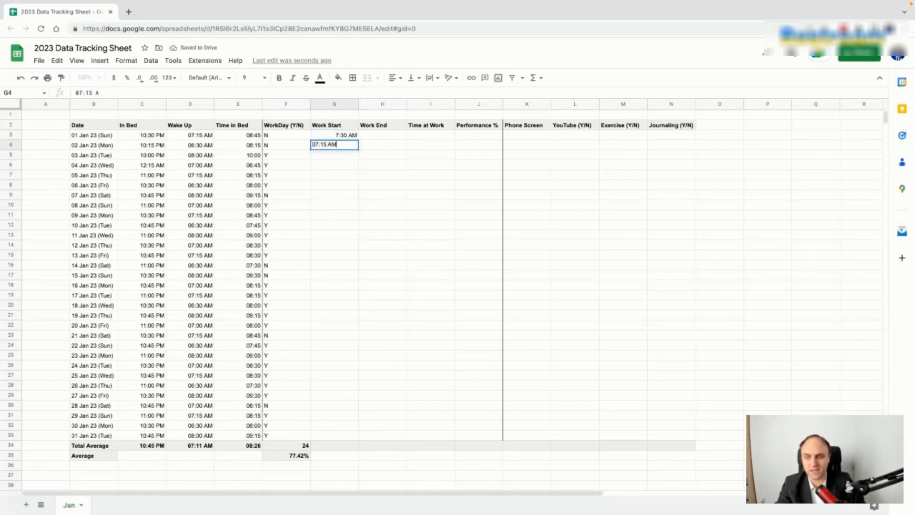
pyautogui.press('Return')
pyautogui.write('0')
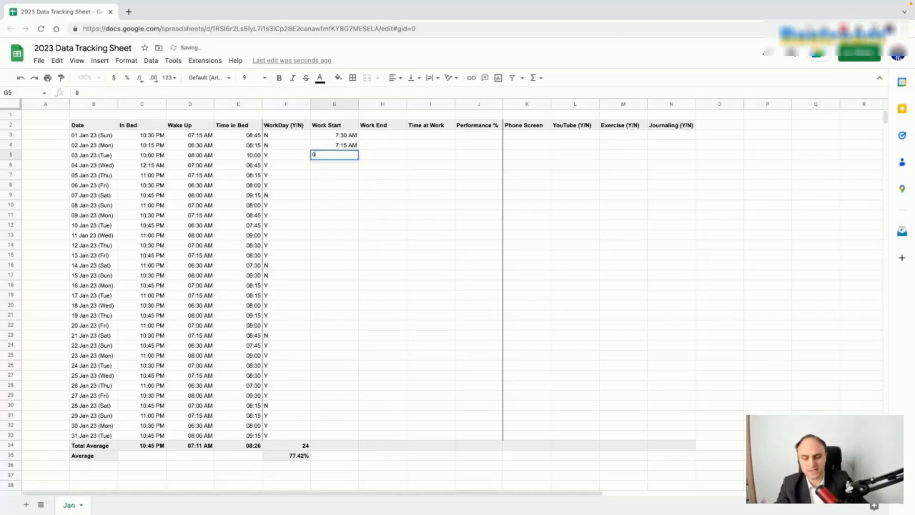
pyautogui.write('7:15 AM')
pyautogui.press('Return')
# Step: Enter 6:45 and 8:15 AM in G6:G7 and repeat the five-time pattern down to G33
pyautogui.write('0')
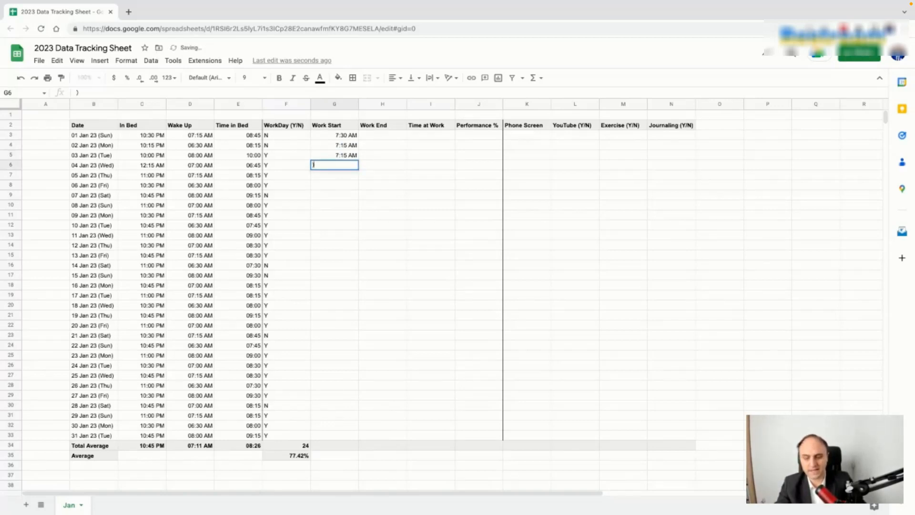
pyautogui.write('06:45 AM')
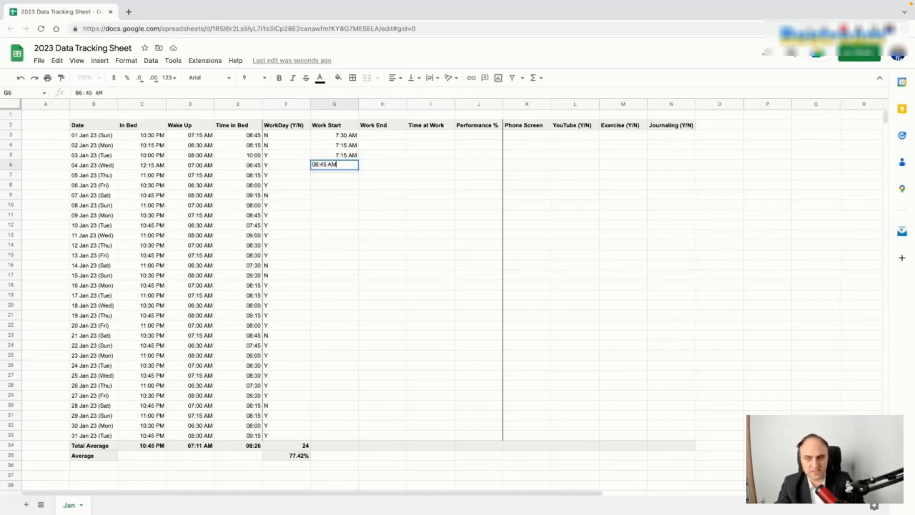
pyautogui.press('Return')
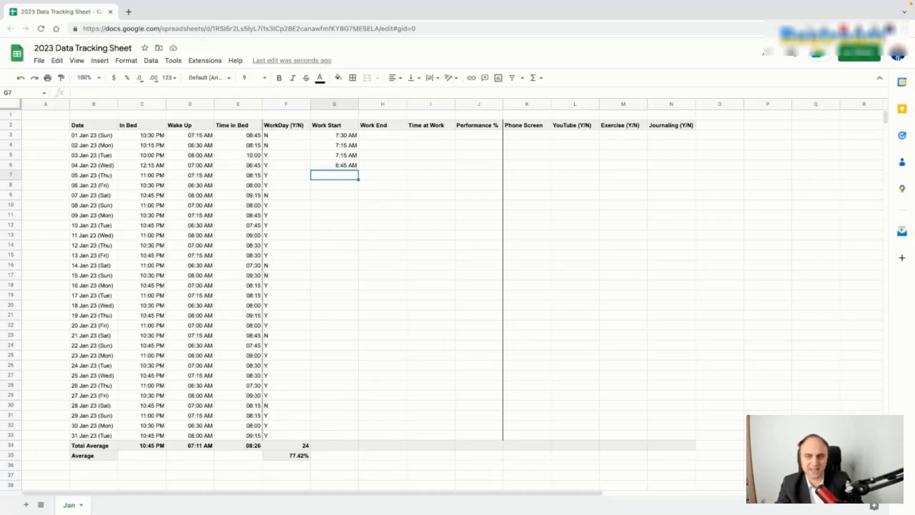
pyautogui.write('08:A!')
pyautogui.press('BackSpace')
pyautogui.press('BackSpace')
pyautogui.write('15 AM')
pyautogui.press('Return')
pyautogui.moveTo(353, 136); pyautogui.dragTo(358, 437)
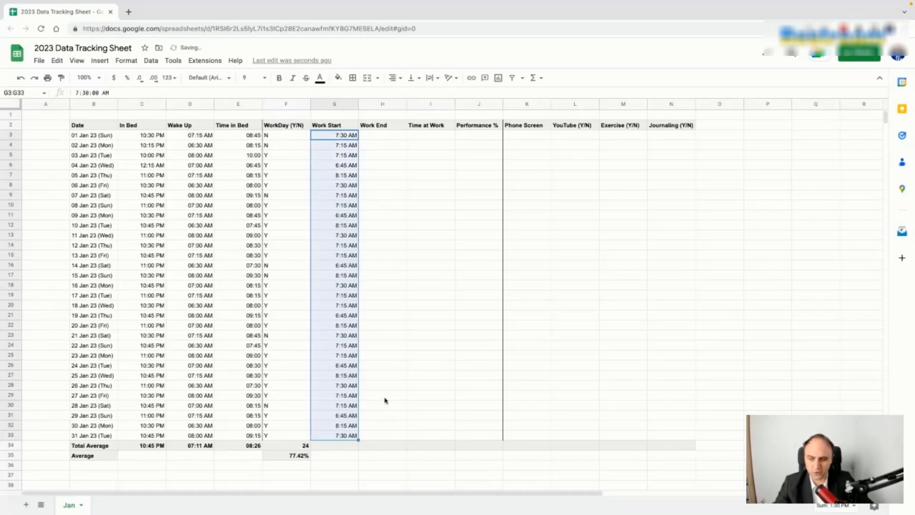
pyautogui.click(390, 365)
pyautogui.click(395, 139)
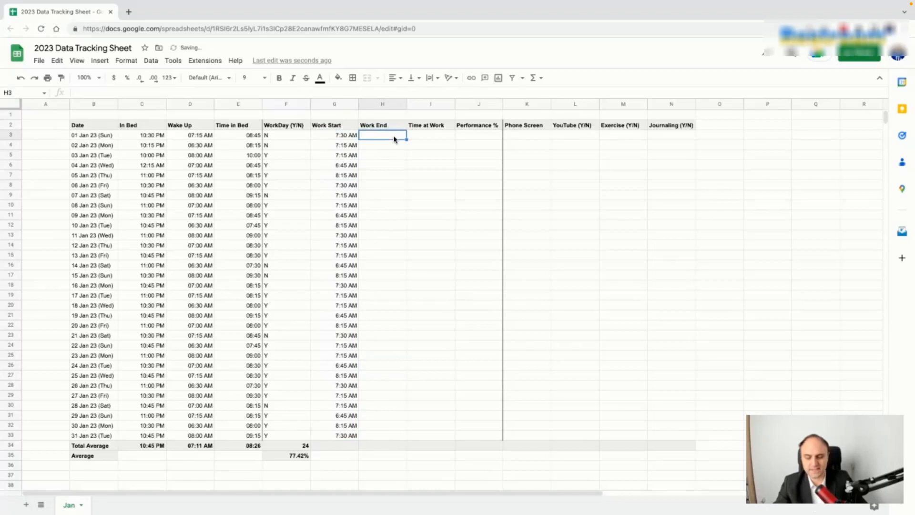
# Step: Enter 4:30 PM as the first Work End time in H3
pyautogui.write('4:30 PM')
pyautogui.press('Return')
pyautogui.press('Up')
pyautogui.press('Return')
pyautogui.press('super+a')
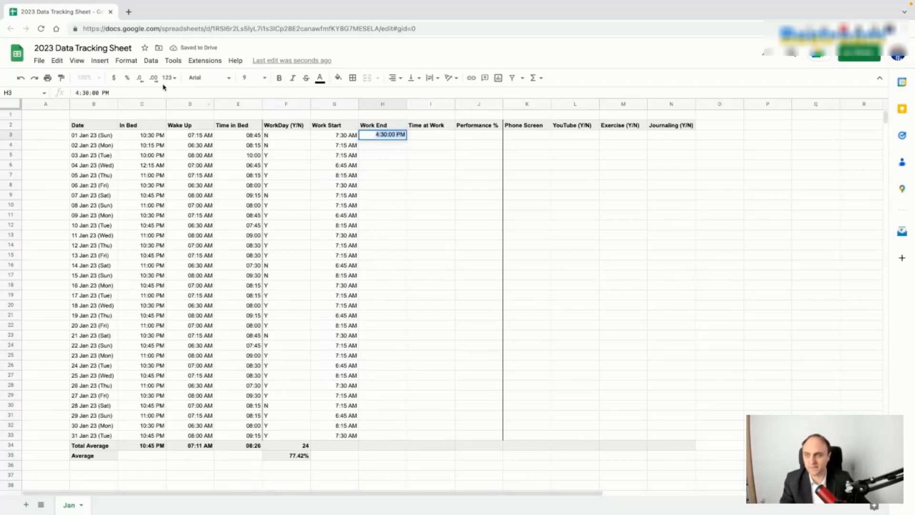
pyautogui.click(435, 178)
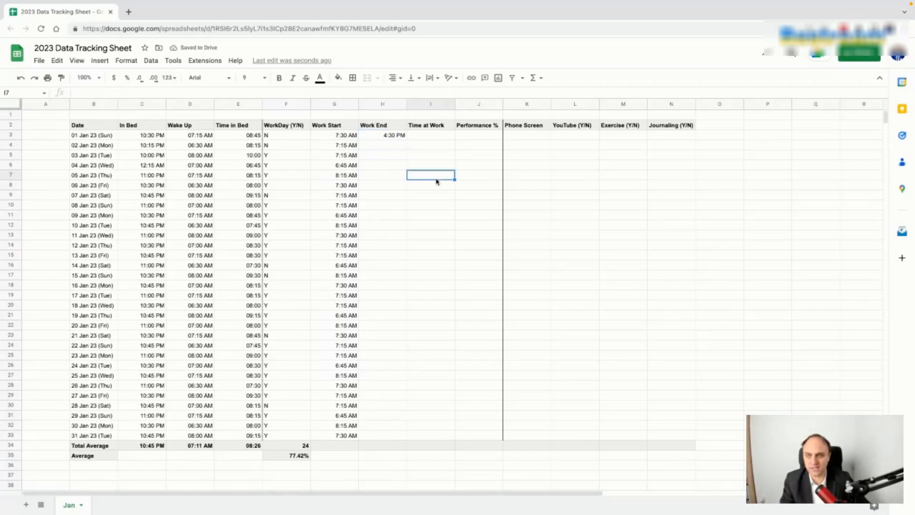
pyautogui.click(394, 137)
# Step: Apply a custom time format with Hour (01) and Minute (01) so H3 shows 04:30 PM
pyautogui.click(169, 78)
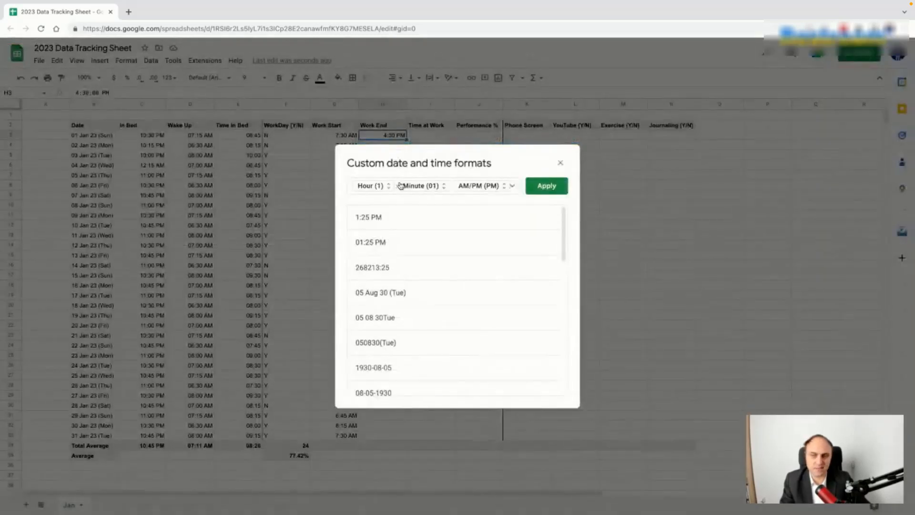
pyautogui.click(379, 187)
pyautogui.click(377, 204)
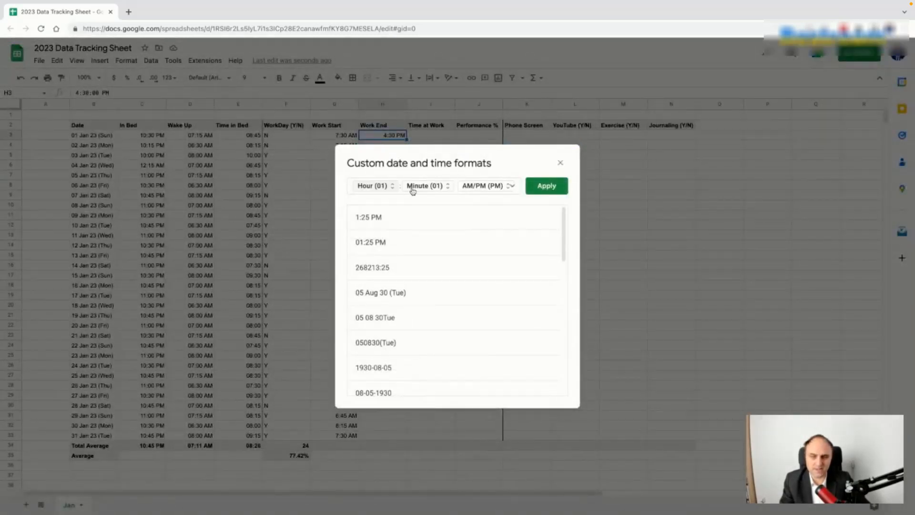
pyautogui.click(414, 187)
pyautogui.click(429, 188)
pyautogui.click(479, 187)
pyautogui.click(484, 189)
pyautogui.click(547, 186)
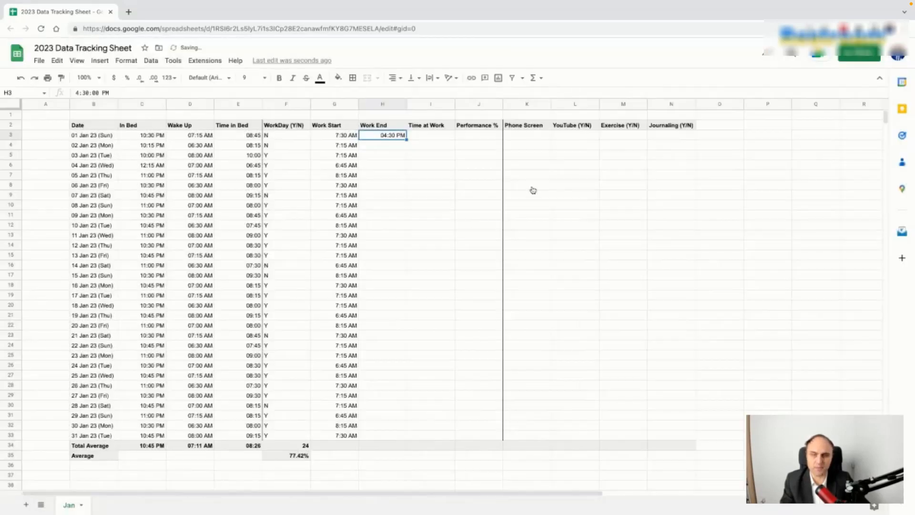
pyautogui.click(402, 147)
# Step: Enter Work End times 5:00 PM, 5:15 PM and 6:05 PM in H4:H6
pyautogui.write('5000 pm')
pyautogui.press('Return')
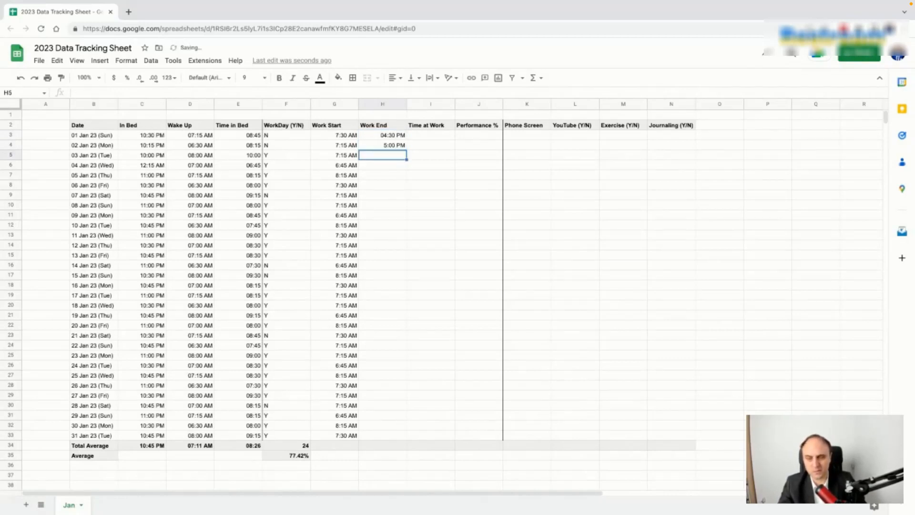
pyautogui.write('05:15')
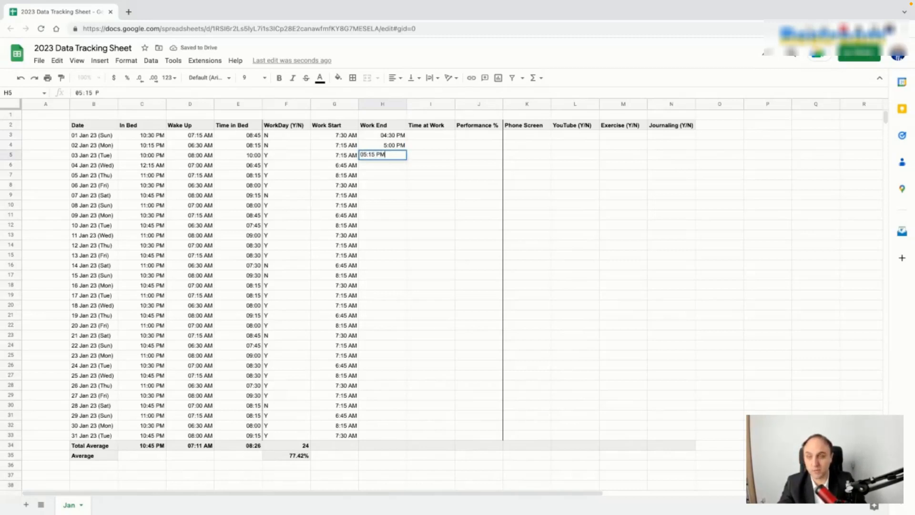
pyautogui.write(' PM')
pyautogui.press('Return')
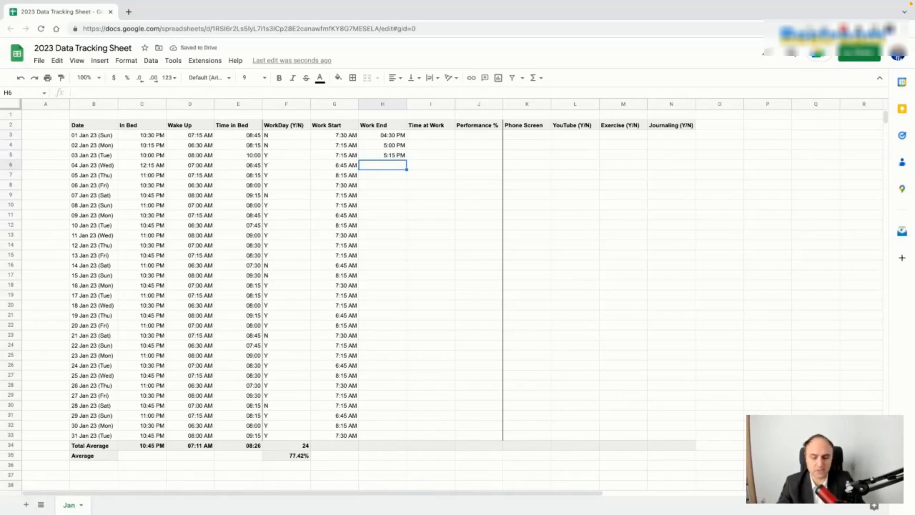
pyautogui.write('6:')
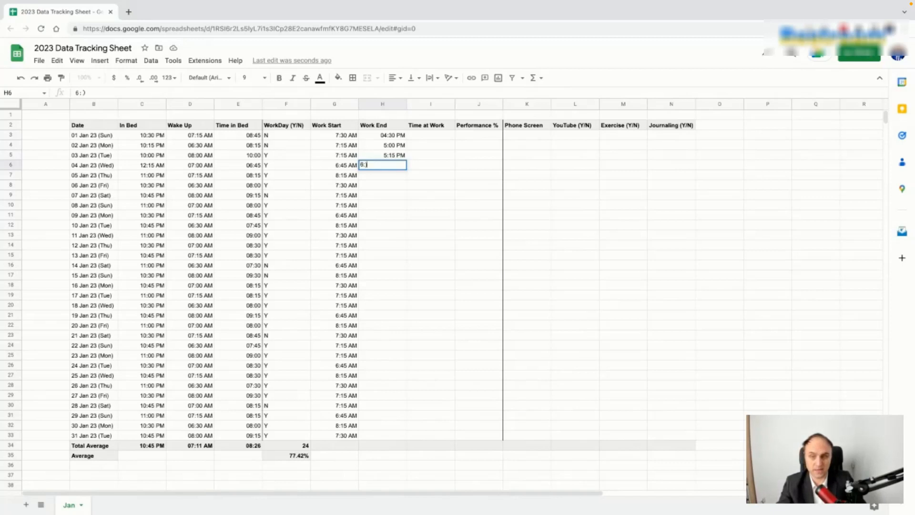
pyautogui.write('05 PM')
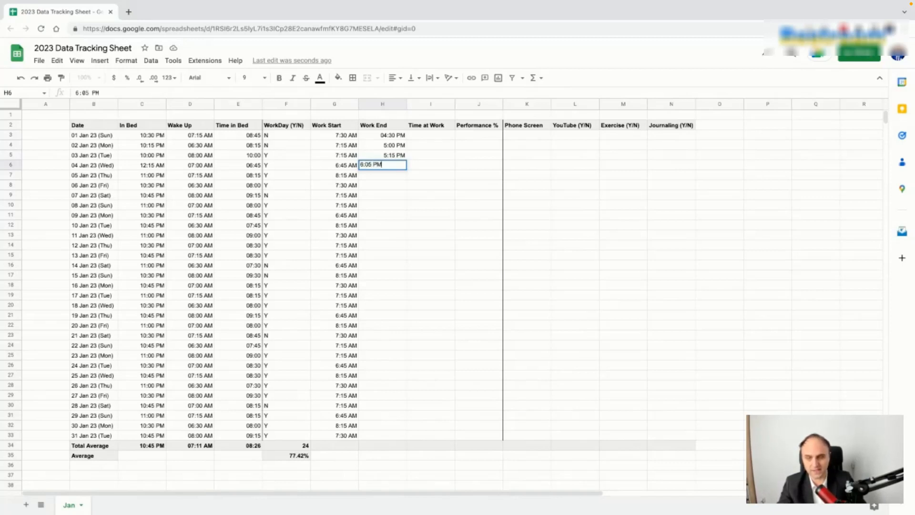
pyautogui.press('Return')
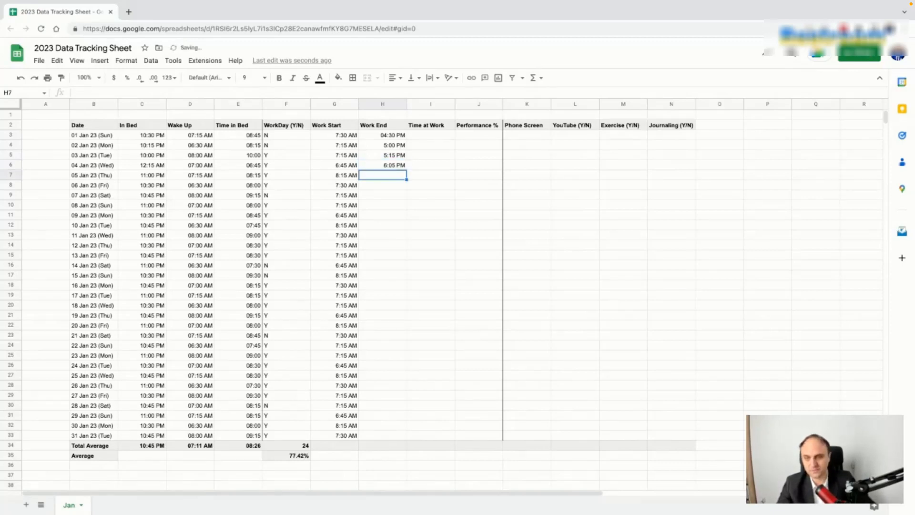
# Step: Paint H3's leading-zero format onto H4:H6 and extend the four-time pattern down to H33
pyautogui.click(395, 146)
pyautogui.click(395, 137)
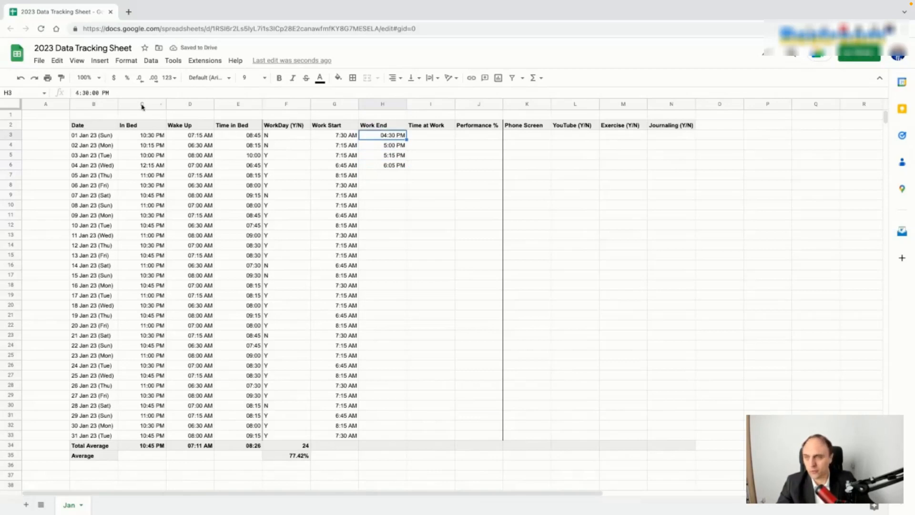
pyautogui.click(62, 78)
pyautogui.click(390, 147)
pyautogui.press('super+shift+Down')
pyautogui.click(433, 166)
pyautogui.click(402, 138)
pyautogui.press('super+shift+Down')
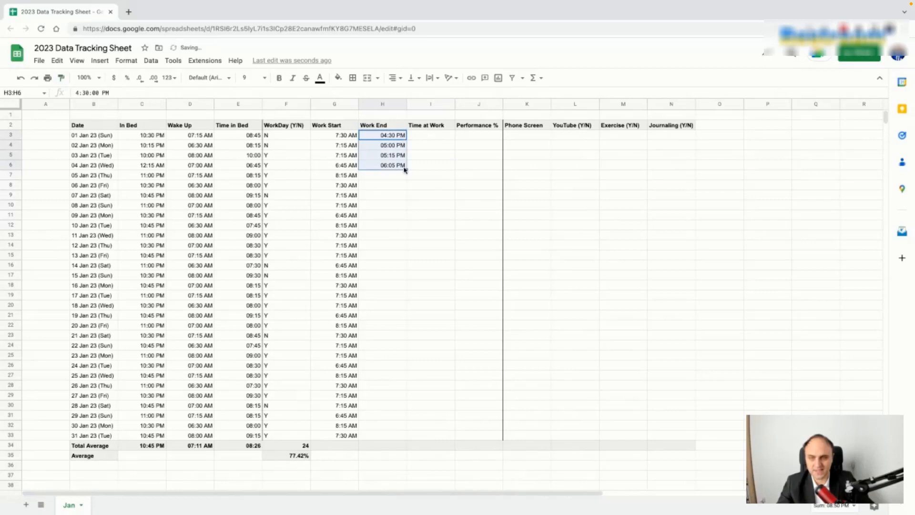
pyautogui.moveTo(406, 168); pyautogui.dragTo(406, 436)
# Step: Finish Work End down to 31 Jan and enter =H3-G3 in I3
pyautogui.click(453, 279)
pyautogui.click(440, 138)
pyautogui.write('=')
pyautogui.click(395, 138)
pyautogui.write('-')
pyautogui.click(344, 135)
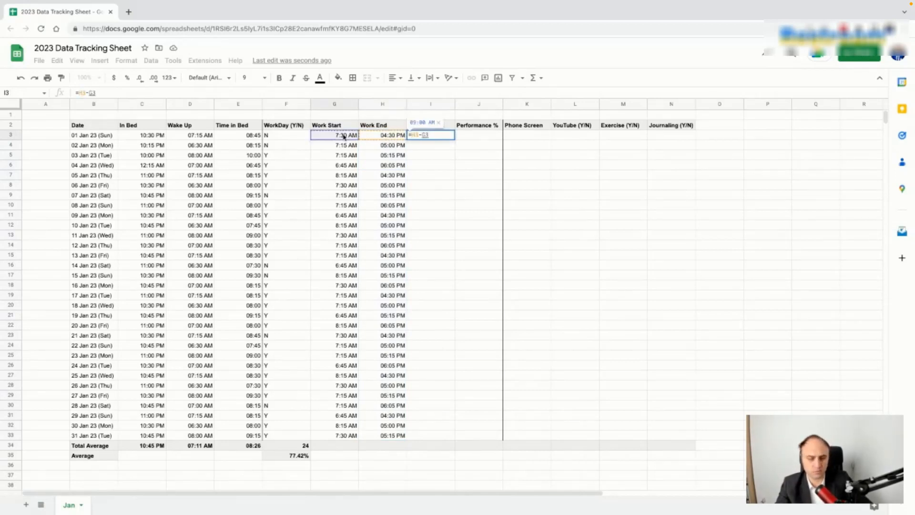
pyautogui.press('Return')
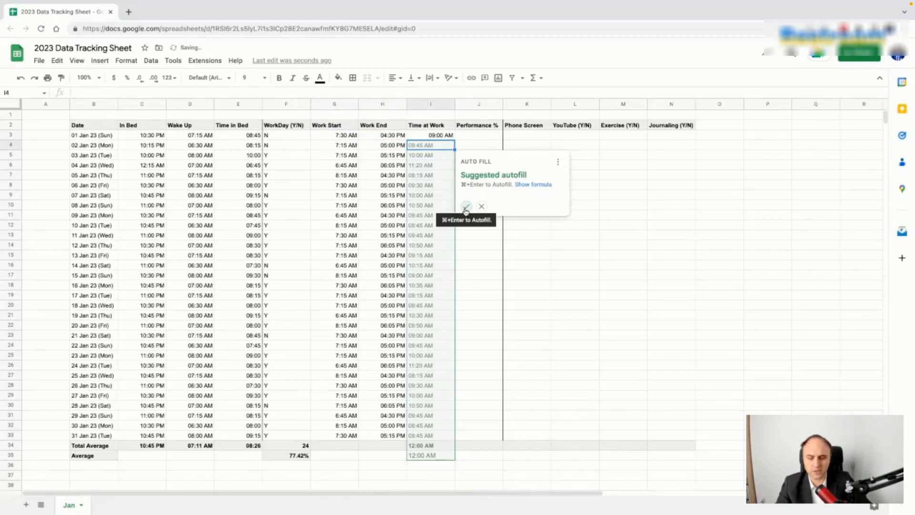
# Step: Dismiss the autofill suggestion and copy the =H3-G3 formula down to I33
pyautogui.click(616, 177)
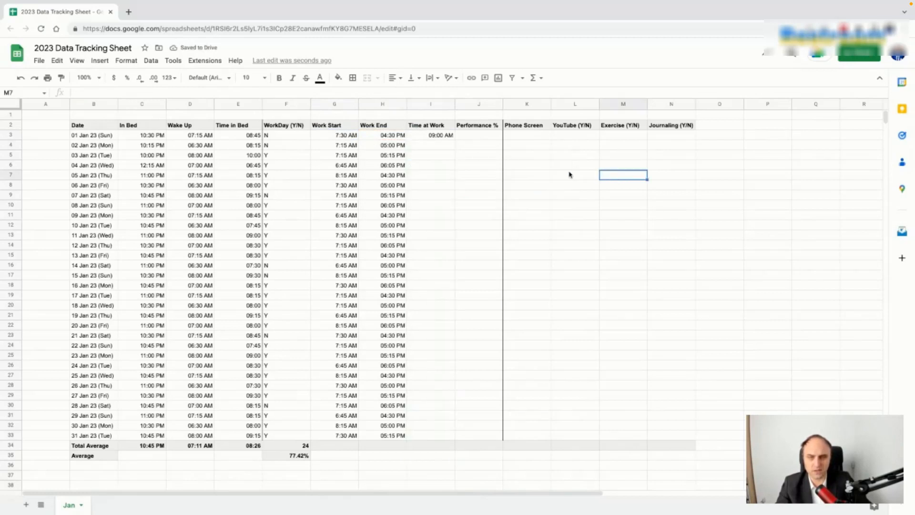
pyautogui.click(448, 136)
pyautogui.moveTo(455, 139); pyautogui.dragTo(456, 436)
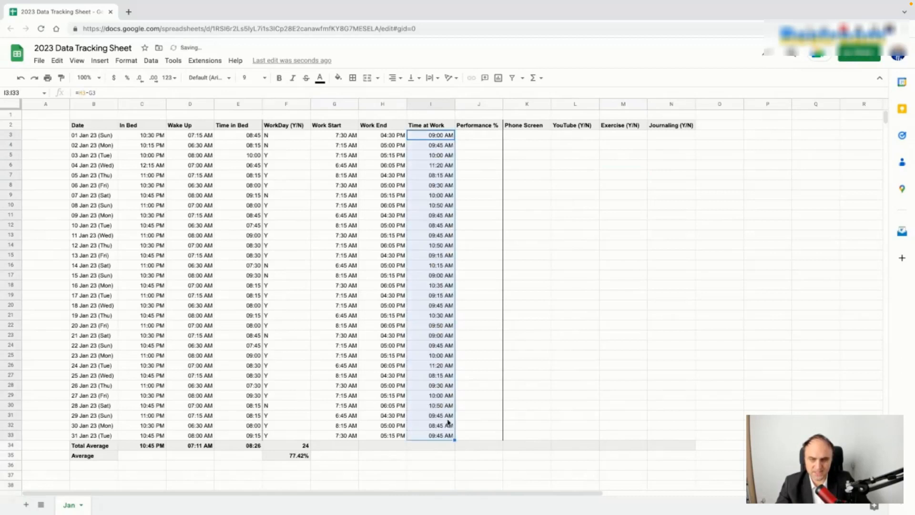
pyautogui.click(476, 156)
pyautogui.click(442, 137)
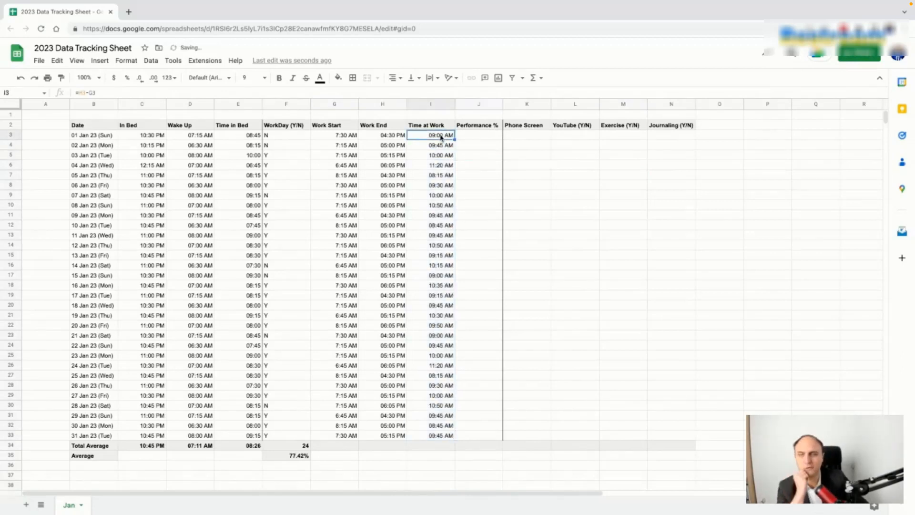
# Step: Open I3's custom date and time format and remove its hour, minute and AM/PM parts
pyautogui.click(171, 79)
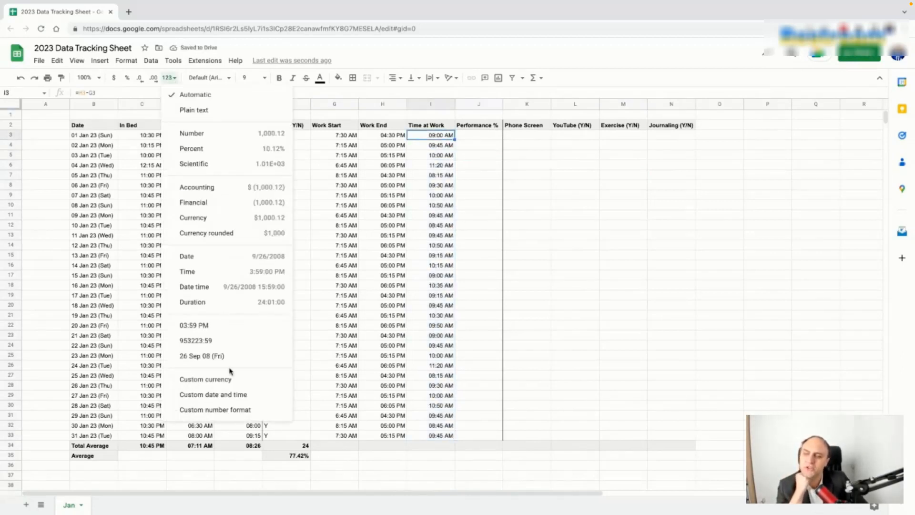
pyautogui.click(231, 396)
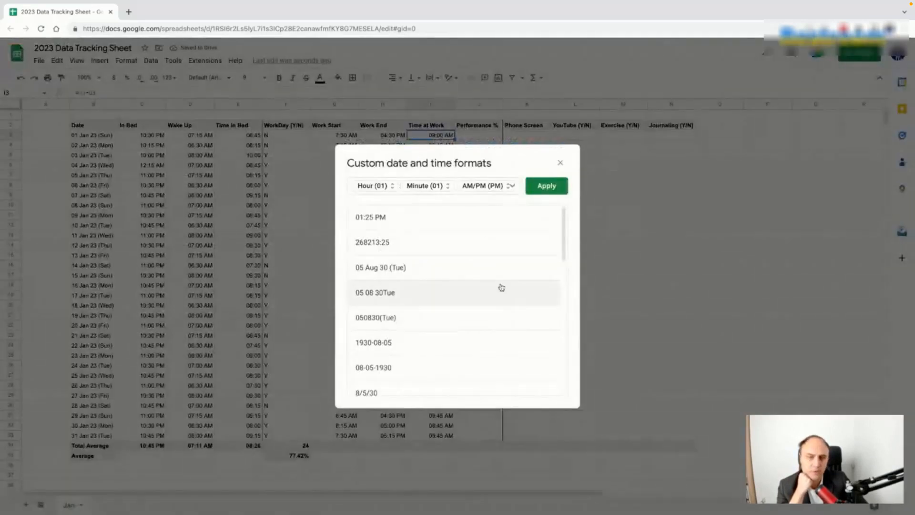
pyautogui.click(376, 190)
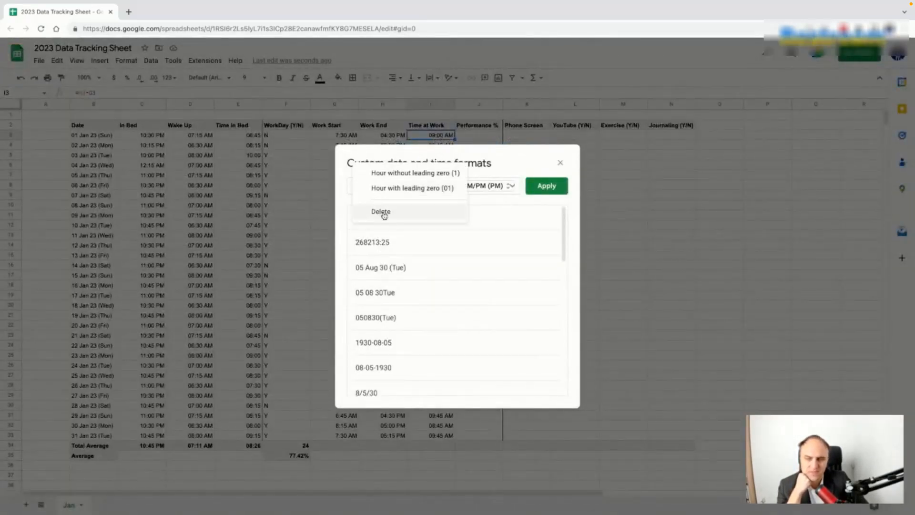
pyautogui.click(471, 213)
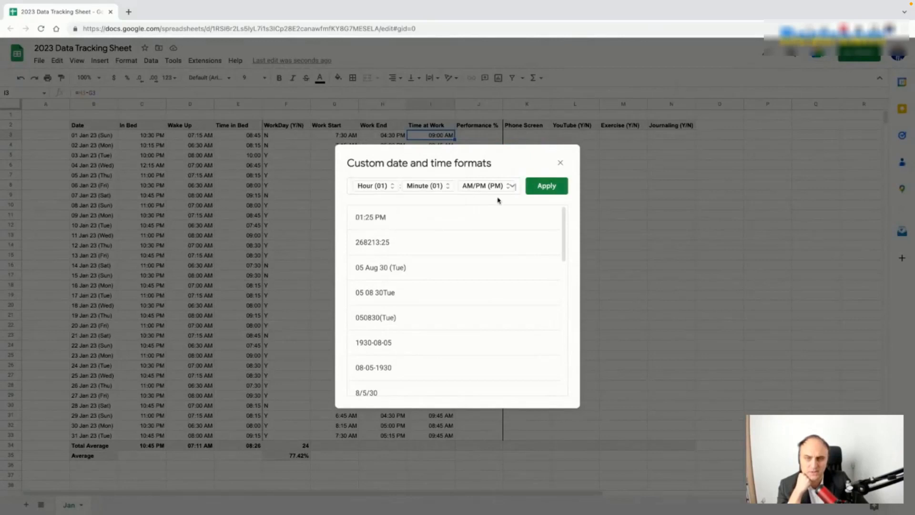
pyautogui.click(477, 187)
pyautogui.click(483, 242)
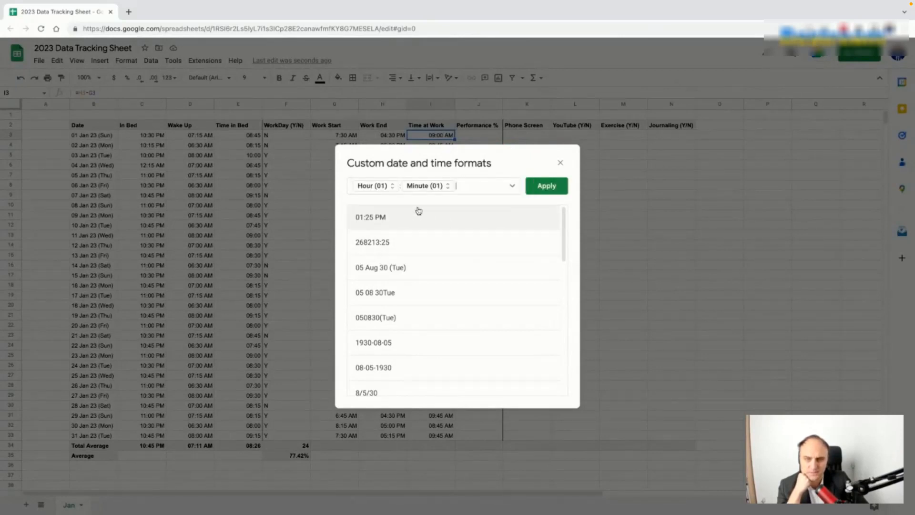
pyautogui.click(388, 186)
pyautogui.click(383, 214)
pyautogui.click(389, 187)
pyautogui.click(384, 217)
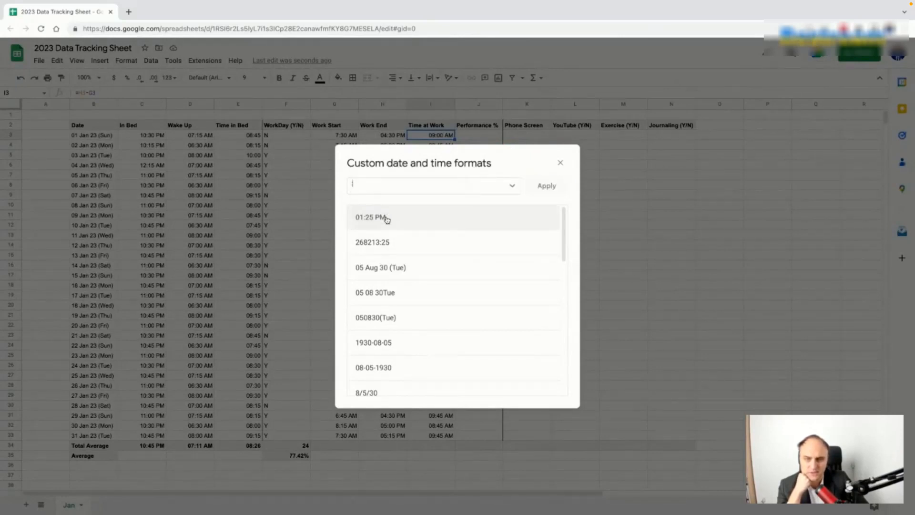
# Step: Add Elapsed hours to the custom format, shown with a leading zero (01)
pyautogui.click(511, 186)
pyautogui.click(643, 212)
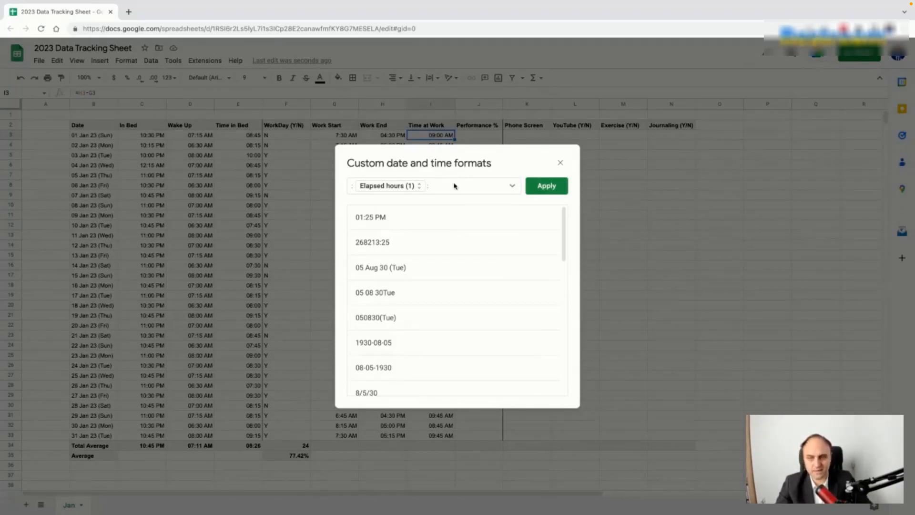
pyautogui.click(355, 187)
pyautogui.click(354, 188)
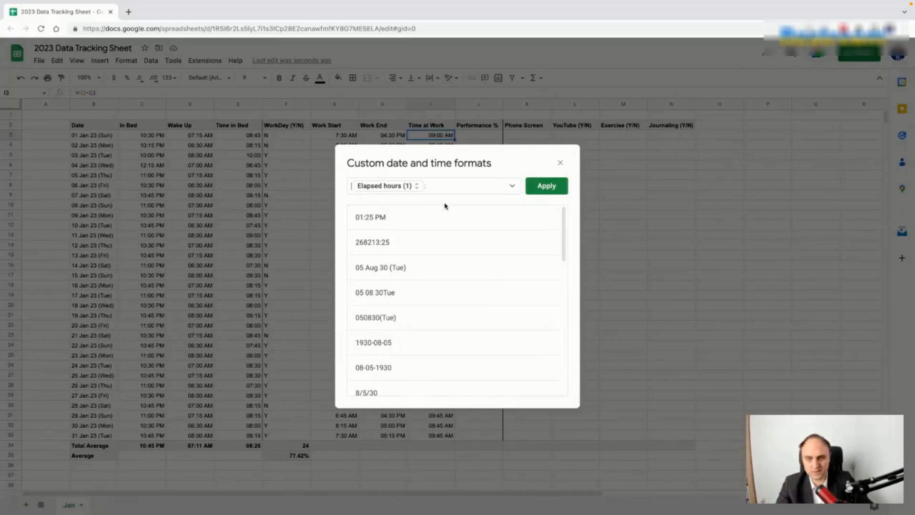
pyautogui.click(409, 190)
pyautogui.click(410, 204)
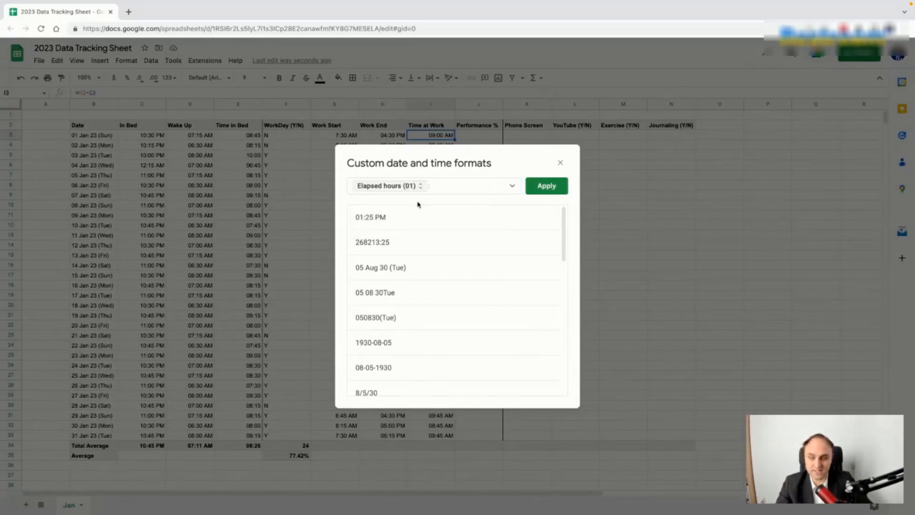
# Step: Add two-digit Elapsed minutes, apply the format, and extend it down I3:I33
pyautogui.click(512, 186)
pyautogui.click(666, 225)
pyautogui.click(470, 191)
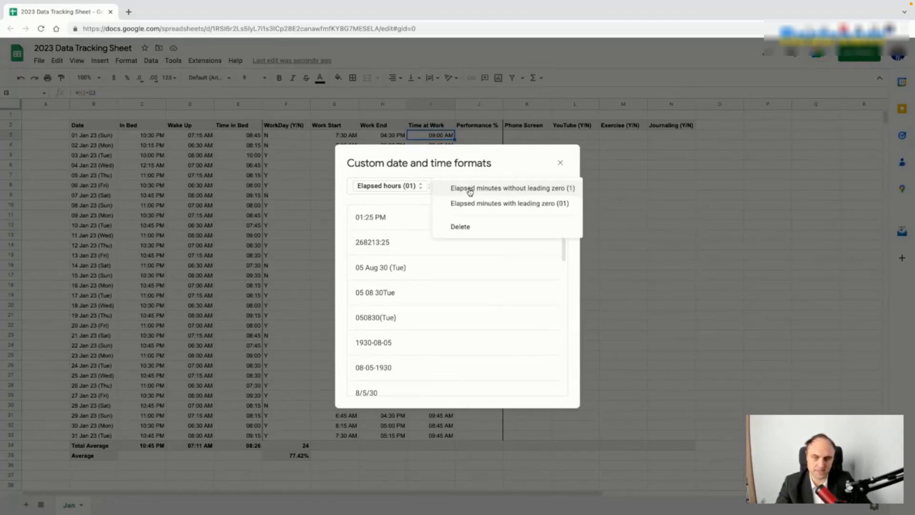
pyautogui.click(476, 203)
pyautogui.click(546, 186)
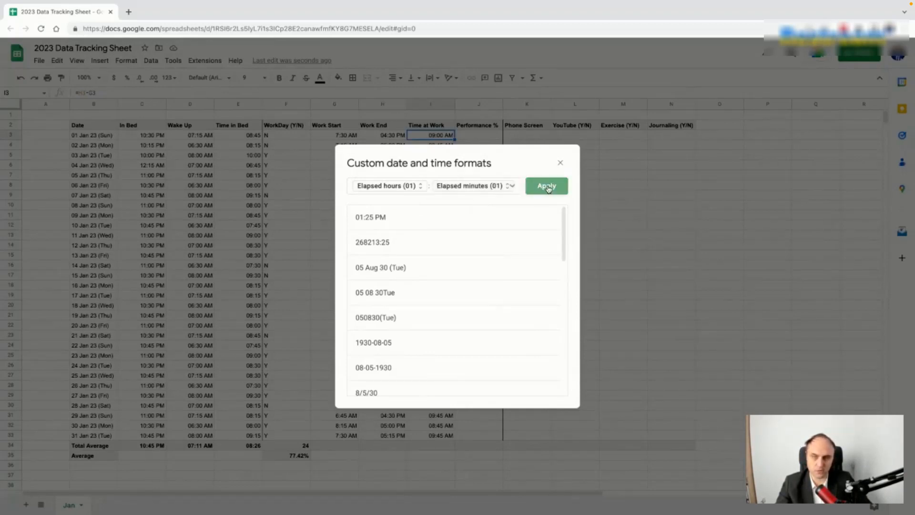
pyautogui.click(645, 189)
pyautogui.click(435, 137)
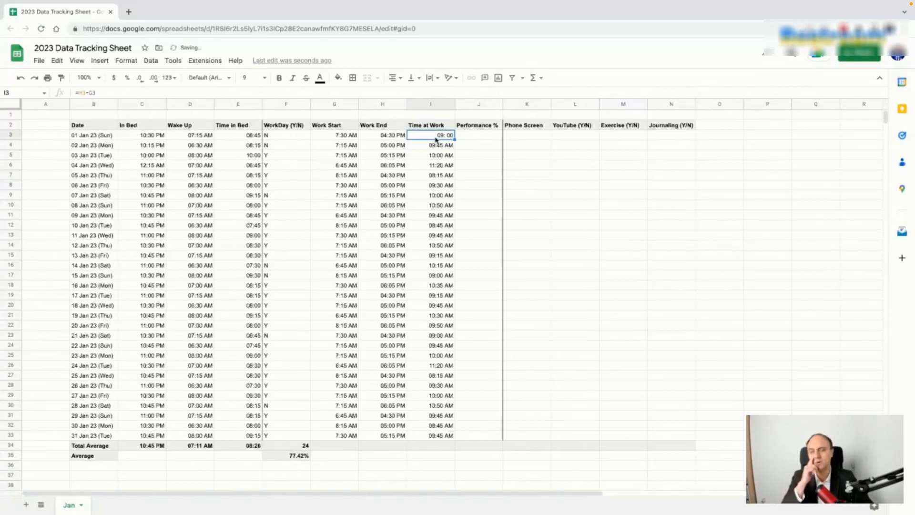
pyautogui.moveTo(456, 140); pyautogui.dragTo(455, 438)
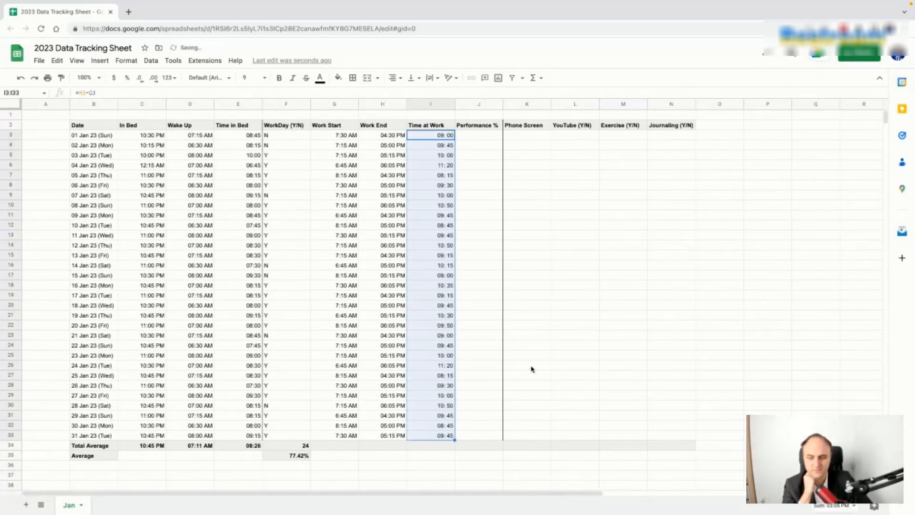
pyautogui.click(557, 339)
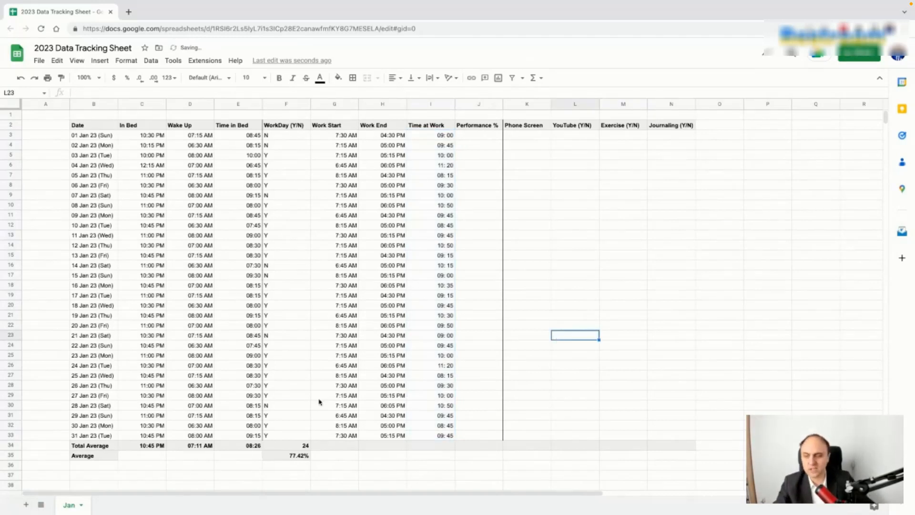
# Step: Enter =AVERAGE(G3:G33) in G34 and copy it into H34 for the Work End average
pyautogui.click(345, 447)
pyautogui.write('=ave')
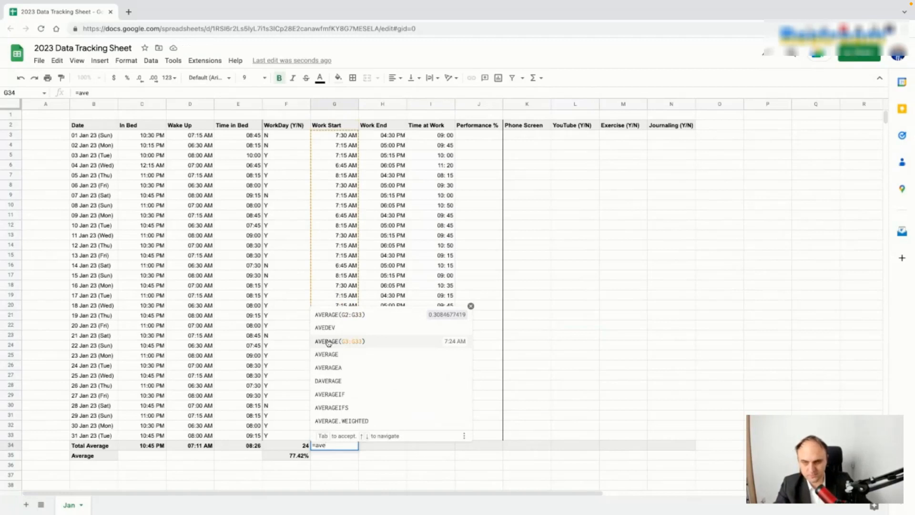
pyautogui.click(328, 344)
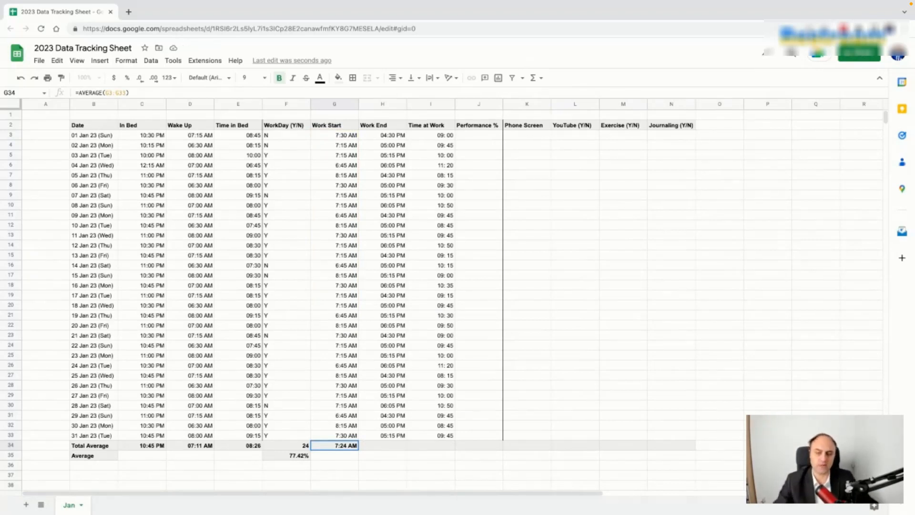
pyautogui.click(382, 445)
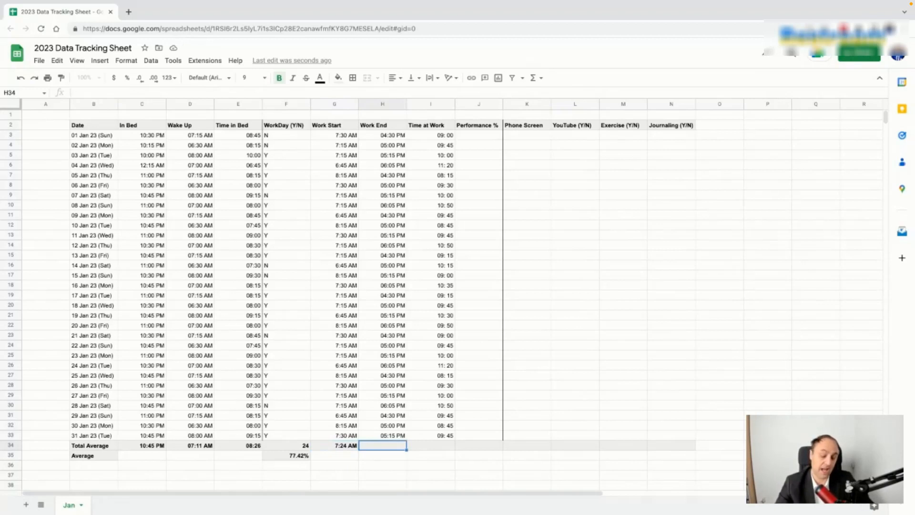
pyautogui.write('=')
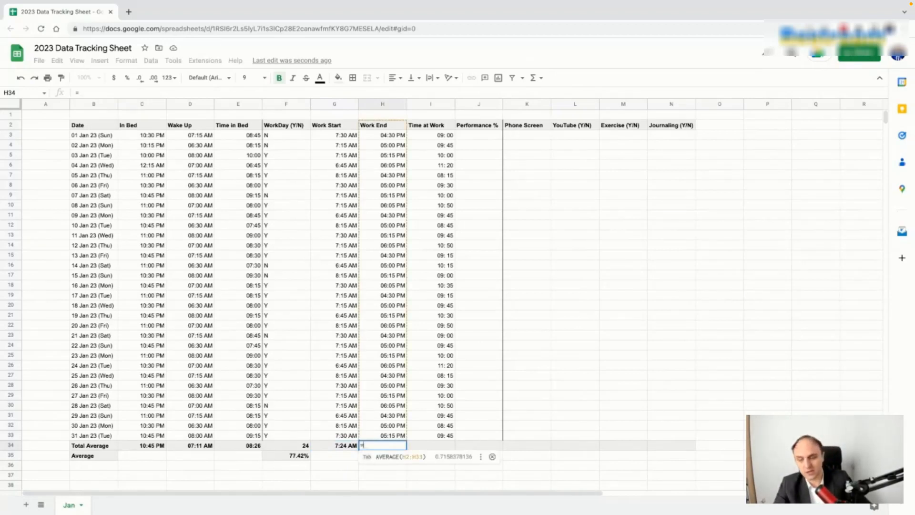
pyautogui.click(402, 456)
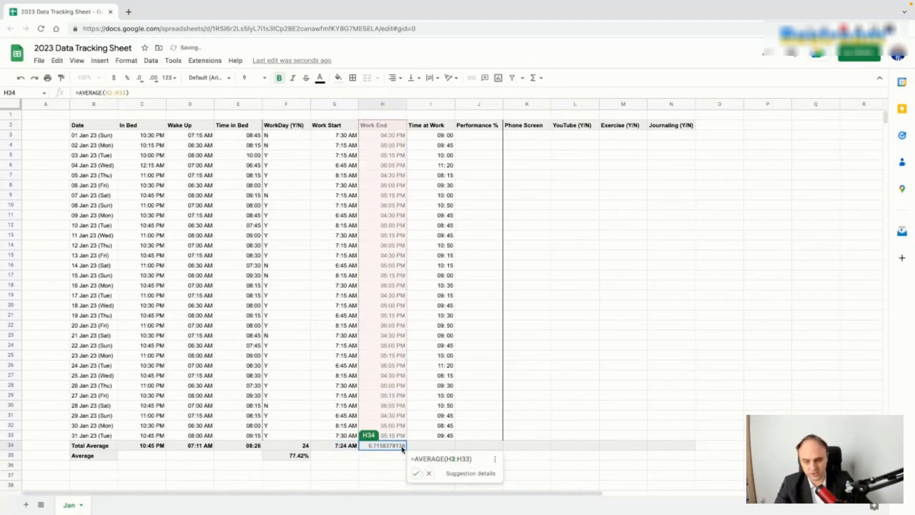
pyautogui.click(428, 474)
pyautogui.press('Delete')
pyautogui.click(353, 446)
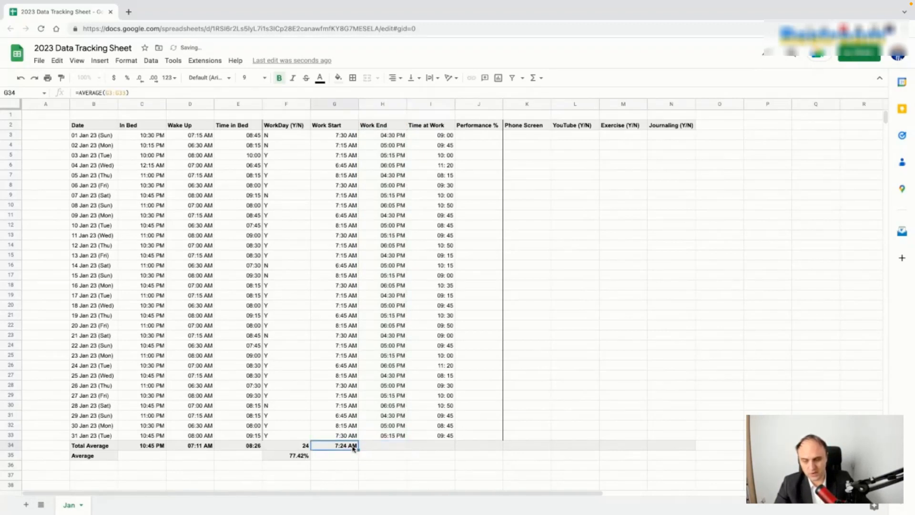
pyautogui.moveTo(357, 449); pyautogui.dragTo(401, 447)
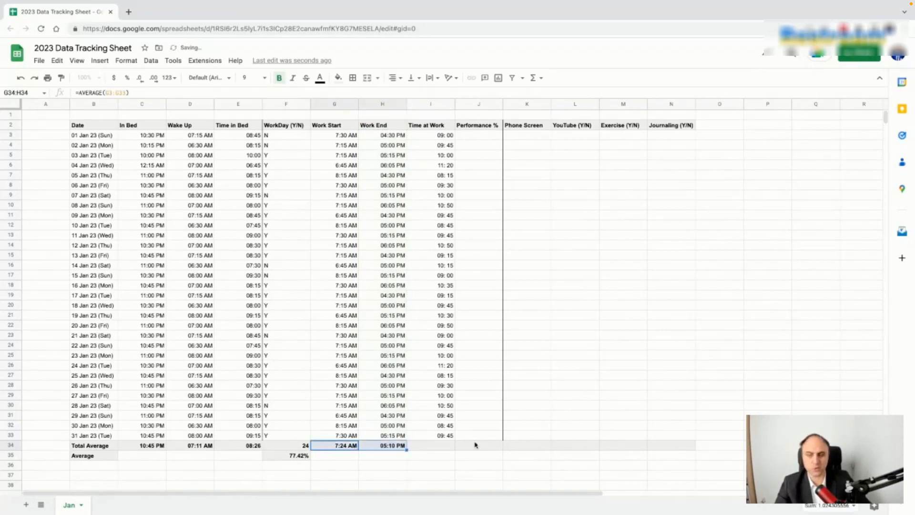
pyautogui.click(394, 447)
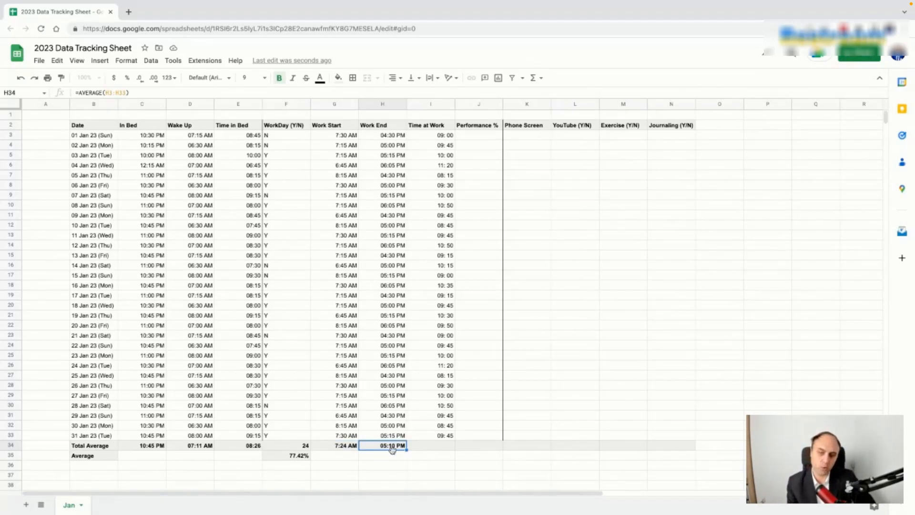
# Step: Enter =AVERAGE(I3:I33) in I34 to show the 09:46 Time at Work average
pyautogui.click(435, 447)
pyautogui.write('=a')
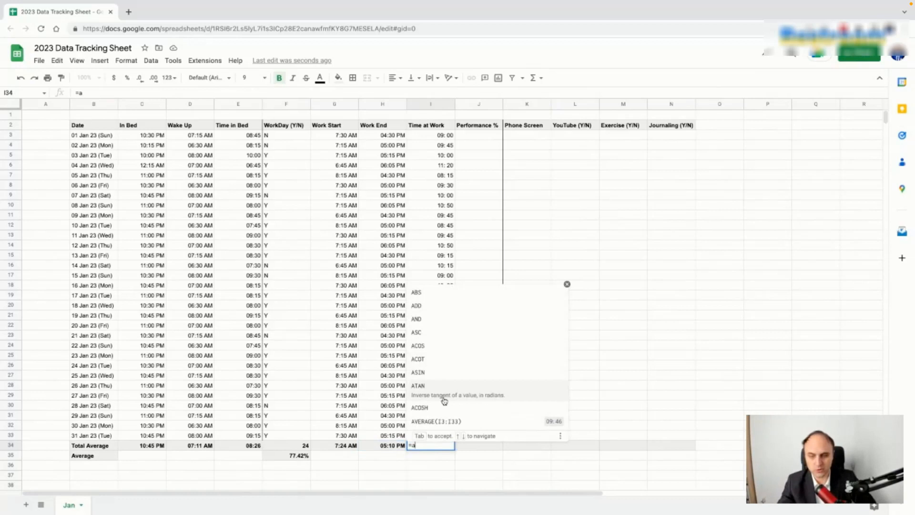
pyautogui.click(442, 419)
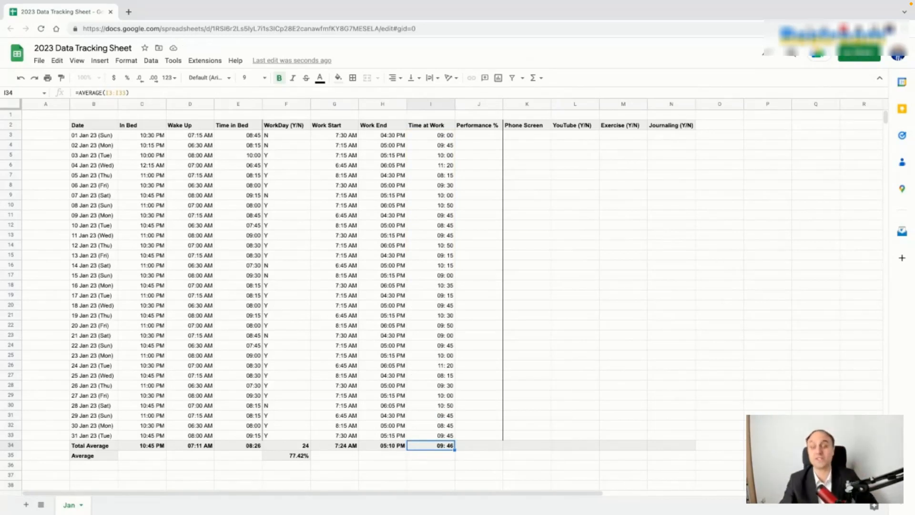
pyautogui.click(478, 446)
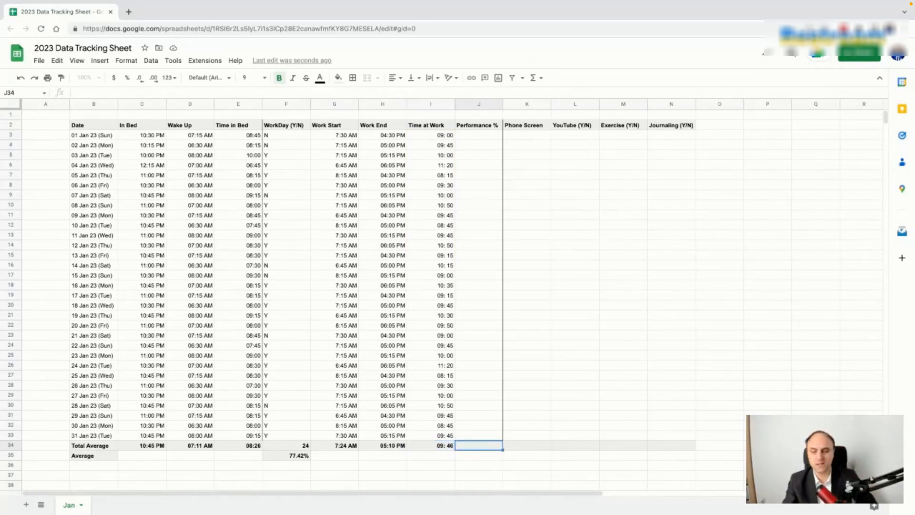
# Step: Enter 60 as the first day's Performance % in J3
pyautogui.click(449, 446)
pyautogui.click(470, 445)
pyautogui.click(487, 136)
pyautogui.write('6')
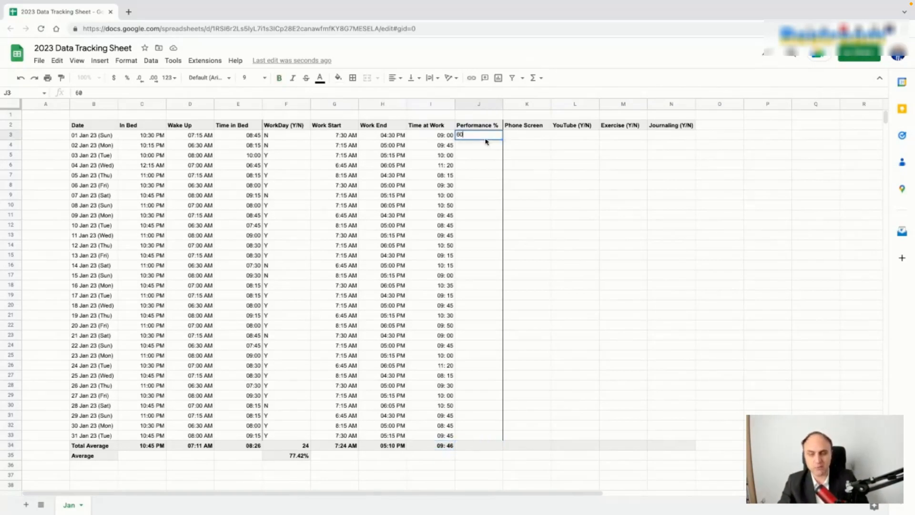
pyautogui.write('0')
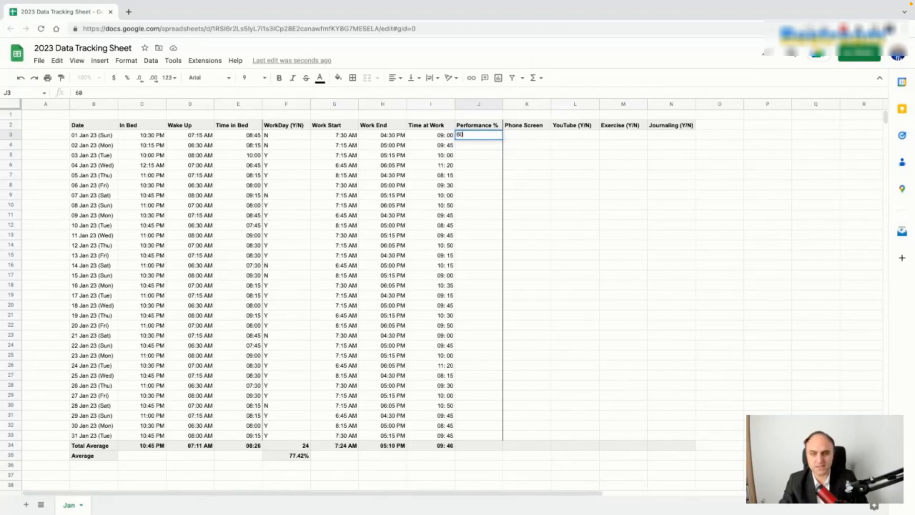
pyautogui.press('Return')
# Step: Format the Performance % column J3:J33 as whole-number percentages
pyautogui.hotkey('shift', 'Down')
pyautogui.hotkey('shift', 'Down')
pyautogui.hotkey('shift', 'Down')
pyautogui.hotkey('shift', 'Down')
pyautogui.hotkey('shift', 'Down')
pyautogui.hotkey('shift', 'Down')
pyautogui.hotkey('shift', 'Down')
pyautogui.hotkey('shift', 'Down')
pyautogui.hotkey('shift', 'Down')
pyautogui.hotkey('shift', 'Down')
pyautogui.hotkey('shift', 'Down')
pyautogui.hotkey('shift', 'Down')
pyautogui.hotkey('shift', 'Down')
pyautogui.hotkey('shift', 'Down')
pyautogui.hotkey('shift', 'Down')
pyautogui.hotkey('shift', 'Down')
pyautogui.hotkey('shift', 'Down')
pyautogui.hotkey('shift', 'Down')
pyautogui.hotkey('shift', 'Down')
pyautogui.hotkey('shift', 'Down')
pyautogui.click(474, 265)
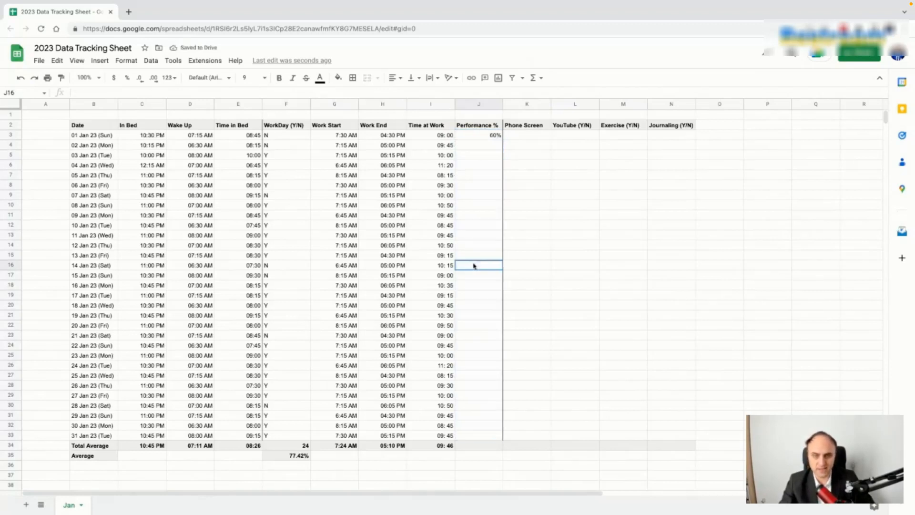
pyautogui.click(482, 137)
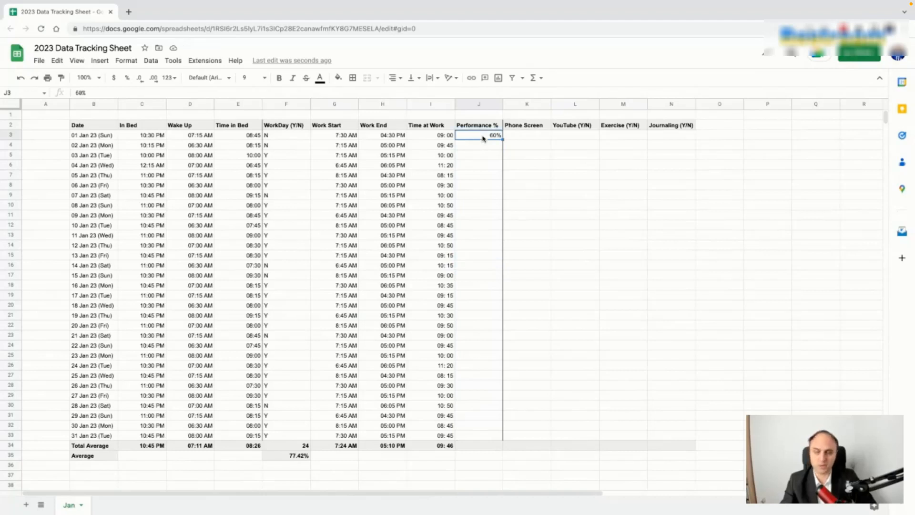
pyautogui.click(127, 77)
pyautogui.click(592, 207)
pyautogui.click(489, 138)
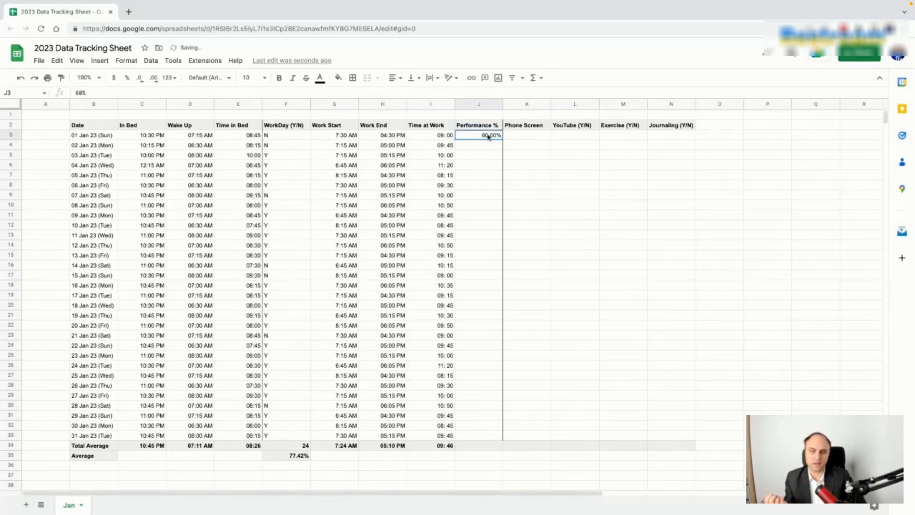
pyautogui.click(140, 79)
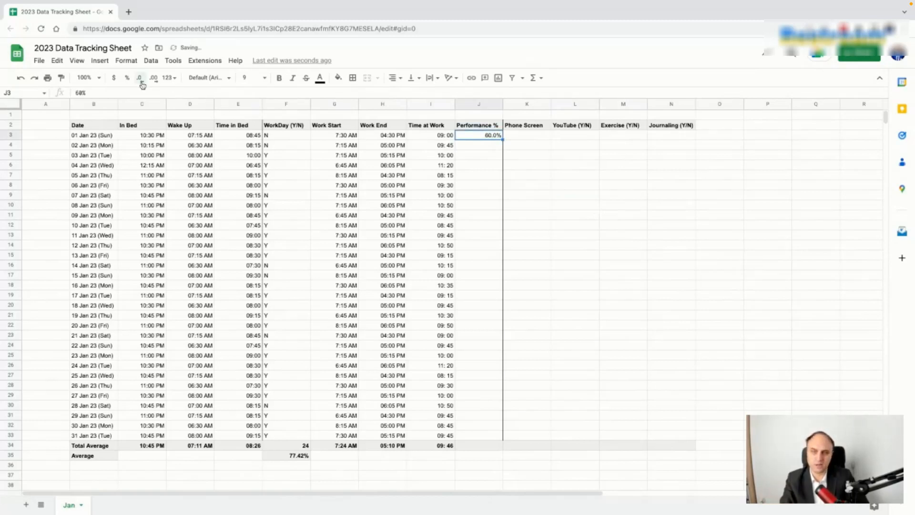
pyautogui.click(491, 167)
pyautogui.click(491, 143)
pyautogui.click(491, 138)
pyautogui.hotkey('shift', 'Down')
pyautogui.hotkey('shift', 'Down')
pyautogui.hotkey('shift', 'Down')
pyautogui.hotkey('shift', 'Down')
pyautogui.hotkey('shift', 'Down')
pyautogui.hotkey('shift', 'Down')
pyautogui.hotkey('shift', 'Down')
pyautogui.hotkey('shift', 'Down')
pyautogui.hotkey('shift', 'Down')
pyautogui.hotkey('shift', 'Down')
pyautogui.hotkey('shift', 'Down')
pyautogui.hotkey('shift', 'Down')
pyautogui.hotkey('shift', 'Down')
pyautogui.hotkey('shift', 'Down')
pyautogui.hotkey('shift', 'Down')
pyautogui.hotkey('shift', 'Down')
pyautogui.hotkey('shift', 'Down')
pyautogui.hotkey('shift', 'Down')
pyautogui.hotkey('shift', 'Down')
pyautogui.hotkey('shift', 'Down')
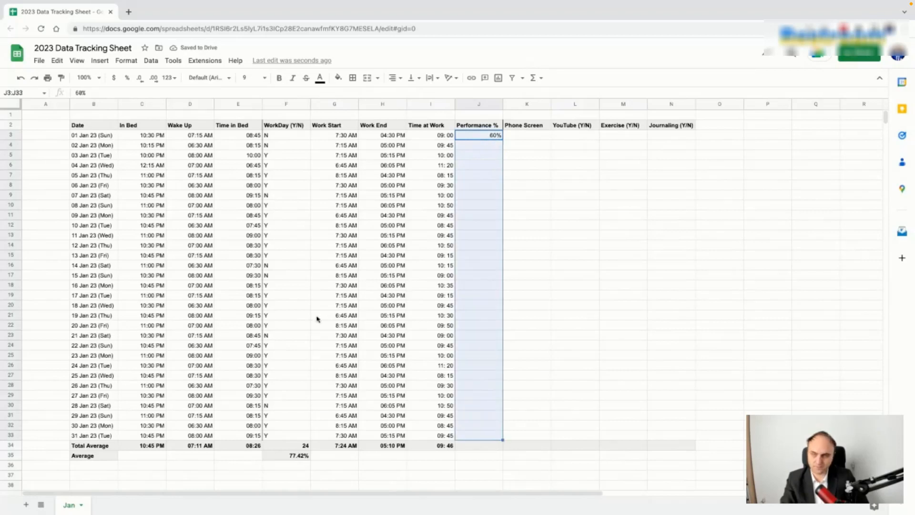
pyautogui.click(127, 79)
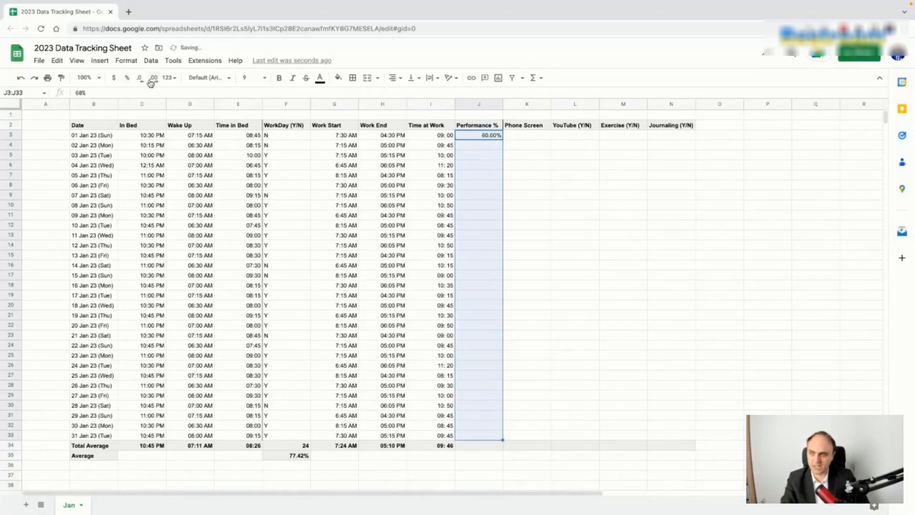
# Step: Enter performance values 55, 70, 75, 80 and 45 below J3
pyautogui.click(480, 147)
pyautogui.write('55')
pyautogui.press('Return')
pyautogui.write('70')
pyautogui.press('Return')
pyautogui.write('75')
pyautogui.press('Return')
pyautogui.write('80')
pyautogui.press('Return')
pyautogui.write('45')
pyautogui.press('Return')
# Step: Fill the percentage pattern down to J33 and enter =AVERAGE(J3:J33) in J34 (66%)
pyautogui.moveTo(493, 139); pyautogui.dragTo(498, 438)
pyautogui.click(492, 447)
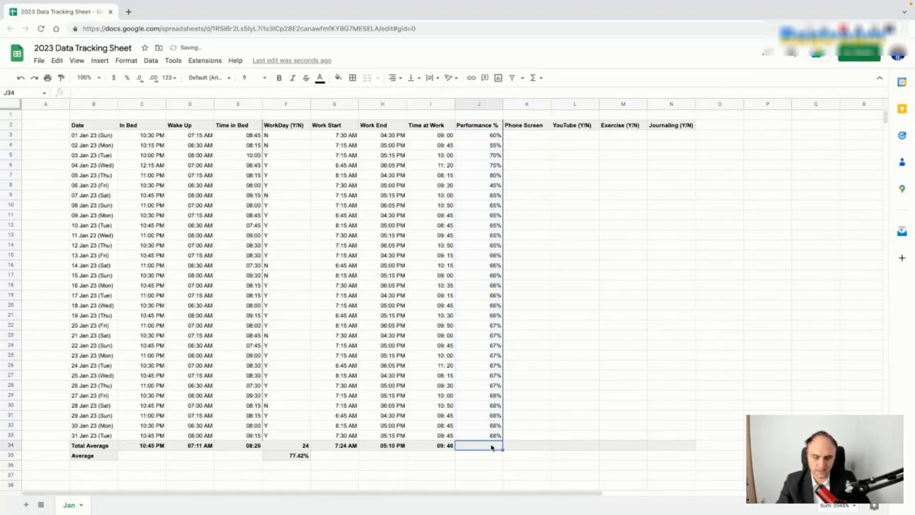
pyautogui.write('=a')
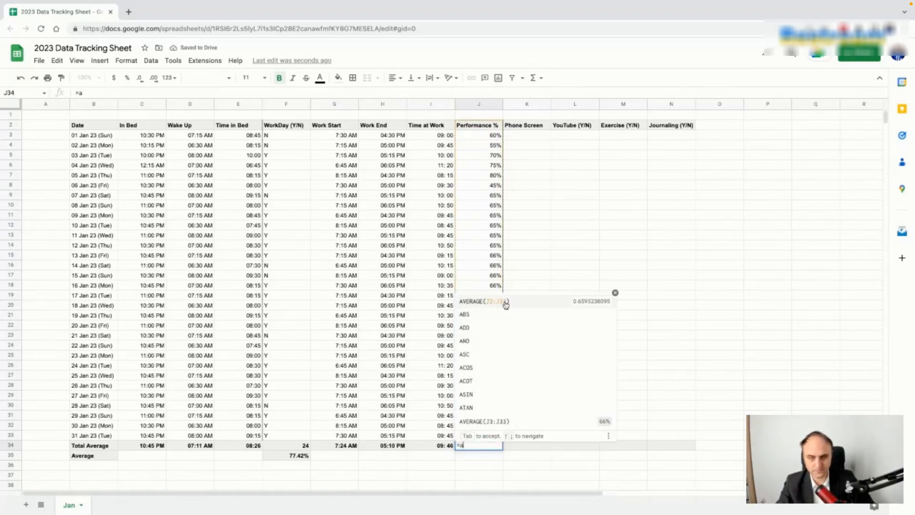
pyautogui.click(501, 424)
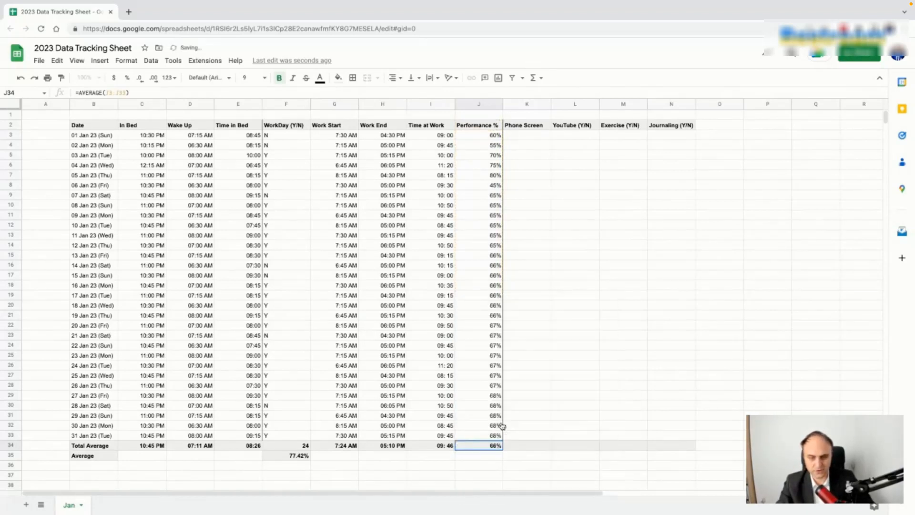
pyautogui.click(539, 385)
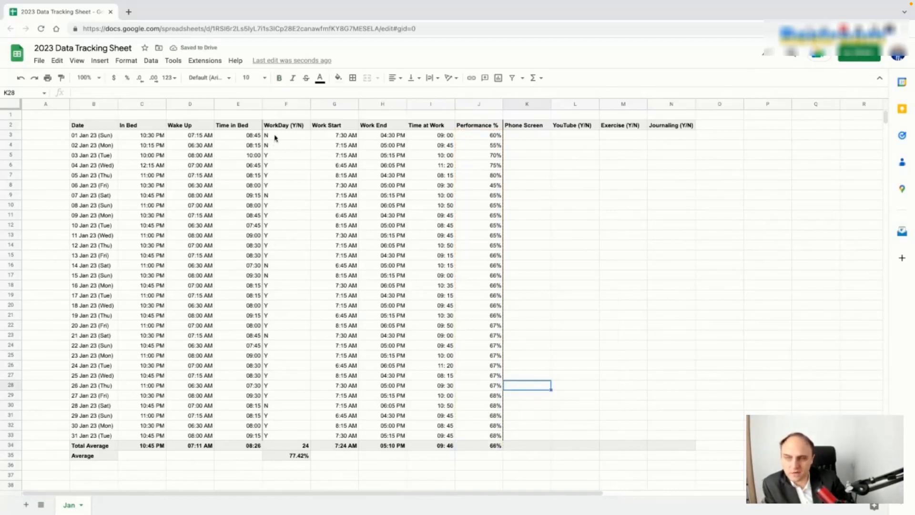
# Step: Enter / as Work Start and Work End for 01, 02 and 07 Jan
pyautogui.click(334, 136)
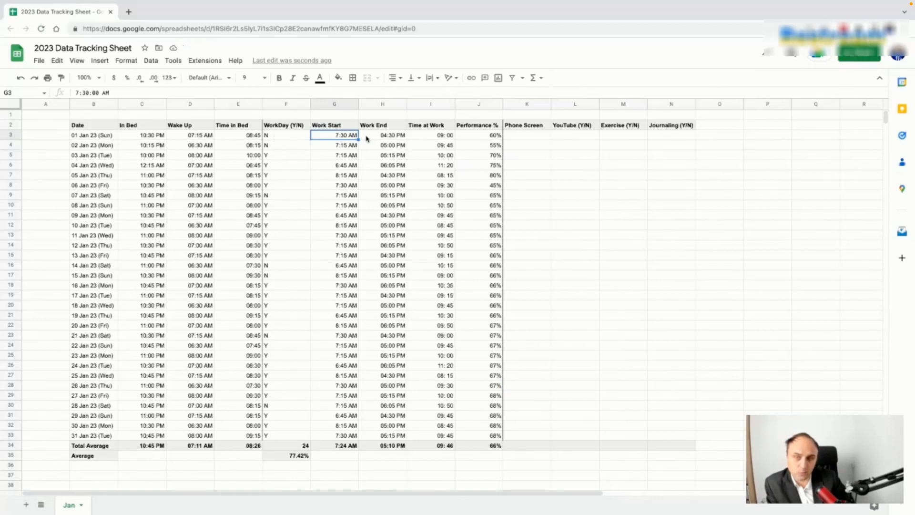
pyautogui.click(307, 138)
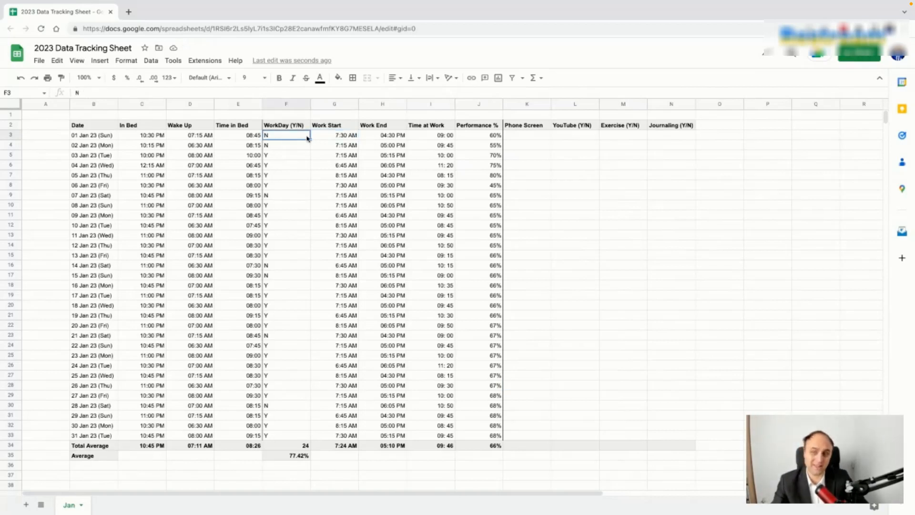
pyautogui.press('Right')
pyautogui.write('/')
pyautogui.press('Tab')
pyautogui.write('/')
pyautogui.press('Return')
pyautogui.write('/')
pyautogui.press('Tab')
pyautogui.write('/')
pyautogui.press('Down')
pyautogui.press('Down')
pyautogui.press('Down')
pyautogui.press('Down')
pyautogui.press('Left')
pyautogui.press('Down')
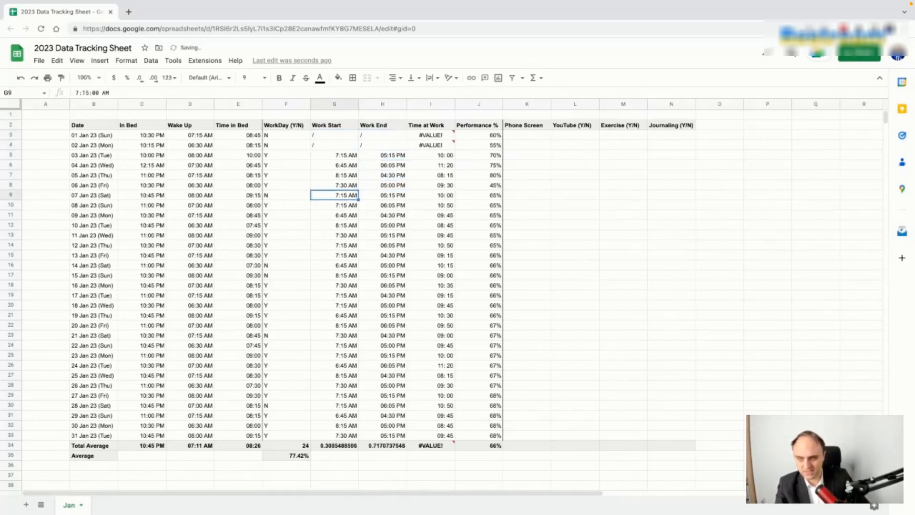
pyautogui.write('/')
pyautogui.press('Tab')
pyautogui.write('/')
pyautogui.press('Down')
# Step: Enter / in the work time columns for 14, 15, 21 and 28 Jan
pyautogui.press('Left')
pyautogui.press('Down')
pyautogui.press('Down')
pyautogui.press('Down')
pyautogui.write('/')
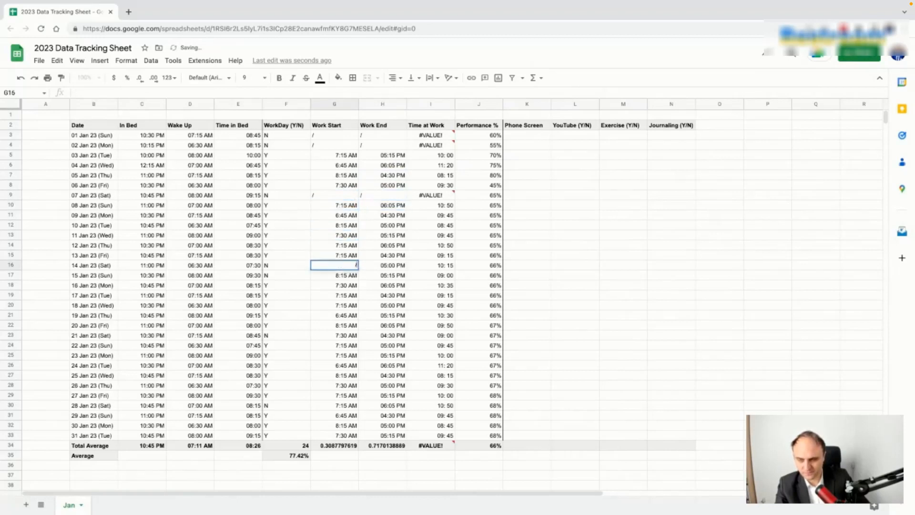
pyautogui.press('Down')
pyautogui.write('/')
pyautogui.press('Right')
pyautogui.write('/')
pyautogui.press('Up')
pyautogui.write('/')
pyautogui.press('Down')
pyautogui.press('Left')
pyautogui.press('Left')
pyautogui.press('Down')
pyautogui.press('Right')
pyautogui.press('Down')
pyautogui.press('Down')
pyautogui.press('Down')
pyautogui.press('Down')
pyautogui.press('Down')
pyautogui.write('/')
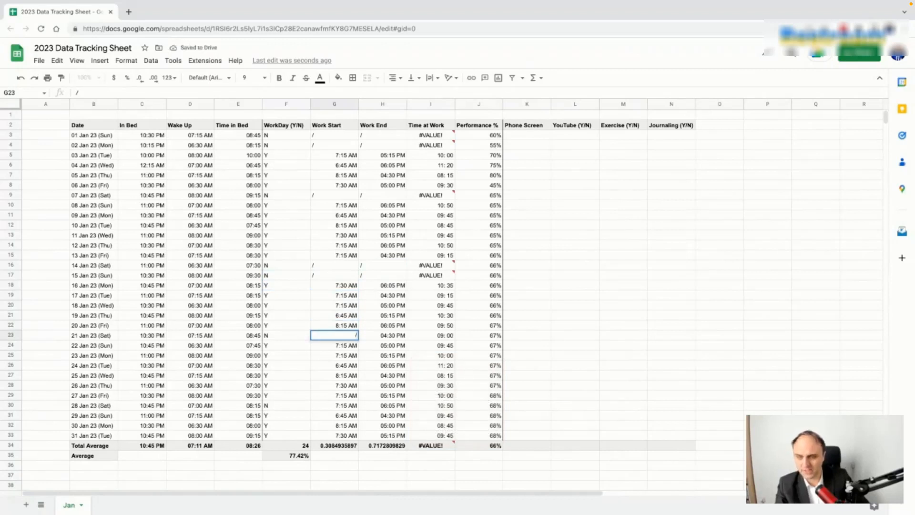
pyautogui.press('Right')
pyautogui.press('Left')
pyautogui.press('Left')
pyautogui.press('Down')
pyautogui.press('Down')
pyautogui.press('Down')
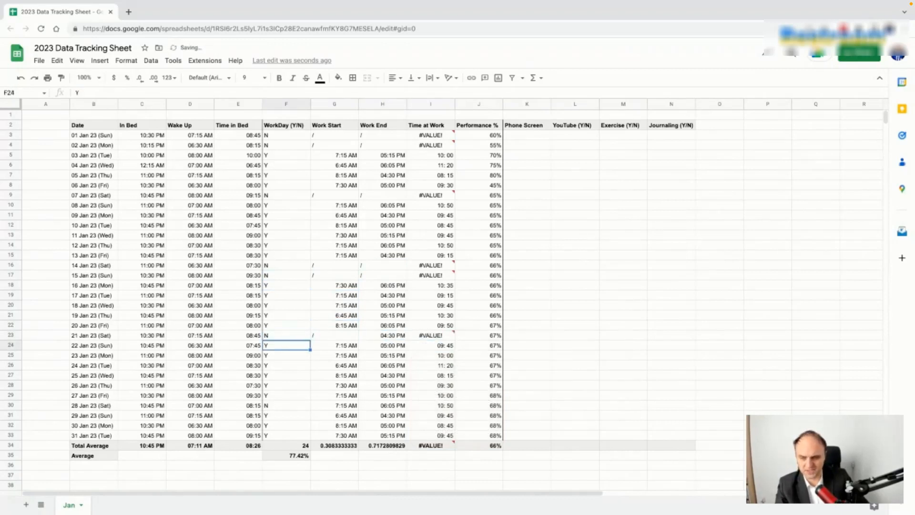
pyautogui.press('Down')
pyautogui.press('Down')
pyautogui.press('Down')
pyautogui.press('Down')
pyautogui.press('Right')
pyautogui.write('/')
pyautogui.press('Right')
pyautogui.write('/')
pyautogui.press('Right')
pyautogui.write('/')
pyautogui.press('Up')
pyautogui.press('Up')
pyautogui.press('Up')
pyautogui.press('Up')
pyautogui.press('Up')
pyautogui.press('Up')
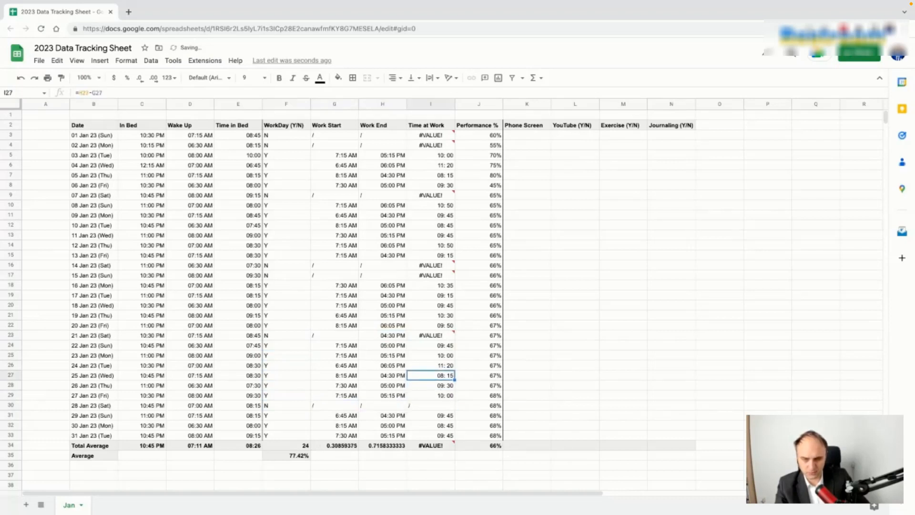
# Step: Replace the Time at Work errors with / for 21, 15, 14, 07, 02 and 01 Jan
pyautogui.press('Up')
pyautogui.write('/')
pyautogui.press('Left')
pyautogui.write('/')
pyautogui.press('Up')
pyautogui.press('Up')
pyautogui.press('Up')
pyautogui.press('Up')
pyautogui.press('Up')
pyautogui.press('Up')
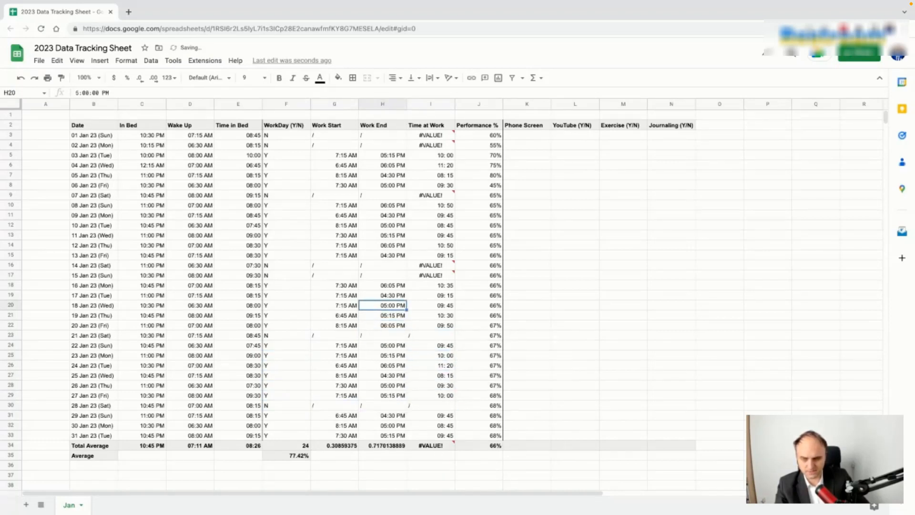
pyautogui.press('Right')
pyautogui.write('/')
pyautogui.press('Up')
pyautogui.write('/')
pyautogui.press('Up')
pyautogui.press('Up')
pyautogui.press('Up')
pyautogui.press('Up')
pyautogui.press('Up')
pyautogui.press('Up')
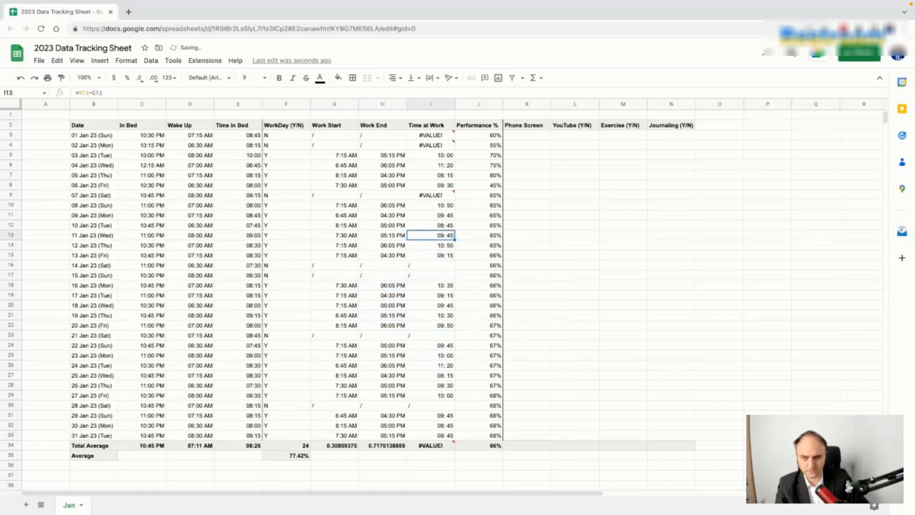
pyautogui.press('Up')
pyautogui.write('/')
pyautogui.press('Up')
pyautogui.press('Up')
pyautogui.press('Up')
pyautogui.press('Up')
pyautogui.press('Up')
pyautogui.write('/')
pyautogui.press('Up')
pyautogui.write('/')
pyautogui.press('Right')
pyautogui.press('Right')
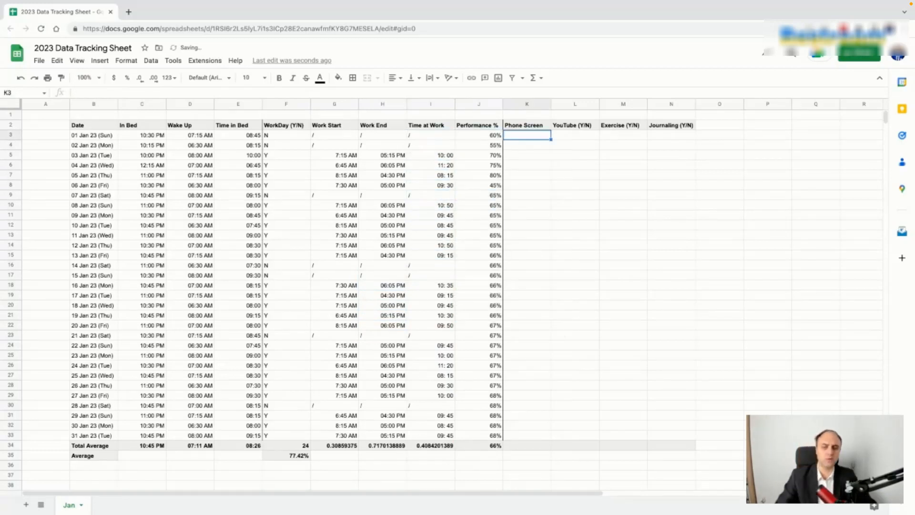
# Step: Paint C34's format onto G34 so the Work Start average reads 07:24 AM
pyautogui.click(339, 446)
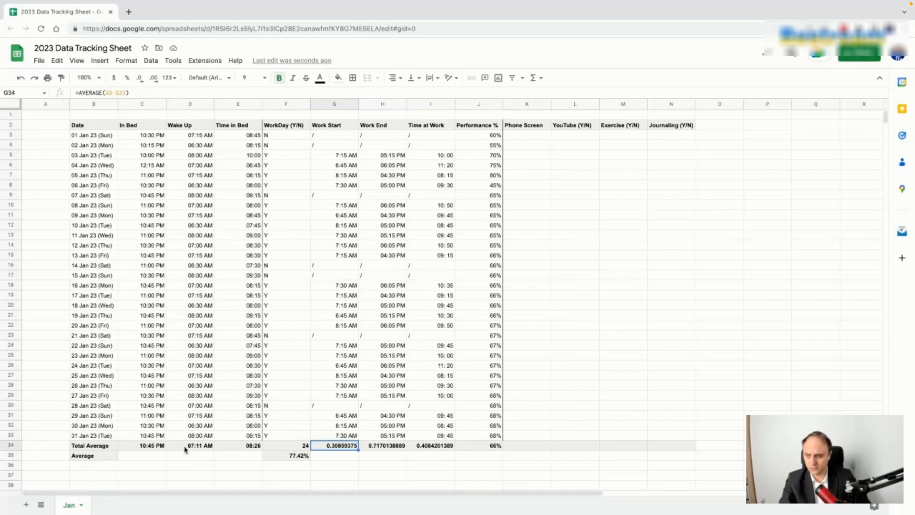
pyautogui.click(151, 447)
pyautogui.click(61, 78)
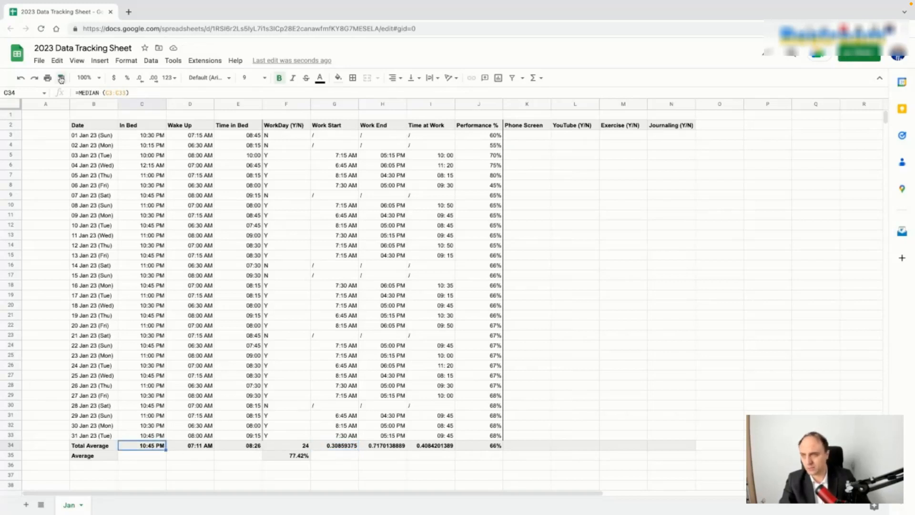
pyautogui.click(347, 447)
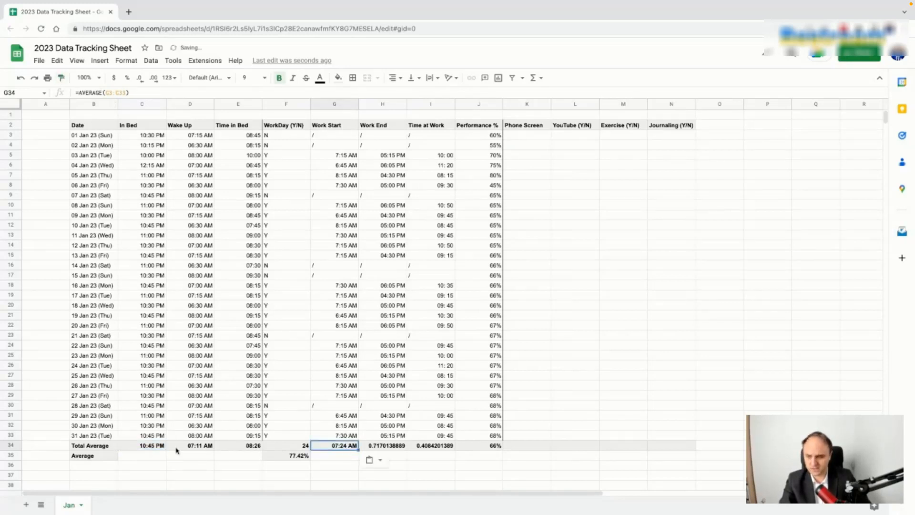
pyautogui.click(205, 447)
# Step: Paint D34's format onto H34 (05:12 PM) and E34's onto I34 (09:48)
pyautogui.click(61, 77)
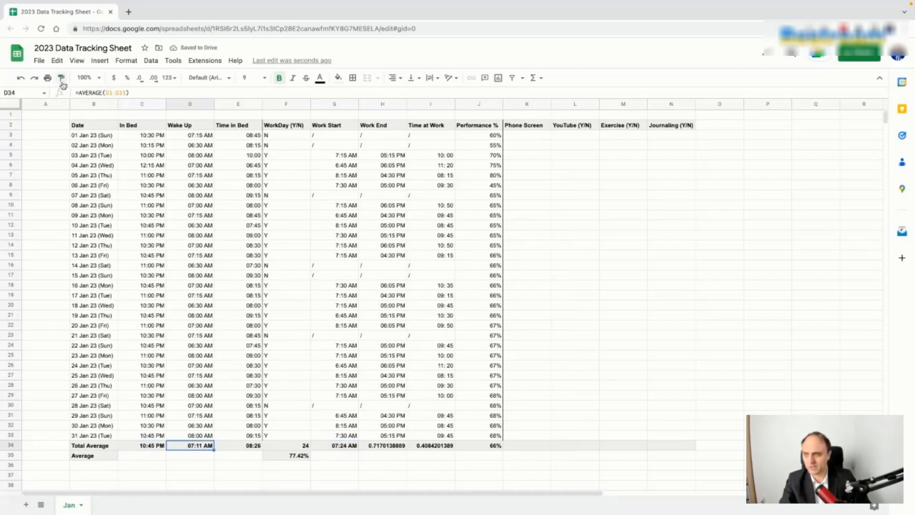
pyautogui.click(389, 447)
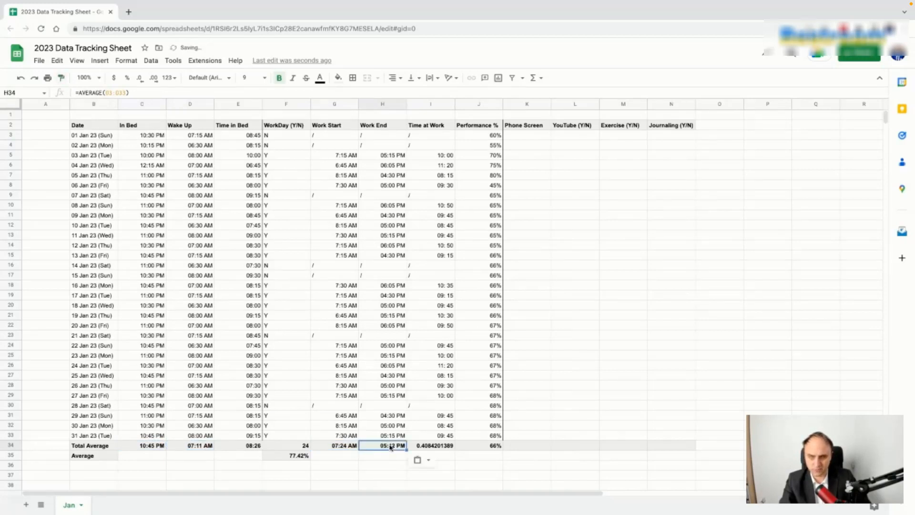
pyautogui.click(241, 446)
pyautogui.click(60, 78)
pyautogui.click(431, 446)
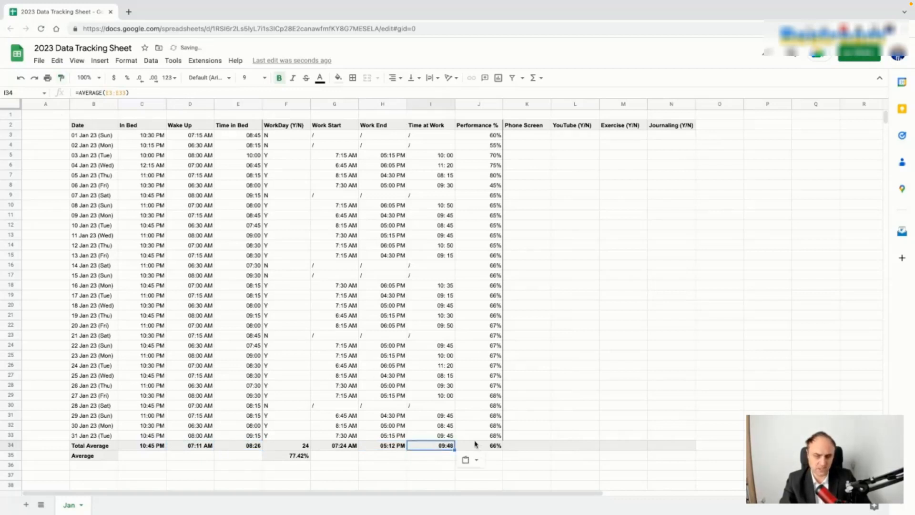
# Step: Open the Custom date and time number formats, then close them unchanged
pyautogui.click(170, 77)
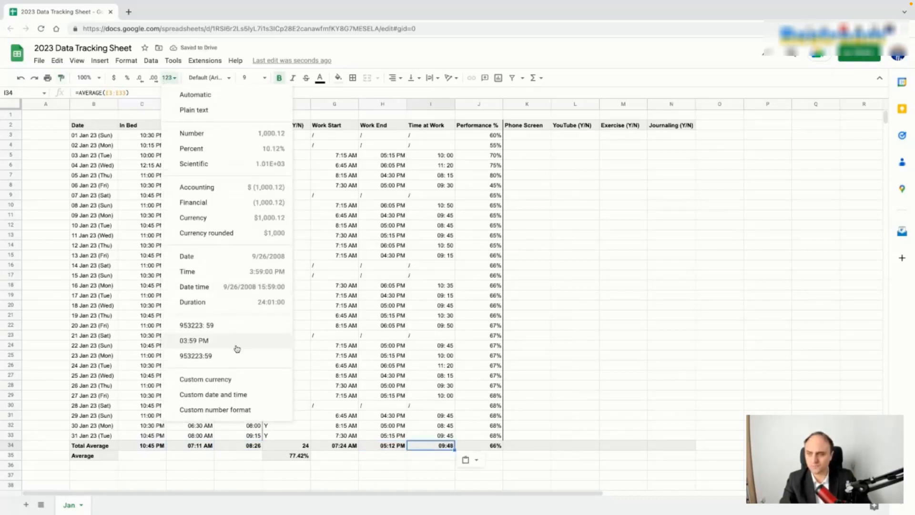
pyautogui.click(235, 393)
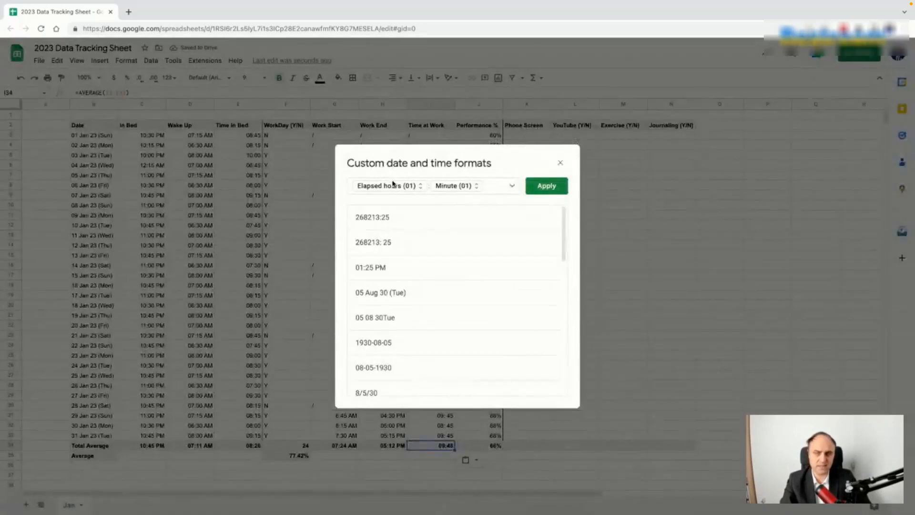
pyautogui.click(560, 163)
pyautogui.click(634, 356)
pyautogui.click(491, 446)
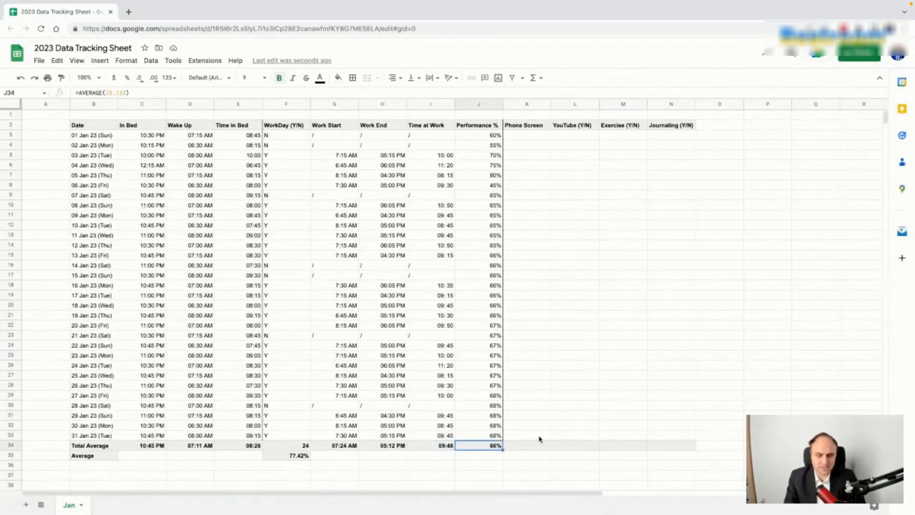
# Step: Clear the 07 Jan performance value and enter / for non-workday performance cells
pyautogui.click(495, 197)
pyautogui.press('Delete')
pyautogui.press('Down')
pyautogui.press('Down')
pyautogui.press('Down')
pyautogui.press('Down')
pyautogui.press('Down')
pyautogui.press('Down')
pyautogui.press('Down')
pyautogui.press('Down')
pyautogui.press('Down')
pyautogui.press('Down')
pyautogui.press('Down')
pyautogui.press('Down')
pyautogui.press('Down')
pyautogui.press('Down')
pyautogui.write('/')
pyautogui.press('Down')
pyautogui.press('Down')
pyautogui.press('Down')
pyautogui.press('Down')
pyautogui.press('Down')
pyautogui.press('Down')
pyautogui.press('Down')
pyautogui.write('/')
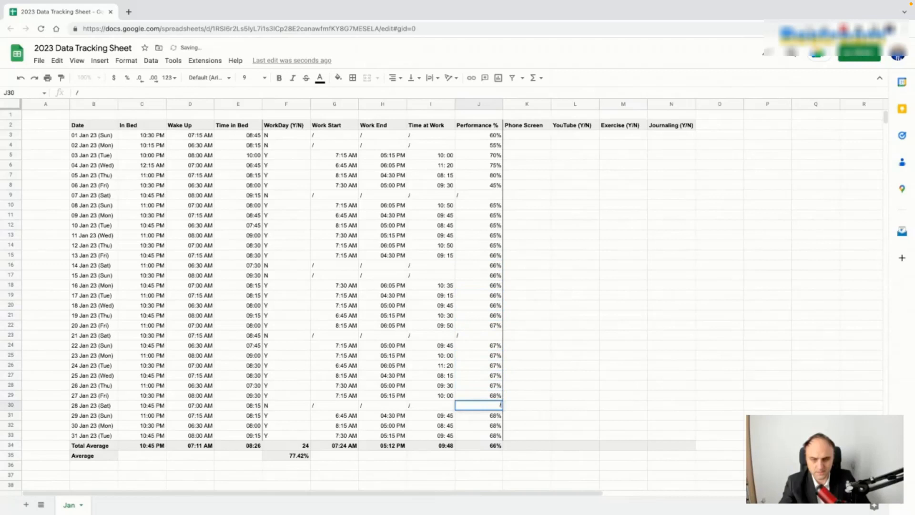
pyautogui.click(526, 166)
# Step: Copy the six sample percentages from J3:J8 down column J in blocks through J32
pyautogui.moveTo(491, 137); pyautogui.dragTo(503, 189)
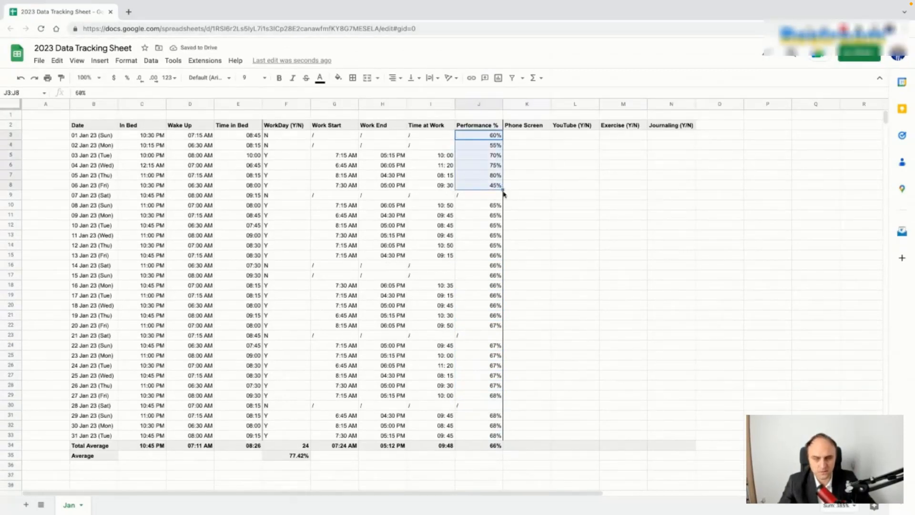
pyautogui.moveTo(503, 189); pyautogui.dragTo(504, 438)
pyautogui.hotkey('ctrl', 'z')
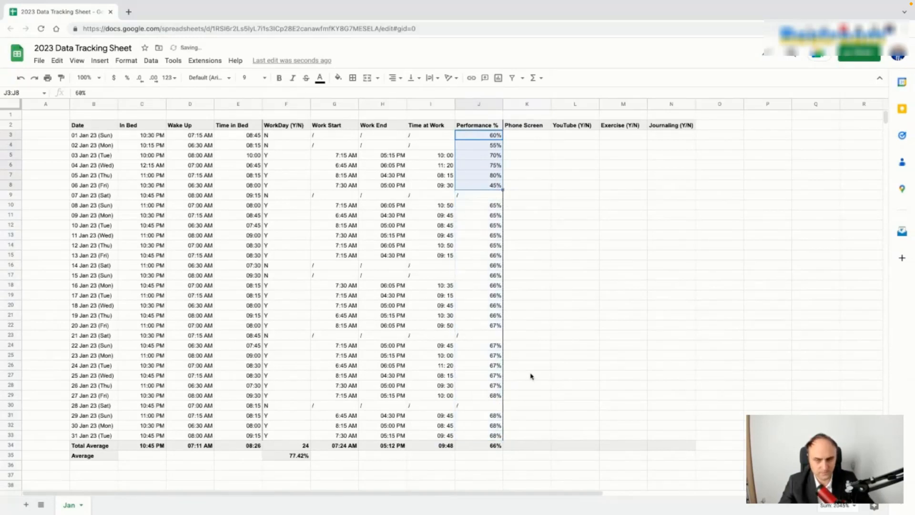
pyautogui.hotkey('ctrl', 'c')
pyautogui.click(485, 196)
pyautogui.hotkey('ctrl', 'v')
pyautogui.click(485, 257)
pyautogui.hotkey('ctrl', 'v')
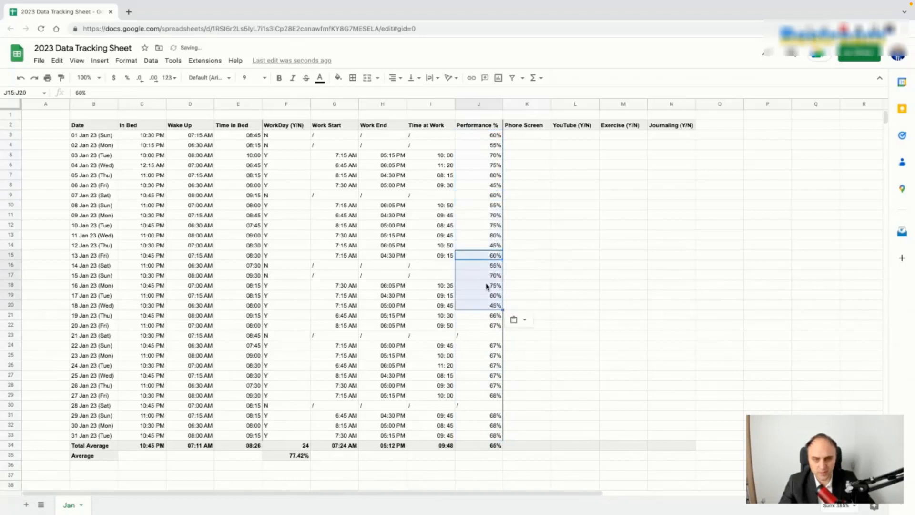
pyautogui.click(487, 317)
pyautogui.hotkey('ctrl', 'v')
pyautogui.click(483, 376)
pyautogui.hotkey('ctrl', 'v')
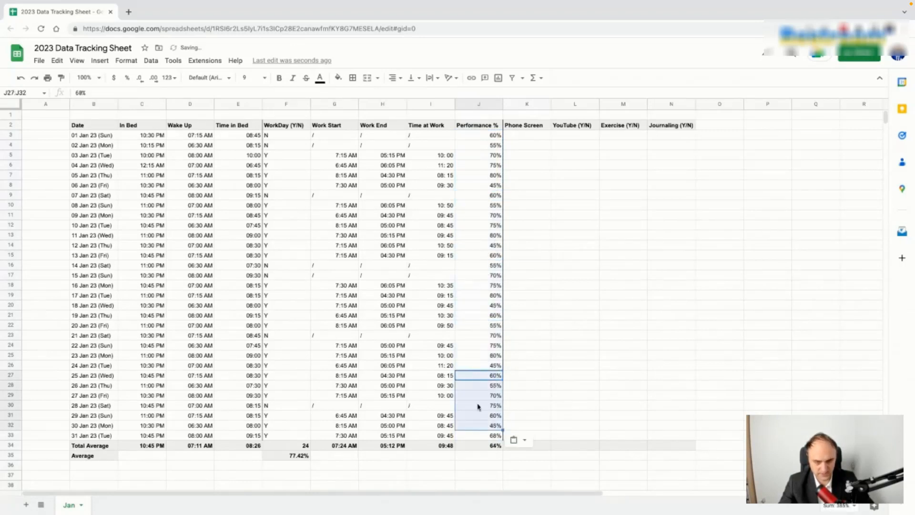
pyautogui.click(480, 436)
pyautogui.press('Down')
# Step: Enter / in performance cells J9, J16, J17 and J30
pyautogui.click(496, 197)
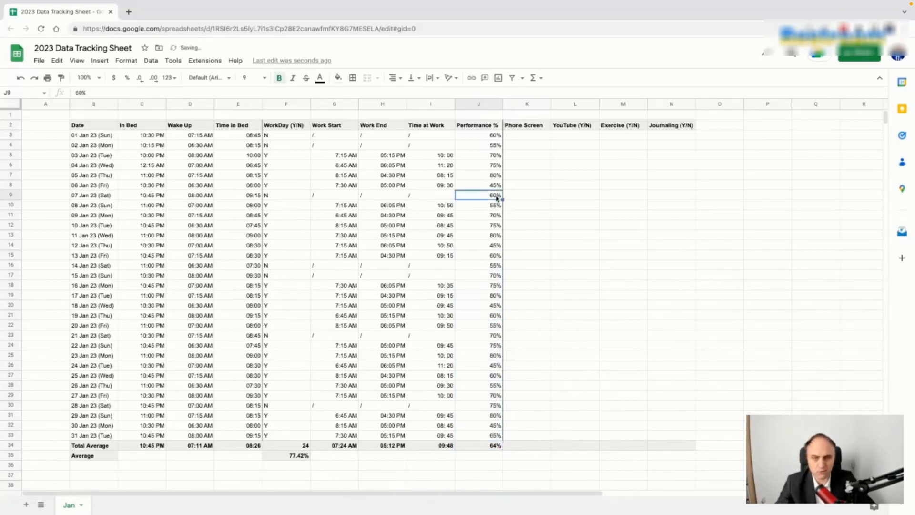
pyautogui.write('/')
pyautogui.press('Return')
pyautogui.click(492, 267)
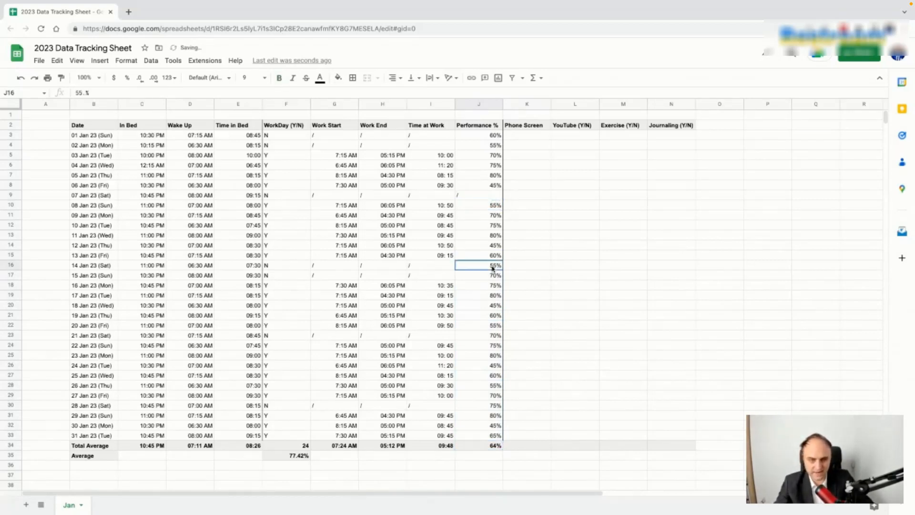
pyautogui.write('/')
pyautogui.press('Return')
pyautogui.write('/')
pyautogui.press('Return')
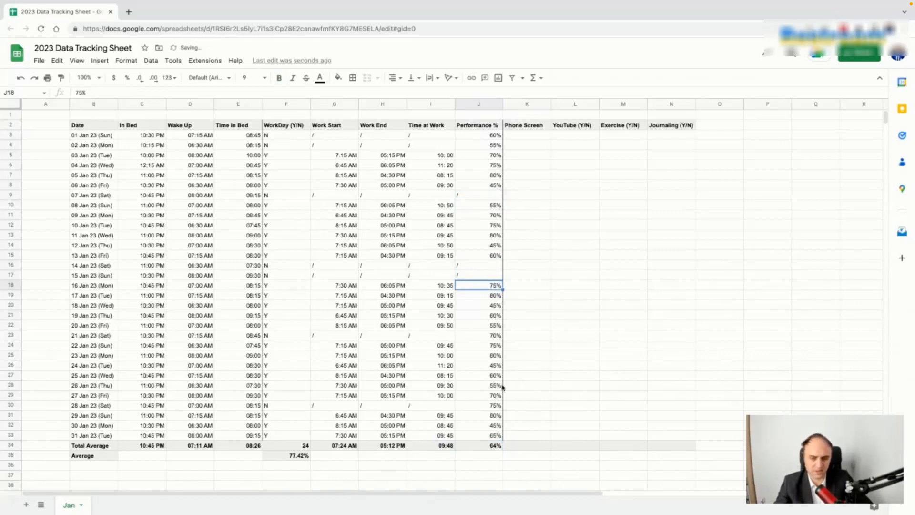
pyautogui.click(496, 406)
pyautogui.write('/')
pyautogui.press('Return')
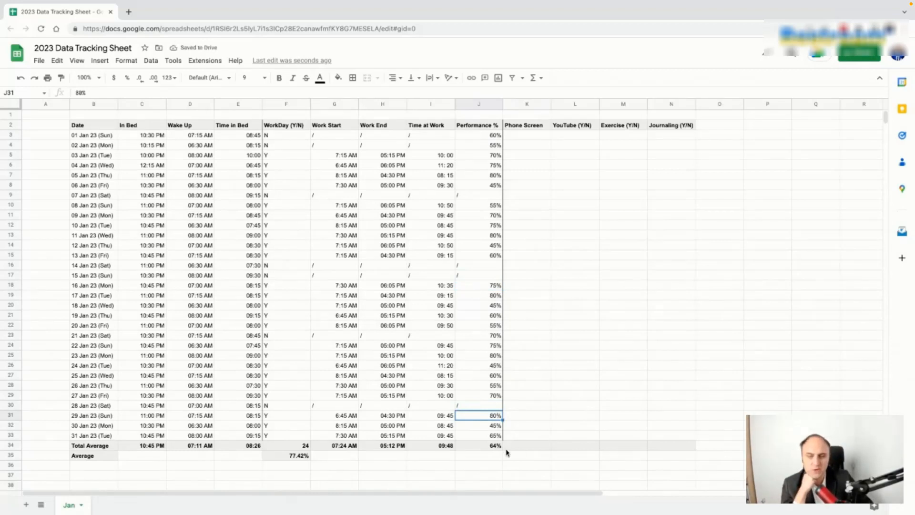
pyautogui.click(480, 448)
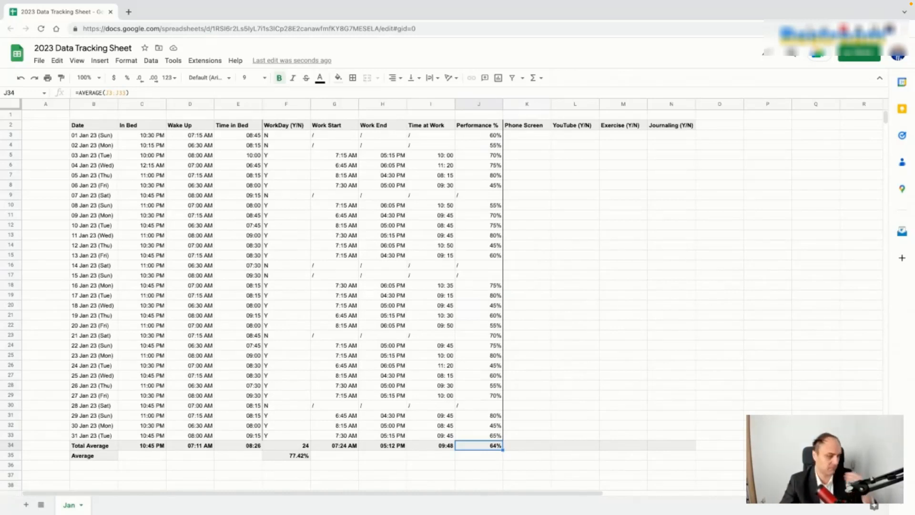
# Step: Add a decimal place to the J34 average and enter / in J3, J4 and J23
pyautogui.click(155, 79)
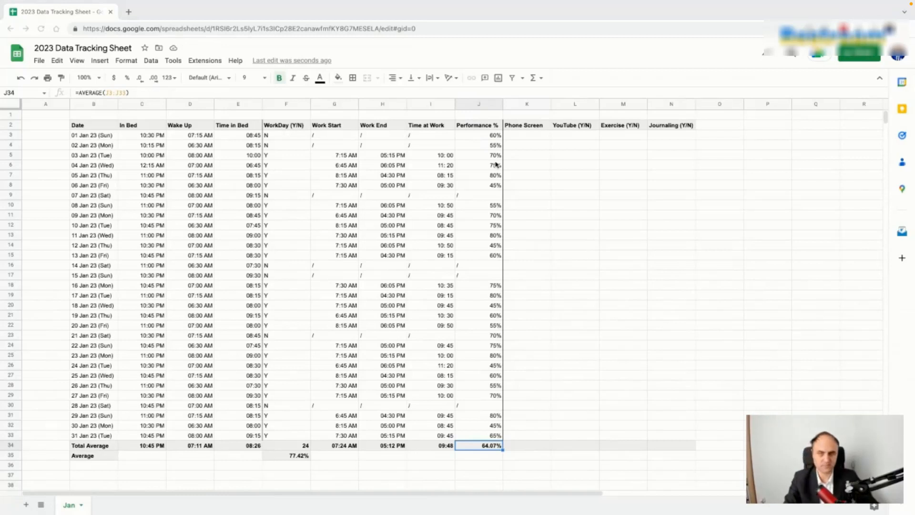
pyautogui.click(494, 137)
pyautogui.write('/')
pyautogui.press('Return')
pyautogui.write('/')
pyautogui.press('Return')
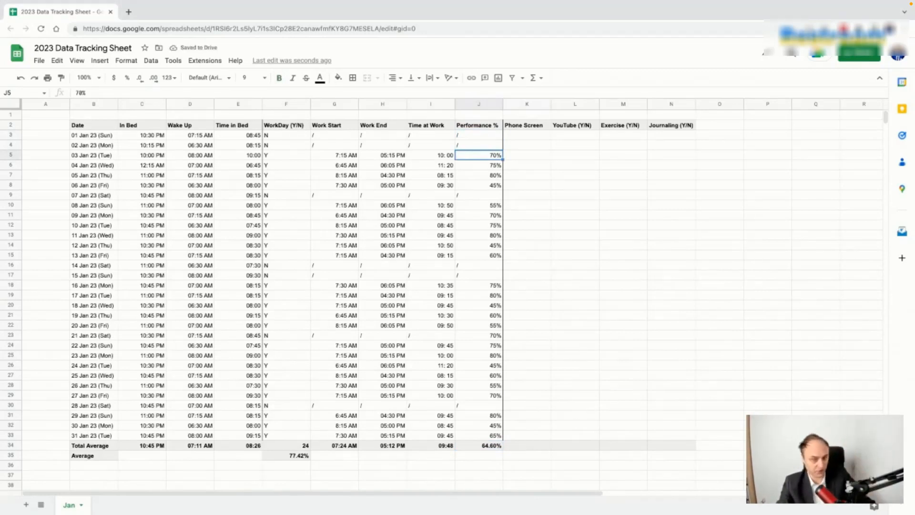
pyautogui.click(487, 338)
pyautogui.write('/')
pyautogui.press('Return')
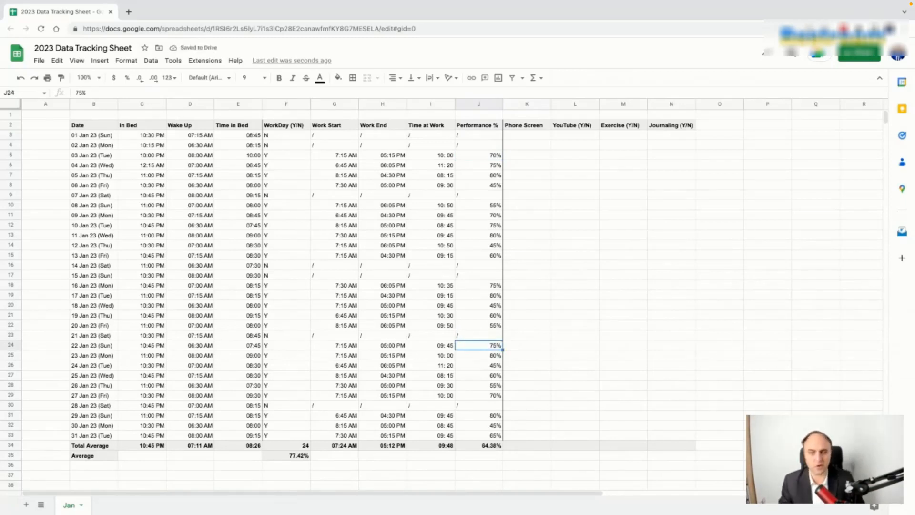
# Step: Enter phone screen times 02:30, 01:45 and 0:55 in K3:K5
pyautogui.click(539, 137)
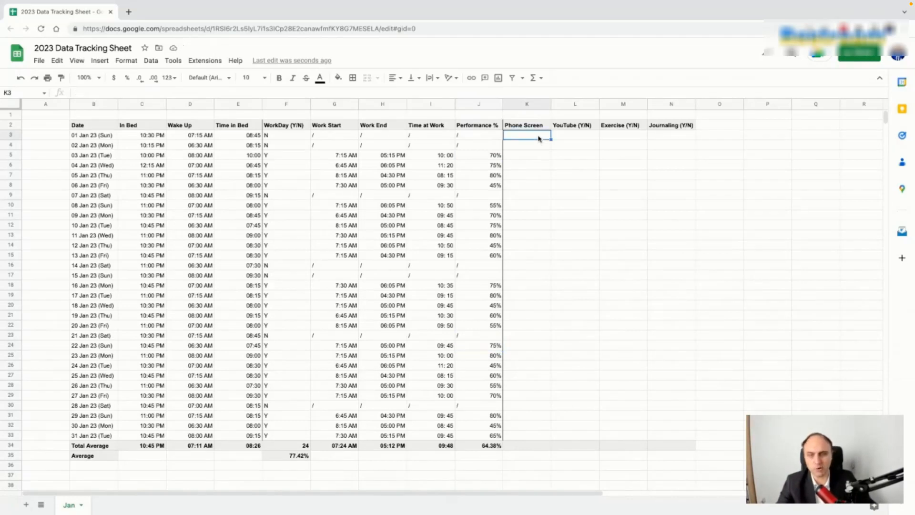
pyautogui.write('02:30')
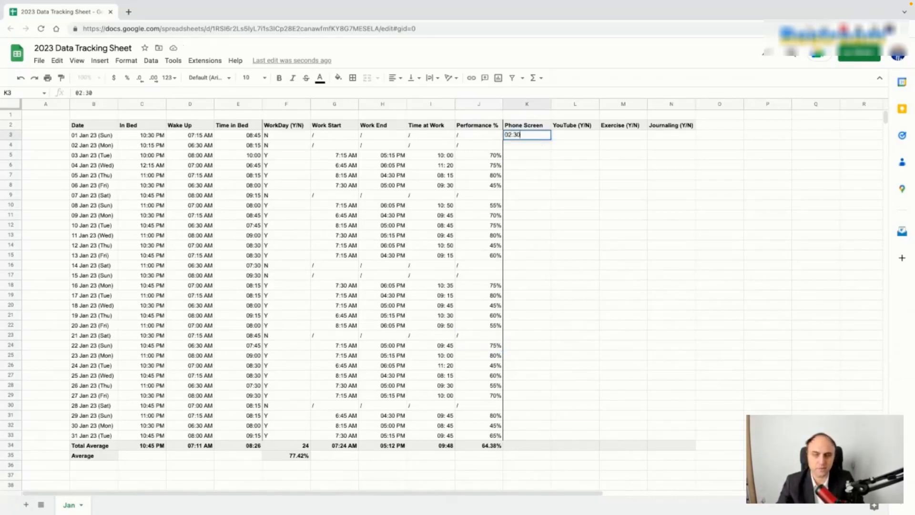
pyautogui.press('Return')
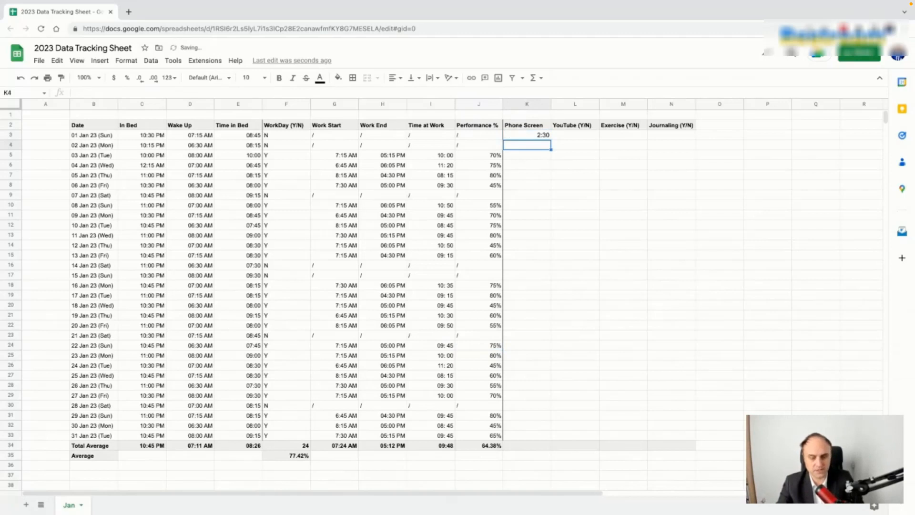
pyautogui.write('01:45')
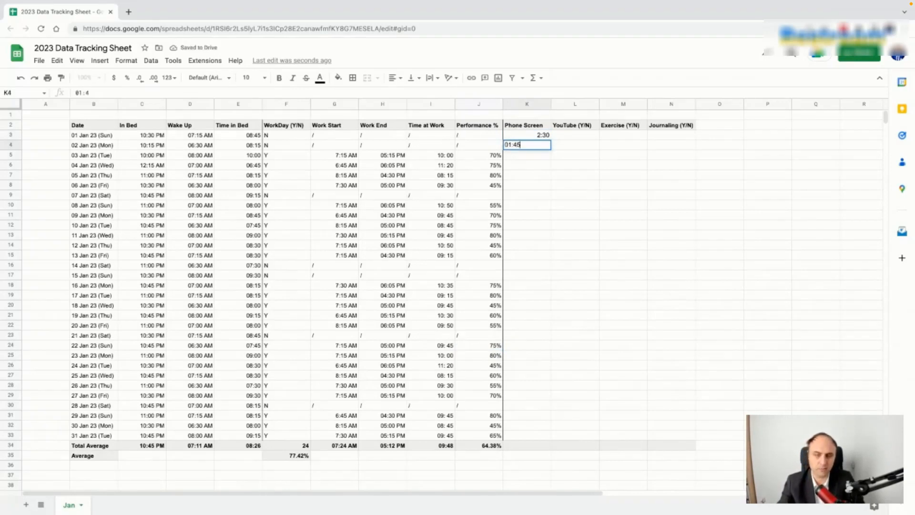
pyautogui.press('Return')
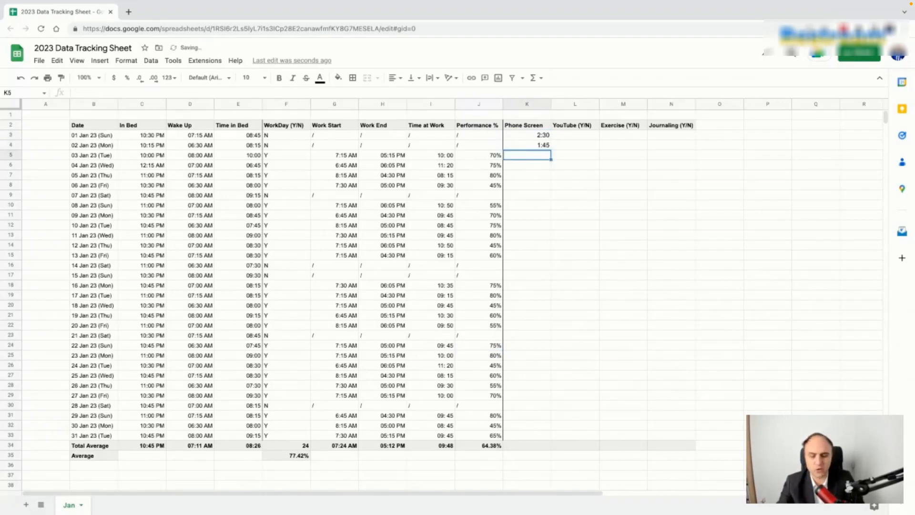
pyautogui.write('0')
pyautogui.press('BackSpace')
pyautogui.press('BackSpace')
pyautogui.write('0:55')
pyautogui.press('Return')
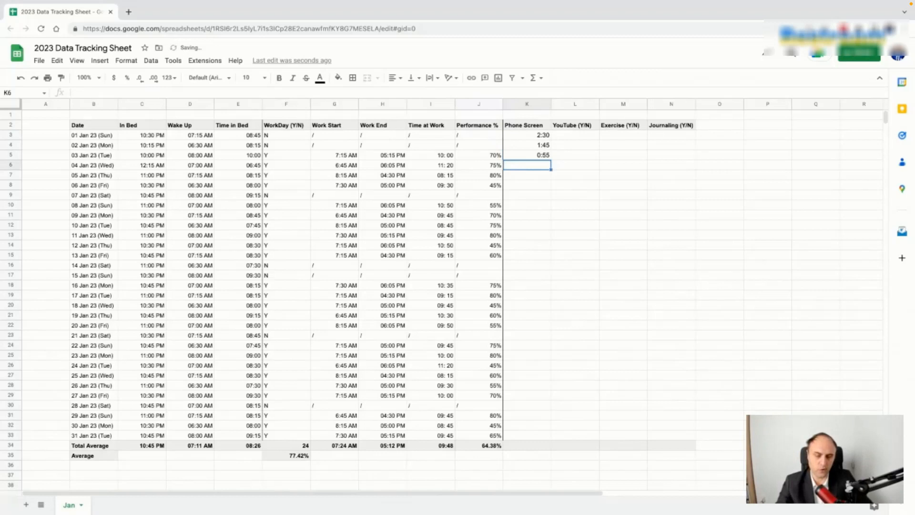
# Step: Inspect K3's stored time value in the cell editor
pyautogui.moveTo(543, 136); pyautogui.dragTo(545, 148)
pyautogui.click(545, 163)
pyautogui.click(542, 137)
pyautogui.doubleClick(543, 136)
pyautogui.click(594, 146)
pyautogui.click(546, 137)
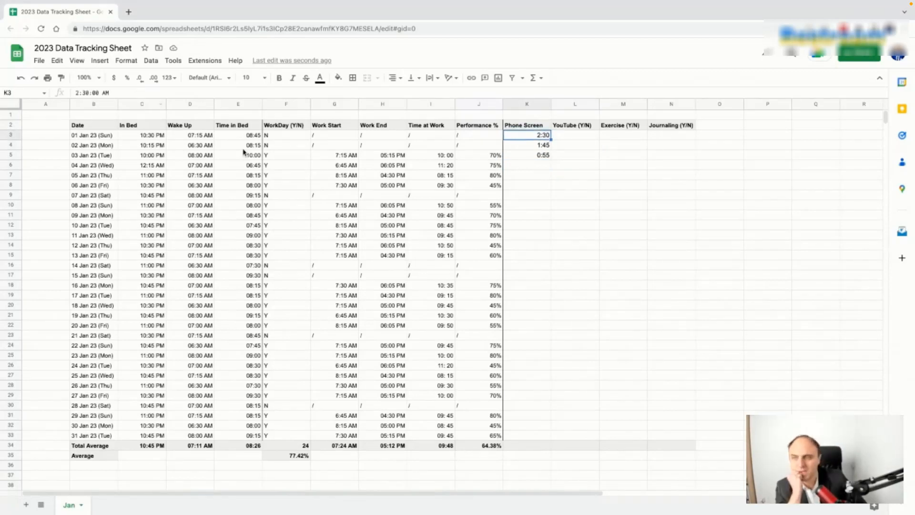
# Step: Apply a custom time format with two-digit hour and minute to K3 so it reads 02:30
pyautogui.click(169, 78)
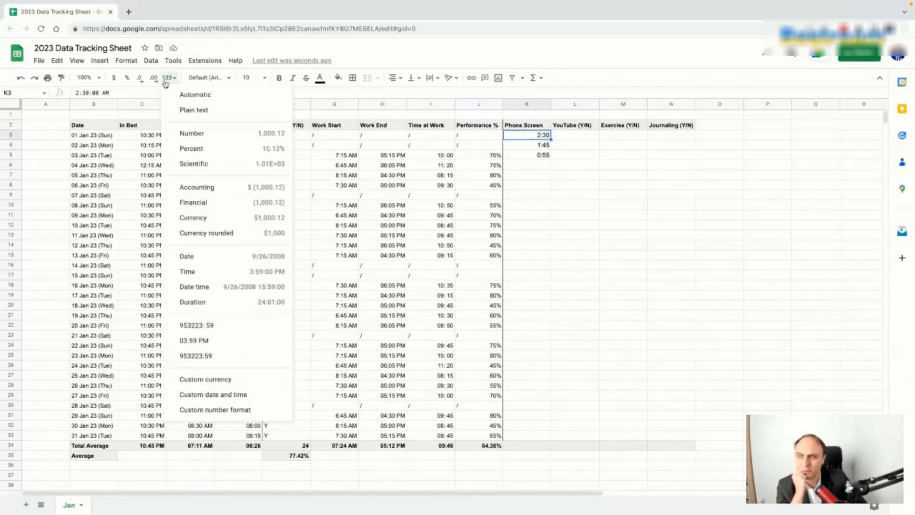
pyautogui.click(245, 395)
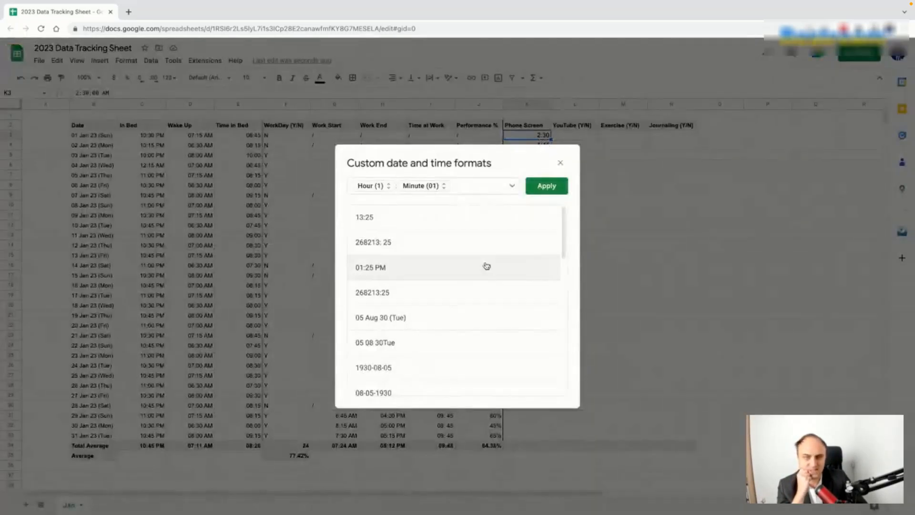
pyautogui.click(384, 189)
pyautogui.click(384, 189)
pyautogui.click(373, 189)
pyautogui.click(376, 210)
pyautogui.click(422, 186)
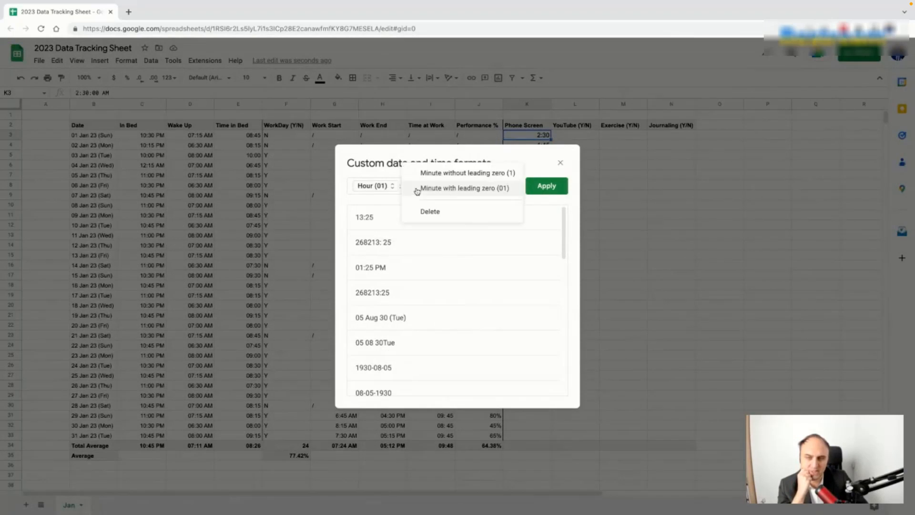
pyautogui.click(437, 190)
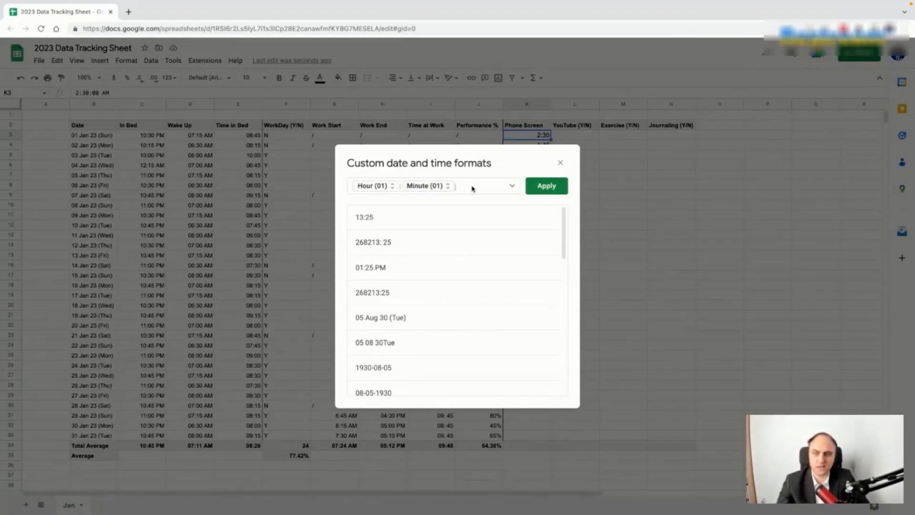
pyautogui.click(547, 186)
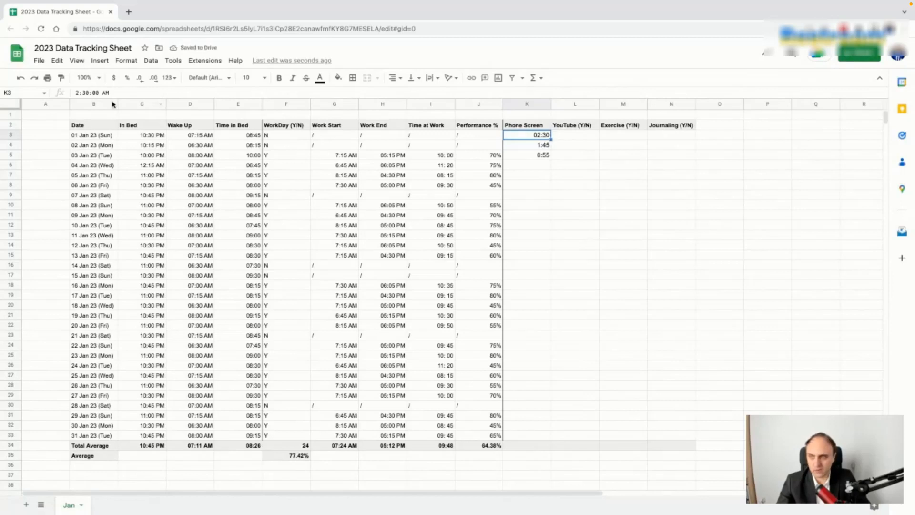
# Step: Paint K3's two-digit time format down the Phone Screen column
pyautogui.click(61, 78)
pyautogui.moveTo(545, 145)
pyautogui.mouseDown()
pyautogui.moveTo(579, 158)
pyautogui.moveTo(545, 157)
pyautogui.moveTo(549, 436)
pyautogui.mouseUp()
pyautogui.click(622, 279)
# Step: Put =AVERAGE(K3:K33) in K34 so the total row shows 01:44
pyautogui.click(532, 446)
pyautogui.write('=av')
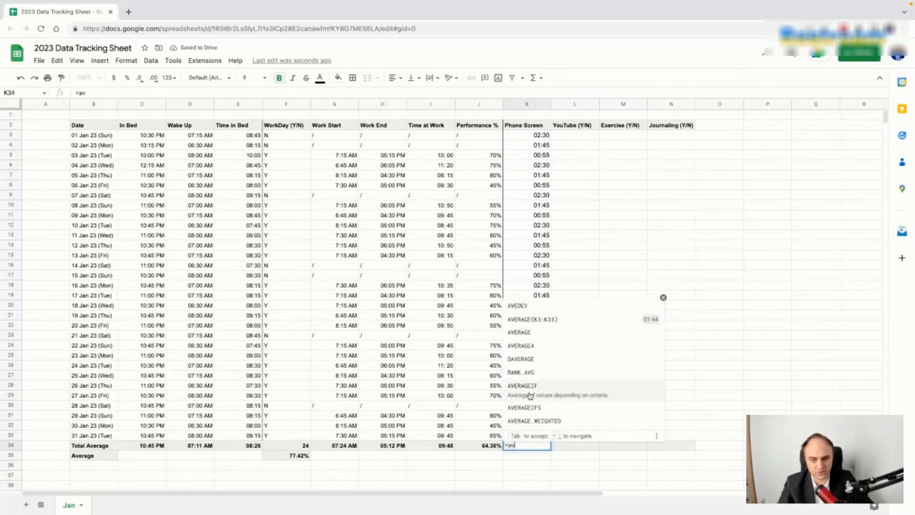
pyautogui.click(529, 321)
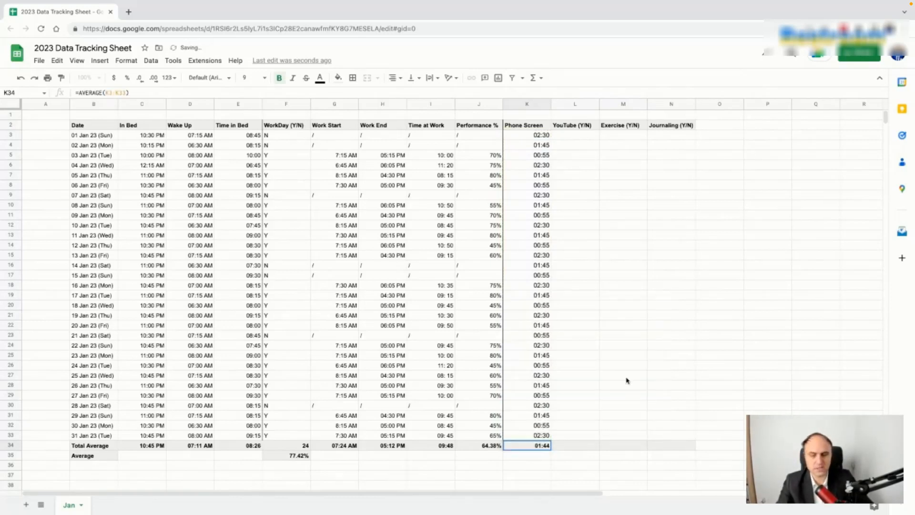
pyautogui.click(575, 447)
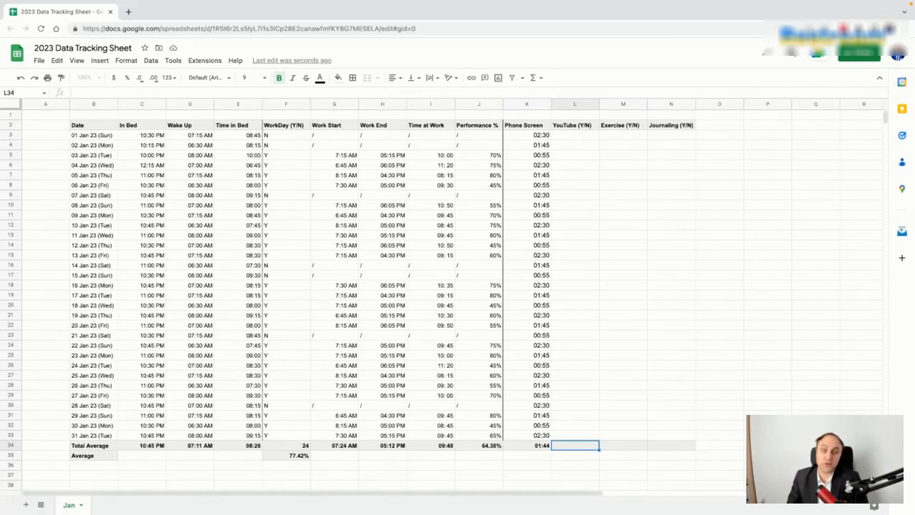
# Step: Enter Y in L3 through L6 for 01–04 Jan
pyautogui.hotkey('ctrl', 'Up')
pyautogui.click(579, 138)
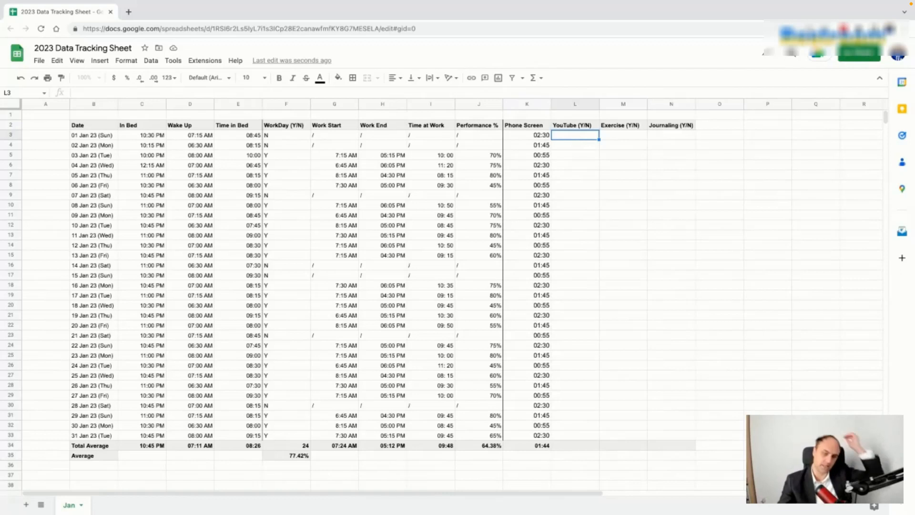
pyautogui.write('Y')
pyautogui.press('Delete')
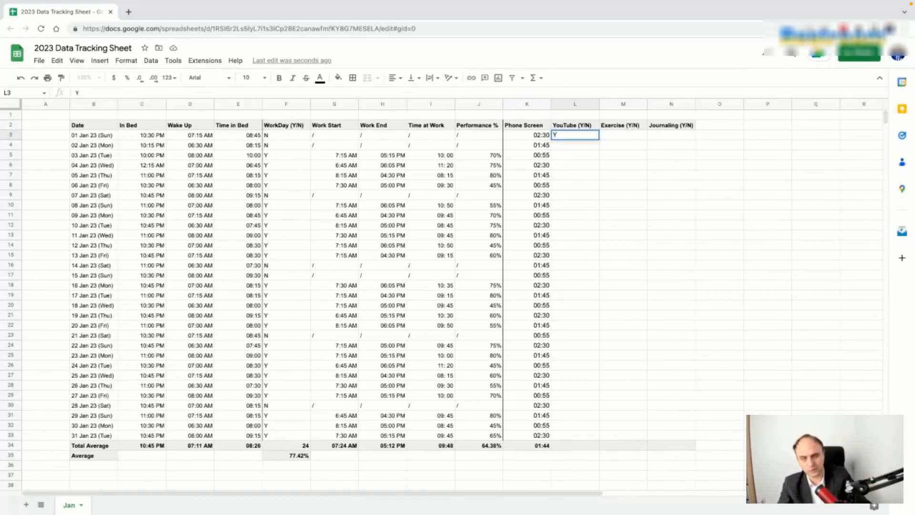
pyautogui.click(583, 148)
pyautogui.write('Y')
pyautogui.press('Return')
pyautogui.write('Y')
pyautogui.press('Return')
pyautogui.write('Y')
pyautogui.press('Return')
# Step: Enter N in L7 through L9 for 05–07 Jan
pyautogui.write('N')
pyautogui.press('Return')
pyautogui.write('N')
pyautogui.press('Up')
pyautogui.write('N')
pyautogui.press('Return')
pyautogui.write('N')
pyautogui.press('Return')
pyautogui.write('N')
pyautogui.press('Return')
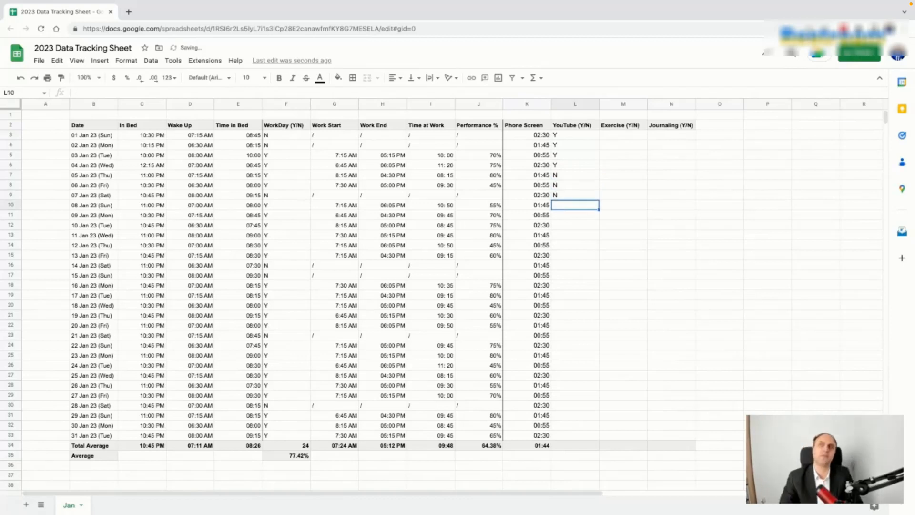
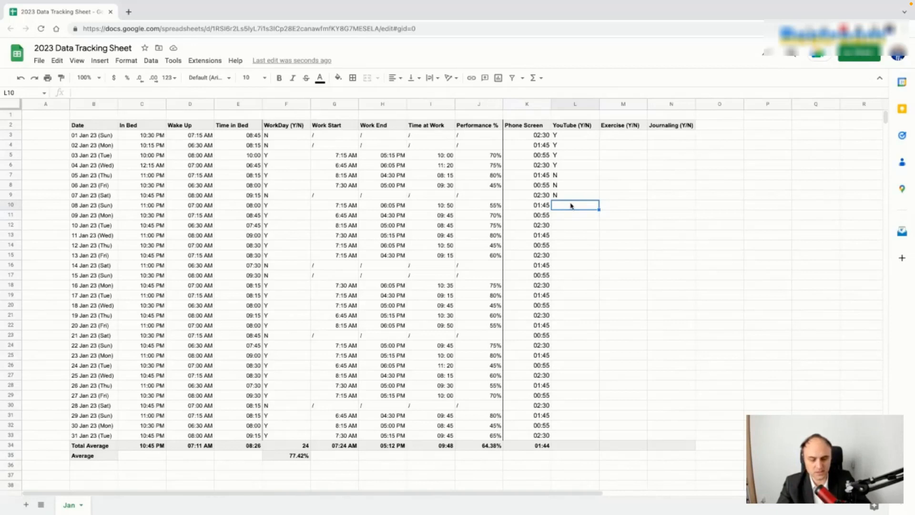
# Step: Extend the L3:L9 YouTube Y/N pattern down to L33 for all of January
pyautogui.moveTo(570, 135); pyautogui.dragTo(599, 439)
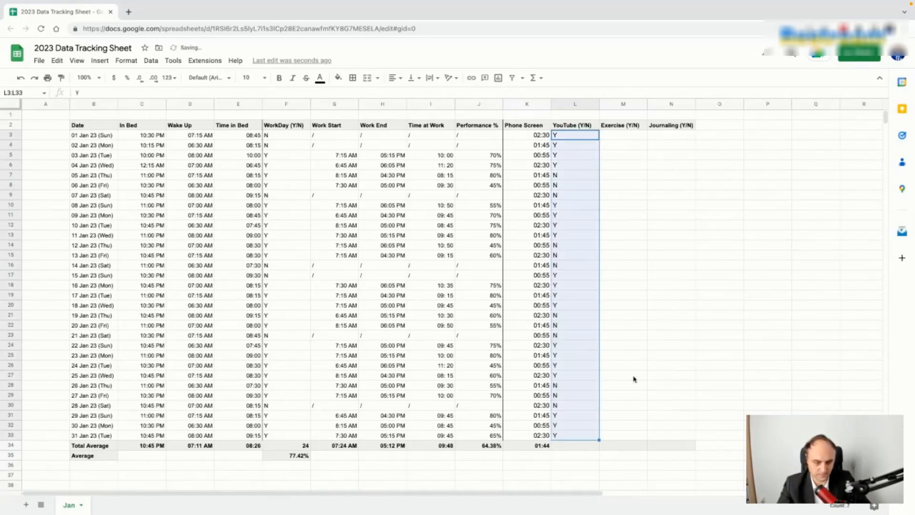
pyautogui.click(655, 346)
# Step: Copy the WorkDay count formula from F34 into L34, giving a YouTube total of 19
pyautogui.click(577, 446)
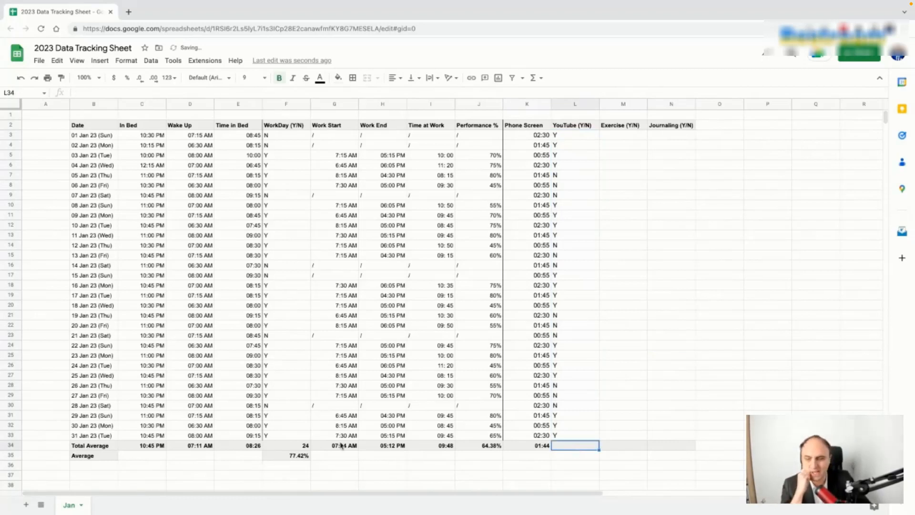
pyautogui.click(302, 447)
pyautogui.hotkey('ctrl', 'c')
pyautogui.click(585, 448)
pyautogui.hotkey('ctrl', 'v')
pyautogui.press('Return')
pyautogui.click(660, 396)
# Step: Copy the WorkDay average formula from F35 into L35 for a 61.29% YouTube average
pyautogui.click(581, 458)
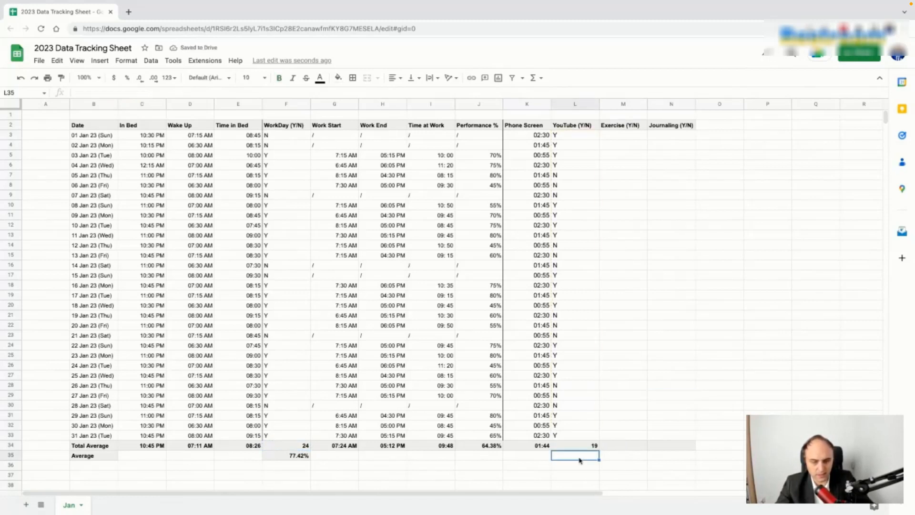
pyautogui.click(296, 459)
pyautogui.hotkey('ctrl', 'c')
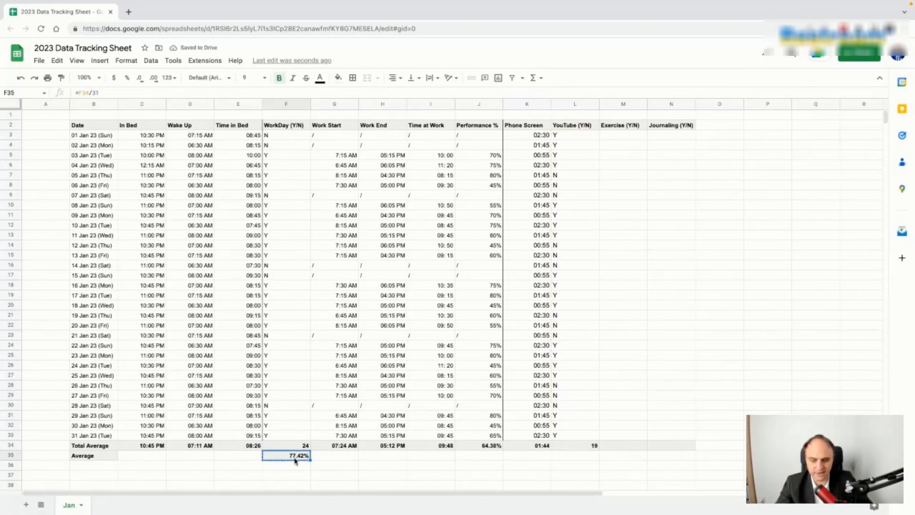
pyautogui.click(576, 456)
pyautogui.hotkey('ctrl', 'v')
pyautogui.click(651, 428)
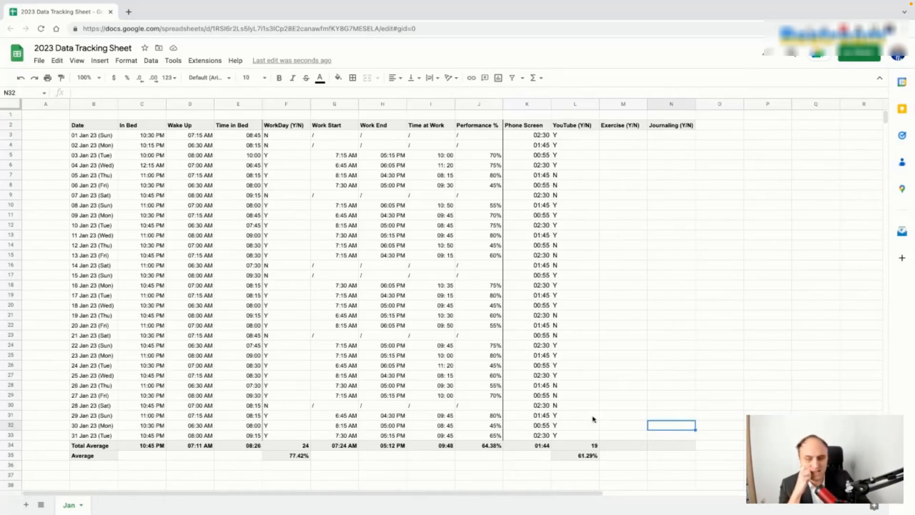
pyautogui.click(587, 456)
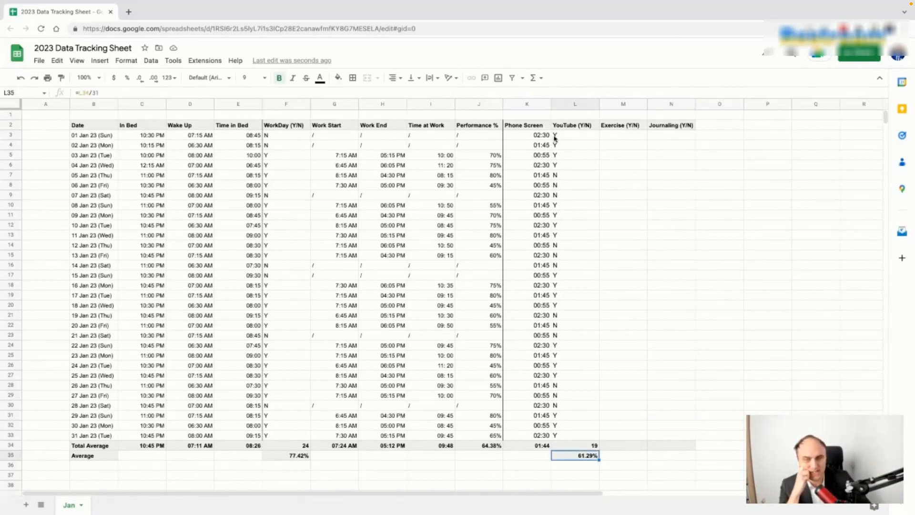
pyautogui.click(534, 138)
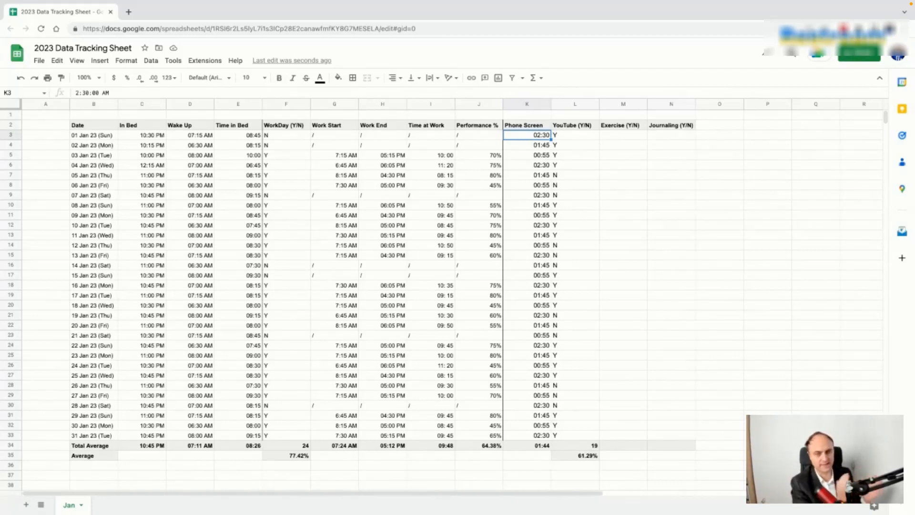
pyautogui.click(581, 138)
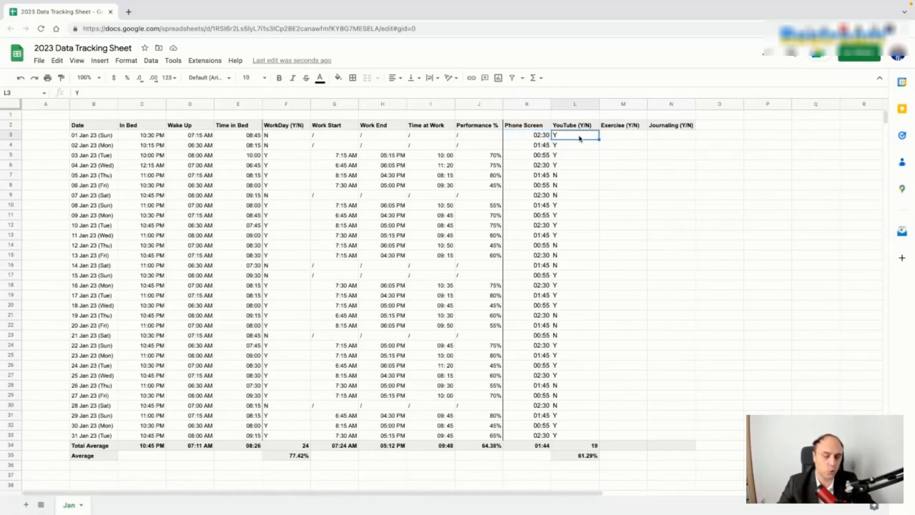
pyautogui.click(626, 138)
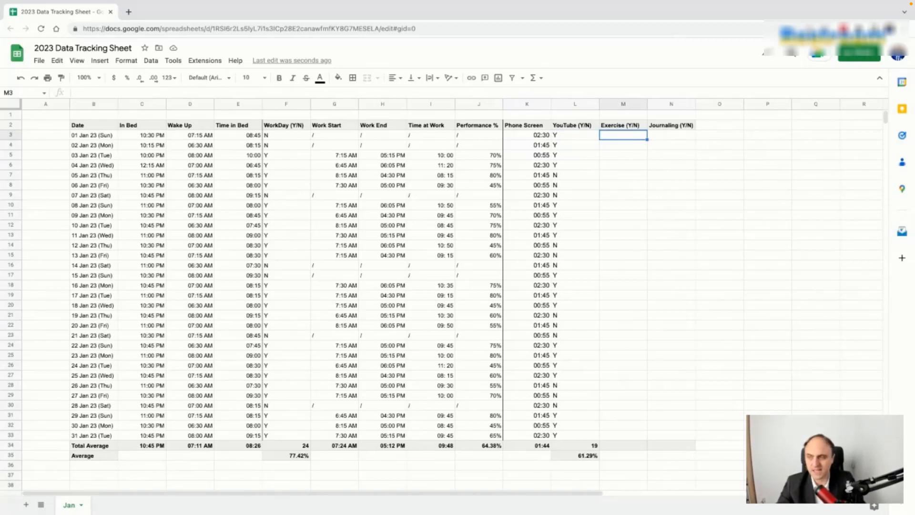
# Step: Enter the first week's Exercise Y/N answers for 01–07 Jan in column M
pyautogui.write('N')
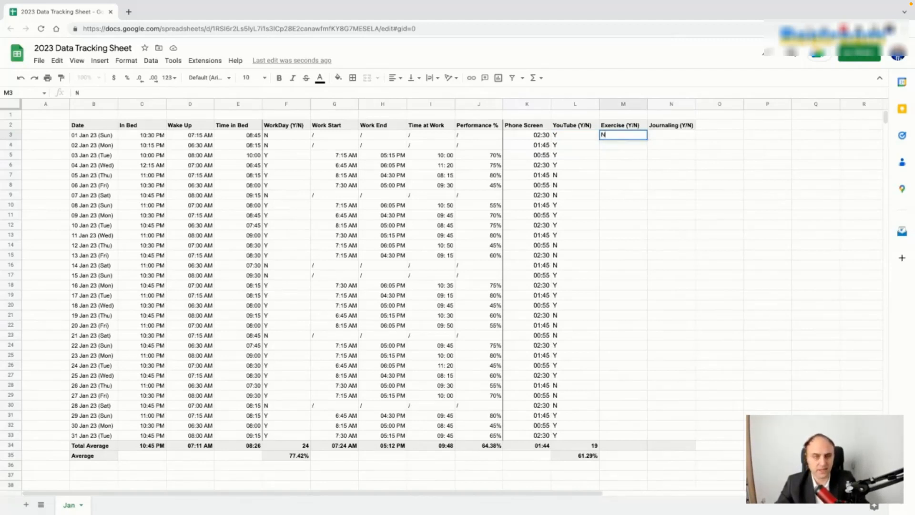
pyautogui.press('Return')
pyautogui.write('N')
pyautogui.press('Return')
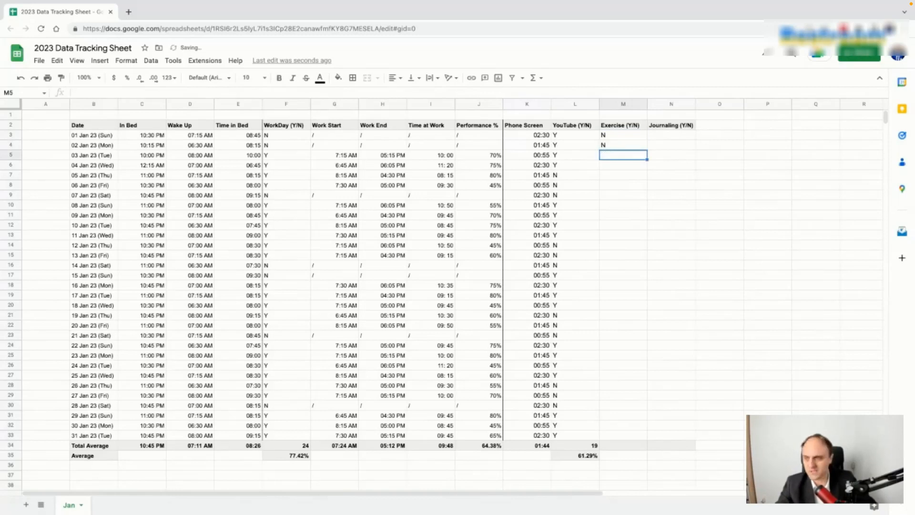
pyautogui.write('Y')
pyautogui.press('Return')
pyautogui.press('Return')
pyautogui.write('Y')
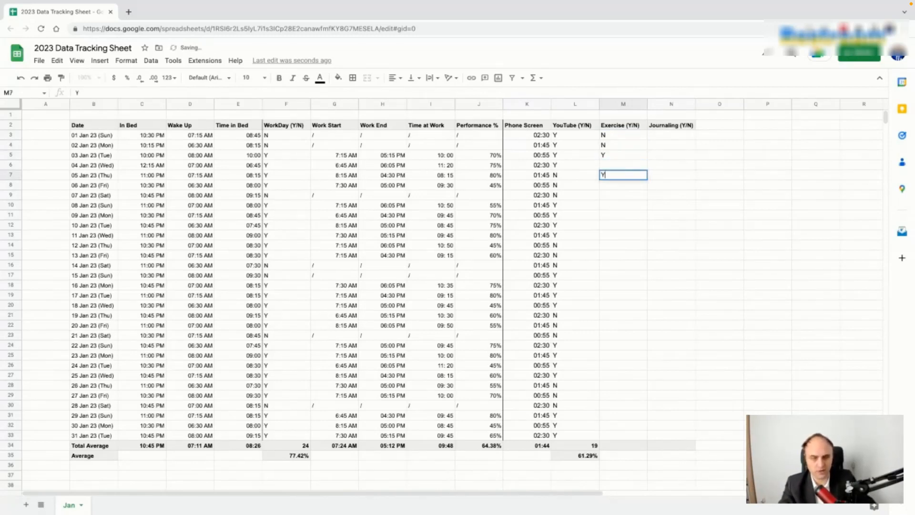
pyautogui.press('Return')
pyautogui.press('Return')
pyautogui.press('Return')
pyautogui.write('Y')
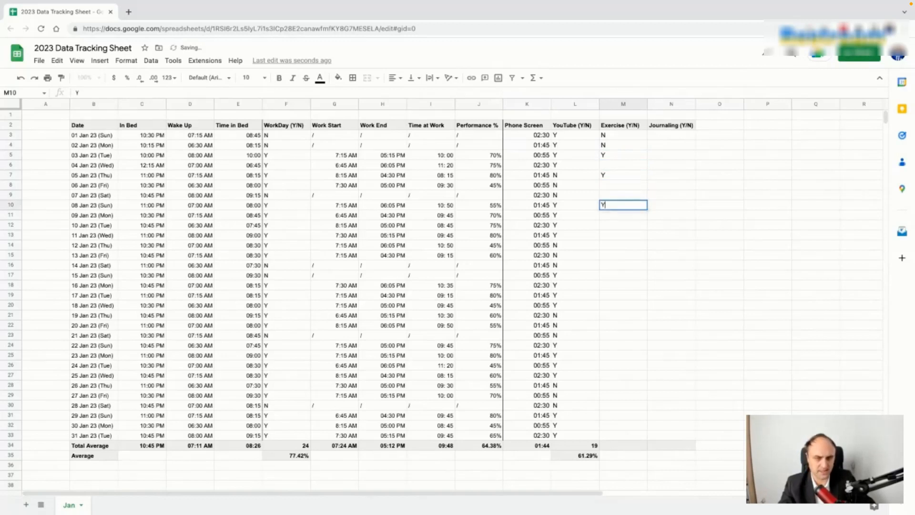
pyautogui.click(630, 165)
pyautogui.write('N')
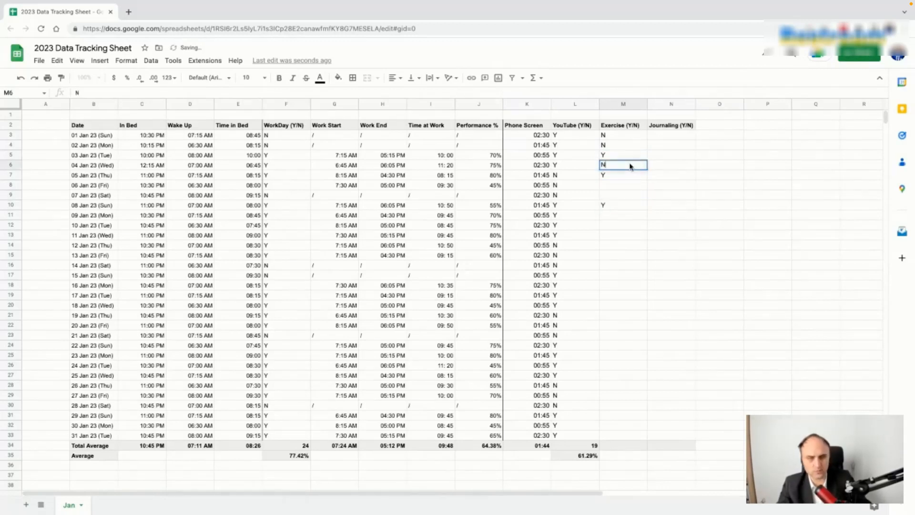
pyautogui.press('Return')
pyautogui.press('Return')
pyautogui.write('N')
pyautogui.press('Return')
pyautogui.write('N')
pyautogui.press('Return')
# Step: Repeat the 3–8 Jan Exercise pattern at M11, M17 and M23, undoing the paste that spilled into row 34
pyautogui.moveTo(619, 155); pyautogui.dragTo(624, 205)
pyautogui.hotkey('ctrl', 'c')
pyautogui.click(627, 217)
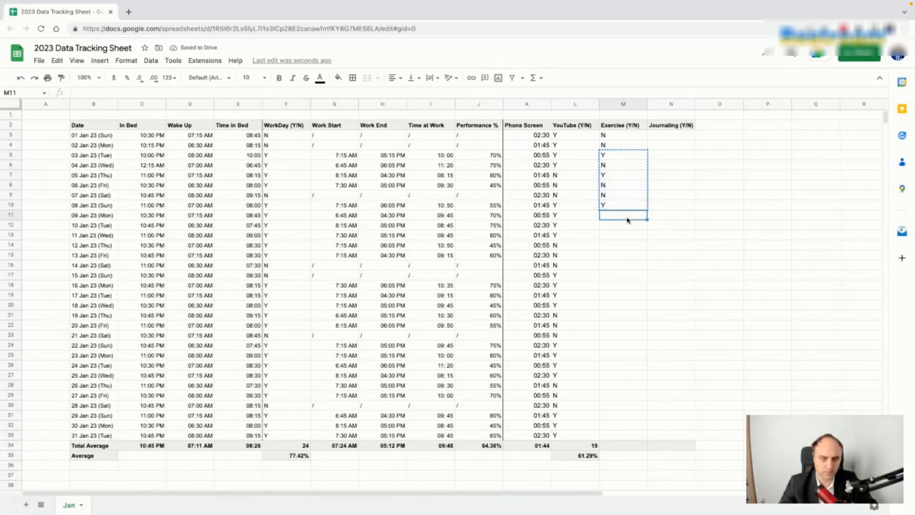
pyautogui.hotkey('ctrl', 'v')
pyautogui.click(621, 276)
pyautogui.hotkey('ctrl', 'v')
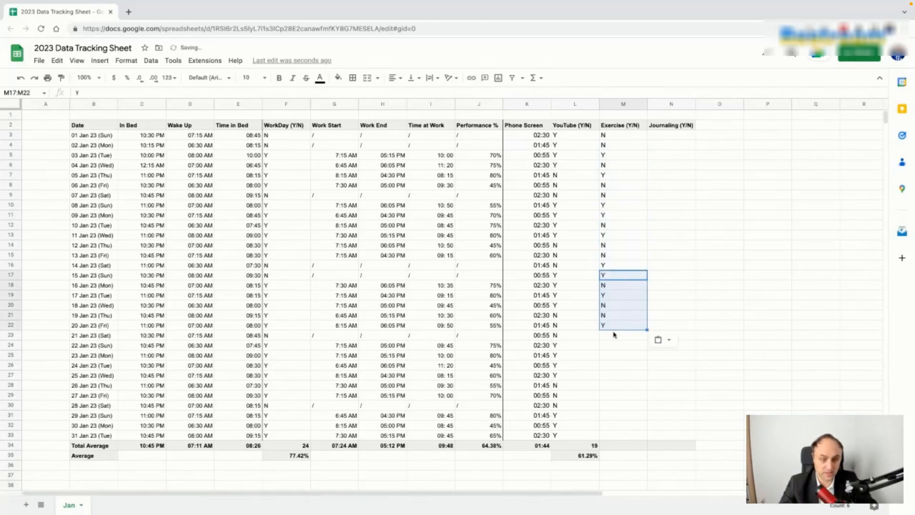
pyautogui.click(614, 335)
pyautogui.hotkey('ctrl', 'v')
pyautogui.click(611, 396)
pyautogui.hotkey('ctrl', 'v')
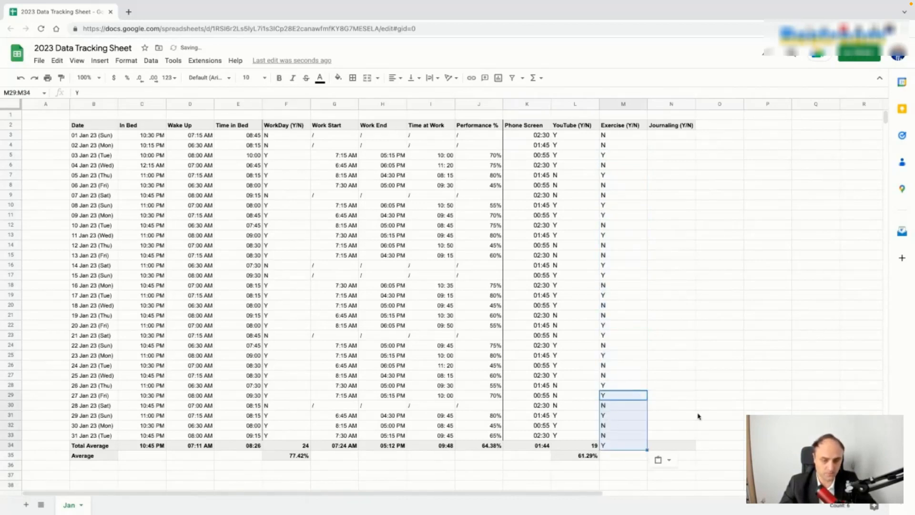
pyautogui.hotkey('ctrl', 'z')
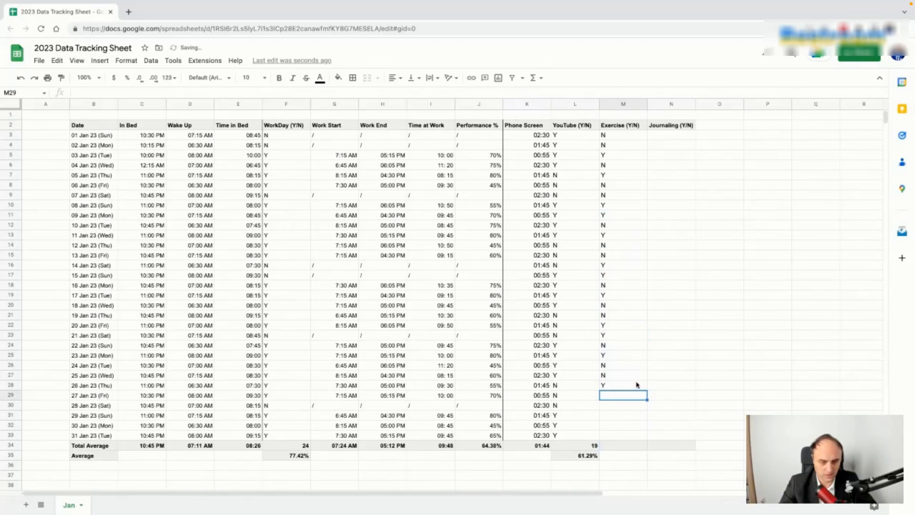
# Step: Enter N for 27–30 Jan and Y for 31 Jan in the Exercise column
pyautogui.write('N')
pyautogui.press('Return')
pyautogui.write('N')
pyautogui.press('Return')
pyautogui.write('N')
pyautogui.press('Return')
pyautogui.write('N')
pyautogui.press('Return')
pyautogui.write('Y')
pyautogui.press('Return')
# Step: Copy the YouTube count and average formulas into M34 and M35, giving 13 and 41.94%
pyautogui.click(591, 447)
pyautogui.hotkey('ctrl', 'c')
pyautogui.click(615, 445)
pyautogui.hotkey('ctrl', 'v')
pyautogui.click(644, 448)
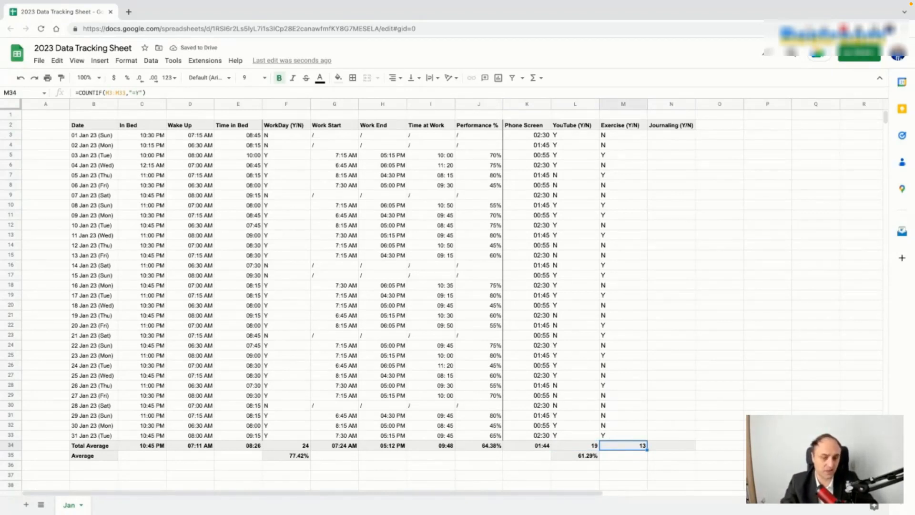
pyautogui.click(591, 459)
pyautogui.hotkey('ctrl', 'c')
pyautogui.click(615, 458)
pyautogui.hotkey('ctrl', 'v')
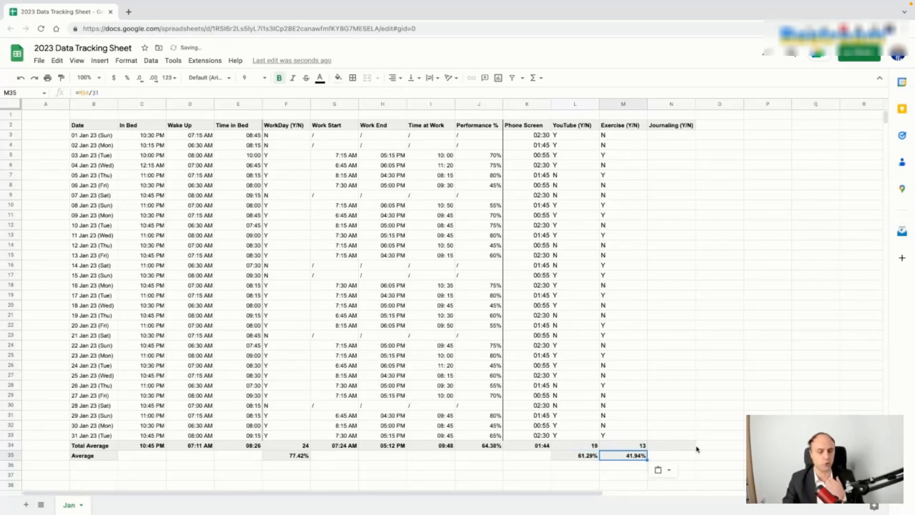
# Step: Enter Journaling answers N, Y, Y, Y, Y for 01–05 Jan in N3:N7
pyautogui.click(670, 137)
pyautogui.write('Y')
pyautogui.press('Return')
pyautogui.write('Y')
pyautogui.press('Return')
pyautogui.write('Y')
pyautogui.press('Up')
pyautogui.press('Up')
pyautogui.press('Up')
pyautogui.press('Down')
pyautogui.write('B')
pyautogui.press('BackSpace')
pyautogui.write('N')
pyautogui.press('Return')
pyautogui.click(672, 163)
pyautogui.write('Y')
pyautogui.press('Return')
pyautogui.write('Y')
pyautogui.press('Return')
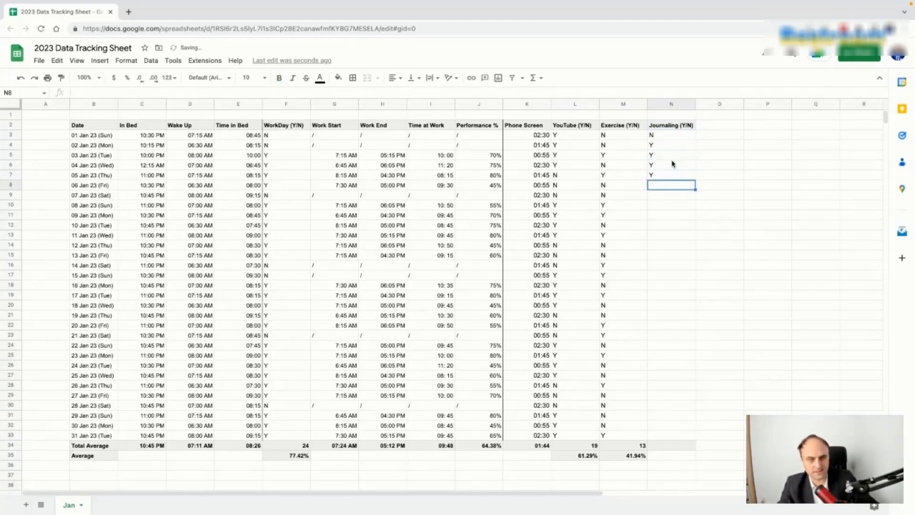
# Step: Repeat the five-day Journaling pattern down to N32 and enter Y for 31 Jan in N33
pyautogui.click(672, 135)
pyautogui.hotkey('shift', 'Down')
pyautogui.hotkey('shift', 'Down')
pyautogui.hotkey('shift', 'Down')
pyautogui.hotkey('shift', 'Down')
pyautogui.hotkey('ctrl', 'c')
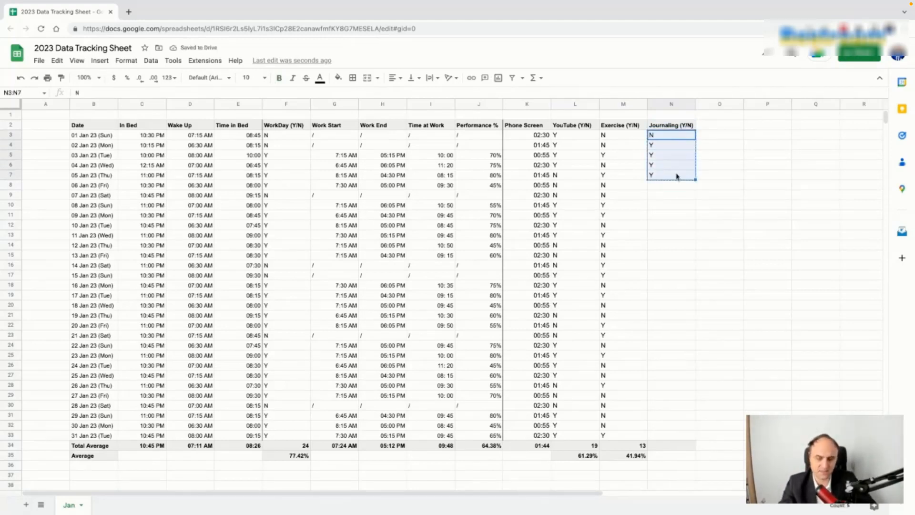
pyautogui.click(673, 186)
pyautogui.hotkey('ctrl', 'v')
pyautogui.click(670, 236)
pyautogui.hotkey('ctrl', 'v')
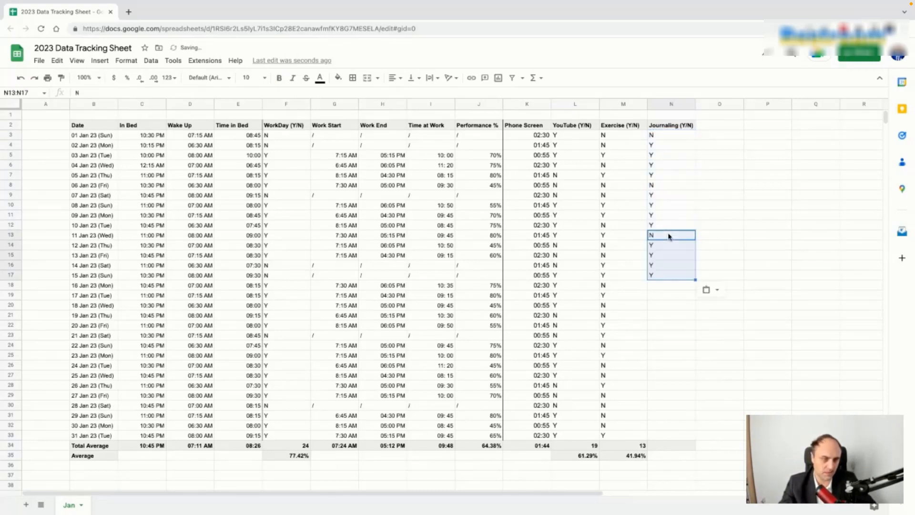
pyautogui.click(667, 285)
pyautogui.hotkey('ctrl', 'v')
pyautogui.click(659, 336)
pyautogui.hotkey('ctrl', 'v')
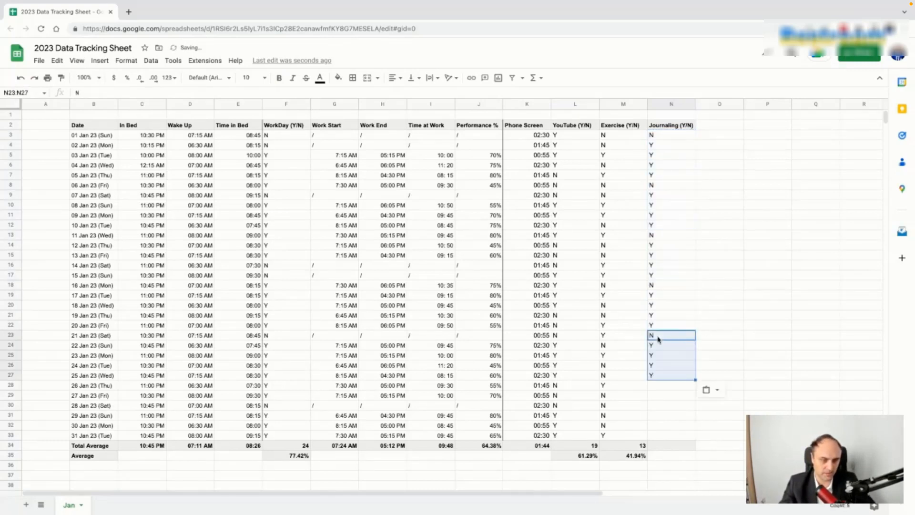
pyautogui.click(663, 385)
pyautogui.hotkey('ctrl', 'v')
pyautogui.click(668, 435)
pyautogui.write('Y')
pyautogui.press('Return')
# Step: Copy the Exercise count and average formulas into N34 and N35, giving 25 and 80.65%
pyautogui.click(640, 446)
pyautogui.hotkey('ctrl', 'c')
pyautogui.click(679, 444)
pyautogui.hotkey('ctrl', 'v')
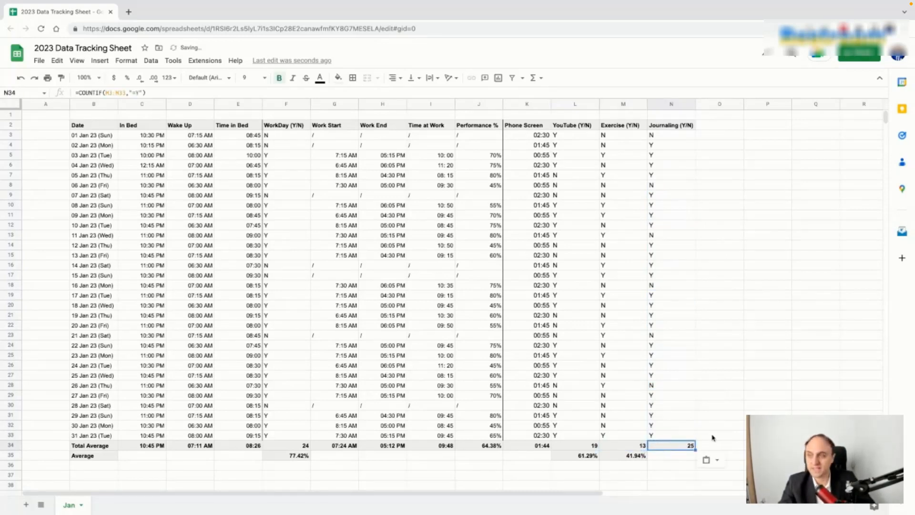
pyautogui.click(641, 456)
pyautogui.hotkey('ctrl', 'c')
pyautogui.click(662, 456)
pyautogui.hotkey('ctrl', 'v')
pyautogui.click(751, 381)
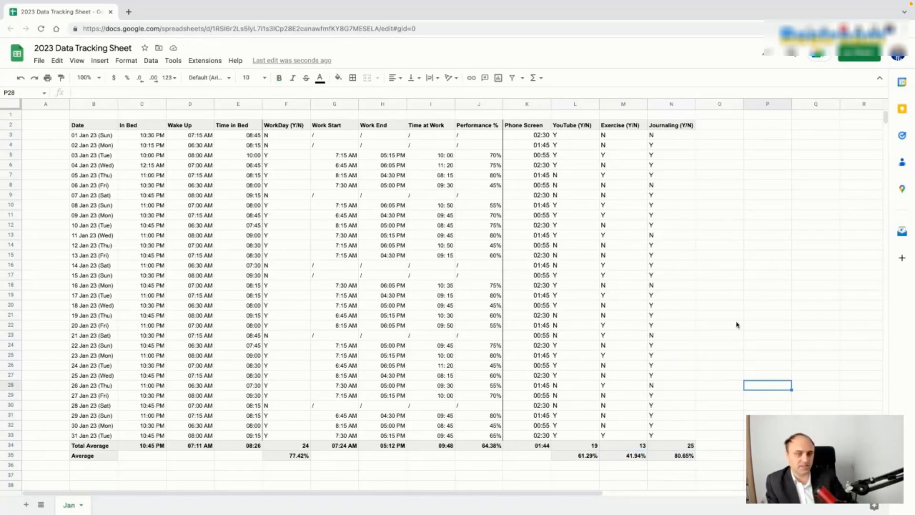
pyautogui.click(496, 167)
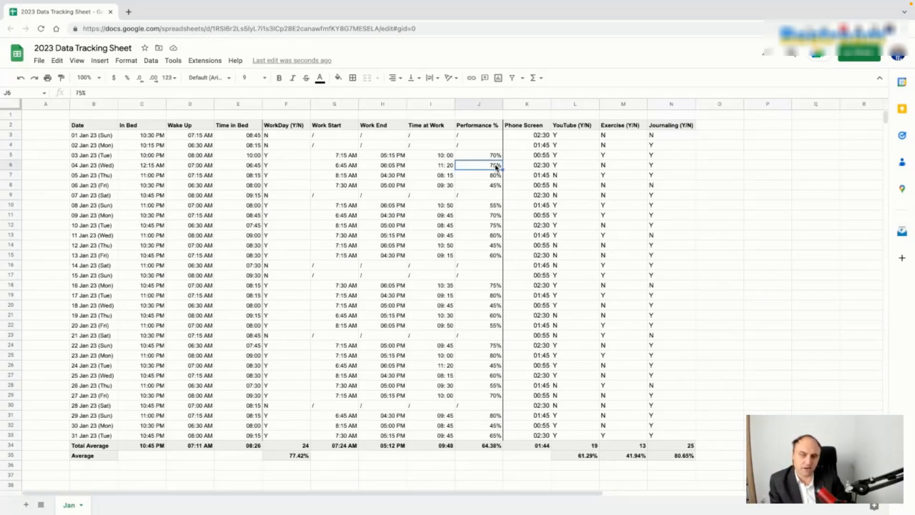
pyautogui.click(494, 177)
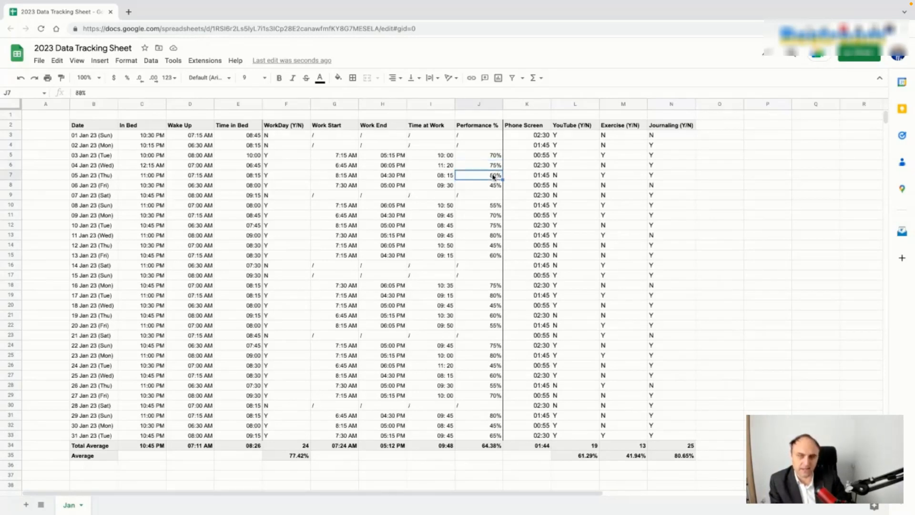
pyautogui.click(496, 168)
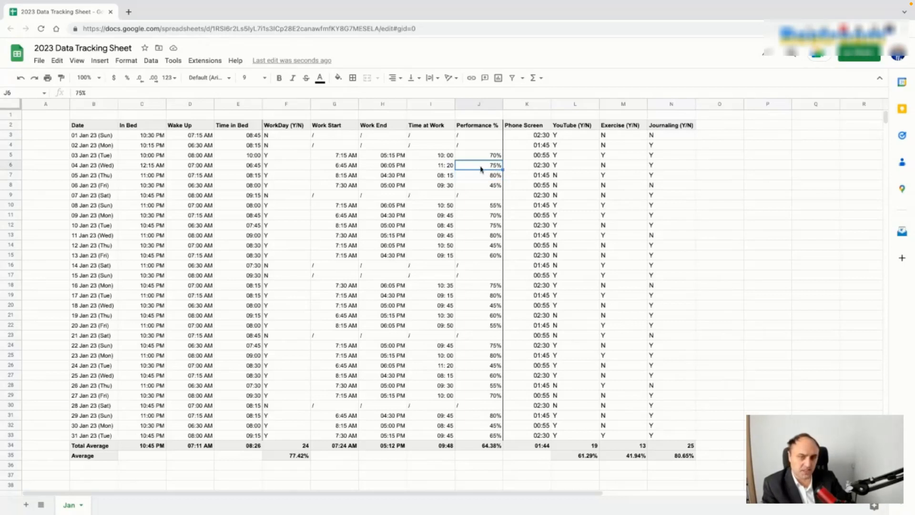
pyautogui.click(440, 170)
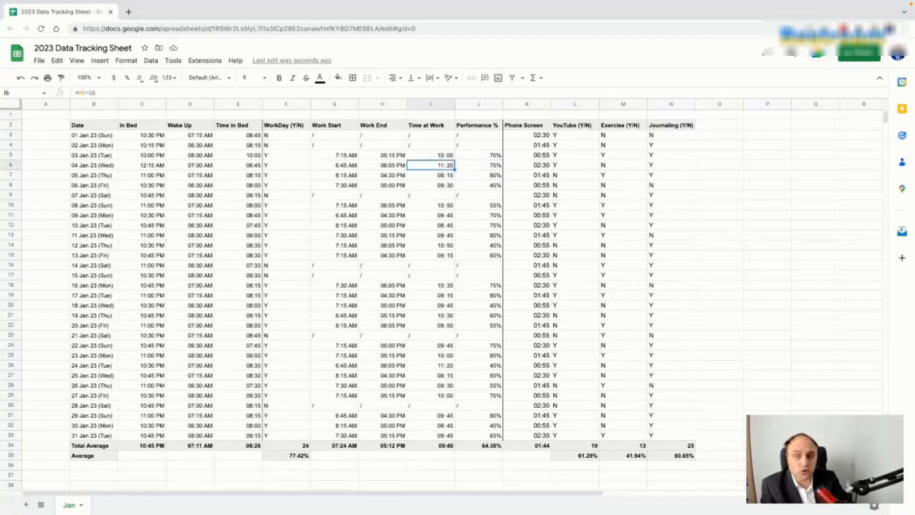
pyautogui.click(346, 169)
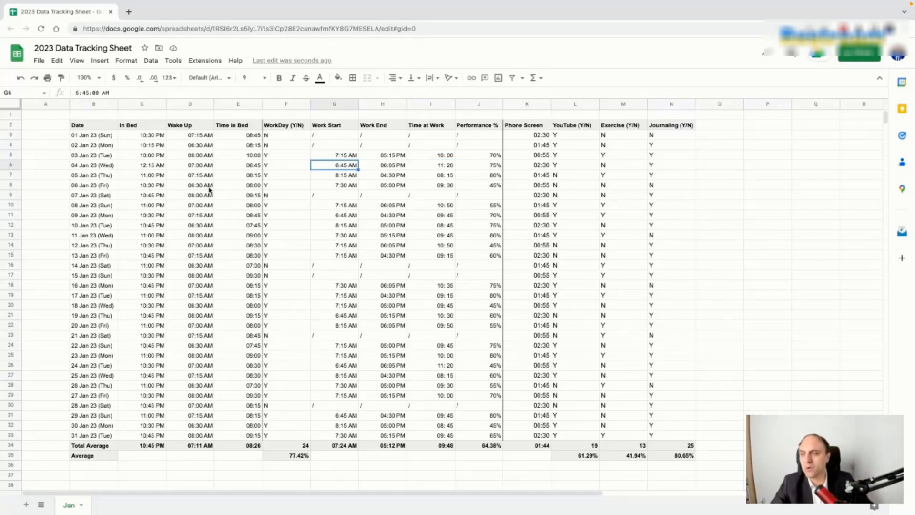
pyautogui.click(103, 146)
pyautogui.hotkey('shift', 'Down')
pyautogui.hotkey('shift', 'Down')
pyautogui.hotkey('shift', 'Down')
pyautogui.hotkey('shift', 'Down')
pyautogui.hotkey('shift', 'Down')
pyautogui.hotkey('shift', 'Down')
pyautogui.hotkey('shift', 'Right')
pyautogui.hotkey('shift', 'Right')
pyautogui.hotkey('shift', 'Right')
pyautogui.hotkey('shift', 'Right')
pyautogui.hotkey('shift', 'Right')
pyautogui.hotkey('shift', 'Right')
pyautogui.hotkey('shift', 'Right')
pyautogui.hotkey('shift', 'Right')
pyautogui.hotkey('shift', 'Right')
pyautogui.hotkey('shift', 'Right')
pyautogui.hotkey('shift', 'Right')
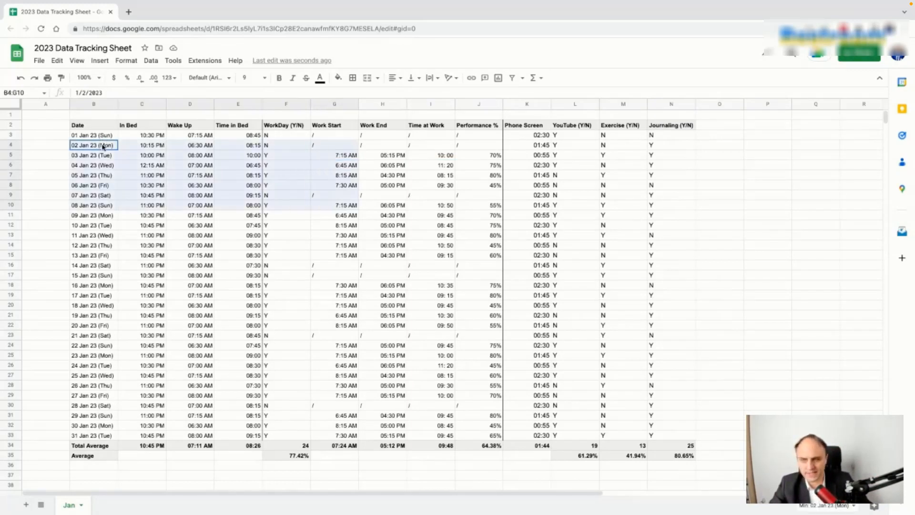
pyautogui.hotkey('shift', 'Right')
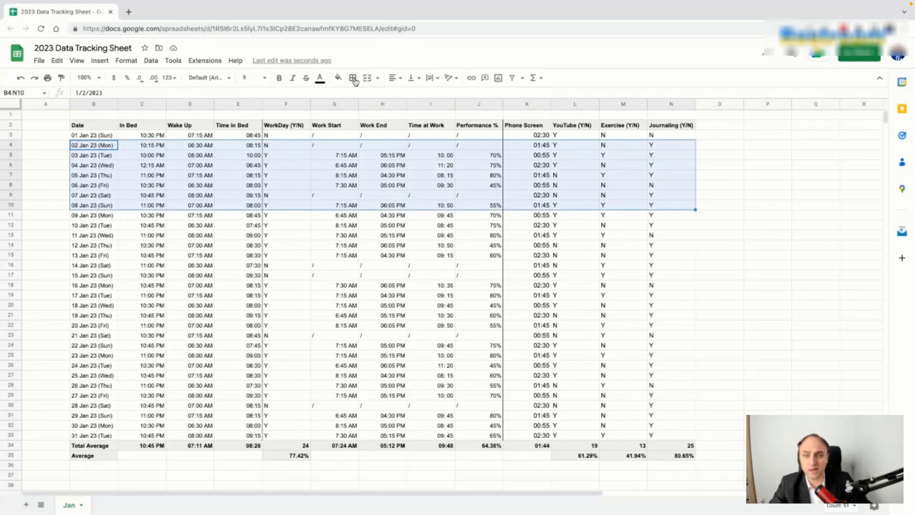
pyautogui.click(353, 78)
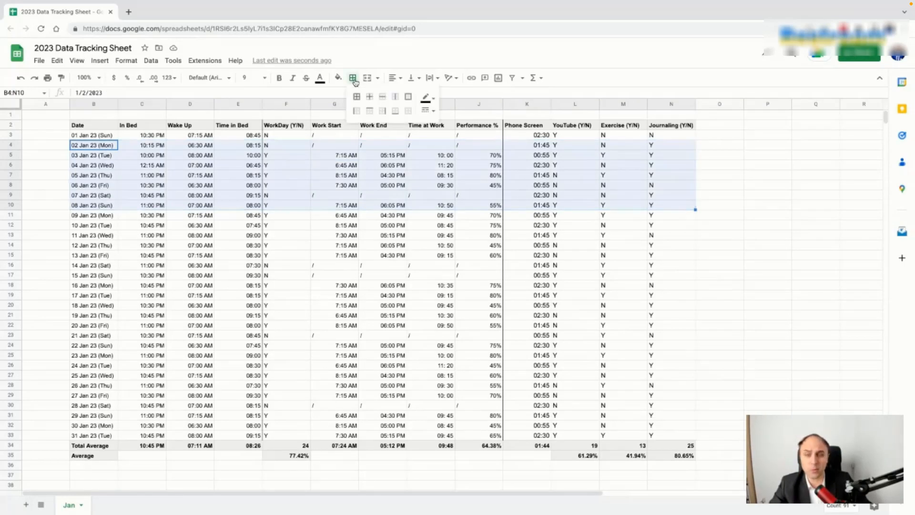
pyautogui.click(394, 112)
pyautogui.click(439, 268)
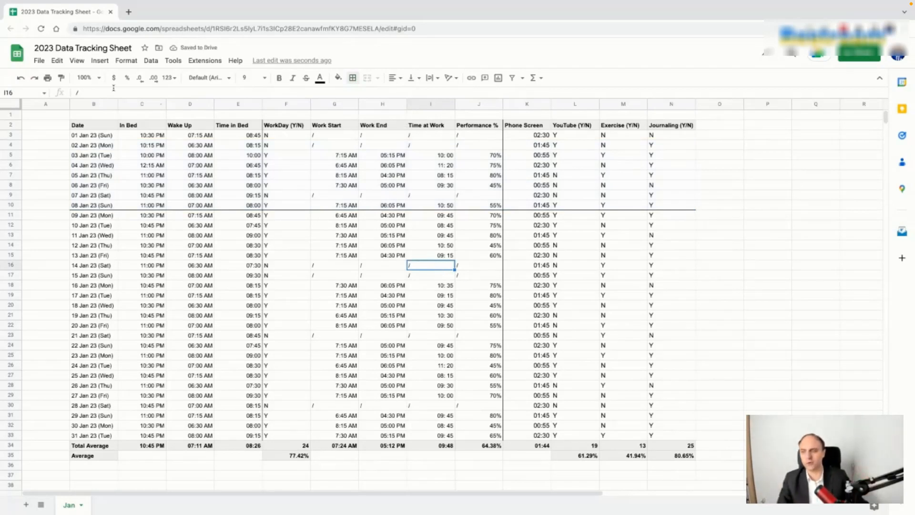
pyautogui.click(95, 148)
pyautogui.hotkey('shift', 'Right')
pyautogui.hotkey('shift', 'Right')
pyautogui.hotkey('shift', 'Right')
pyautogui.hotkey('shift', 'Right')
pyautogui.hotkey('shift', 'Right')
pyautogui.hotkey('shift', 'Right')
pyautogui.hotkey('shift', 'Right')
pyautogui.hotkey('shift', 'Right')
pyautogui.hotkey('shift', 'Right')
pyautogui.hotkey('shift', 'Right')
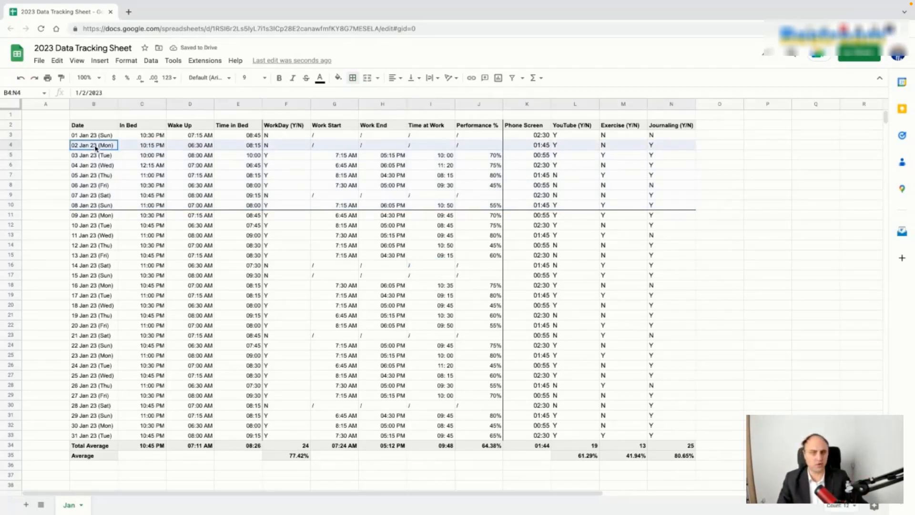
pyautogui.click(353, 78)
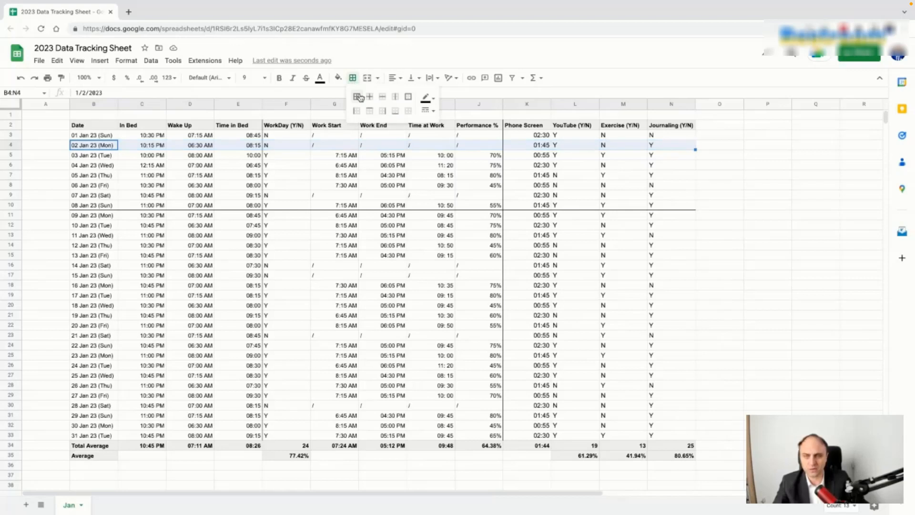
pyautogui.click(369, 111)
pyautogui.click(400, 206)
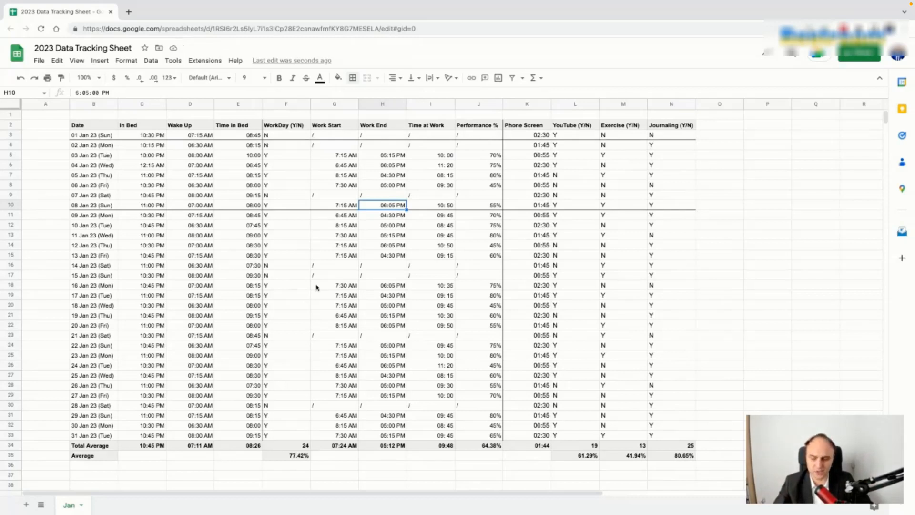
pyautogui.hotkey('ctrl', 'z')
pyautogui.click(352, 277)
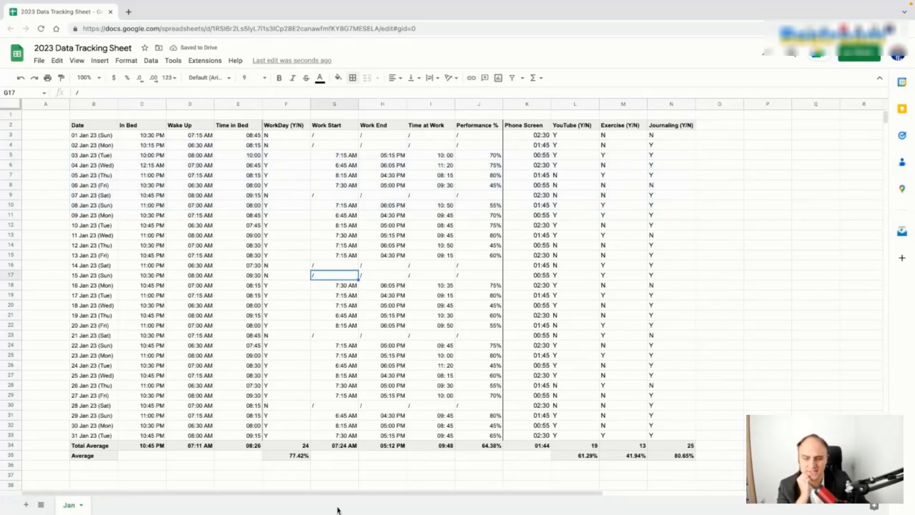
# Step: Duplicate the Jan sheet and rename the copy Feb
pyautogui.rightClick(73, 509)
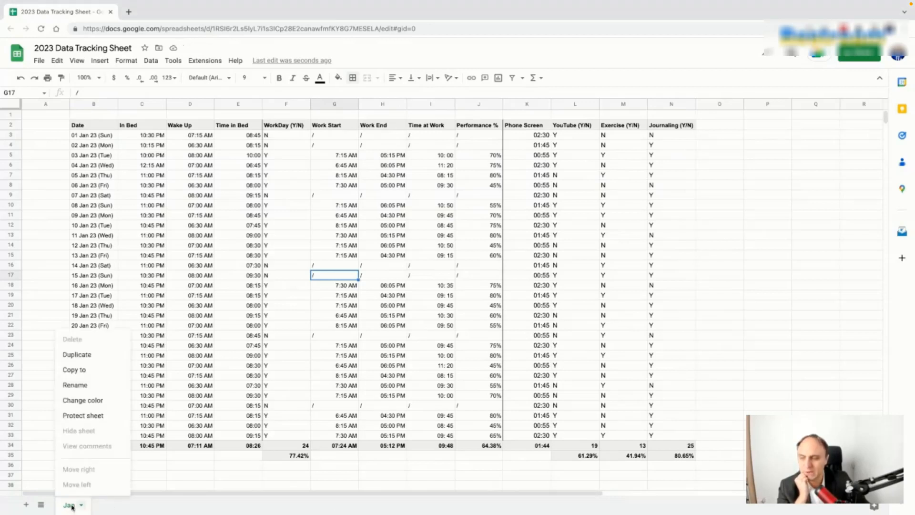
pyautogui.click(90, 356)
pyautogui.doubleClick(132, 509)
pyautogui.write('Feb')
pyautogui.press('Return')
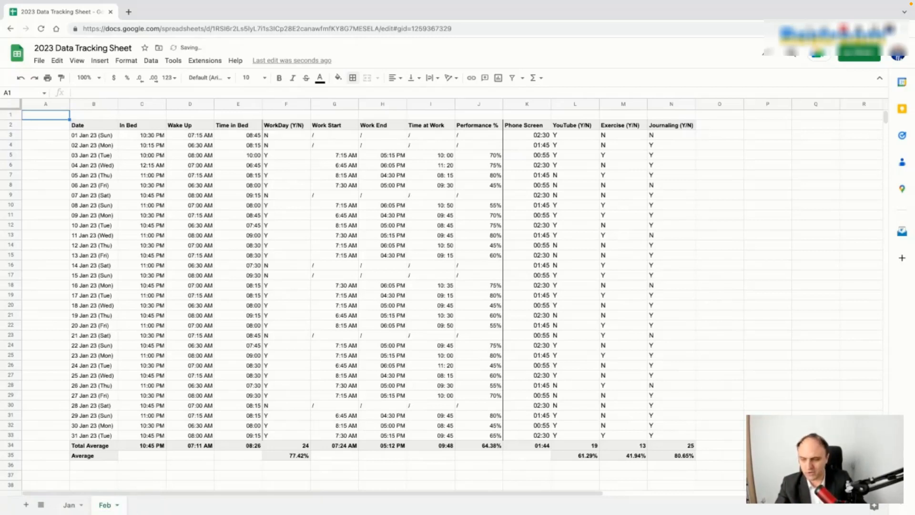
# Step: Select the In Bed and Wake Up times C3:D33 on the Feb sheet
pyautogui.click(147, 137)
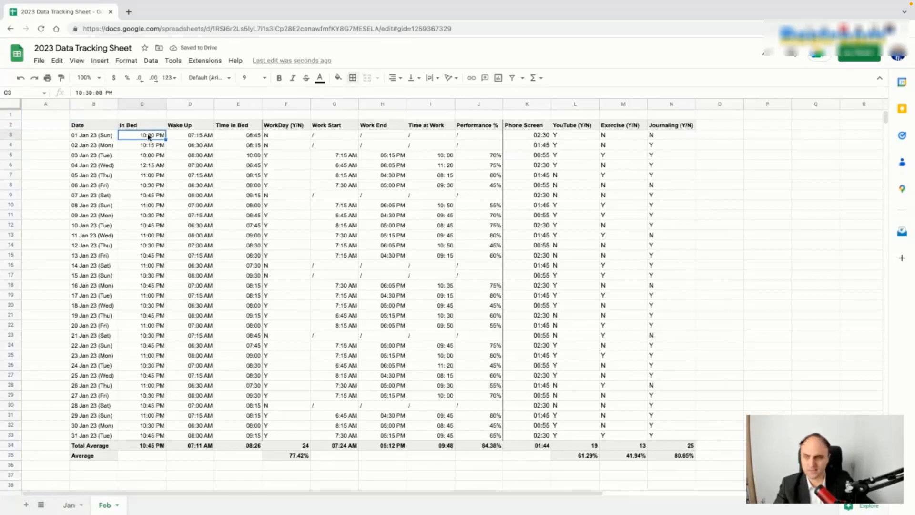
pyautogui.hotkey('shift', 'Right')
pyautogui.hotkey('shift', 'Down')
pyautogui.hotkey('shift', 'Down')
pyautogui.hotkey('shift', 'Down')
pyautogui.hotkey('shift', 'Down')
pyautogui.hotkey('shift', 'Down')
pyautogui.hotkey('shift', 'Down')
pyautogui.hotkey('shift', 'Down')
pyautogui.hotkey('shift', 'Down')
pyautogui.hotkey('shift', 'Down')
pyautogui.hotkey('shift', 'Down')
pyautogui.hotkey('shift', 'Down')
pyautogui.hotkey('shift', 'Down')
pyautogui.hotkey('shift', 'Down')
pyautogui.hotkey('shift', 'Down')
pyautogui.hotkey('shift', 'Down')
pyautogui.hotkey('shift', 'Down')
pyautogui.hotkey('shift', 'Down')
pyautogui.hotkey('shift', 'Down')
pyautogui.hotkey('shift', 'Down')
pyautogui.hotkey('shift', 'Down')
pyautogui.hotkey('shift', 'Down')
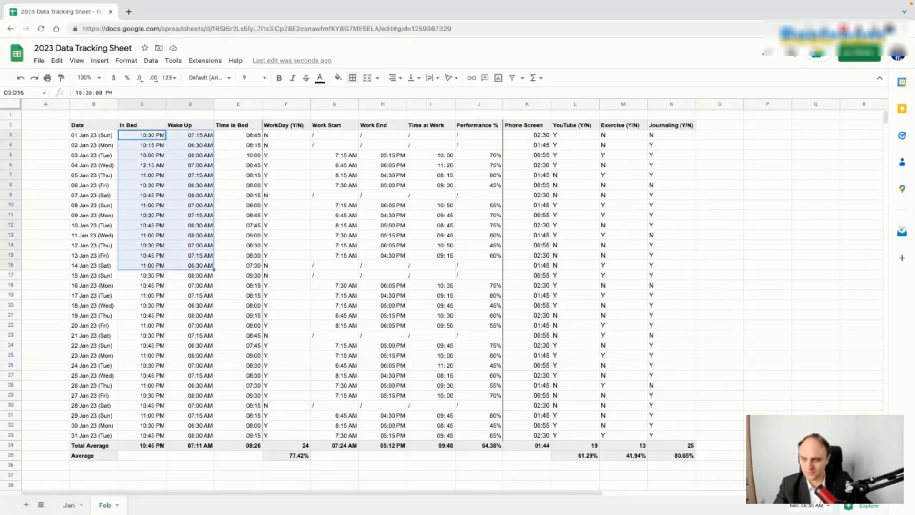
pyautogui.hotkey('shift', 'Down')
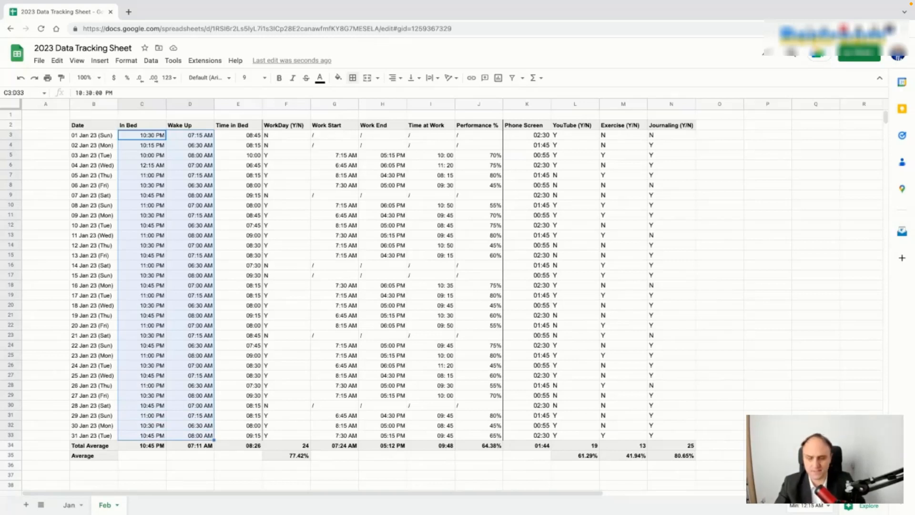
# Step: Clear the In Bed/Wake Up times and the WorkDay and work-hour entries F3:H33
pyautogui.press('Delete')
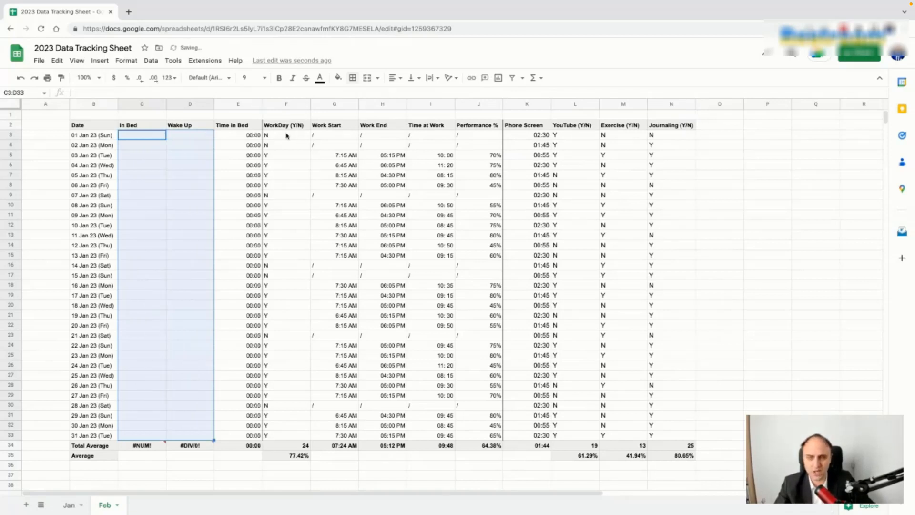
pyautogui.click(286, 136)
pyautogui.hotkey('shift', 'Right')
pyautogui.hotkey('shift', 'Right')
pyautogui.hotkey('shift', 'Right')
pyautogui.hotkey('shift', 'Left')
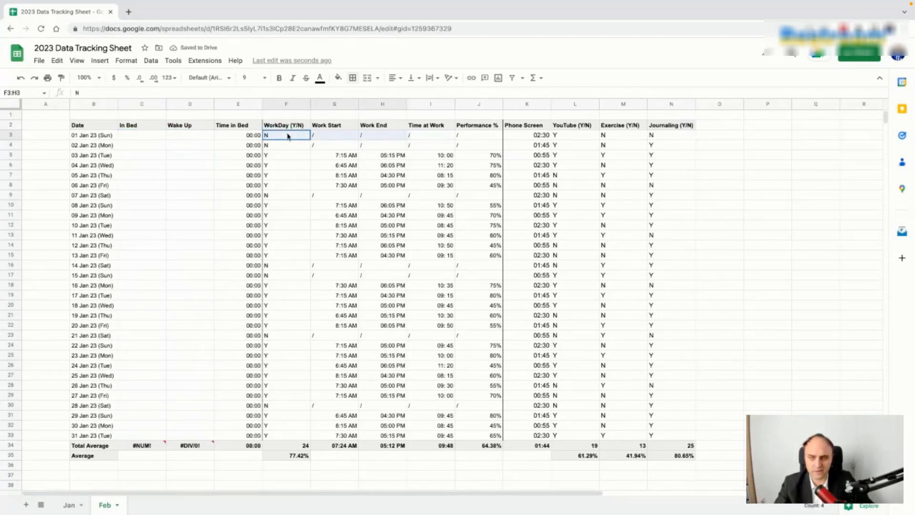
pyautogui.hotkey('shift', 'Down')
pyautogui.hotkey('shift', 'Down')
pyautogui.hotkey('shift', 'Down')
pyautogui.hotkey('shift', 'Down')
pyautogui.hotkey('shift', 'Down')
pyautogui.hotkey('shift', 'Down')
pyautogui.hotkey('shift', 'Down')
pyautogui.hotkey('shift', 'Down')
pyautogui.hotkey('shift', 'Down')
pyautogui.hotkey('shift', 'Down')
pyautogui.hotkey('shift', 'Down')
pyautogui.hotkey('shift', 'Down')
pyautogui.hotkey('shift', 'Down')
pyautogui.hotkey('shift', 'Down')
pyautogui.hotkey('shift', 'Down')
pyautogui.hotkey('shift', 'Down')
pyautogui.hotkey('shift', 'Down')
pyautogui.hotkey('shift', 'Down')
pyautogui.hotkey('shift', 'Down')
pyautogui.hotkey('shift', 'Down')
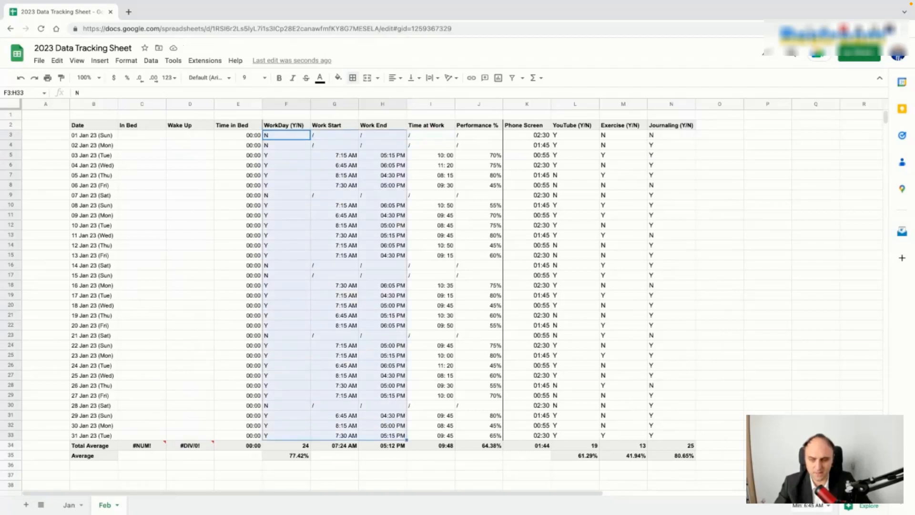
pyautogui.press('Delete')
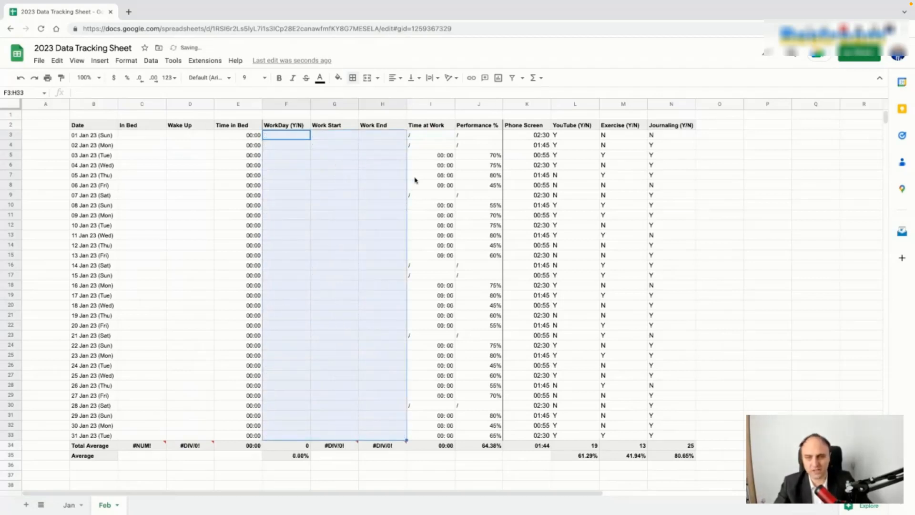
# Step: Clear the Performance % entries J3:J33 and the Phone Screen through Journaling entries K3:N33
pyautogui.click(437, 153)
pyautogui.click(469, 157)
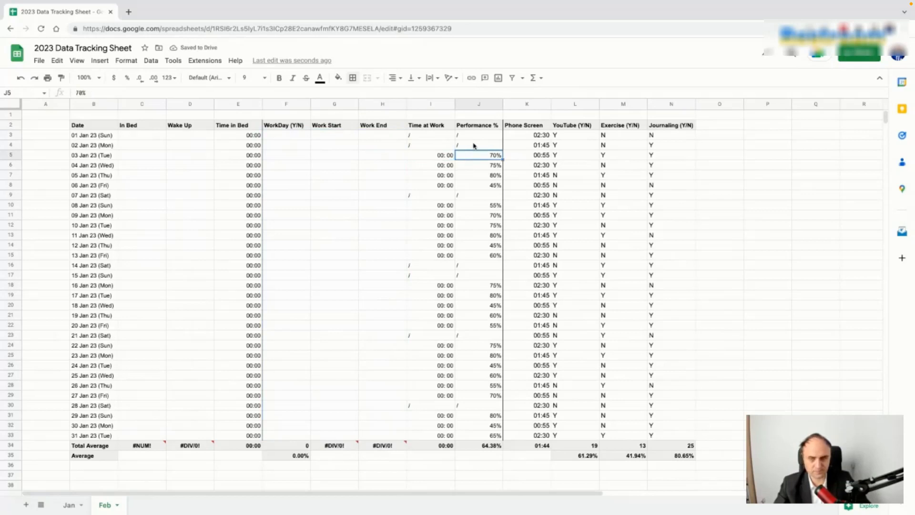
pyautogui.click(480, 137)
pyautogui.hotkey('shift', 'Down')
pyautogui.hotkey('shift', 'Down')
pyautogui.hotkey('shift', 'Down')
pyautogui.hotkey('shift', 'Down')
pyautogui.hotkey('shift', 'Down')
pyautogui.hotkey('shift', 'Down')
pyautogui.hotkey('shift', 'Down')
pyautogui.hotkey('shift', 'Down')
pyautogui.hotkey('shift', 'Down')
pyautogui.hotkey('shift', 'Down')
pyautogui.hotkey('shift', 'Down')
pyautogui.hotkey('shift', 'Down')
pyautogui.hotkey('shift', 'Down')
pyautogui.hotkey('shift', 'Down')
pyautogui.hotkey('shift', 'Down')
pyautogui.hotkey('shift', 'Down')
pyautogui.hotkey('shift', 'Down')
pyautogui.hotkey('shift', 'Down')
pyautogui.hotkey('shift', 'Down')
pyautogui.hotkey('shift', 'Down')
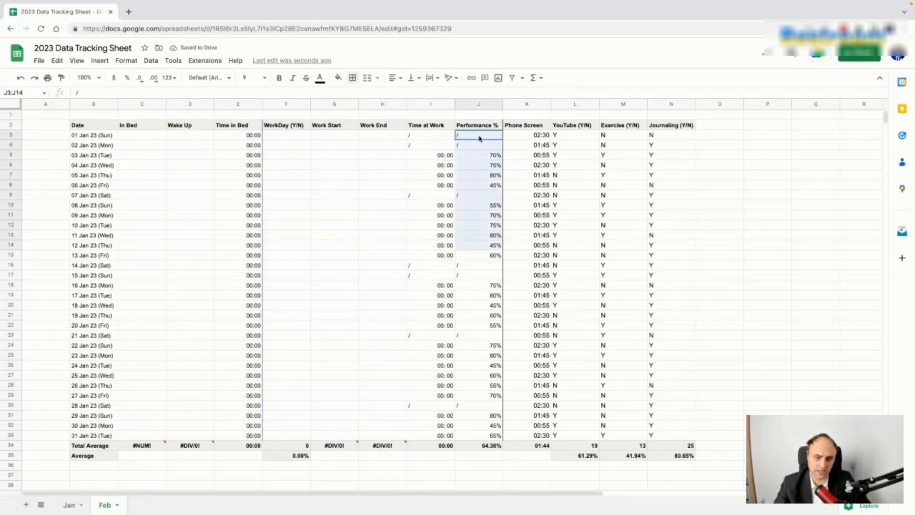
pyautogui.hotkey('shift', 'Up')
pyautogui.press('Delete')
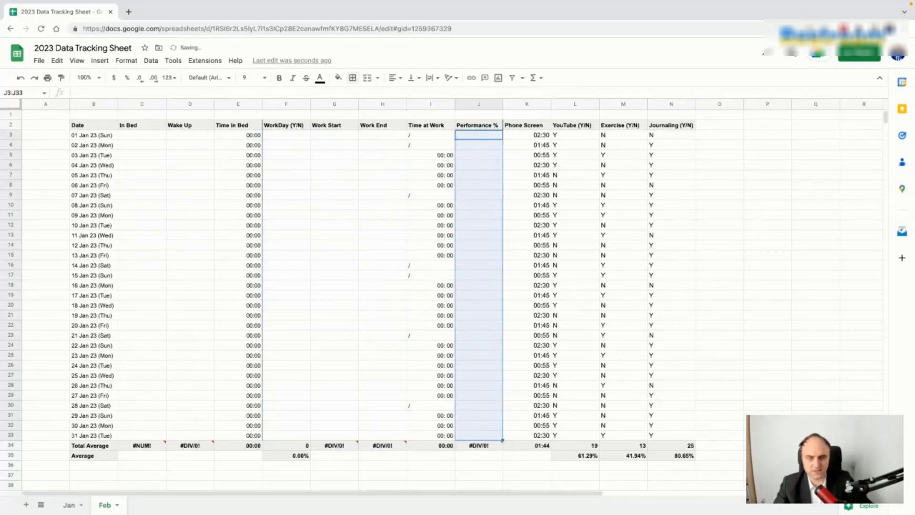
pyautogui.click(535, 135)
pyautogui.hotkey('shift', 'Right')
pyautogui.hotkey('shift', 'Right')
pyautogui.hotkey('shift', 'Right')
pyautogui.hotkey('shift', 'Down')
pyautogui.hotkey('shift', 'Down')
pyautogui.hotkey('shift', 'Down')
pyautogui.hotkey('shift', 'Down')
pyautogui.hotkey('shift', 'Down')
pyautogui.hotkey('shift', 'Down')
pyautogui.hotkey('shift', 'Down')
pyautogui.hotkey('shift', 'Down')
pyautogui.hotkey('shift', 'Down')
pyautogui.hotkey('shift', 'Down')
pyautogui.hotkey('shift', 'Down')
pyautogui.hotkey('shift', 'Down')
pyautogui.hotkey('shift', 'Down')
pyautogui.hotkey('shift', 'Down')
pyautogui.hotkey('shift', 'Down')
pyautogui.hotkey('shift', 'Down')
pyautogui.hotkey('shift', 'Down')
pyautogui.hotkey('shift', 'Down')
pyautogui.hotkey('shift', 'Down')
pyautogui.hotkey('shift', 'Down')
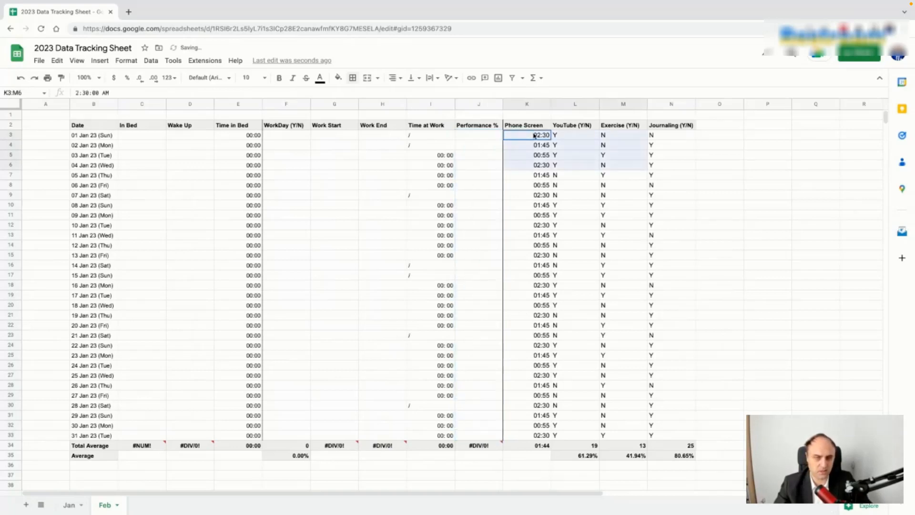
pyautogui.press('Delete')
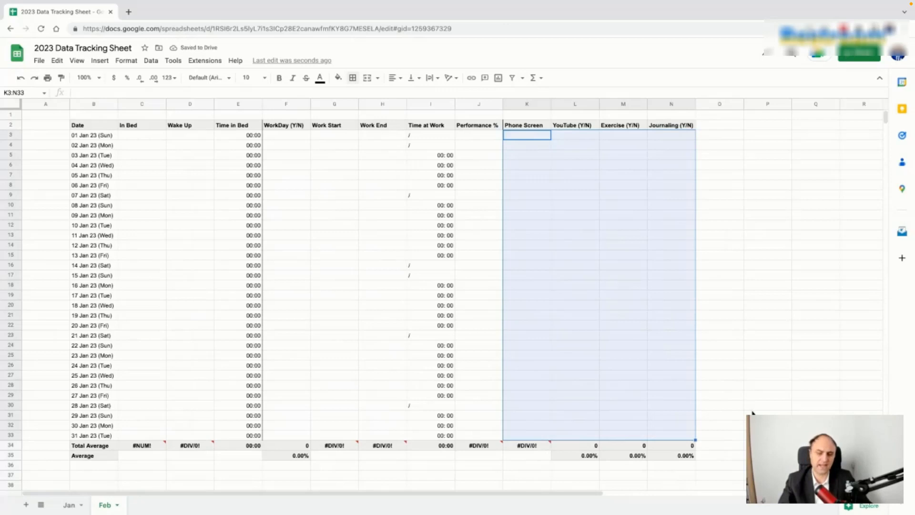
# Step: Set B3 to 01 Feb 23 and fill consecutive dates down to row 33
pyautogui.doubleClick(94, 137)
pyautogui.click(127, 150)
pyautogui.click(93, 175)
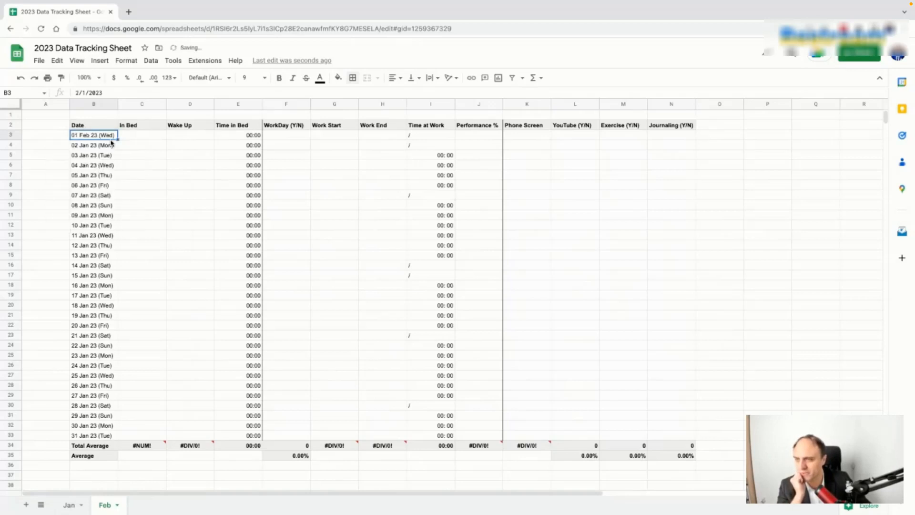
pyautogui.moveTo(117, 139); pyautogui.dragTo(117, 439)
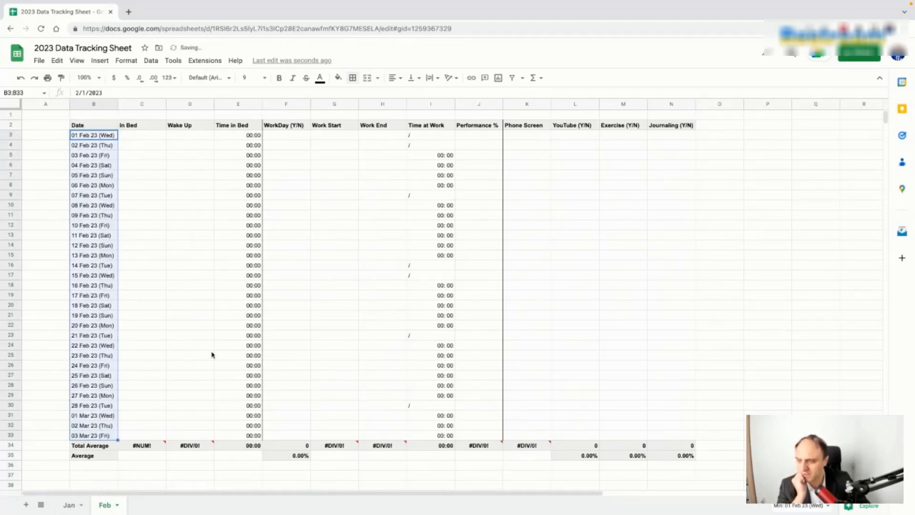
# Step: Clear the three leftover March rows B31:N33 so dates end at 28 Feb 23
pyautogui.click(103, 417)
pyautogui.moveTo(102, 419); pyautogui.dragTo(691, 437)
pyautogui.press('Delete')
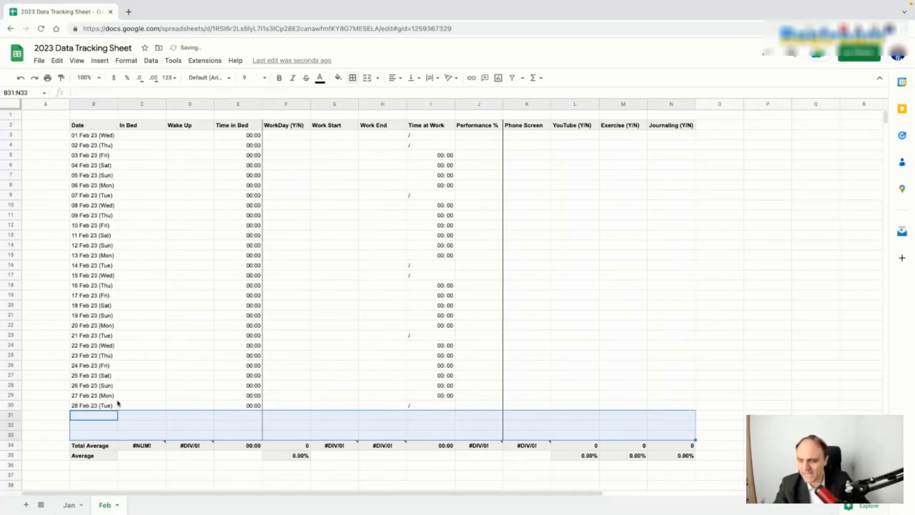
pyautogui.click(109, 408)
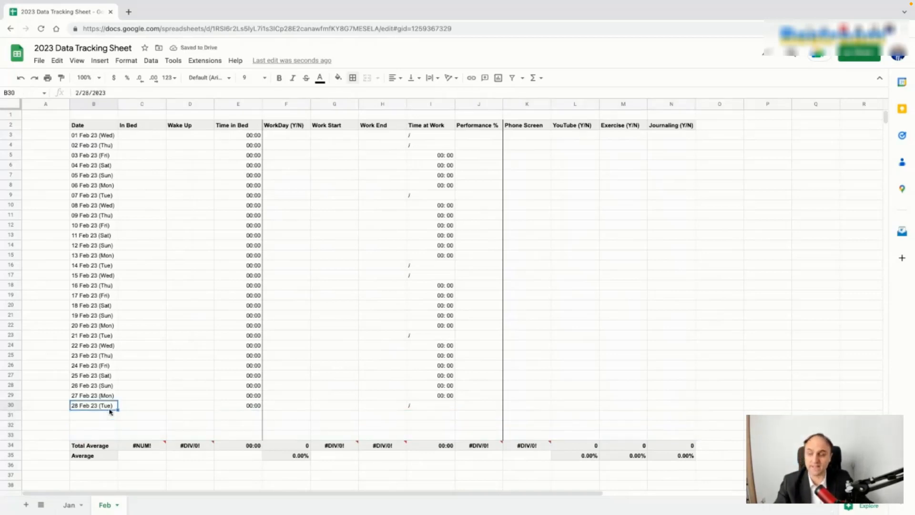
# Step: Change Feb's WorkDay average in F35 to divide by 28 instead of 31
pyautogui.click(150, 447)
pyautogui.click(286, 456)
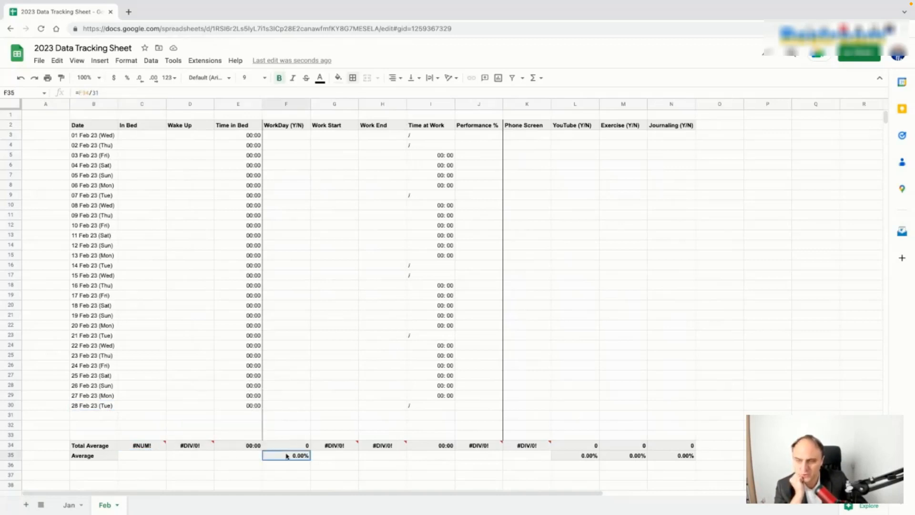
pyautogui.click(106, 92)
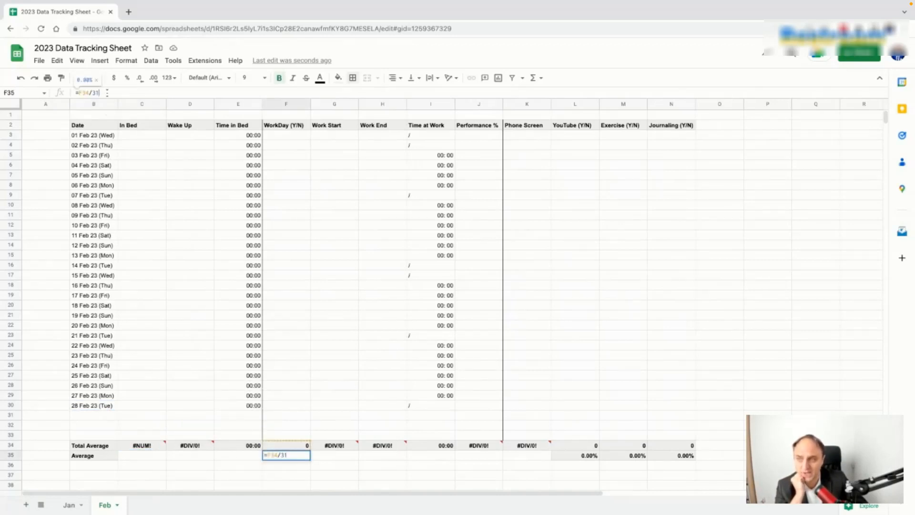
pyautogui.press('BackSpace')
pyautogui.press('BackSpace')
pyautogui.write('28')
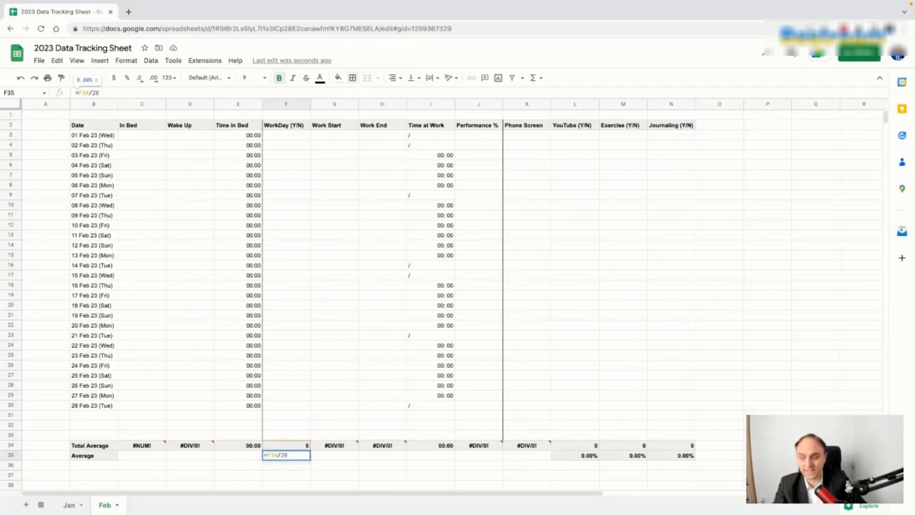
pyautogui.press('Return')
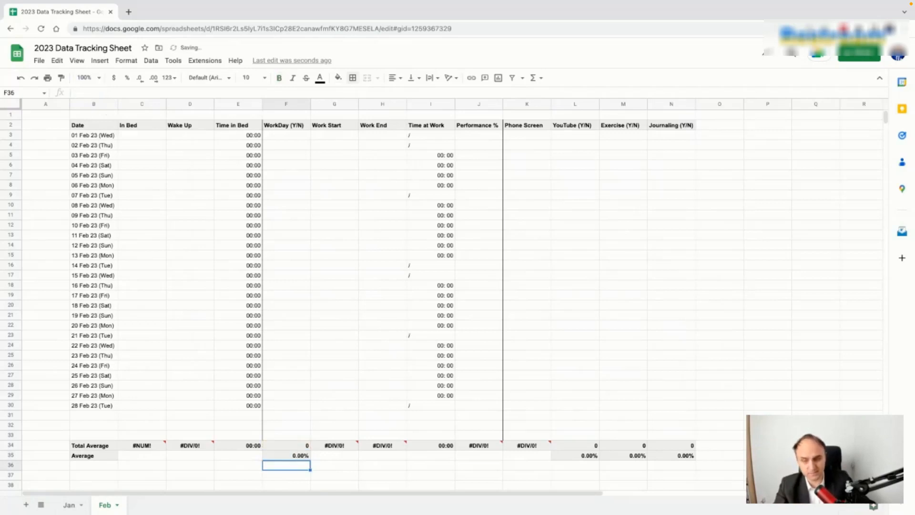
pyautogui.click(444, 447)
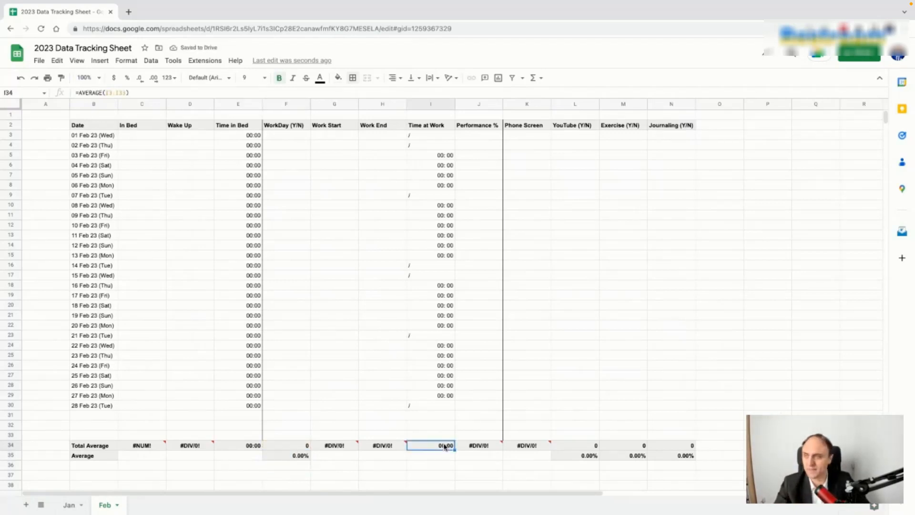
# Step: Update the YouTube and Exercise average formulas, undoing an accidental currency format on Exercise
pyautogui.click(583, 457)
pyautogui.click(115, 93)
pyautogui.press('Return')
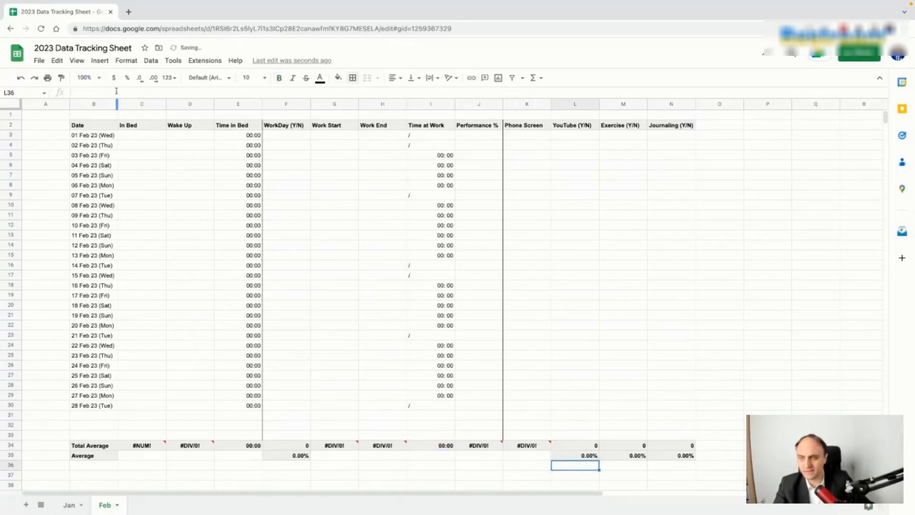
pyautogui.click(626, 459)
pyautogui.click(114, 80)
pyautogui.click(115, 92)
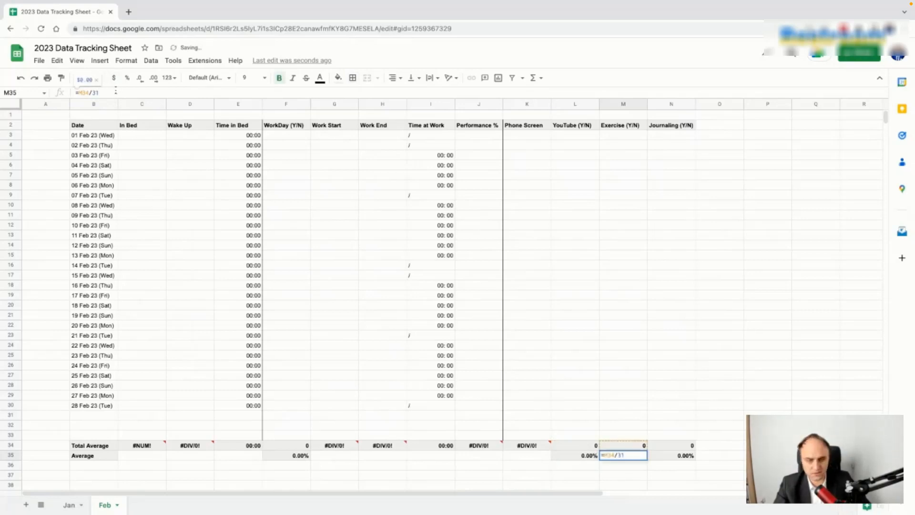
pyautogui.press('Return')
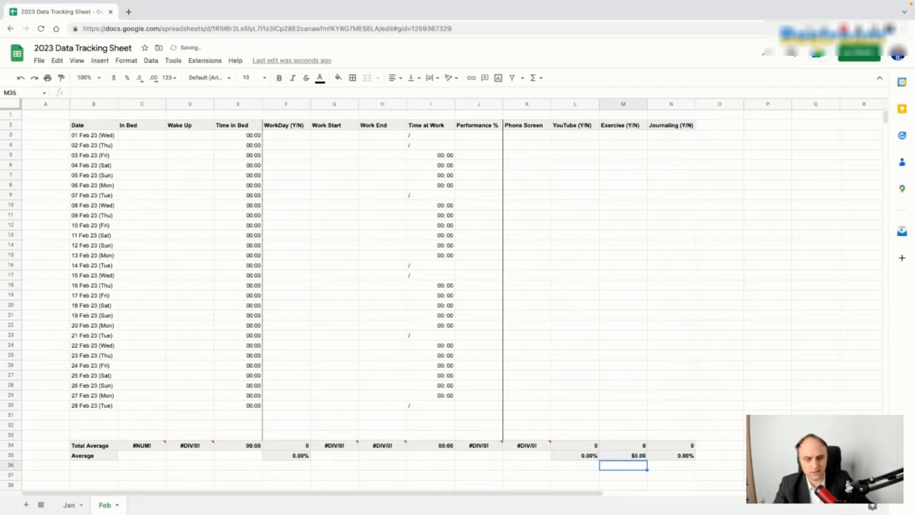
pyautogui.click(640, 454)
pyautogui.hotkey('ctrl', 'z')
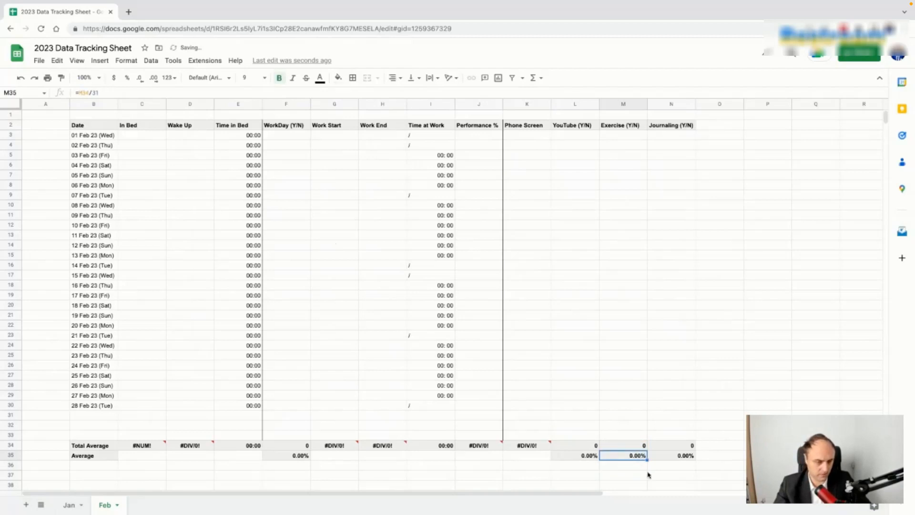
# Step: Copy the 28-day YouTube average into the Exercise and Journaling averages, then select January's entries
pyautogui.click(587, 457)
pyautogui.hotkey('ctrl', 'c')
pyautogui.click(615, 458)
pyautogui.hotkey('ctrl', 'v')
pyautogui.click(673, 457)
pyautogui.hotkey('ctrl', 'v')
pyautogui.click(631, 457)
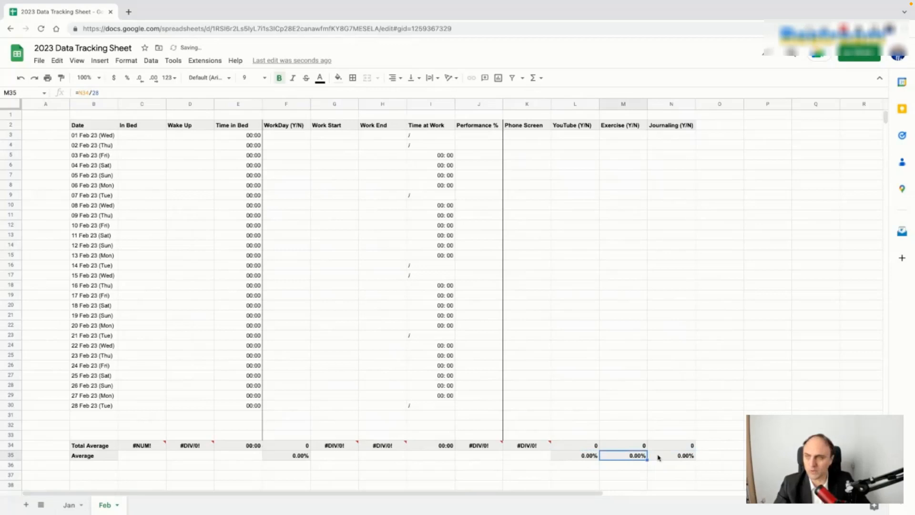
pyautogui.click(70, 505)
pyautogui.moveTo(154, 137); pyautogui.dragTo(640, 390)
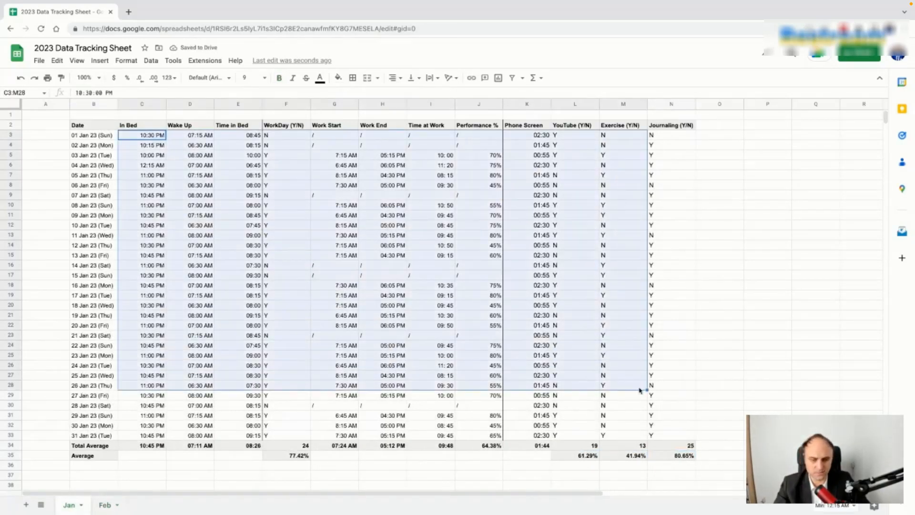
# Step: Paste January's entries from 4 Jan onward into February starting at C3
pyautogui.click(384, 287)
pyautogui.moveTo(148, 166)
pyautogui.mouseDown()
pyautogui.moveTo(634, 377)
pyautogui.moveTo(672, 405)
pyautogui.mouseUp()
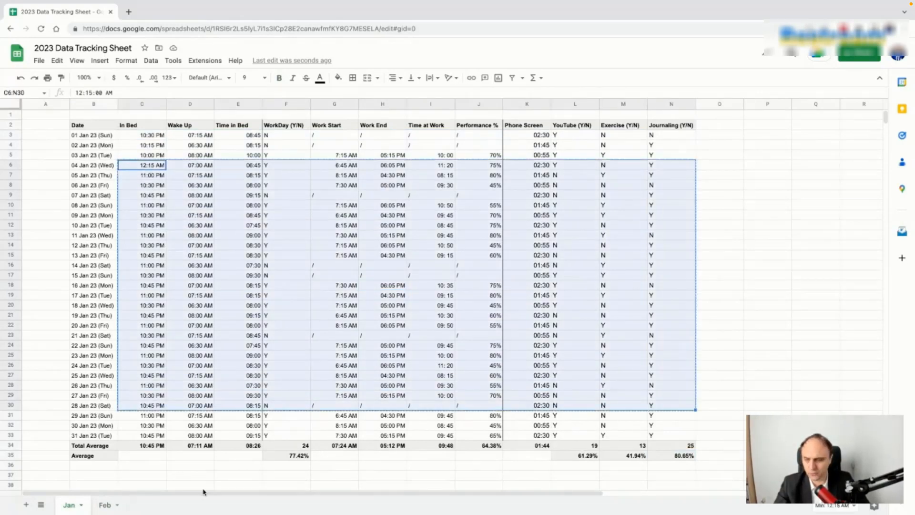
pyautogui.click(105, 505)
pyautogui.click(135, 138)
pyautogui.hotkey('ctrl', 'v')
# Step: Copy the last three filled rows into February's remaining day rows 28–30
pyautogui.moveTo(152, 355); pyautogui.dragTo(652, 380)
pyautogui.hotkey('ctrl', 'c')
pyautogui.click(148, 386)
pyautogui.hotkey('ctrl', 'v')
pyautogui.click(436, 427)
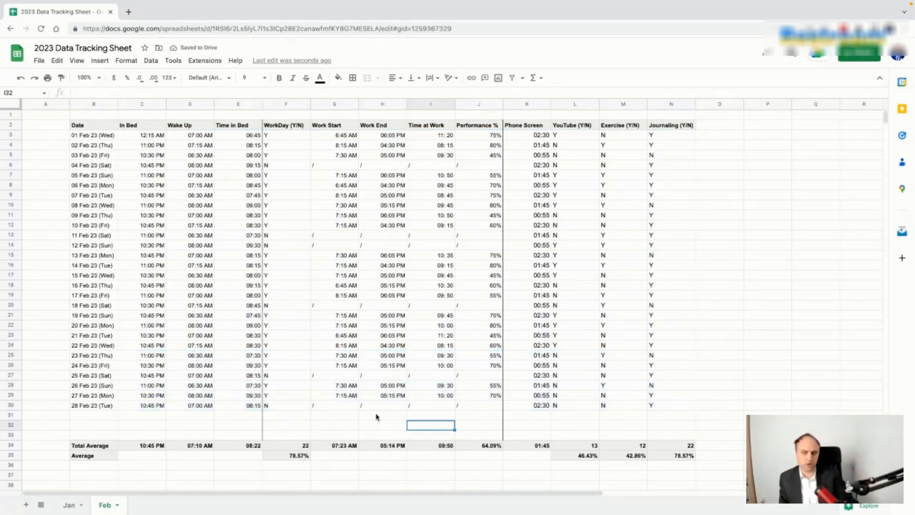
# Step: Compare February's WorkDay and Performance averages with January's
pyautogui.click(297, 458)
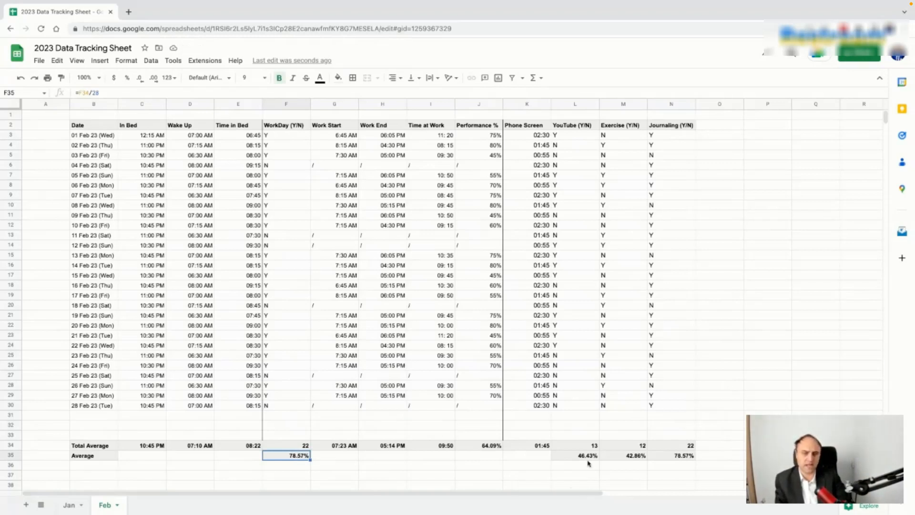
pyautogui.click(485, 457)
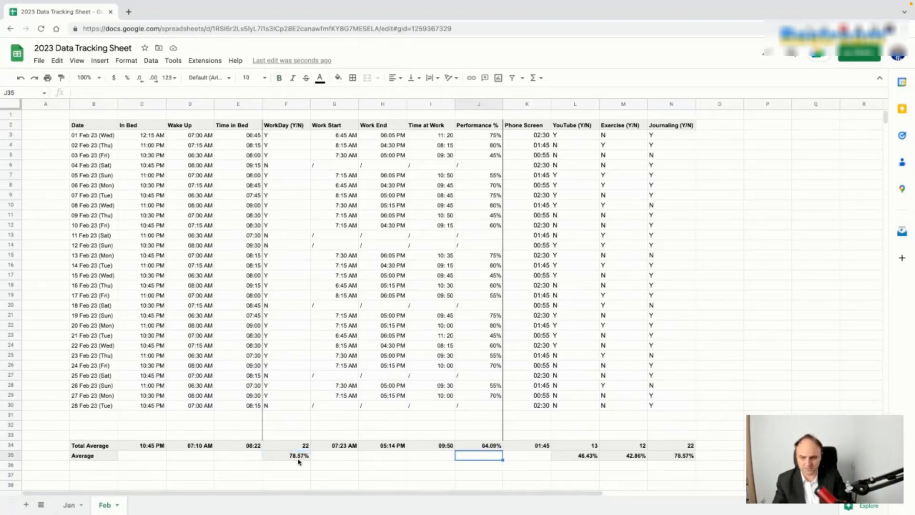
pyautogui.click(299, 459)
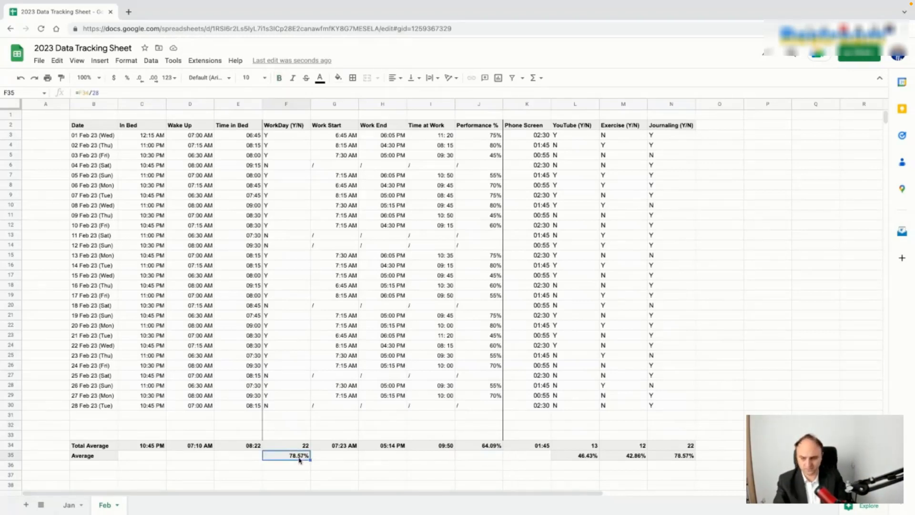
pyautogui.hotkey('ctrl', 'c')
pyautogui.click(490, 447)
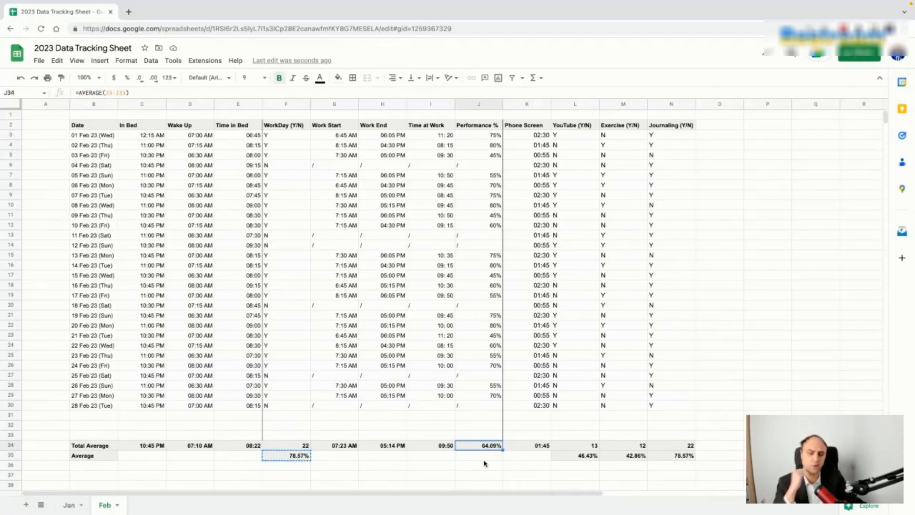
pyautogui.click(68, 510)
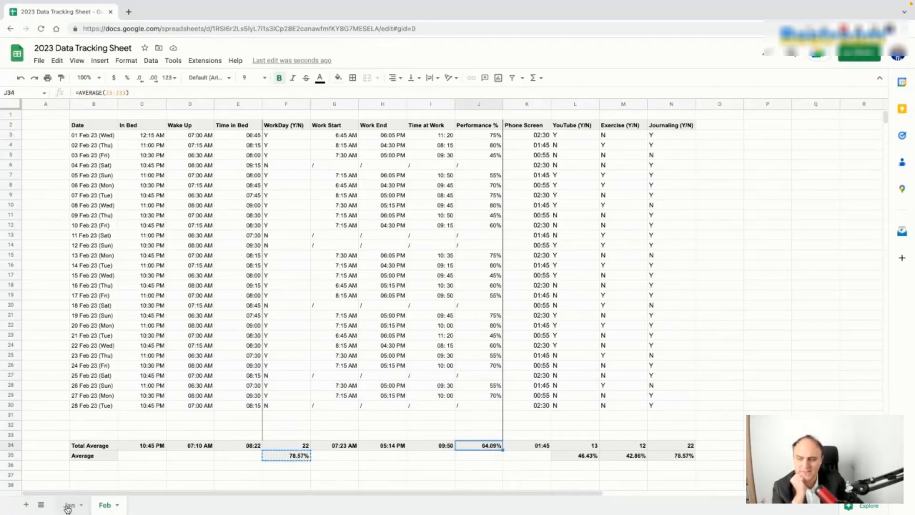
pyautogui.click(485, 445)
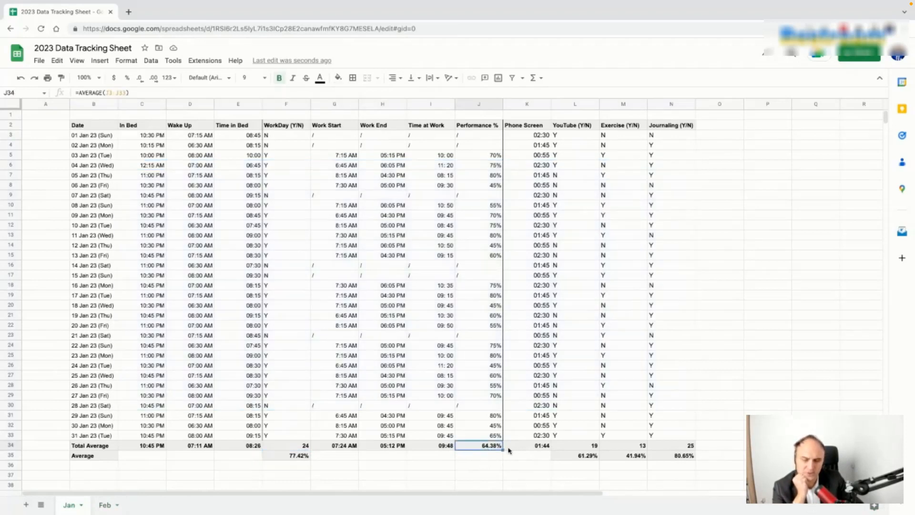
pyautogui.click(105, 506)
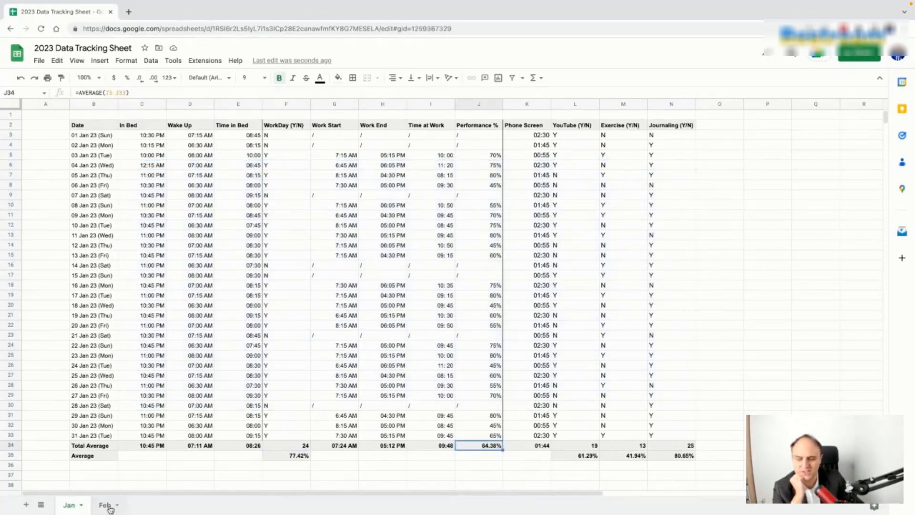
# Step: Duplicate the Jan sheet, move the copy after Feb and name it Mar
pyautogui.rightClick(108, 507)
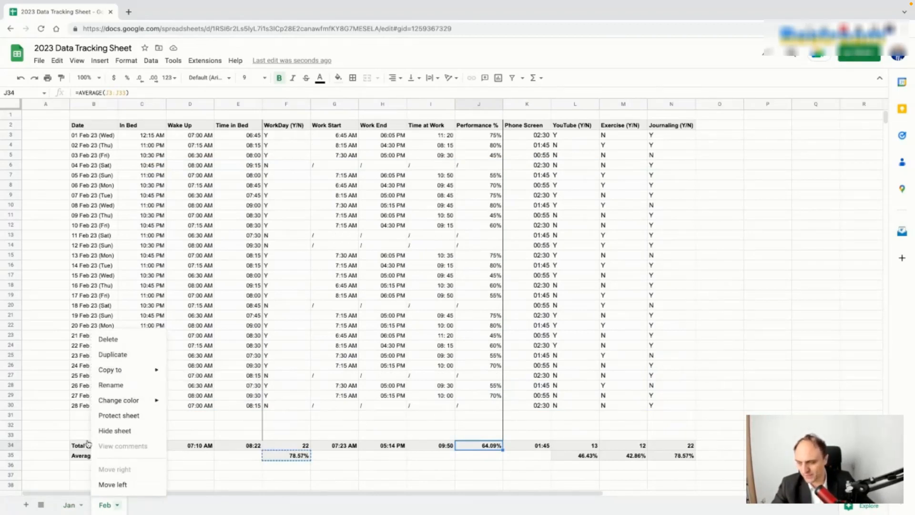
pyautogui.click(72, 509)
pyautogui.rightClick(72, 510)
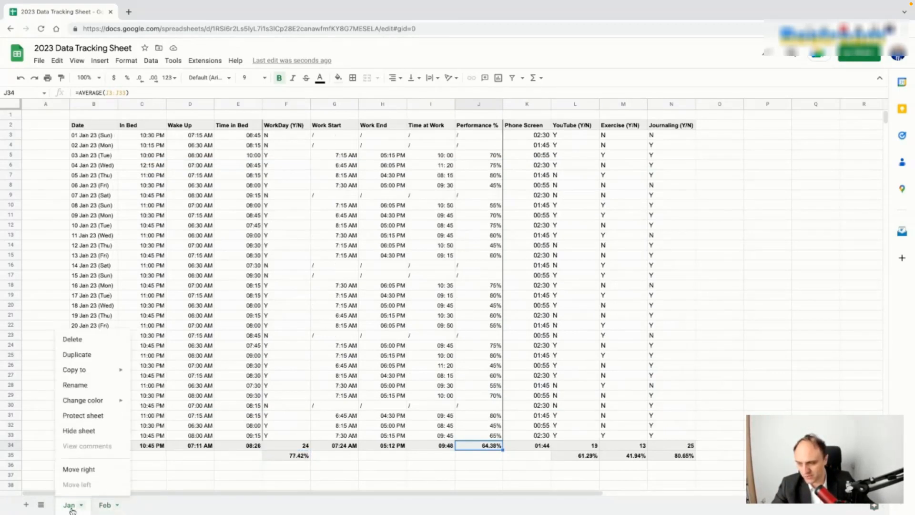
pyautogui.click(78, 354)
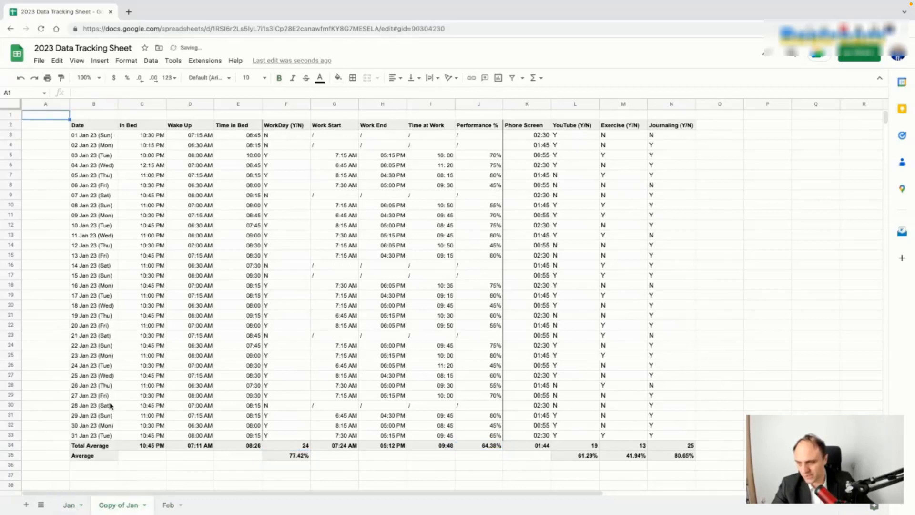
pyautogui.moveTo(130, 506); pyautogui.dragTo(178, 509)
pyautogui.doubleClick(158, 506)
pyautogui.write('Mar')
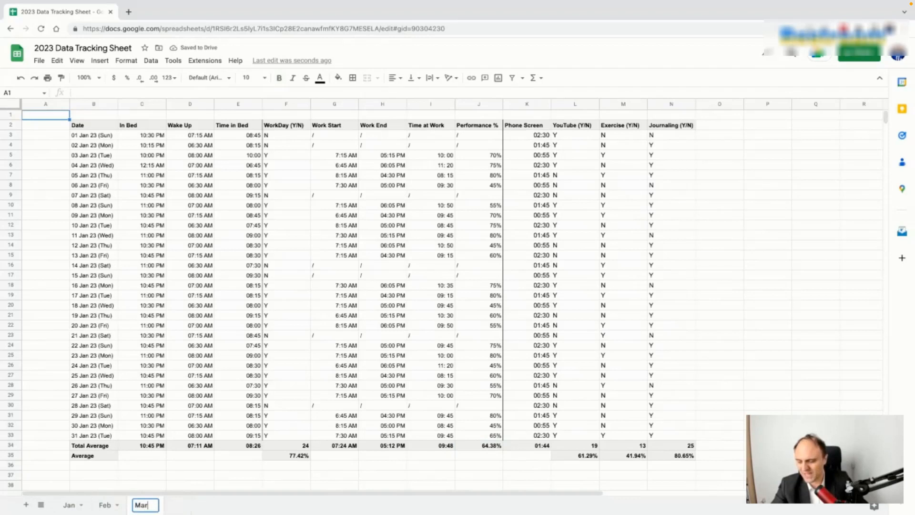
pyautogui.click(170, 478)
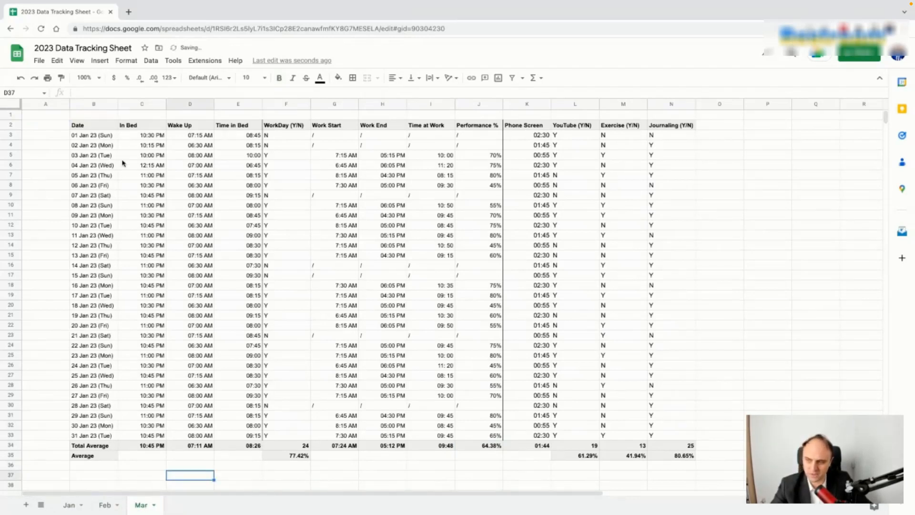
# Step: Set Mar's first date to 1 March 2023 and fill the dates down the column
pyautogui.doubleClick(109, 136)
pyautogui.click(130, 151)
pyautogui.click(131, 152)
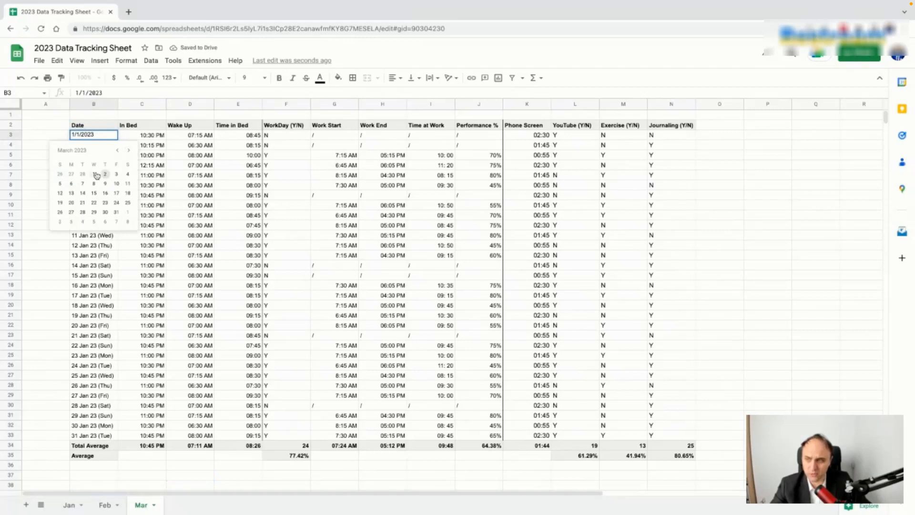
pyautogui.click(94, 174)
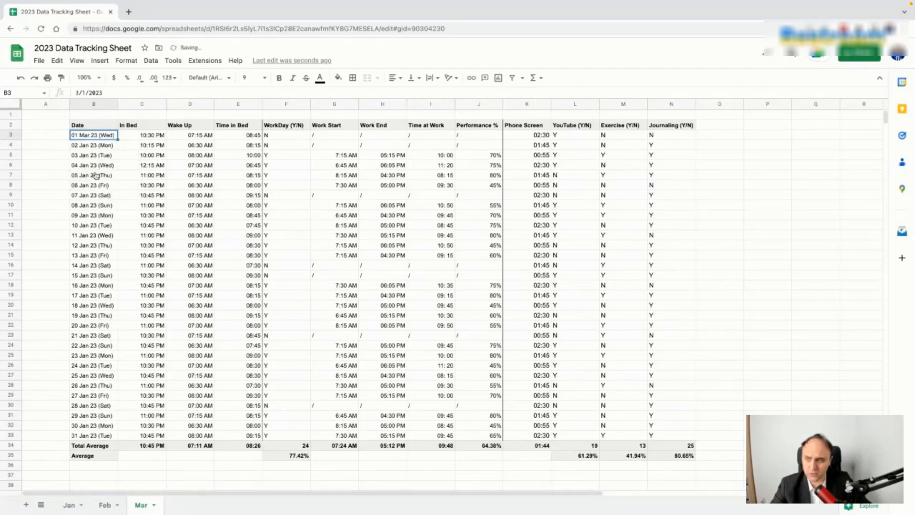
pyautogui.doubleClick(117, 139)
# Step: Clear March's In Bed and Wake Up entries
pyautogui.click(181, 297)
pyautogui.moveTo(148, 138); pyautogui.dragTo(190, 215)
pyautogui.hotkey('shift', 'Down')
pyautogui.hotkey('shift', 'Down')
pyautogui.hotkey('shift', 'Down')
pyautogui.hotkey('shift', 'Down')
pyautogui.hotkey('shift', 'Down')
pyautogui.hotkey('shift', 'Down')
pyautogui.hotkey('shift', 'Down')
pyautogui.hotkey('shift', 'Down')
pyautogui.hotkey('shift', 'Down')
pyautogui.hotkey('shift', 'Down')
pyautogui.hotkey('shift', 'Down')
pyautogui.hotkey('shift', 'Down')
pyautogui.hotkey('shift', 'Down')
pyautogui.hotkey('shift', 'Down')
pyautogui.hotkey('shift', 'Down')
pyautogui.hotkey('shift', 'Down')
pyautogui.hotkey('shift', 'Down')
pyautogui.hotkey('shift', 'Down')
pyautogui.hotkey('shift', 'Down')
pyautogui.hotkey('shift', 'Down')
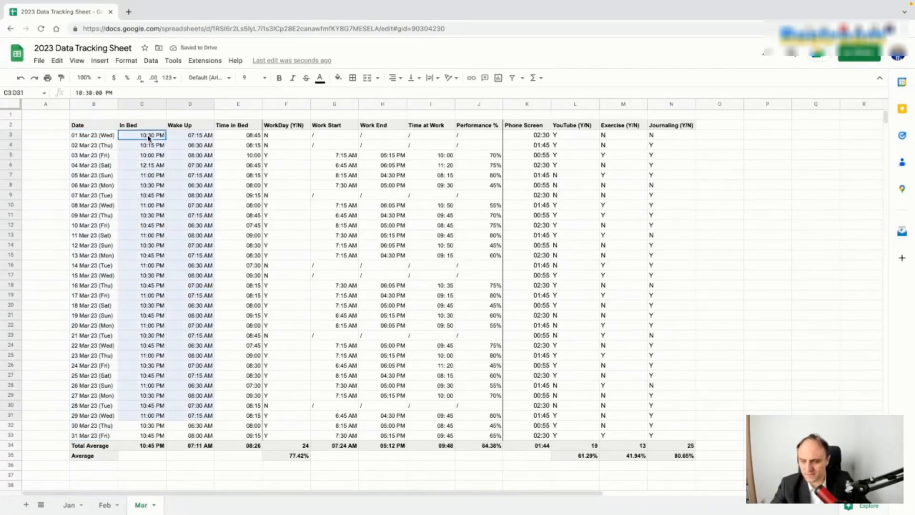
pyautogui.hotkey('shift', 'Up')
pyautogui.press('Delete')
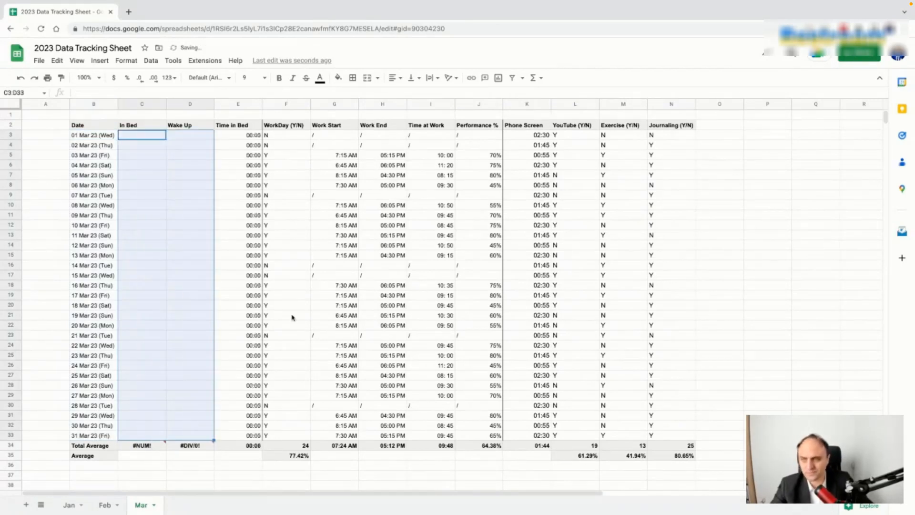
# Step: Clear March's WorkDay, Work Start and Work End entries in F3:H33
pyautogui.click(300, 206)
pyautogui.click(294, 136)
pyautogui.hotkey('shift', 'Right')
pyautogui.hotkey('shift', 'Right')
pyautogui.hotkey('shift', 'Down')
pyautogui.hotkey('shift', 'Down')
pyautogui.hotkey('shift', 'Down')
pyautogui.hotkey('shift', 'Down')
pyautogui.hotkey('shift', 'Down')
pyautogui.hotkey('shift', 'Down')
pyautogui.hotkey('shift', 'Down')
pyautogui.hotkey('shift', 'Down')
pyautogui.hotkey('shift', 'Down')
pyautogui.hotkey('shift', 'Down')
pyautogui.hotkey('shift', 'Down')
pyautogui.hotkey('shift', 'Down')
pyautogui.hotkey('shift', 'Down')
pyautogui.hotkey('shift', 'Down')
pyautogui.hotkey('shift', 'Down')
pyautogui.hotkey('shift', 'Down')
pyautogui.hotkey('shift', 'Down')
pyautogui.hotkey('shift', 'Down')
pyautogui.hotkey('shift', 'Down')
pyautogui.hotkey('shift', 'Down')
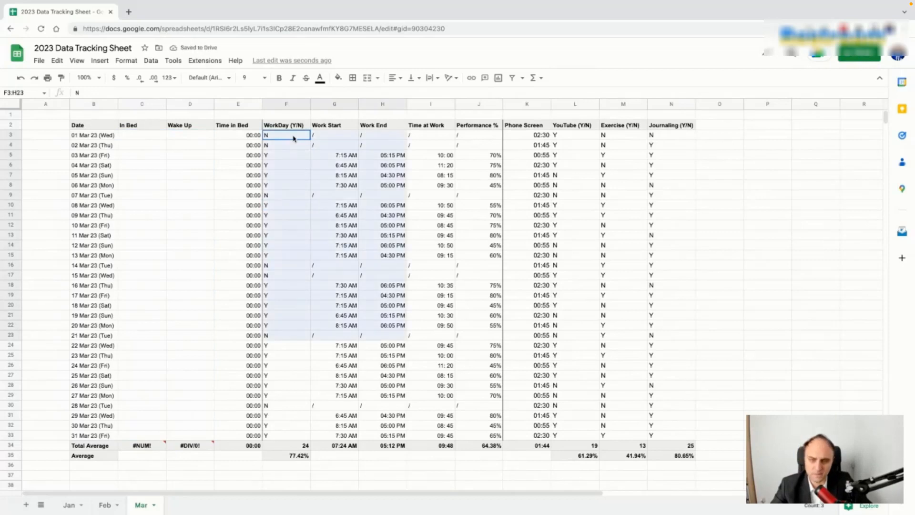
pyautogui.hotkey('shift', 'Down')
pyautogui.hotkey('shift', 'Down')
pyautogui.hotkey('shift', 'Down')
pyautogui.hotkey('shift', 'Down')
pyautogui.hotkey('shift', 'Down')
pyautogui.hotkey('shift', 'Down')
pyautogui.hotkey('shift', 'Down')
pyautogui.hotkey('shift', 'Down')
pyautogui.hotkey('shift', 'Down')
pyautogui.hotkey('shift', 'Down')
pyautogui.press('Delete')
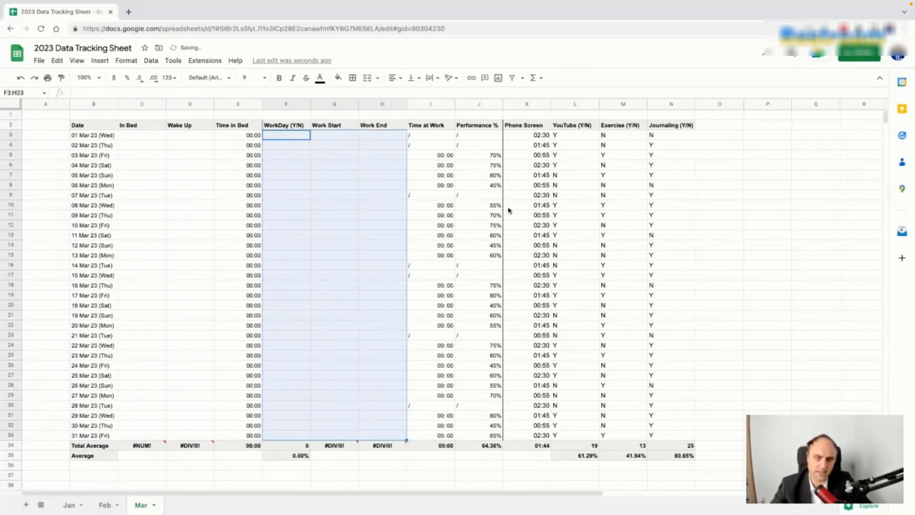
# Step: Clear March's Performance through Journaling entries in J3:N33
pyautogui.click(486, 136)
pyautogui.hotkey('shift', 'Right')
pyautogui.hotkey('shift', 'Right')
pyautogui.hotkey('shift', 'Right')
pyautogui.hotkey('shift', 'Right')
pyautogui.hotkey('shift', 'Down')
pyautogui.hotkey('shift', 'Down')
pyautogui.hotkey('shift', 'Down')
pyautogui.hotkey('shift', 'Down')
pyautogui.hotkey('shift', 'Down')
pyautogui.hotkey('shift', 'Down')
pyautogui.hotkey('shift', 'Down')
pyautogui.hotkey('shift', 'Down')
pyautogui.hotkey('shift', 'Down')
pyautogui.hotkey('shift', 'Down')
pyautogui.hotkey('shift', 'Down')
pyautogui.hotkey('shift', 'Down')
pyautogui.hotkey('shift', 'Down')
pyautogui.hotkey('shift', 'Down')
pyautogui.hotkey('shift', 'Down')
pyautogui.hotkey('shift', 'Down')
pyautogui.hotkey('shift', 'Down')
pyautogui.hotkey('shift', 'Down')
pyautogui.hotkey('shift', 'Down')
pyautogui.hotkey('shift', 'Down')
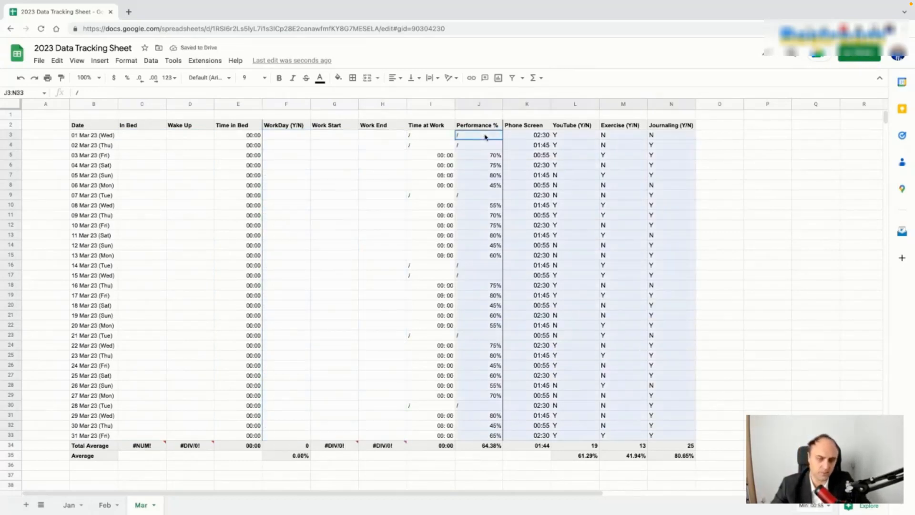
pyautogui.press('Delete')
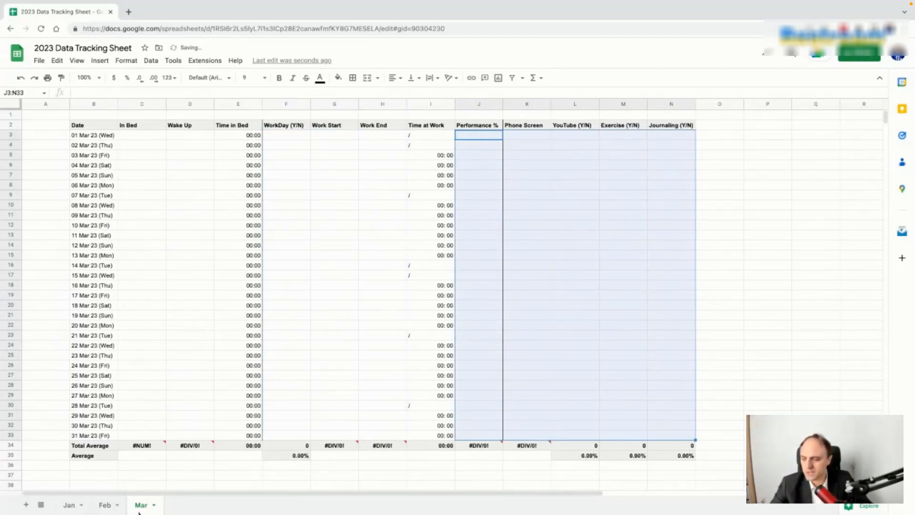
# Step: Duplicate the Mar sheet and name the copy Apr
pyautogui.click(145, 506)
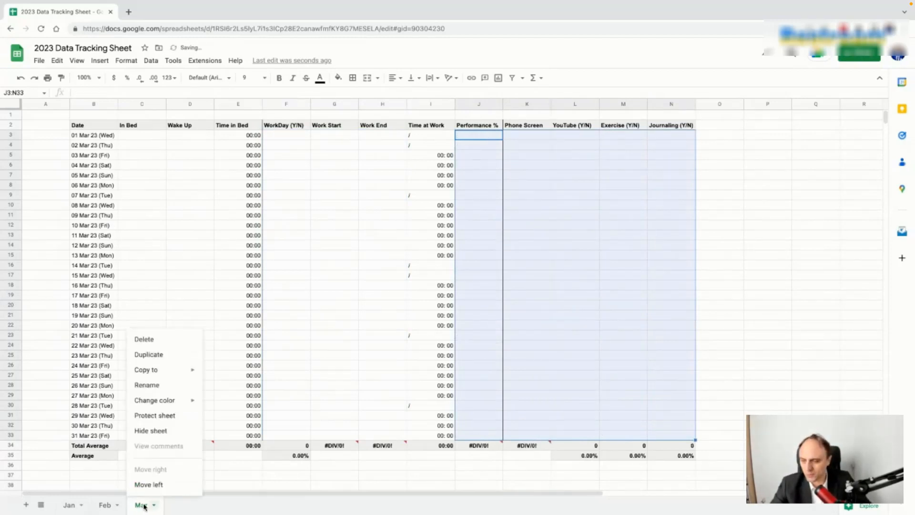
pyautogui.click(160, 362)
pyautogui.doubleClick(189, 508)
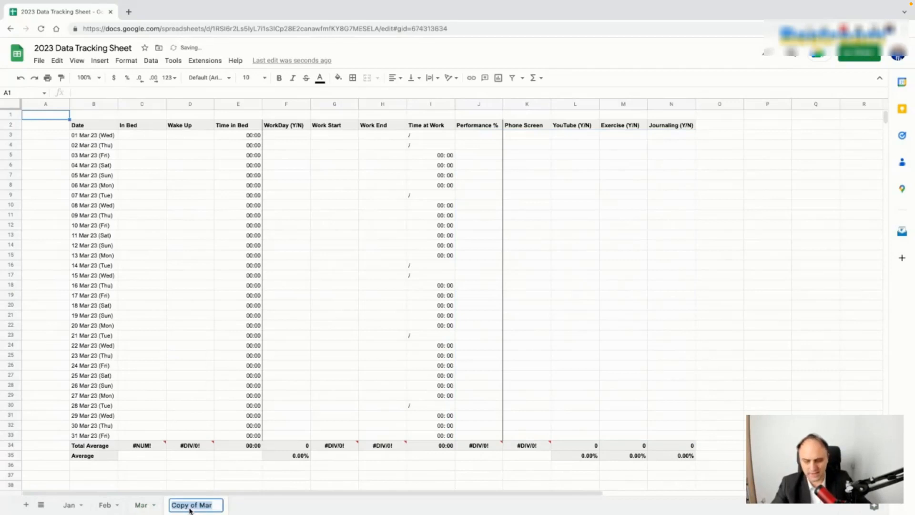
pyautogui.write('Apr')
pyautogui.click(202, 152)
# Step: Set dates to 01–30 Apr 23 starting at B3 and clear the leftover row 33
pyautogui.doubleClick(98, 138)
pyautogui.click(129, 151)
pyautogui.click(128, 174)
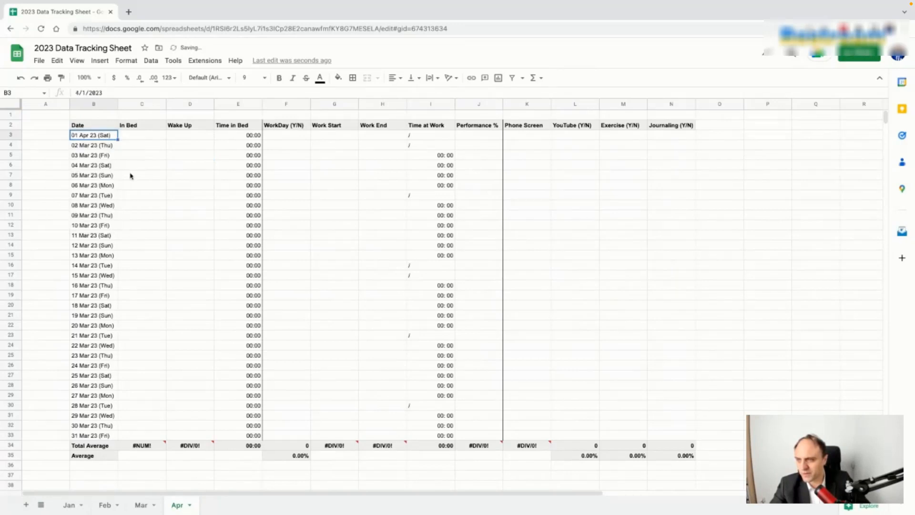
pyautogui.moveTo(119, 140); pyautogui.dragTo(575, 436)
pyautogui.click(107, 437)
pyautogui.press('Delete')
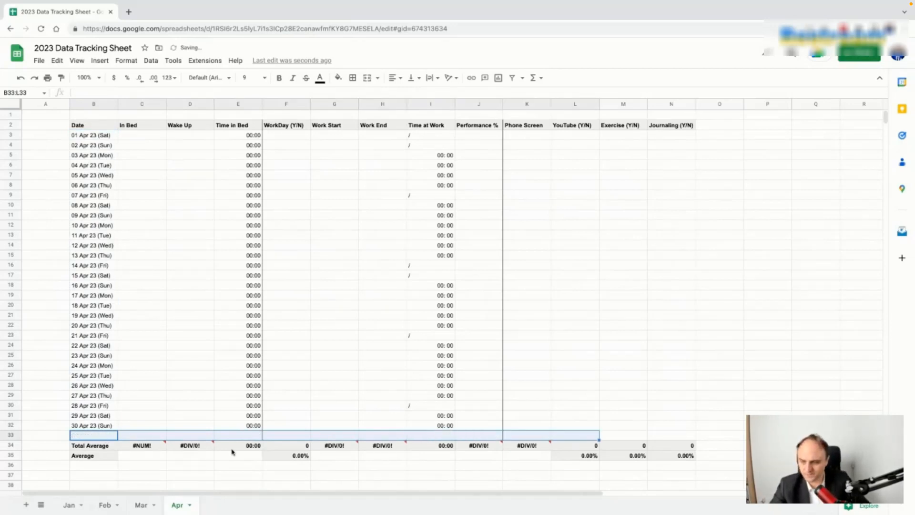
# Step: Change the WorkDay average in F35 to divide by 30
pyautogui.click(293, 454)
pyautogui.click(112, 94)
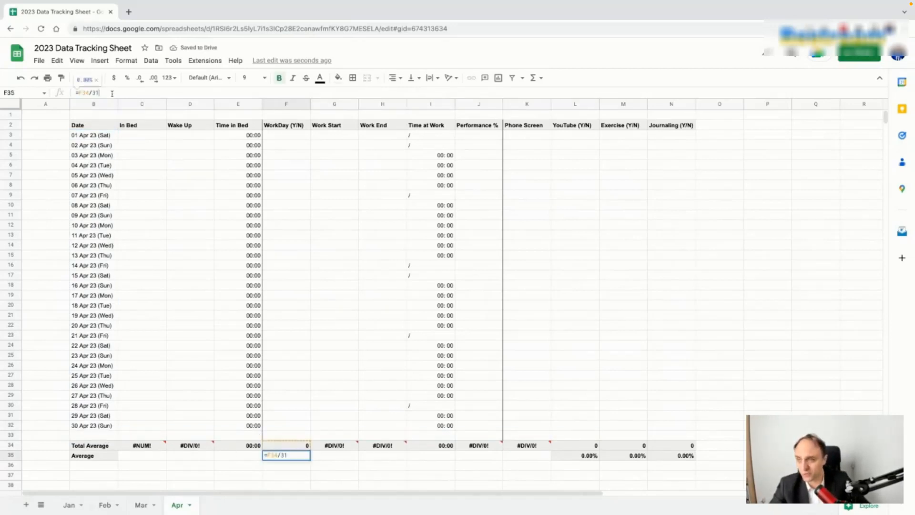
pyautogui.press('Return')
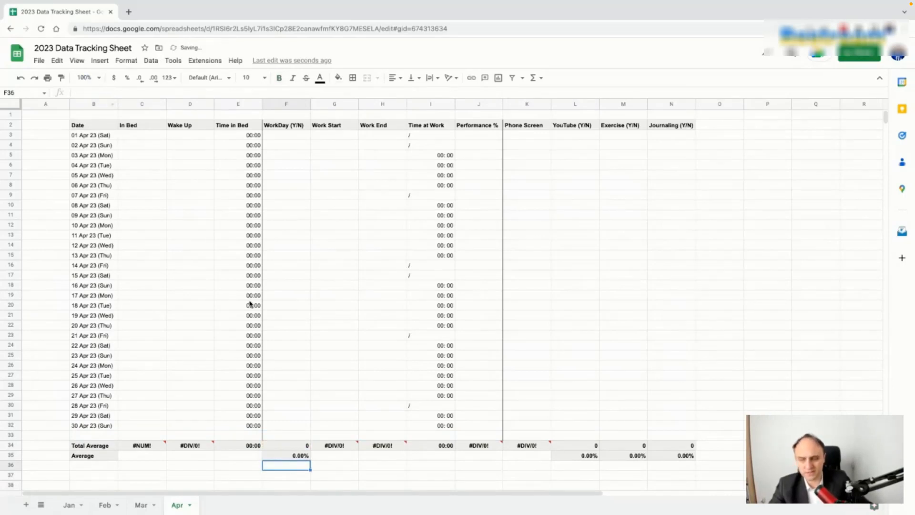
pyautogui.click(280, 453)
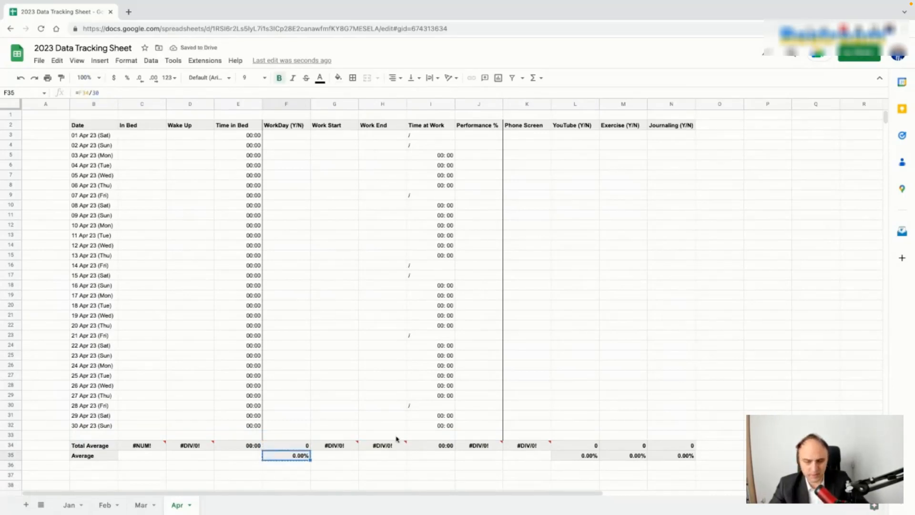
# Step: Paste the 30-day average formula into L35, M35 and N35 and verify each
pyautogui.click(579, 456)
pyautogui.write('0.00%')
pyautogui.click(620, 457)
pyautogui.write('0.00%')
pyautogui.click(664, 458)
pyautogui.write('0.00%')
pyautogui.click(589, 458)
pyautogui.press('Return')
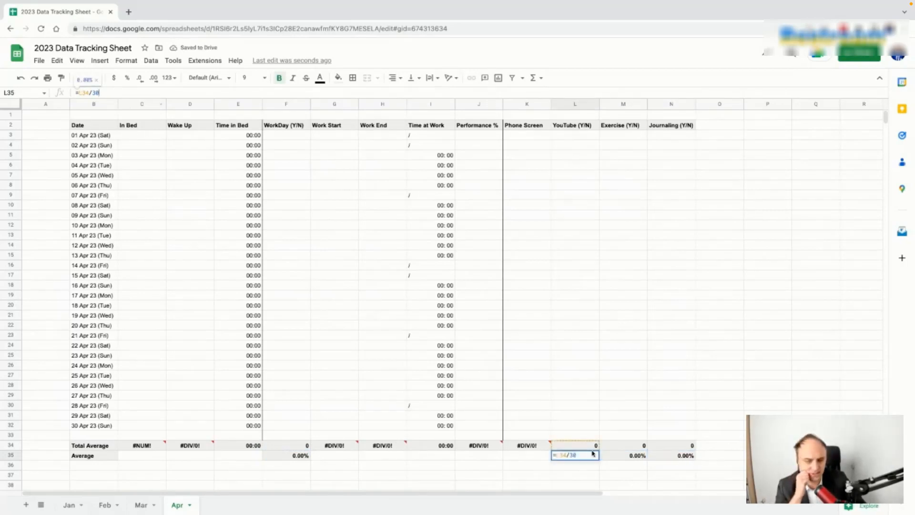
pyautogui.click(641, 458)
pyautogui.click(672, 458)
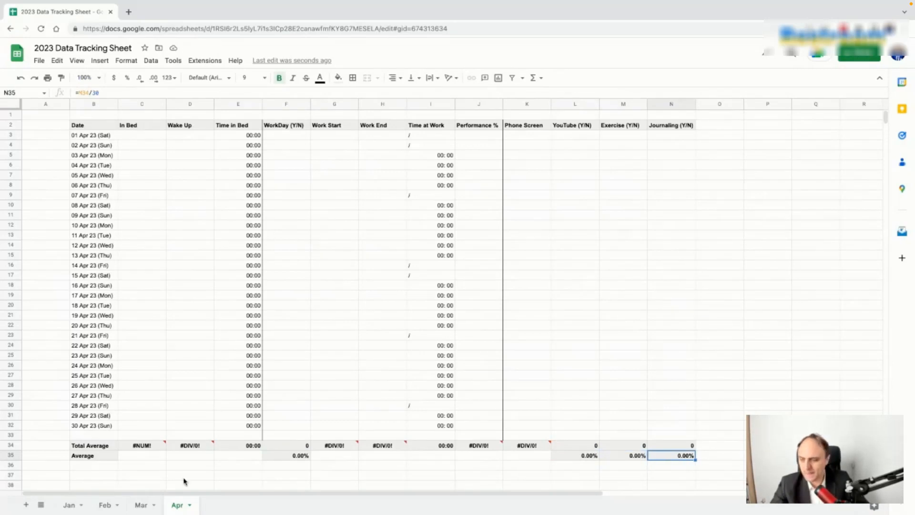
# Step: Duplicate the Apr sheet and name the copy May
pyautogui.rightClick(181, 510)
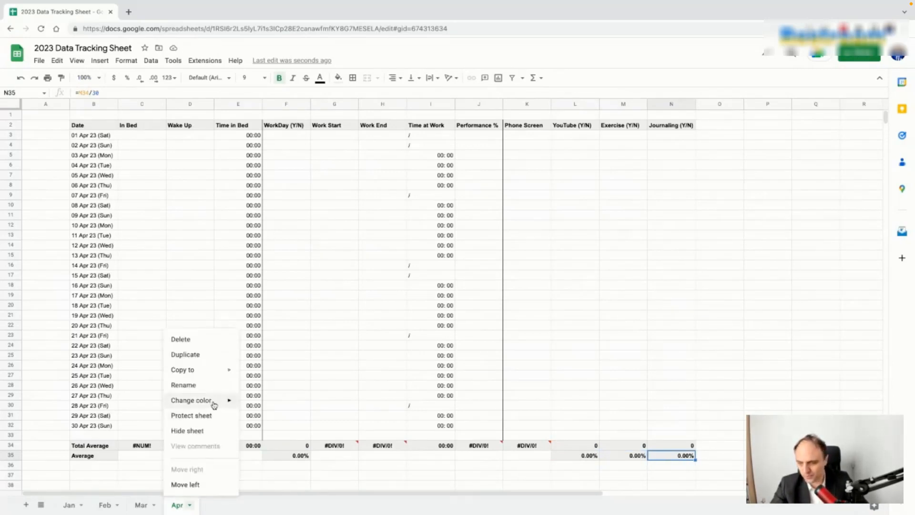
pyautogui.click(211, 355)
pyautogui.doubleClick(229, 506)
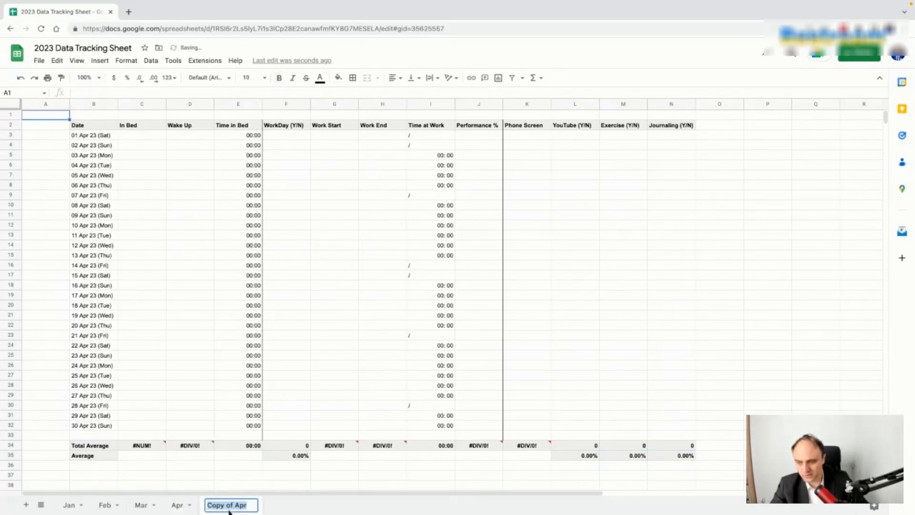
pyautogui.write('May')
pyautogui.press('Return')
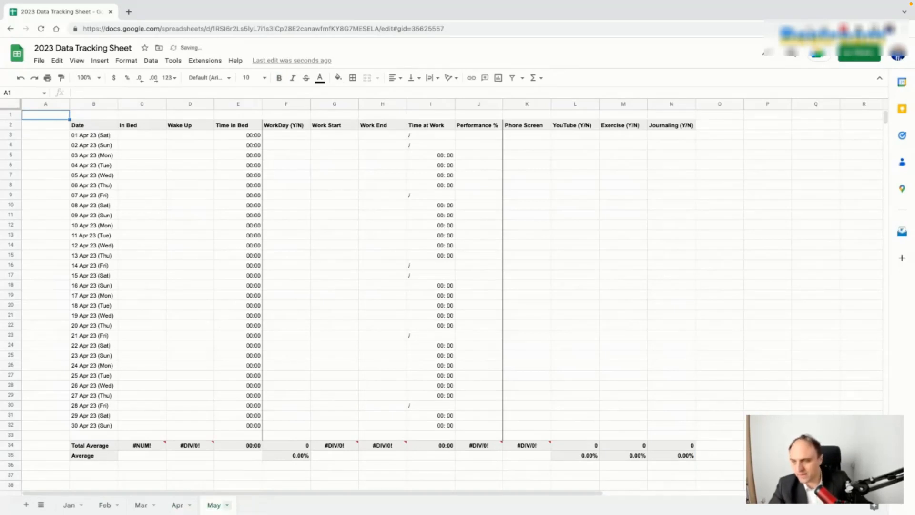
# Step: Set May's dates to run from 01 May 23 to 31 May 23 in B3:B33
pyautogui.doubleClick(102, 135)
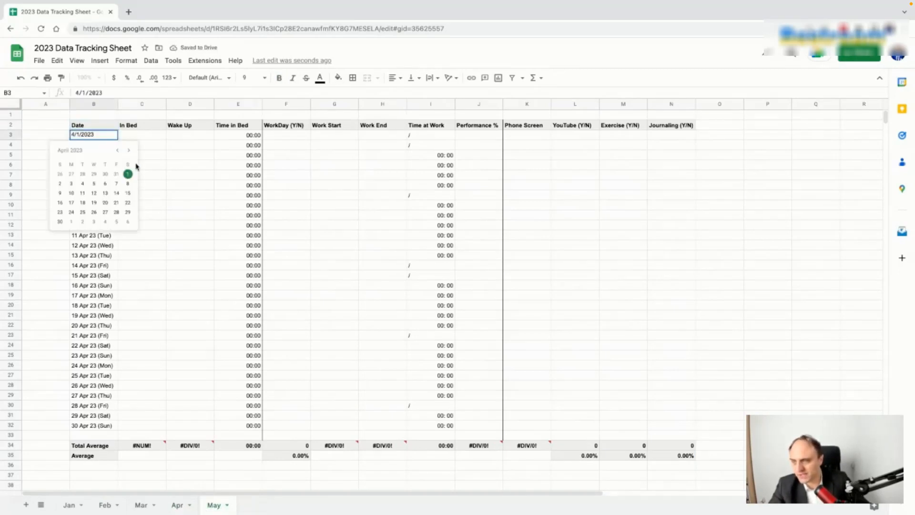
pyautogui.click(129, 151)
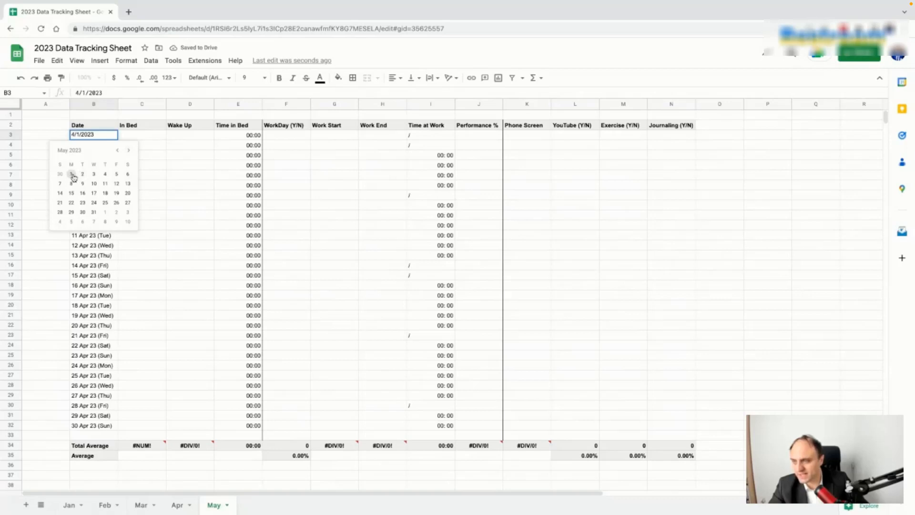
pyautogui.click(71, 175)
pyautogui.moveTo(118, 140); pyautogui.dragTo(117, 426)
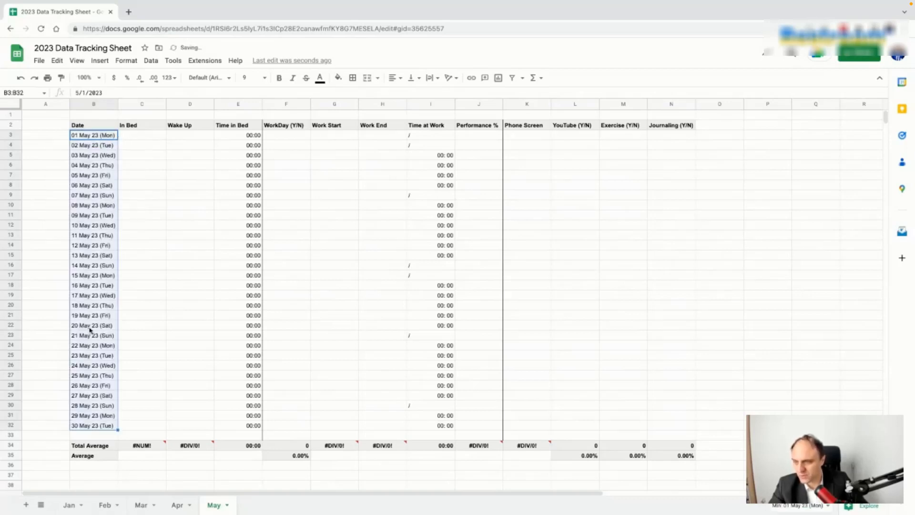
pyautogui.click(93, 336)
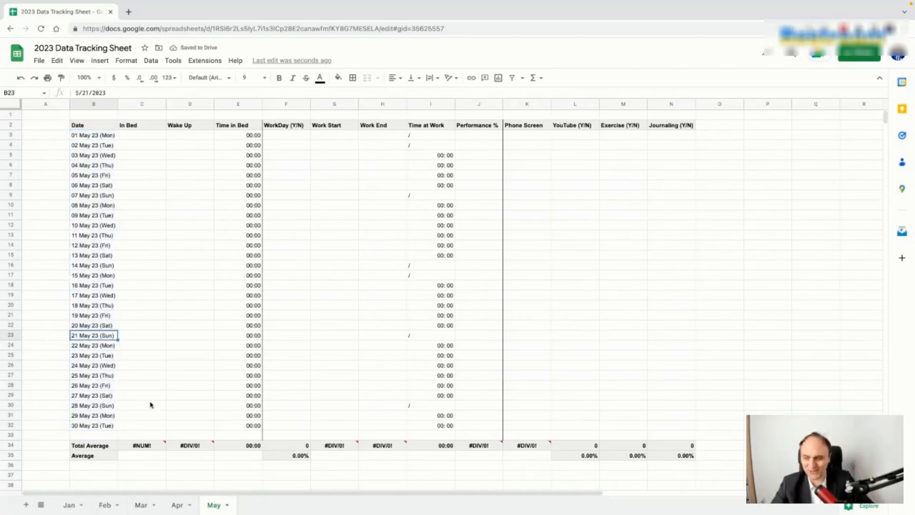
pyautogui.click(112, 426)
pyautogui.moveTo(117, 431); pyautogui.dragTo(118, 438)
pyautogui.click(147, 434)
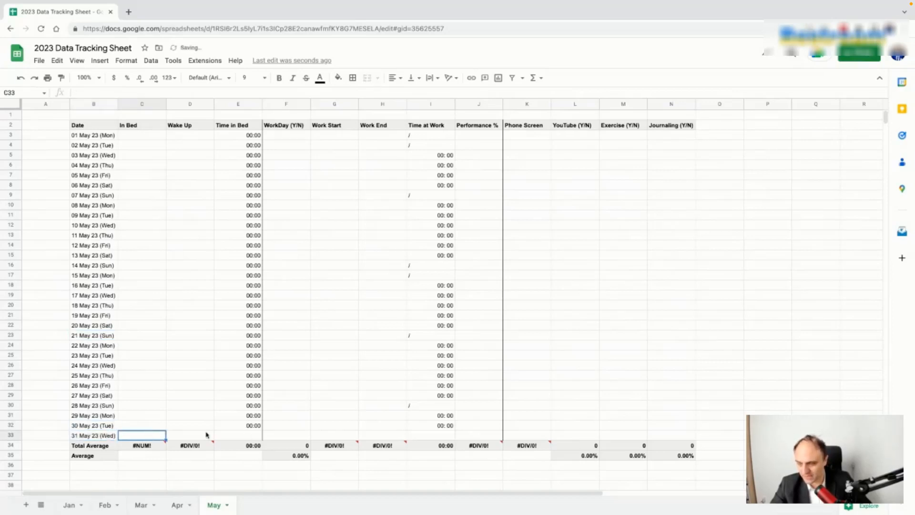
# Step: Make F35 divide by 31 and paste that average formula into L35, M35 and N35
pyautogui.click(303, 459)
pyautogui.click(119, 94)
pyautogui.press('Return')
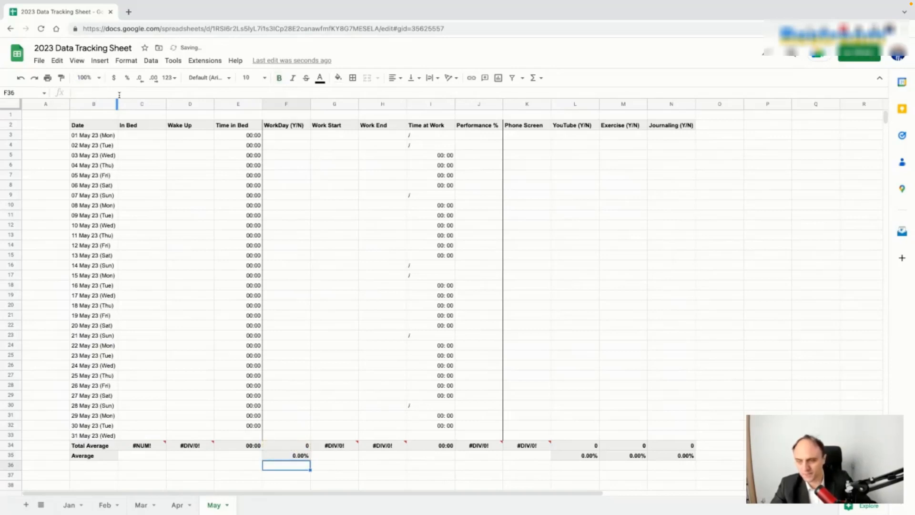
pyautogui.hotkey('ctrl', 'c')
pyautogui.click(579, 456)
pyautogui.hotkey('ctrl', 'v')
pyautogui.click(625, 456)
pyautogui.hotkey('ctrl', 'v')
pyautogui.click(679, 457)
pyautogui.hotkey('ctrl', 'v')
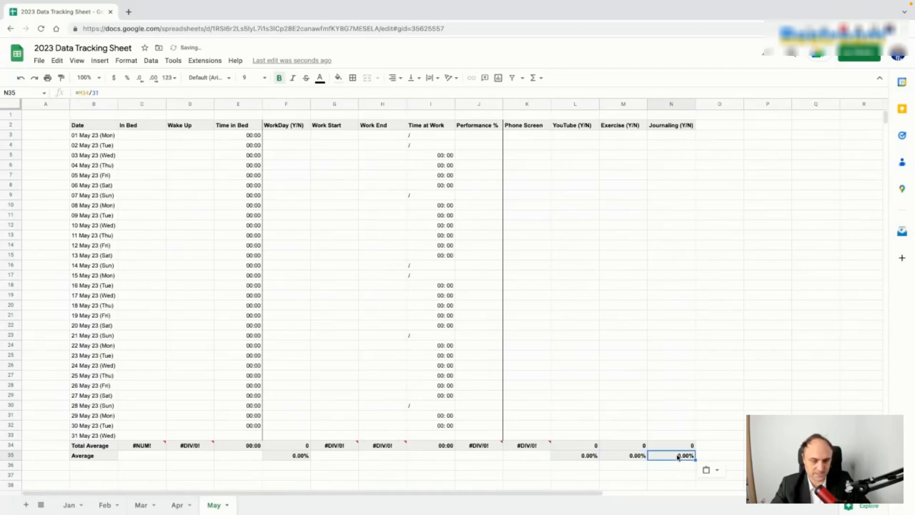
# Step: Duplicate the Apr sheet, move the copy after May and name it June
pyautogui.rightClick(200, 507)
pyautogui.click(177, 506)
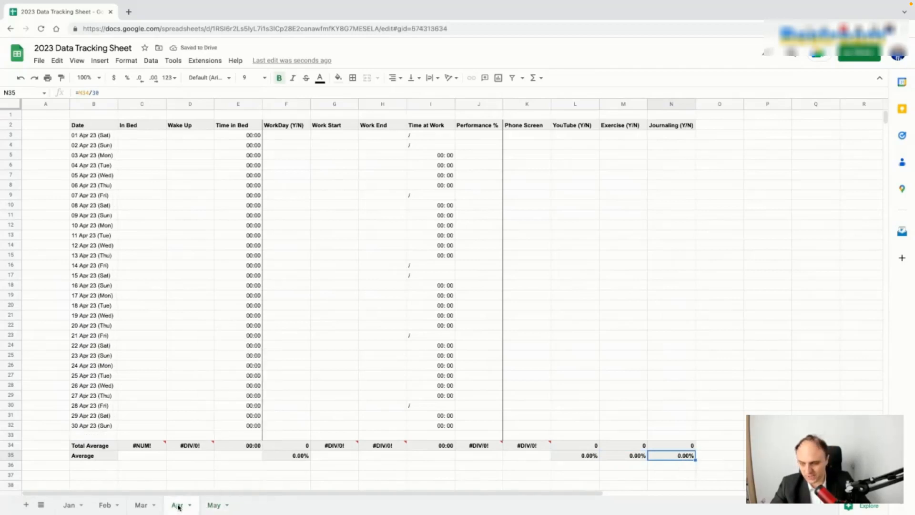
pyautogui.rightClick(177, 507)
pyautogui.click(193, 354)
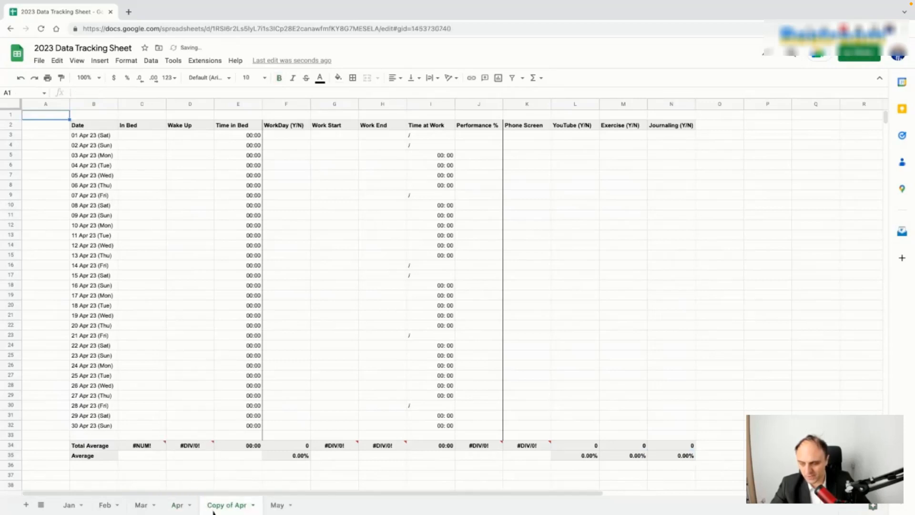
pyautogui.moveTo(233, 510); pyautogui.dragTo(288, 508)
pyautogui.doubleClick(280, 510)
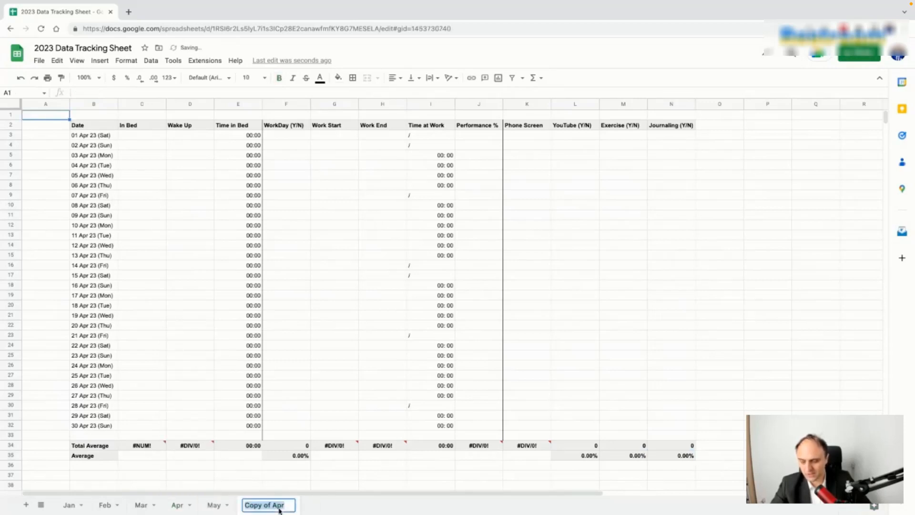
pyautogui.write('June')
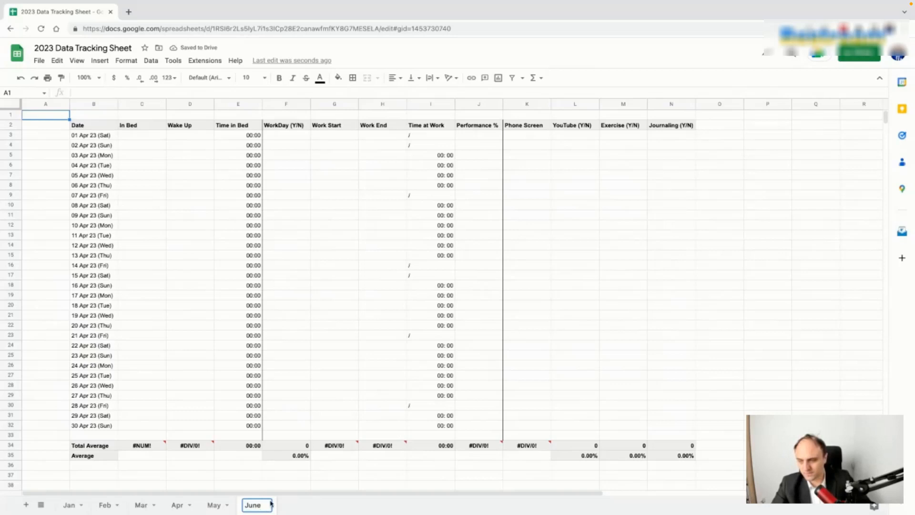
pyautogui.click(149, 214)
# Step: Set June's dates to run from 01 Jun 23 to 30 Jun 23, then return to May
pyautogui.doubleClick(93, 135)
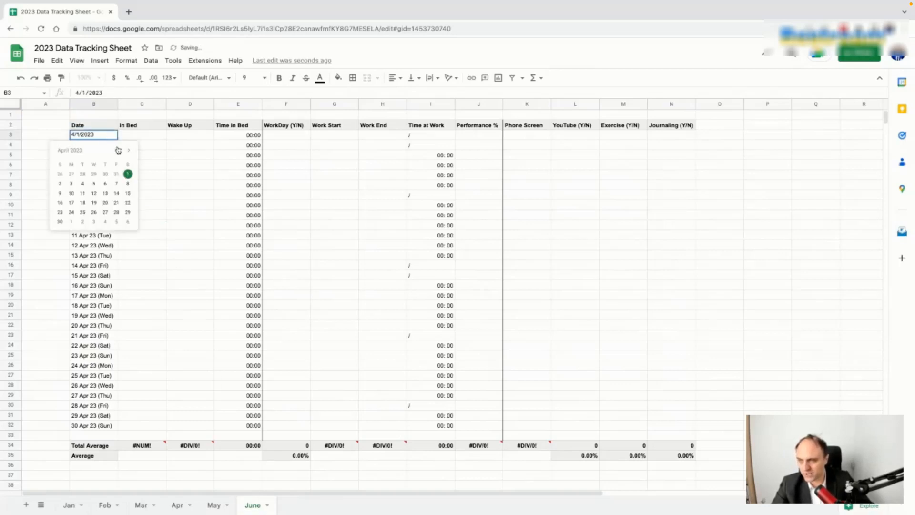
pyautogui.click(128, 150)
pyautogui.click(129, 150)
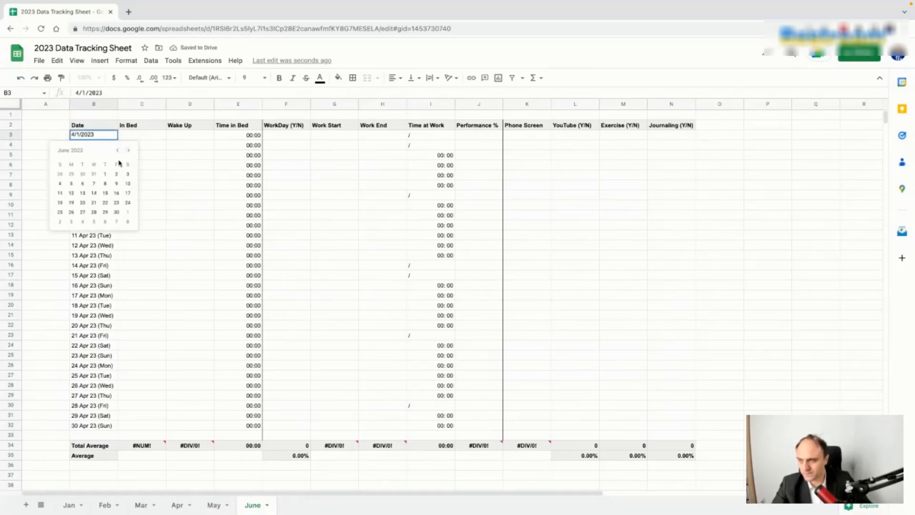
pyautogui.click(105, 175)
pyautogui.moveTo(117, 138); pyautogui.dragTo(118, 428)
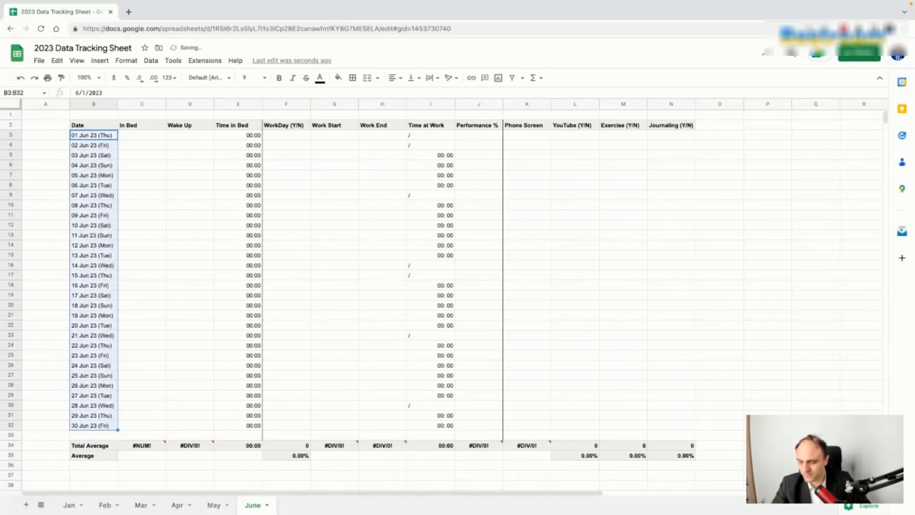
pyautogui.click(214, 505)
# Step: Duplicate the May sheet and name the copy Jul
pyautogui.rightClick(214, 505)
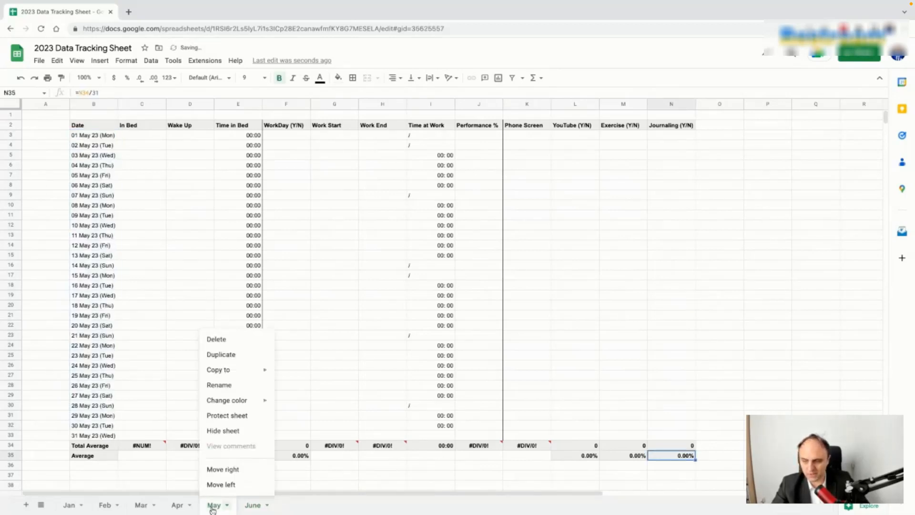
pyautogui.click(229, 355)
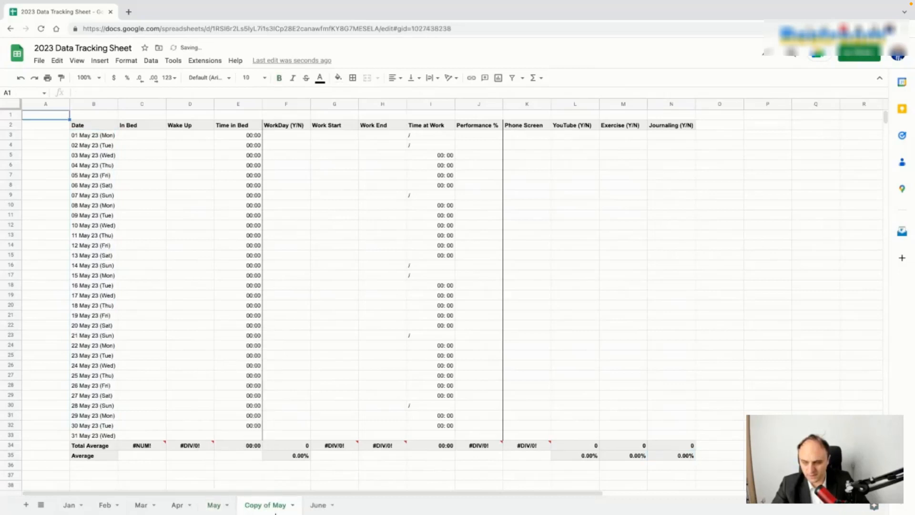
pyautogui.doubleClick(312, 505)
pyautogui.write('July')
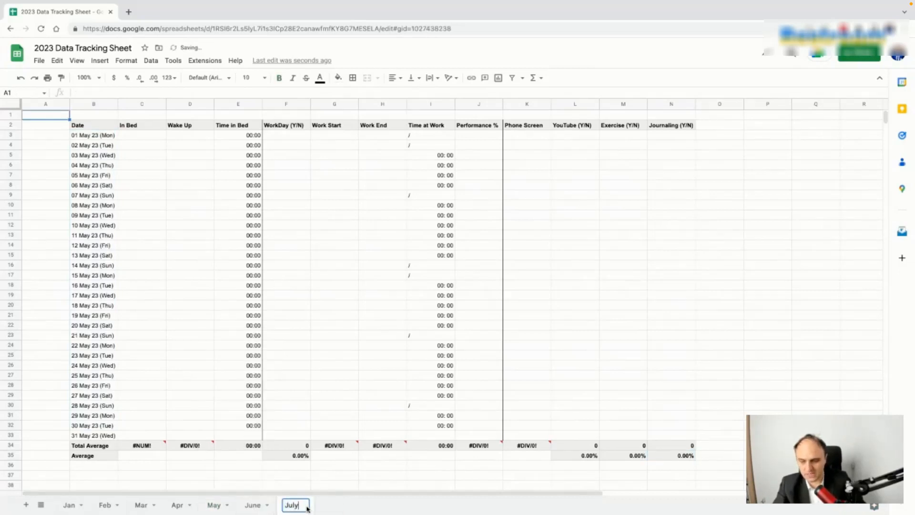
pyautogui.press('Return')
pyautogui.doubleClick(297, 506)
pyautogui.press('BackSpace')
pyautogui.press('Return')
# Step: Shorten the June sheet's name to Jun
pyautogui.rightClick(264, 506)
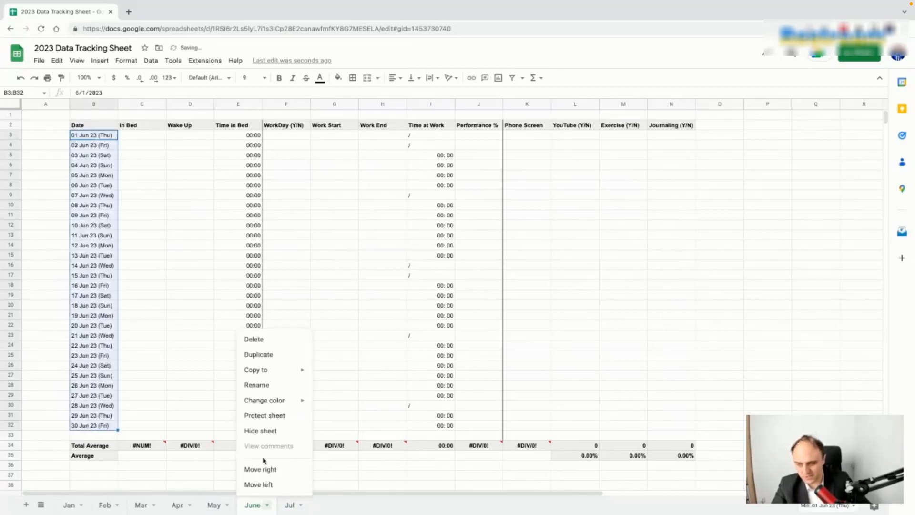
pyautogui.doubleClick(254, 506)
pyautogui.click(260, 506)
pyautogui.press('BackSpace')
pyautogui.press('Return')
# Step: On the Jul sheet, set B3 to 1 July 2023 and fill the dates down to B33
pyautogui.click(285, 506)
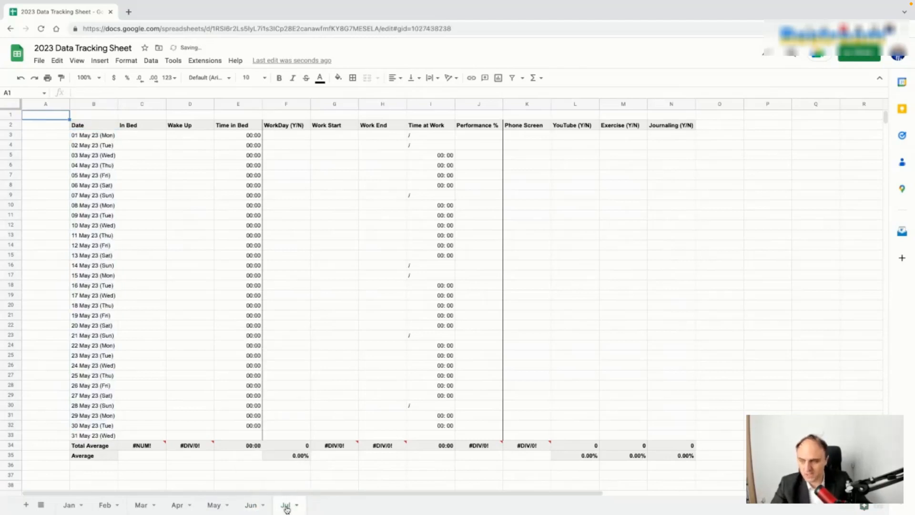
pyautogui.doubleClick(105, 136)
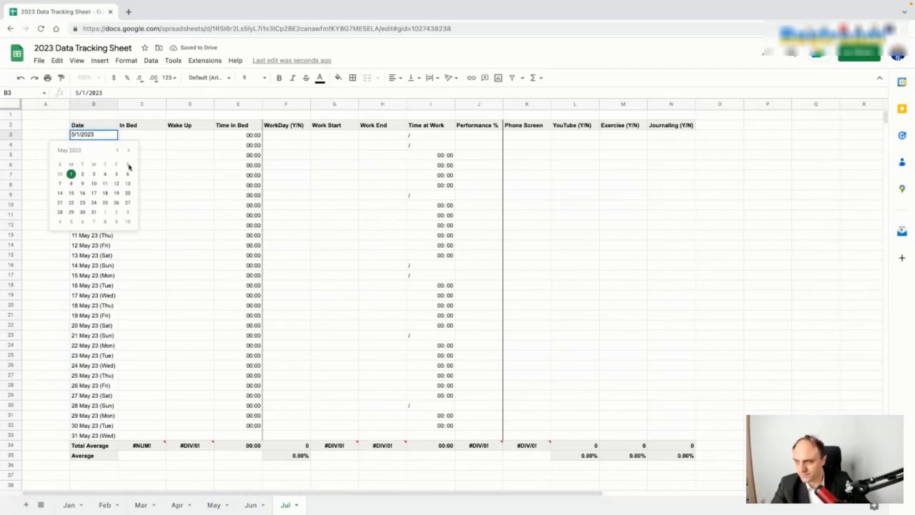
pyautogui.click(128, 150)
pyautogui.click(129, 150)
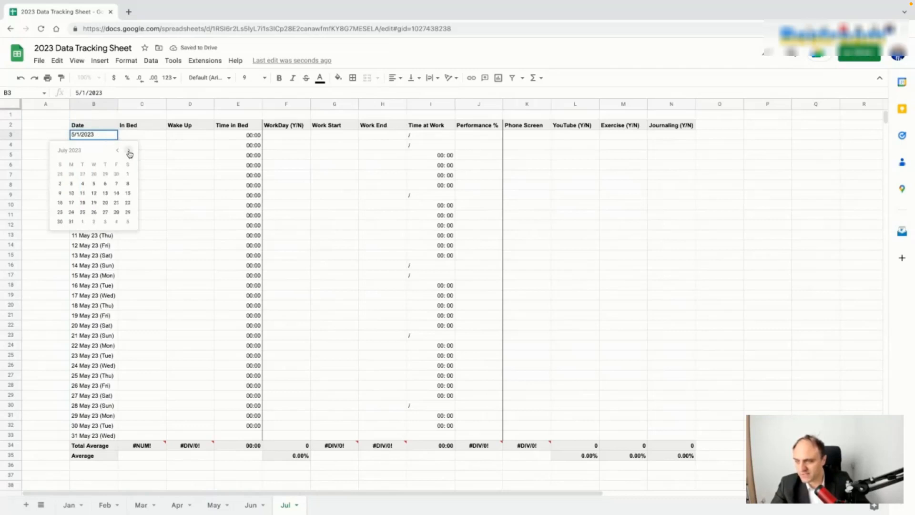
pyautogui.click(127, 175)
pyautogui.moveTo(117, 141); pyautogui.dragTo(118, 435)
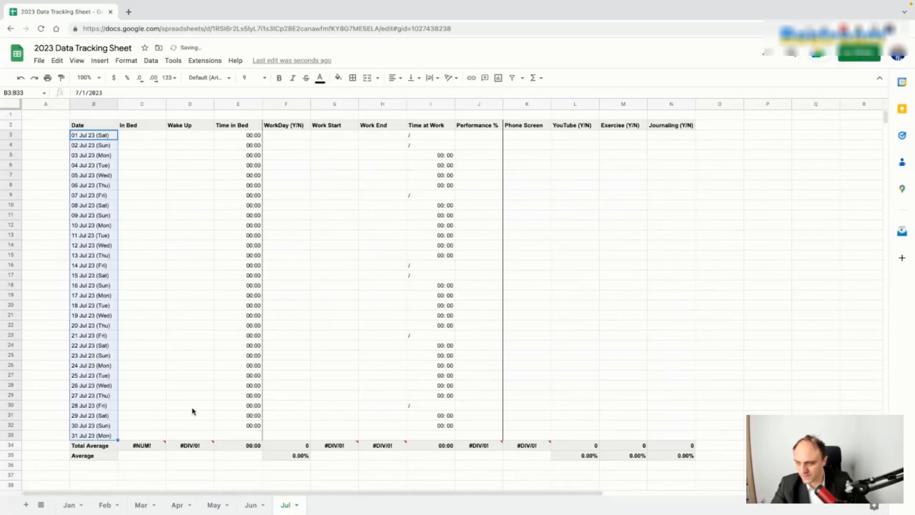
# Step: Duplicate the Jul sheet and name the copy Aug
pyautogui.rightClick(287, 509)
pyautogui.click(299, 354)
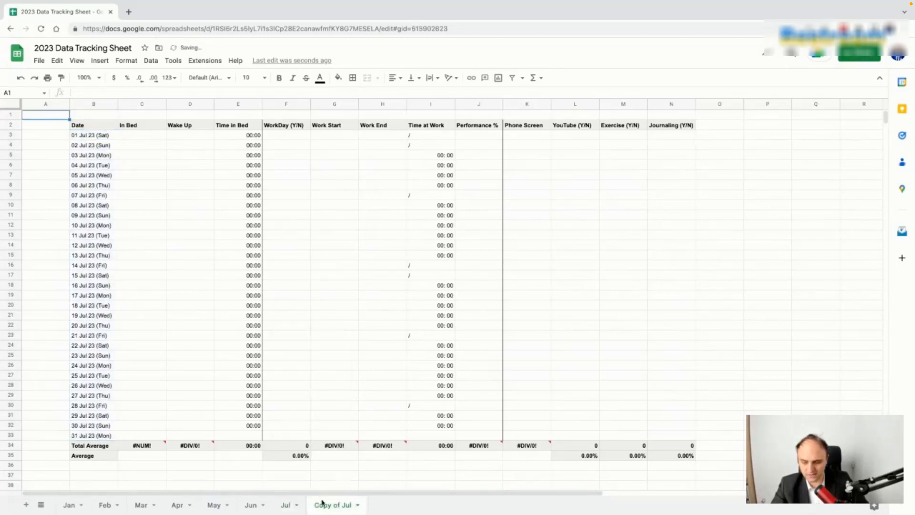
pyautogui.doubleClick(329, 508)
pyautogui.write('Aug')
pyautogui.press('Return')
# Step: Set B3 to 1 August 2023 and fill August's dates down to B33
pyautogui.doubleClick(109, 138)
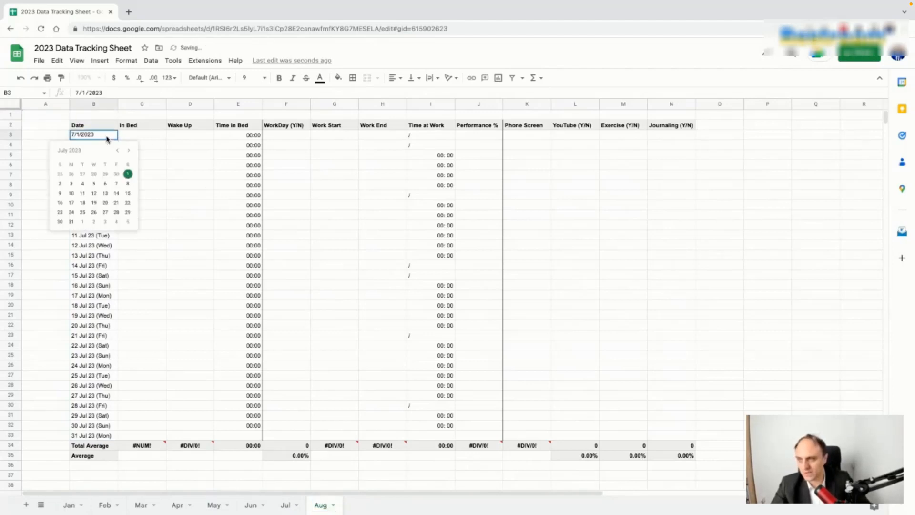
pyautogui.click(127, 152)
pyautogui.click(129, 152)
pyautogui.click(118, 151)
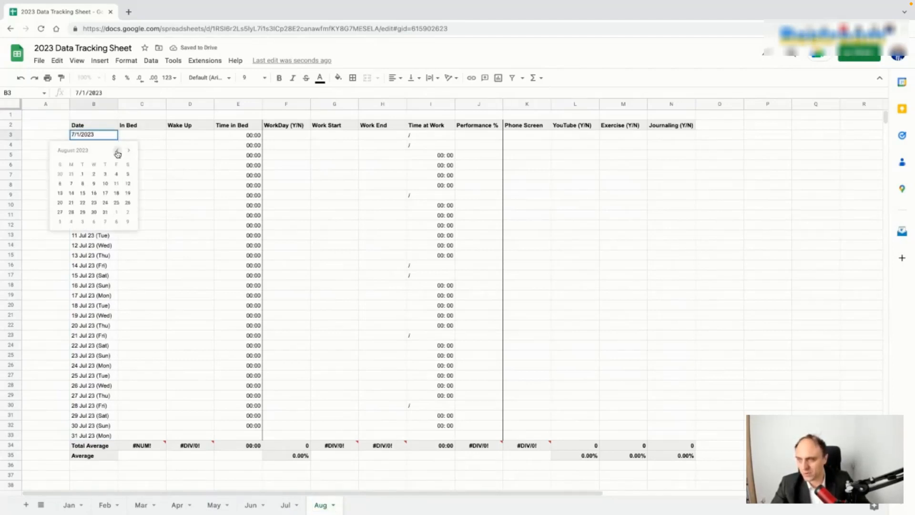
pyautogui.click(83, 175)
pyautogui.moveTo(116, 139); pyautogui.dragTo(120, 435)
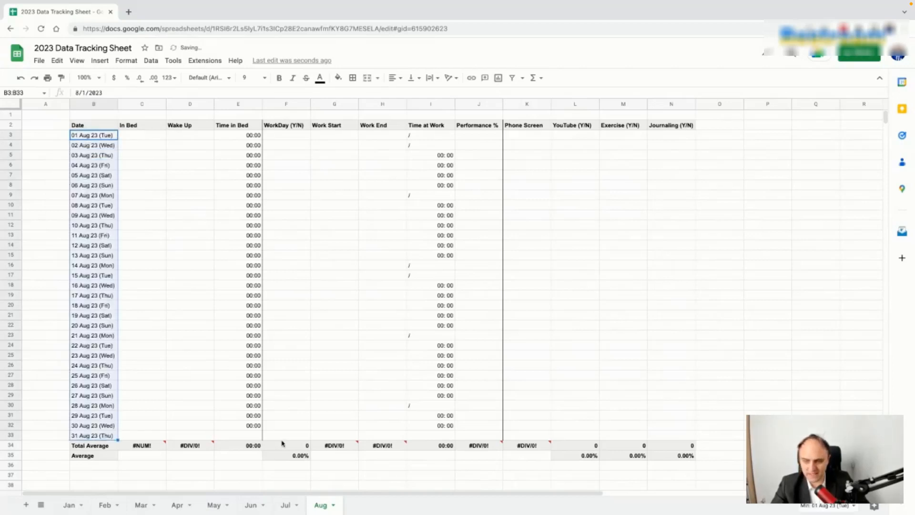
# Step: Check the average formulas along row 35, from F35 to L35
pyautogui.click(288, 456)
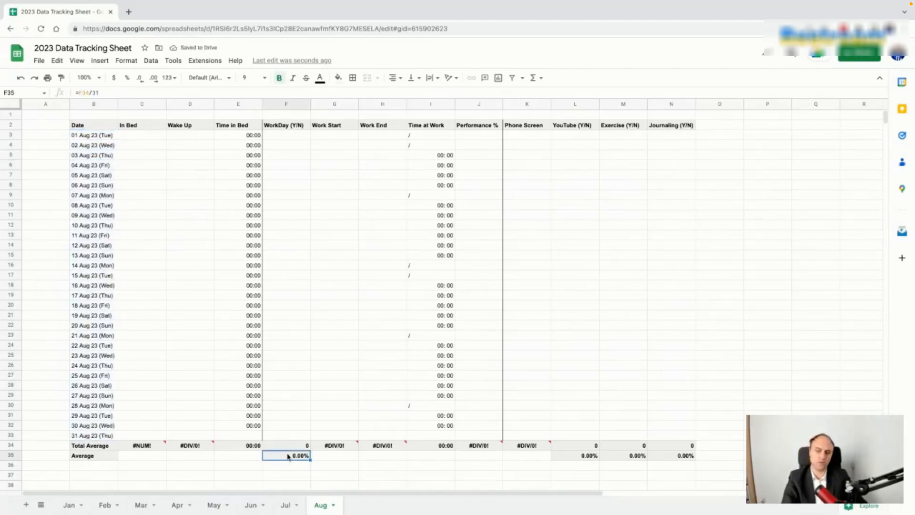
pyautogui.press('Right')
pyautogui.press('Right')
pyautogui.press('Right')
pyautogui.press('Right')
pyautogui.press('Right')
pyautogui.press('Right')
pyautogui.press('Right')
pyautogui.press('Right')
pyautogui.press('Left')
pyautogui.press('Left')
# Step: Duplicate the Jun sheet, move the copy after Aug, and name it Sep
pyautogui.click(251, 506)
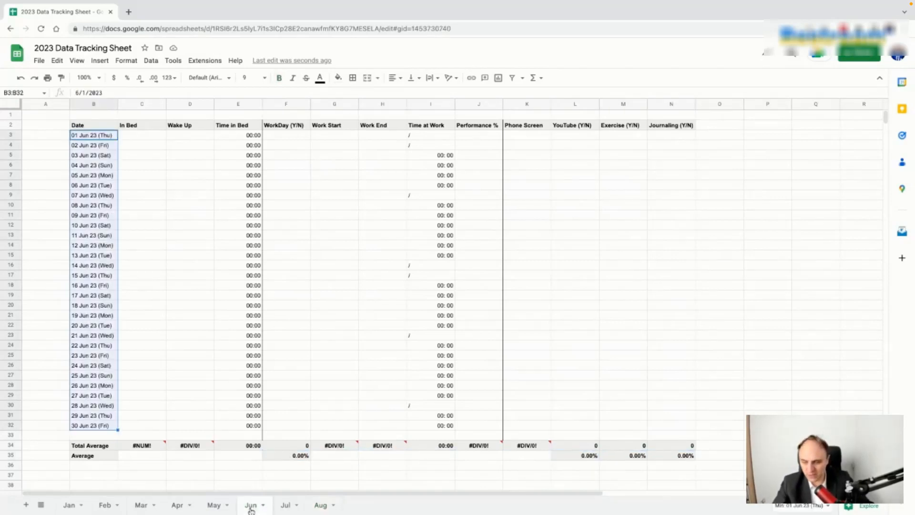
pyautogui.rightClick(251, 508)
pyautogui.click(269, 357)
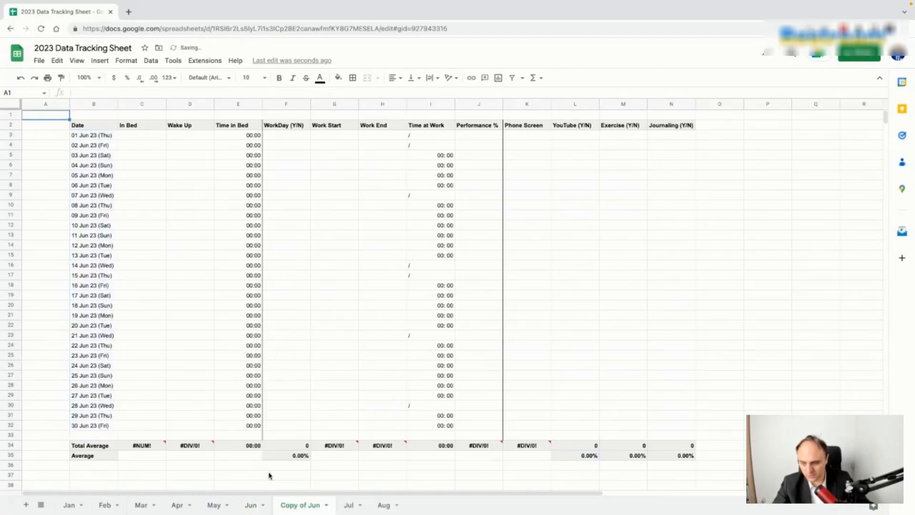
pyautogui.moveTo(300, 506); pyautogui.dragTo(378, 511)
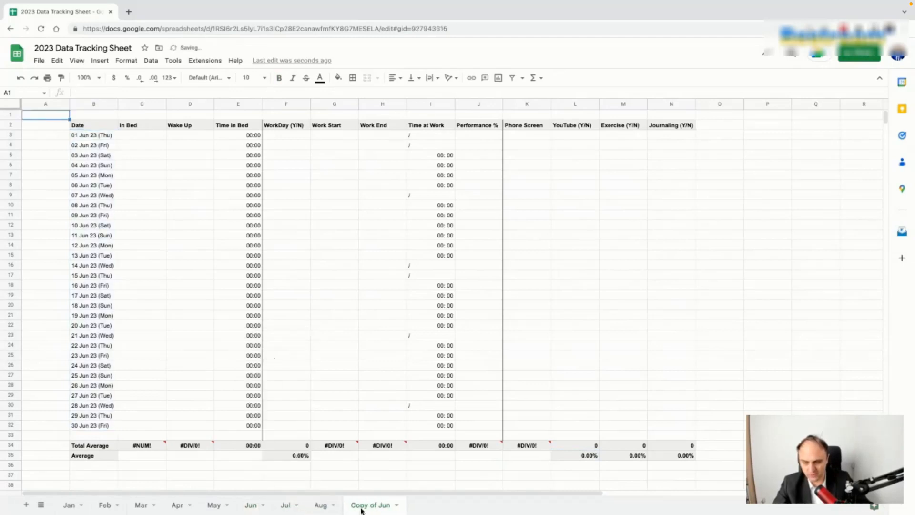
pyautogui.doubleClick(362, 507)
pyautogui.write('Sep')
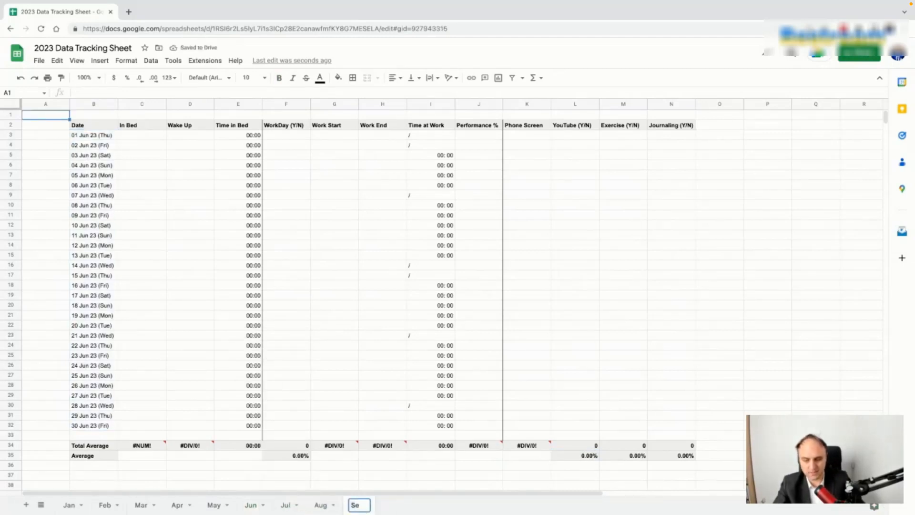
pyautogui.click(197, 286)
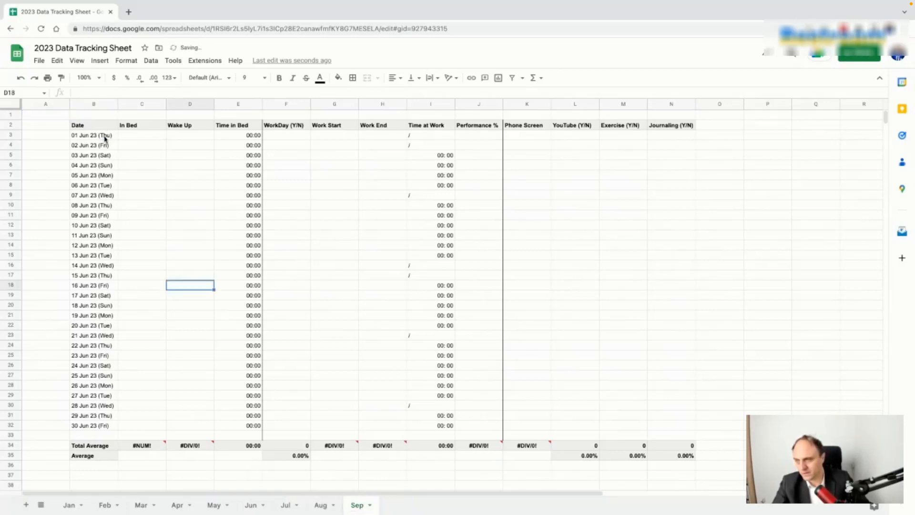
# Step: Set B3 to 1 September 2023 and fill September's dates down to B32
pyautogui.doubleClick(105, 137)
pyautogui.click(128, 152)
pyautogui.click(129, 152)
pyautogui.click(129, 152)
pyautogui.click(116, 175)
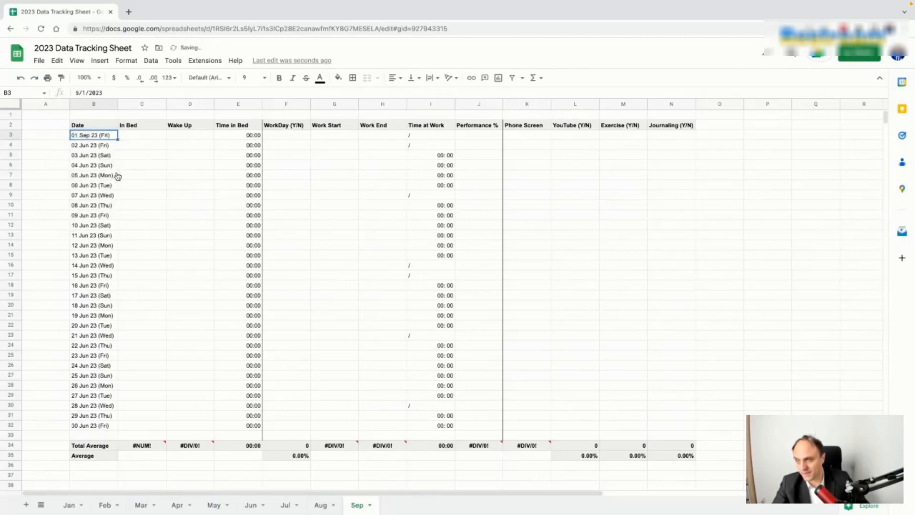
pyautogui.moveTo(117, 139); pyautogui.dragTo(153, 424)
# Step: Duplicate the Aug sheet, move the copy after Sep, and name it Oct
pyautogui.click(329, 507)
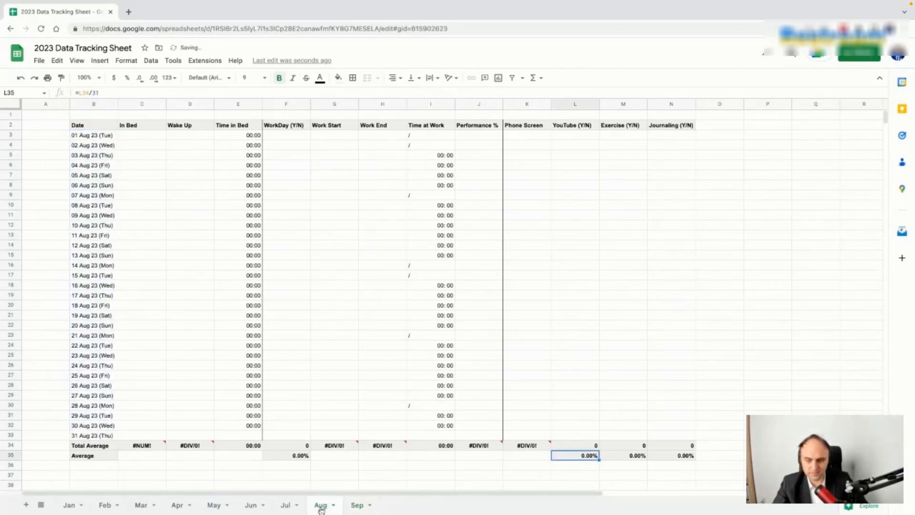
pyautogui.rightClick(327, 506)
pyautogui.click(345, 355)
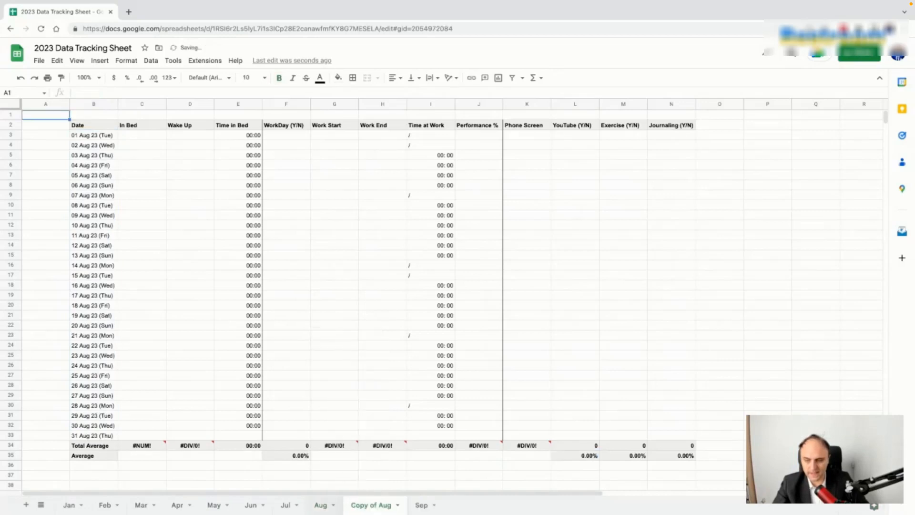
pyautogui.moveTo(371, 505); pyautogui.dragTo(414, 513)
pyautogui.doubleClick(416, 506)
pyautogui.write('Oct')
pyautogui.click(101, 135)
# Step: Set B3 to 1 October 2023 and fill October's dates down to B32
pyautogui.doubleClick(110, 136)
pyautogui.click(128, 152)
pyautogui.click(128, 152)
pyautogui.click(60, 174)
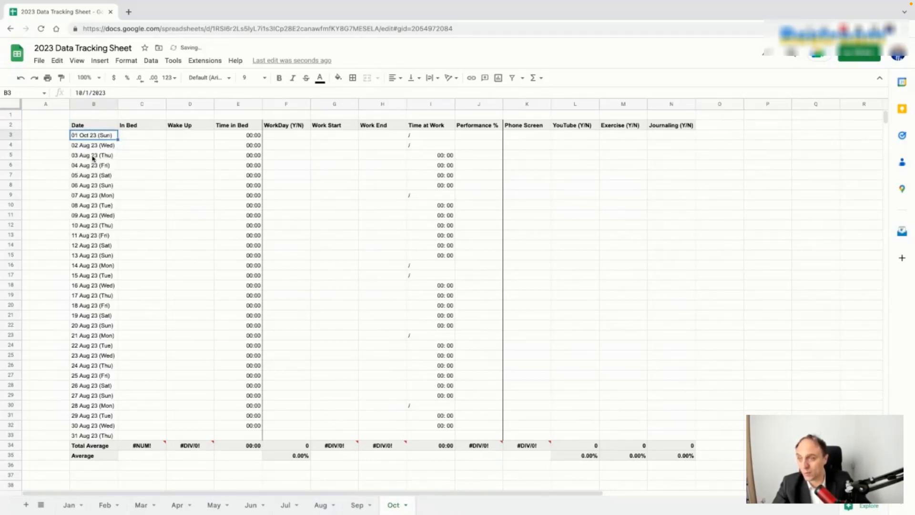
pyautogui.moveTo(116, 140); pyautogui.dragTo(113, 433)
# Step: Replace the leftover 31 Aug 23 row so B33 reads 31 Oct 23
pyautogui.click(106, 437)
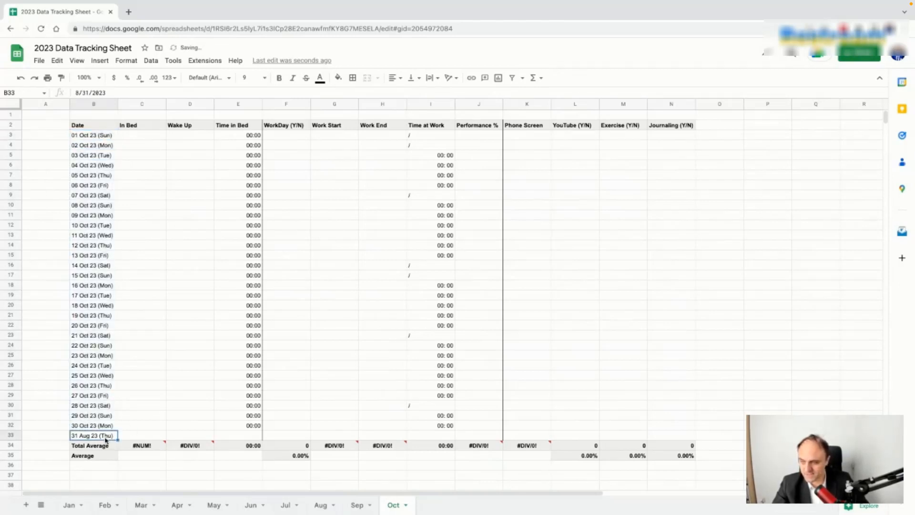
pyautogui.hotkey('shift', 'Right')
pyautogui.hotkey('shift', 'Right')
pyautogui.hotkey('shift', 'Right')
pyautogui.hotkey('shift', 'Right')
pyautogui.hotkey('shift', 'Right')
pyautogui.hotkey('shift', 'Right')
pyautogui.hotkey('shift', 'Right')
pyautogui.hotkey('shift', 'Right')
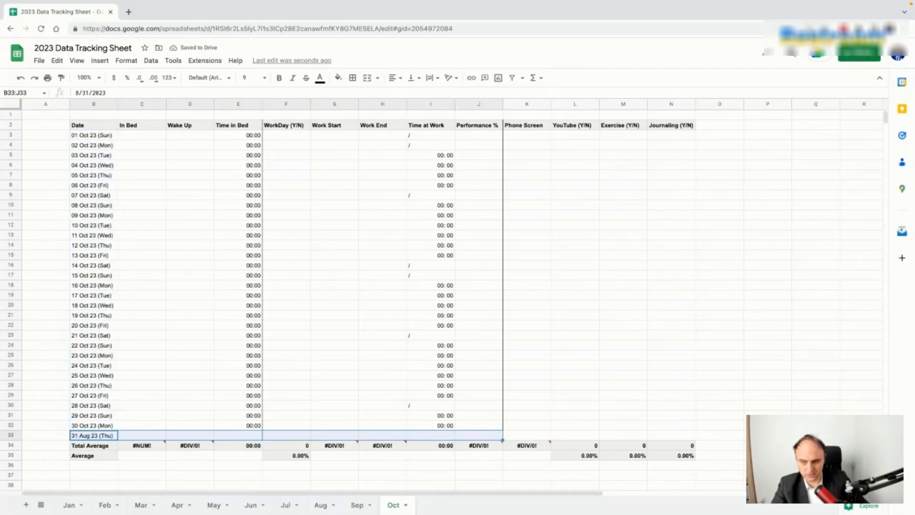
pyautogui.click(101, 427)
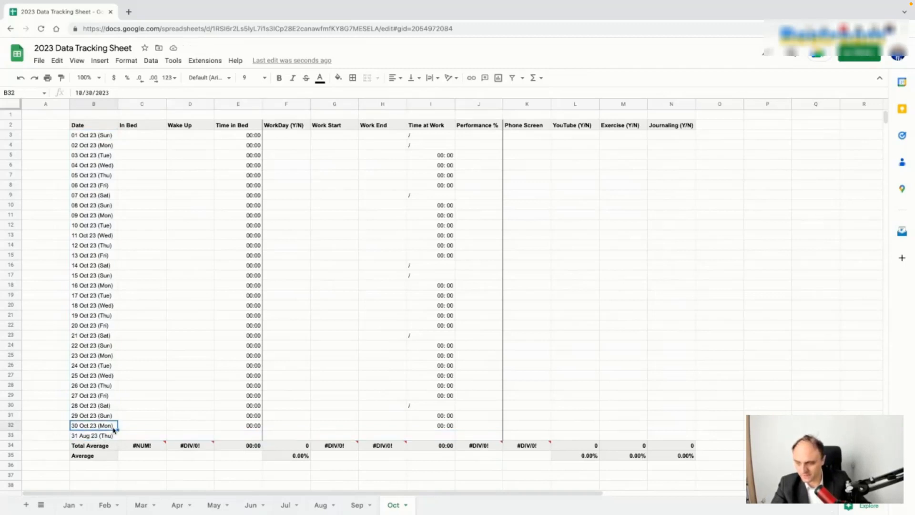
pyautogui.moveTo(116, 429); pyautogui.dragTo(116, 438)
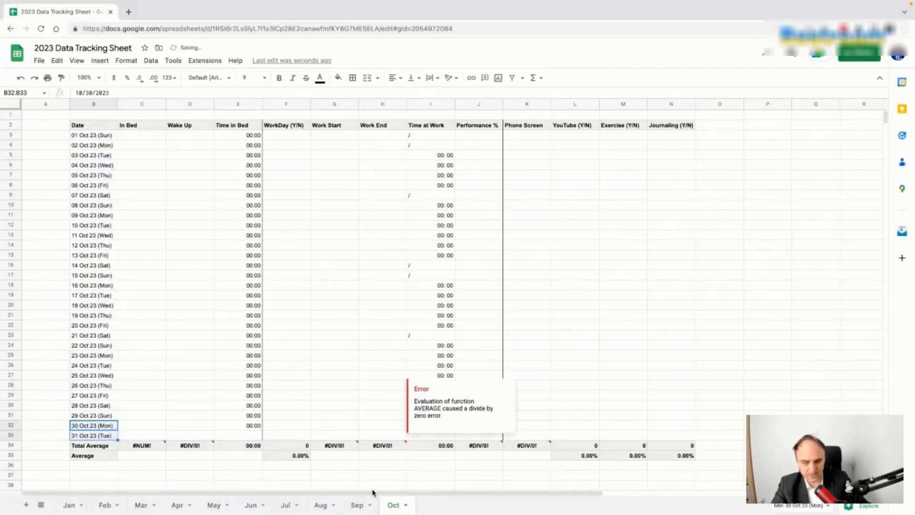
pyautogui.click(364, 506)
# Step: Duplicate the Sep sheet, move the copy after Oct, and name it as the November tab
pyautogui.rightClick(364, 507)
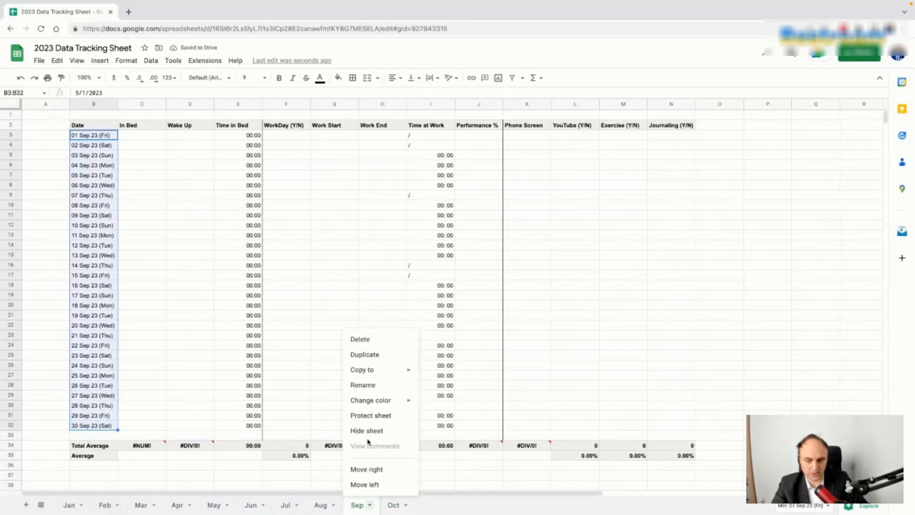
pyautogui.click(379, 355)
pyautogui.doubleClick(416, 507)
pyautogui.write('No')
pyautogui.click(490, 510)
pyautogui.moveTo(390, 505); pyautogui.dragTo(438, 506)
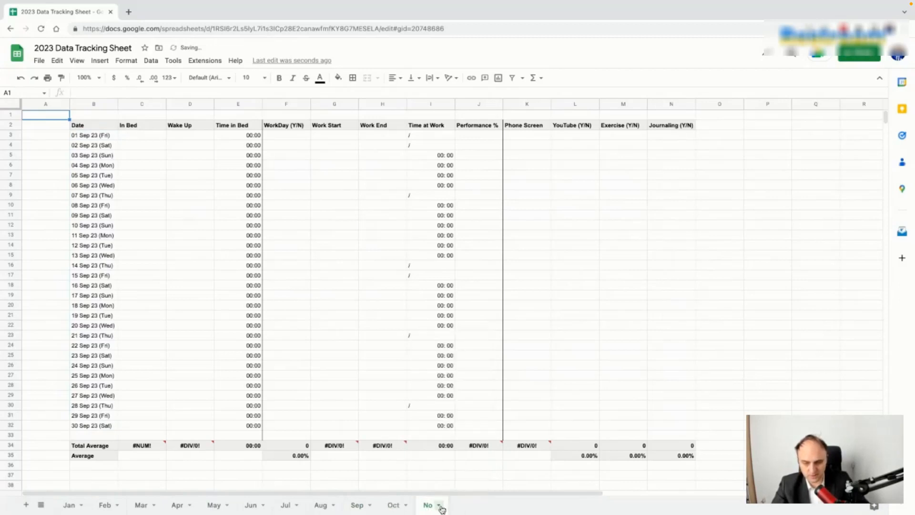
pyautogui.doubleClick(430, 506)
pyautogui.write('v')
pyautogui.press('Return')
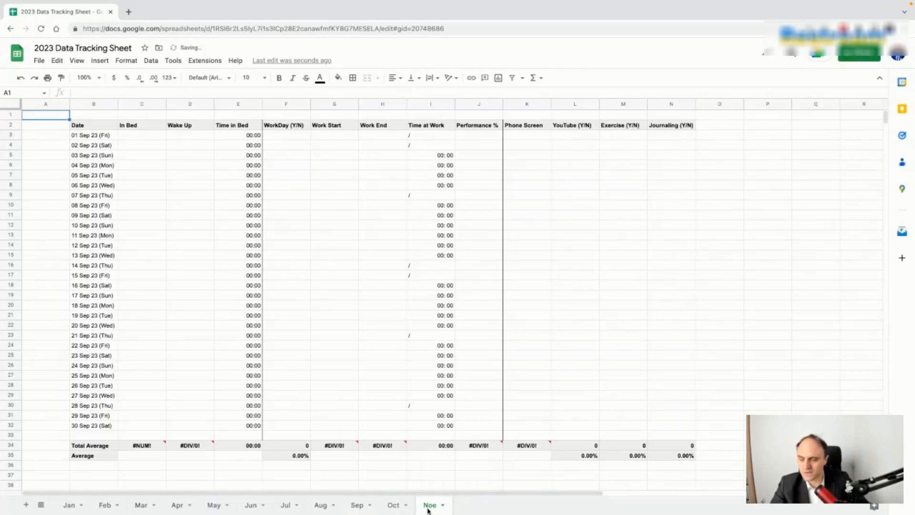
# Step: Set B3 to 1 November 2023 and fill the dates down through 30 November
pyautogui.doubleClick(105, 137)
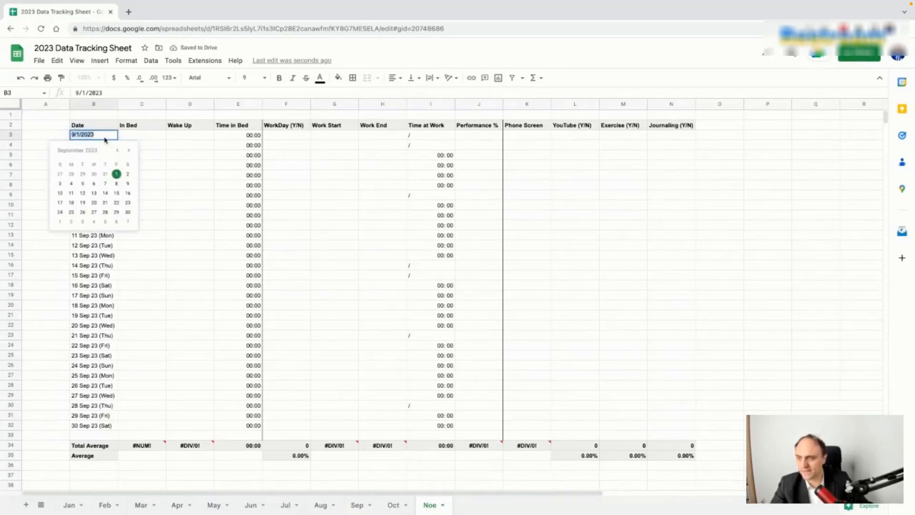
pyautogui.click(128, 150)
pyautogui.click(128, 150)
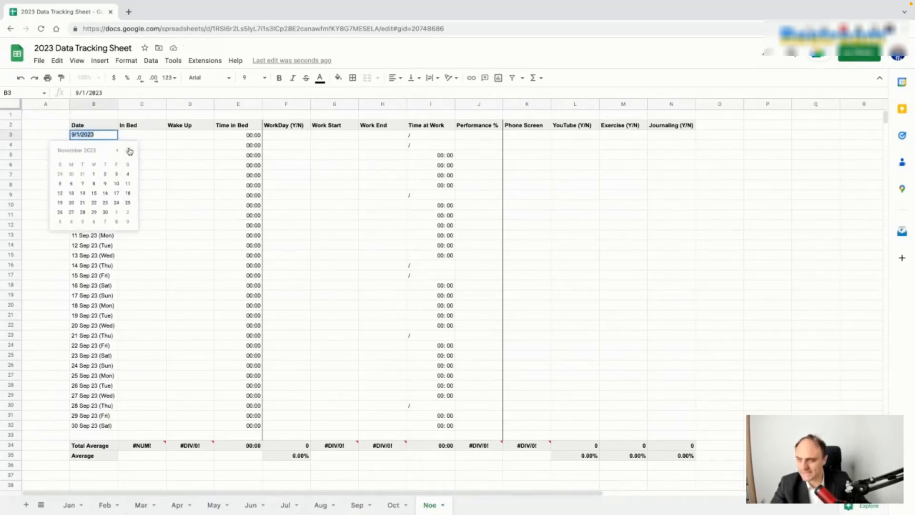
pyautogui.click(94, 175)
pyautogui.moveTo(118, 140); pyautogui.dragTo(118, 428)
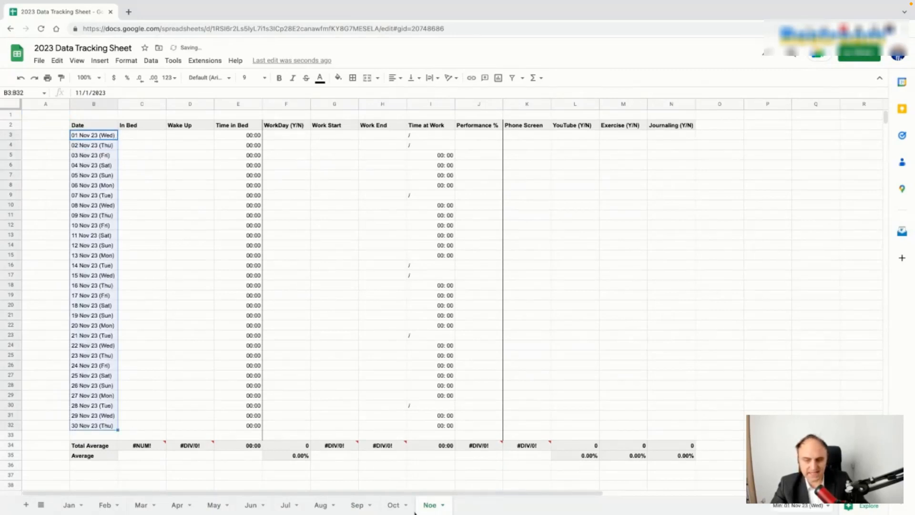
pyautogui.click(394, 506)
pyautogui.rightClick(395, 507)
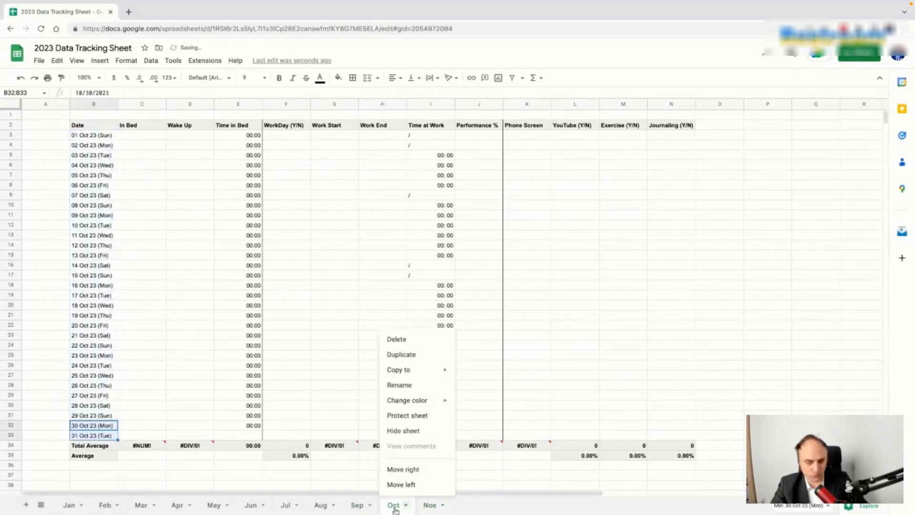
# Step: Duplicate the Oct sheet and name the copy Dec
pyautogui.click(409, 361)
pyautogui.doubleClick(475, 506)
pyautogui.write('Dec')
pyautogui.click(142, 165)
# Step: Set B3 to 1 December 2023 and fill the dates down through 31 December
pyautogui.doubleClick(102, 134)
pyautogui.click(129, 151)
pyautogui.click(128, 151)
pyautogui.click(116, 174)
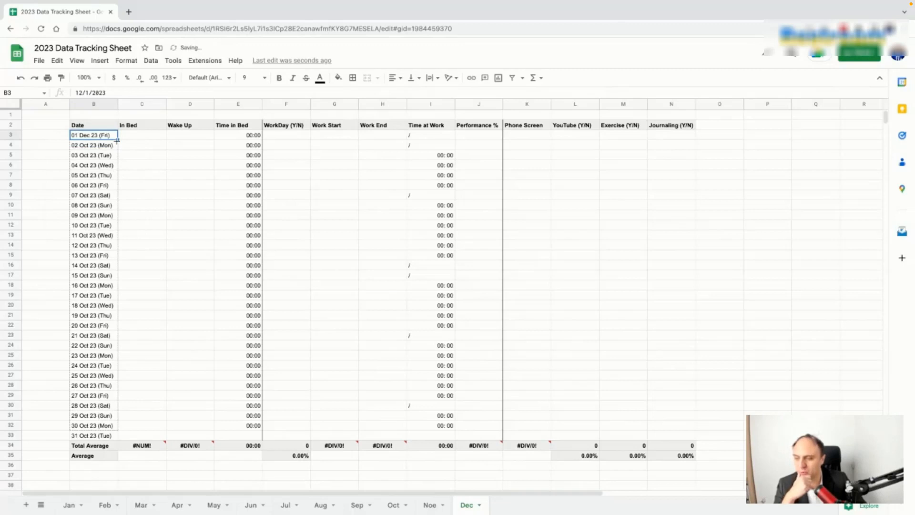
pyautogui.moveTo(118, 139); pyautogui.dragTo(114, 436)
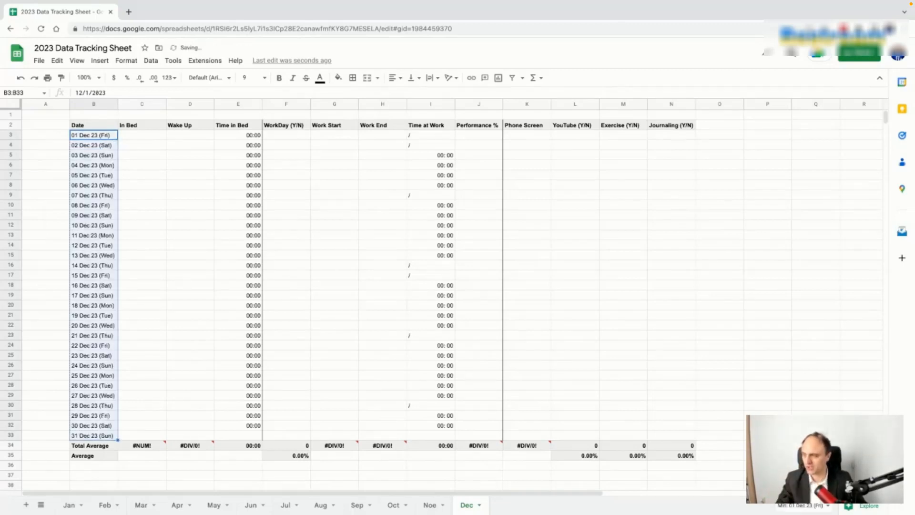
pyautogui.click(602, 406)
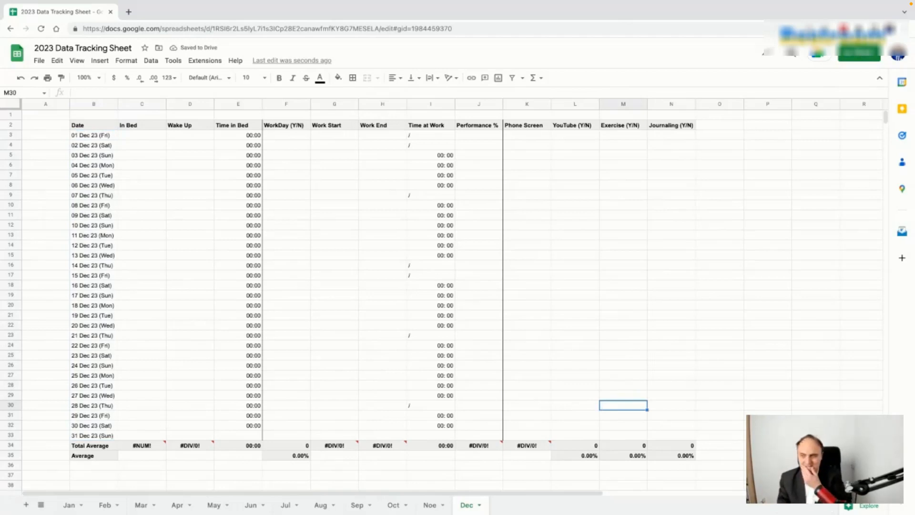
# Step: Step back through the month tabs from Noe to Jan
pyautogui.click(428, 509)
pyautogui.click(388, 509)
pyautogui.click(357, 510)
pyautogui.click(326, 509)
pyautogui.click(290, 509)
pyautogui.click(252, 509)
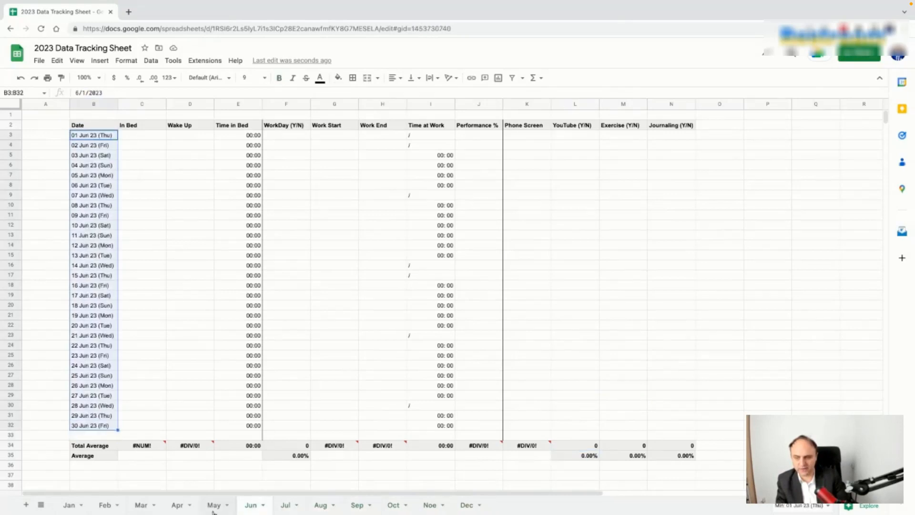
pyautogui.click(214, 509)
pyautogui.click(179, 509)
pyautogui.click(143, 509)
pyautogui.click(106, 506)
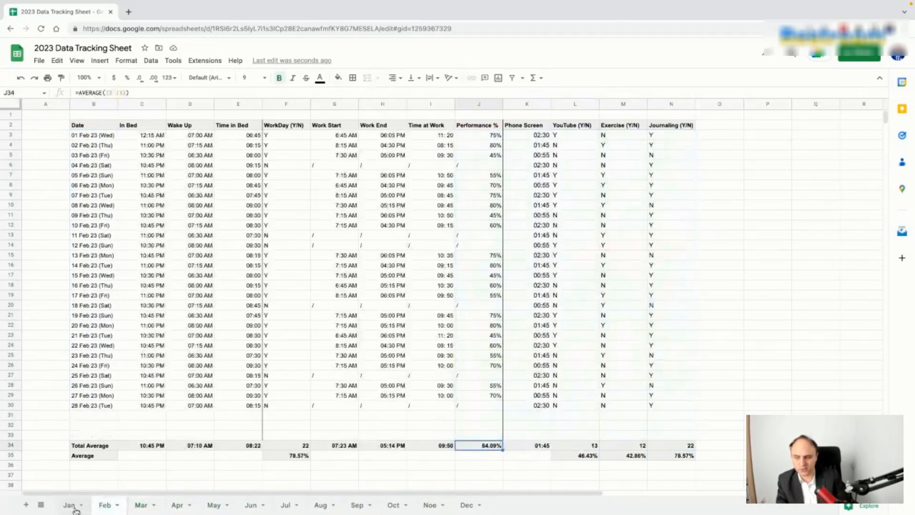
pyautogui.click(71, 506)
# Step: Duplicate the Jan sheet and name the copy 2023
pyautogui.rightClick(74, 510)
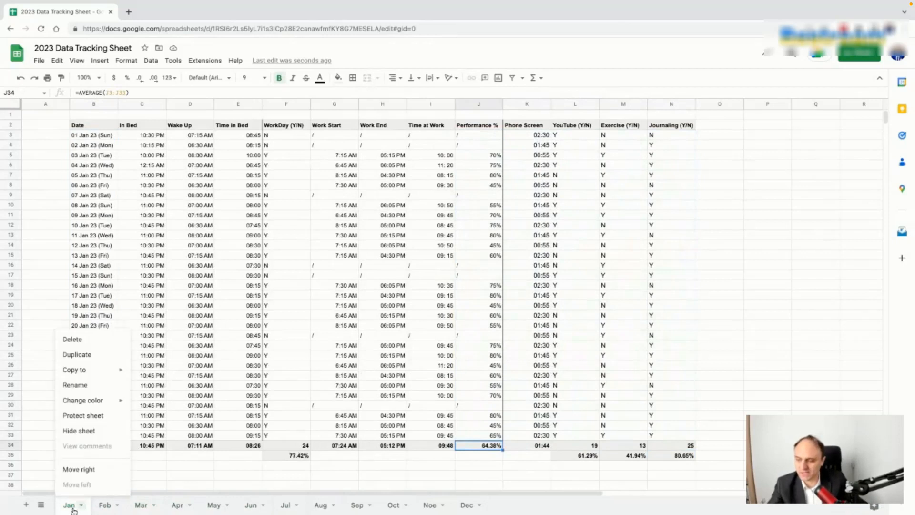
pyautogui.click(99, 356)
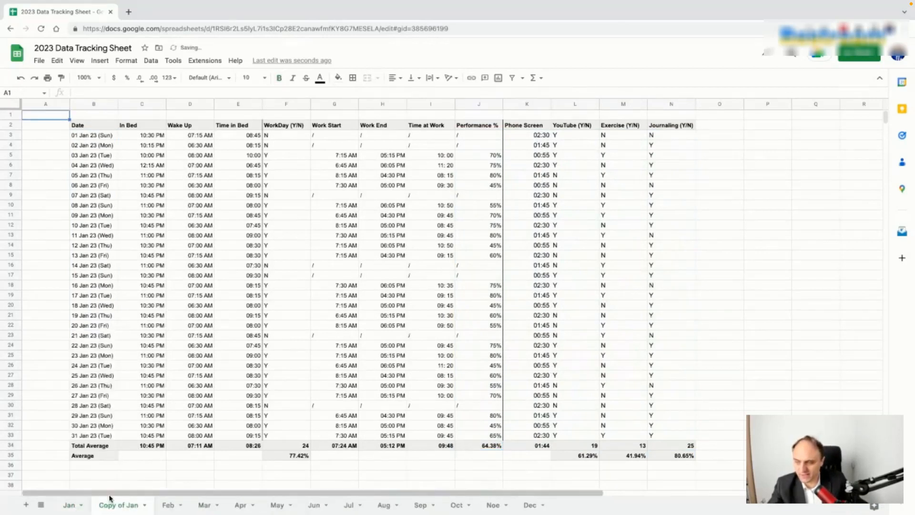
pyautogui.doubleClick(79, 505)
pyautogui.write('2023')
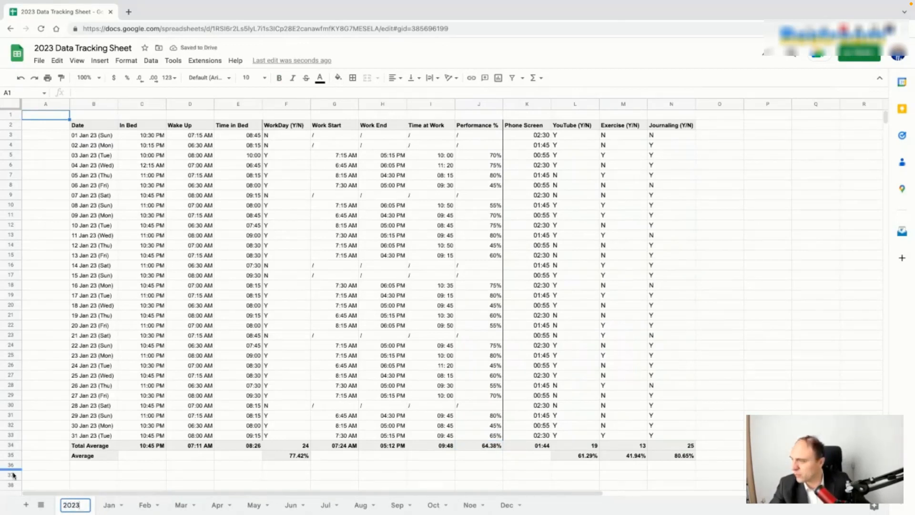
pyautogui.press('Return')
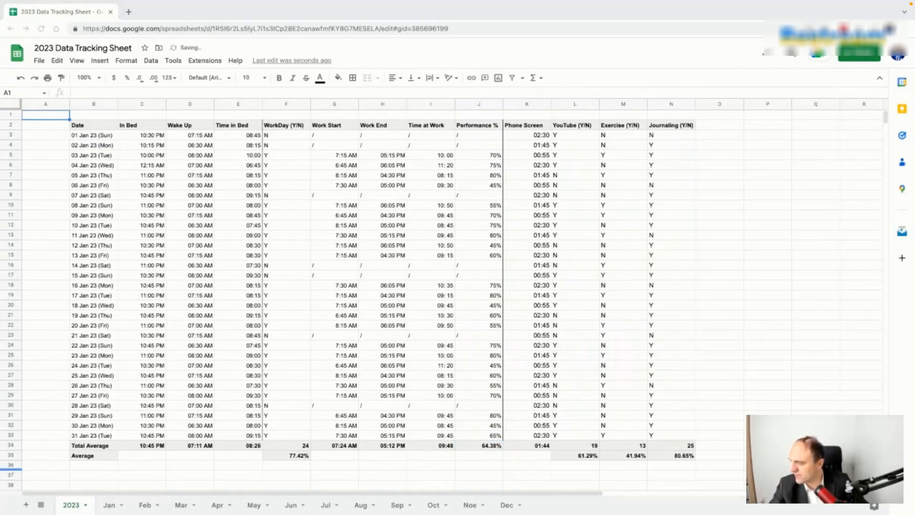
# Step: Relabel the Date header as Month and enter January and February below it
pyautogui.click(98, 126)
pyautogui.write('Month')
pyautogui.press('Return')
pyautogui.write('January')
pyautogui.press('Return')
pyautogui.write('F')
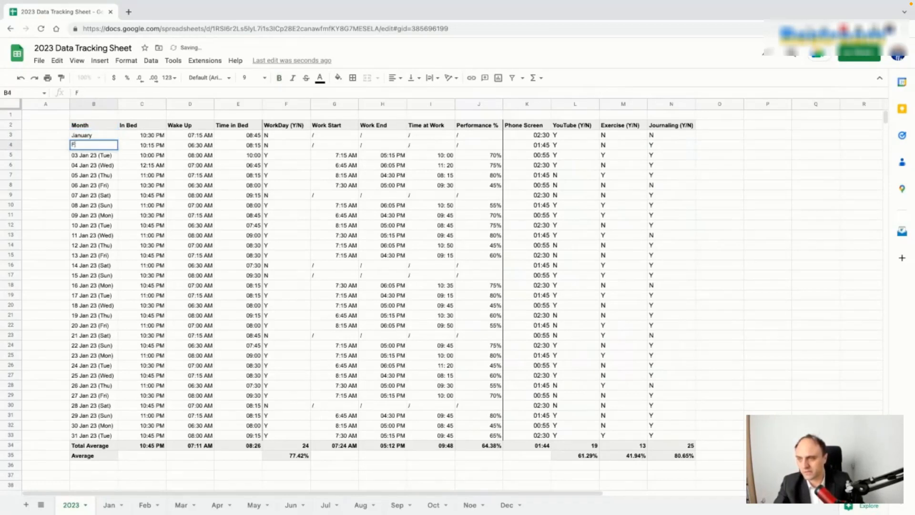
pyautogui.write('ebruary')
pyautogui.press('Return')
# Step: Fill the month names down from January through December in B3:B14
pyautogui.click(115, 137)
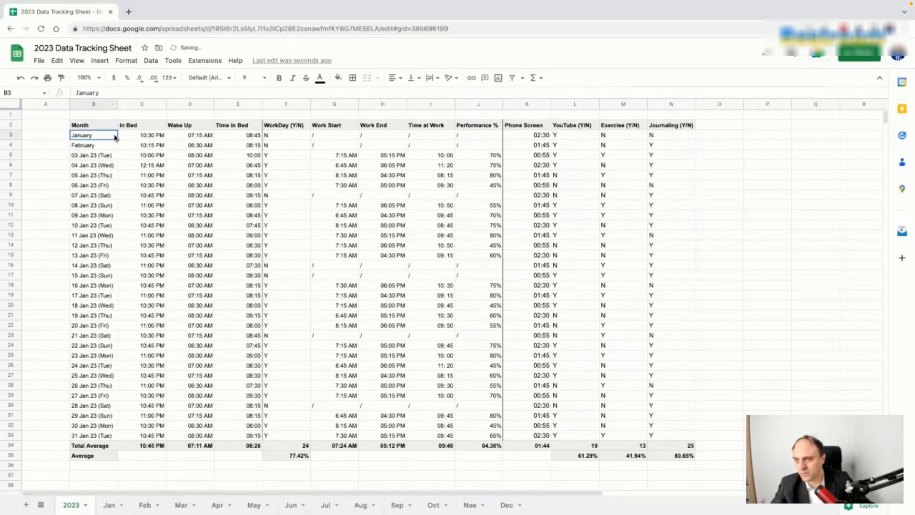
pyautogui.moveTo(118, 140); pyautogui.dragTo(117, 175)
pyautogui.hotkey('ctrl', 'z')
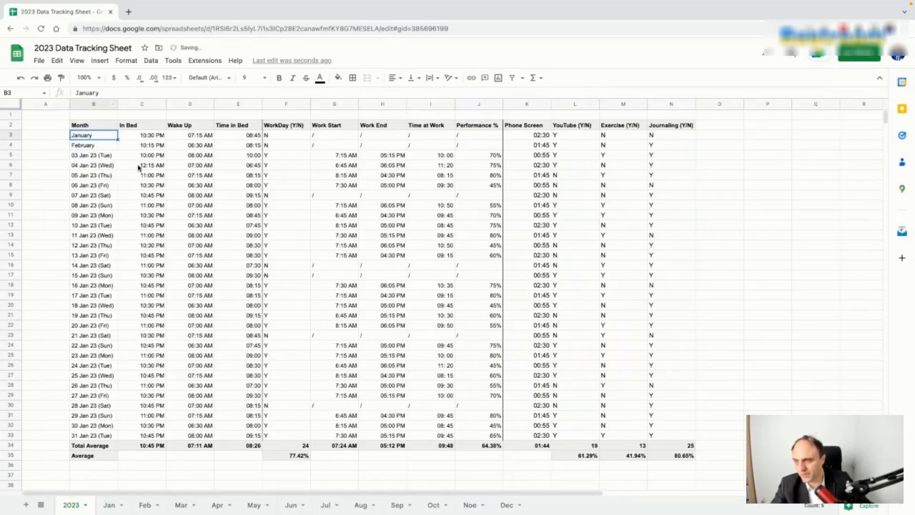
pyautogui.moveTo(110, 138); pyautogui.dragTo(118, 250)
pyautogui.click(129, 269)
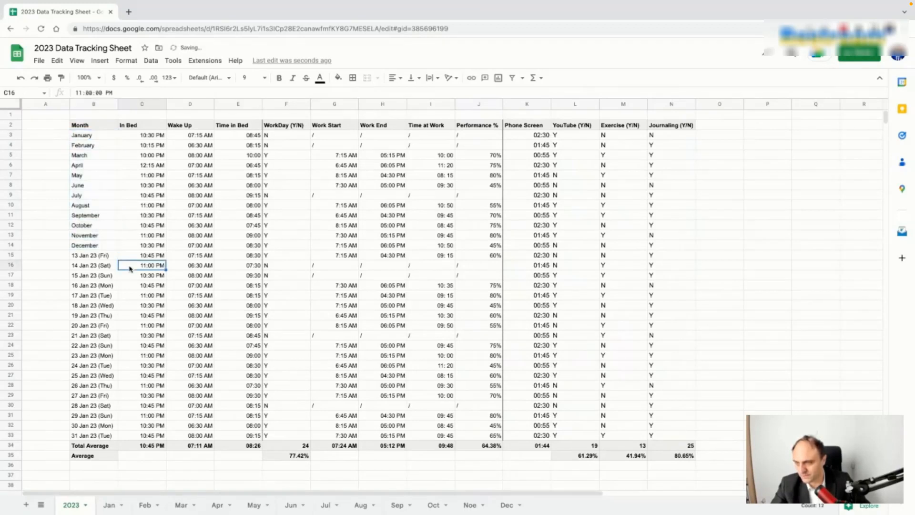
# Step: Select the leftover daily rows 15 through 33
pyautogui.click(11, 256)
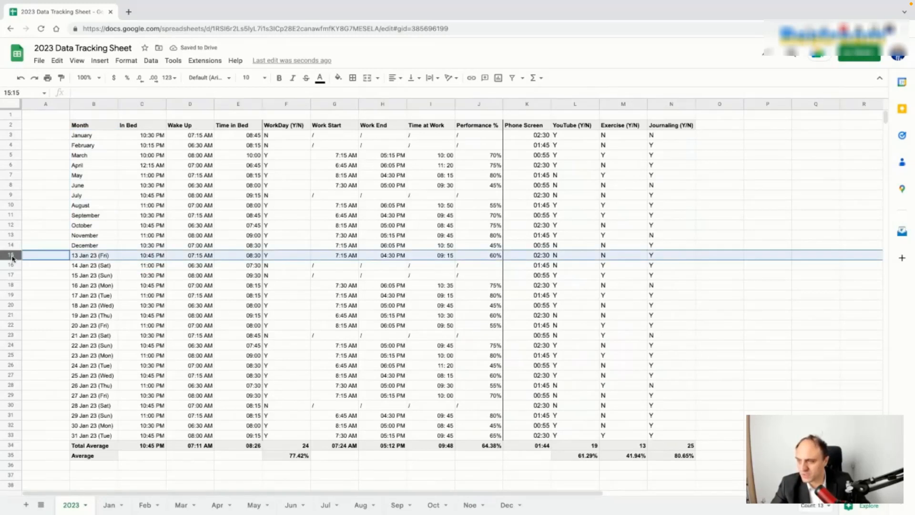
pyautogui.keyDown('shift'); pyautogui.click(13, 437); pyautogui.keyUp('shift')
pyautogui.rightClick(12, 438)
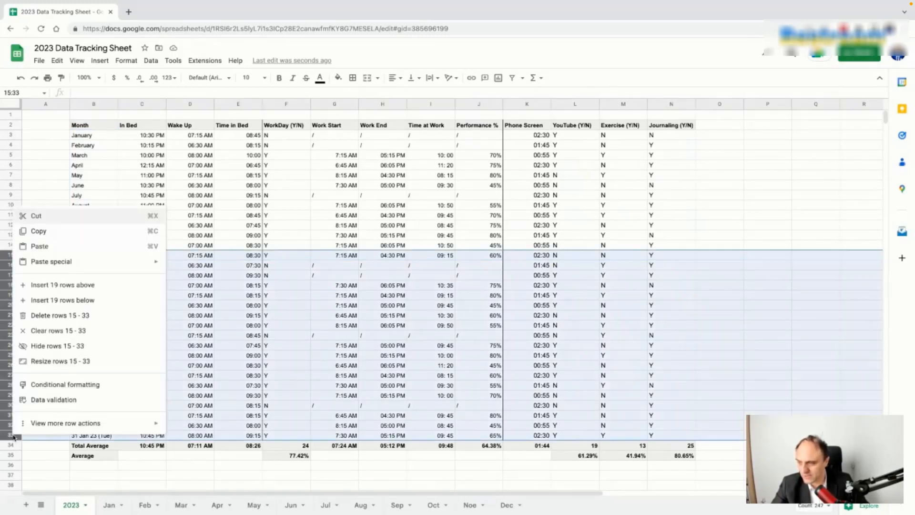
# Step: Delete rows 15–33 and clear the In Bed and Wake Up values in C3:D14
pyautogui.click(57, 317)
pyautogui.click(136, 286)
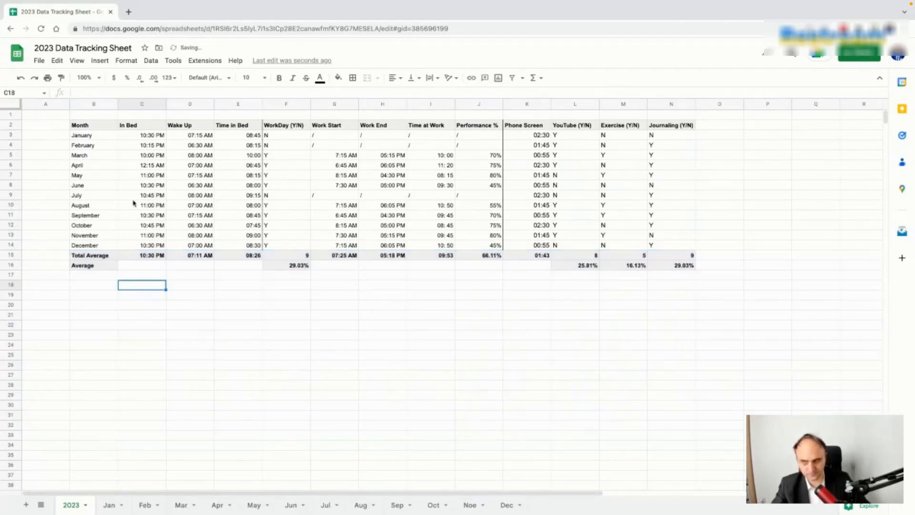
pyautogui.click(141, 138)
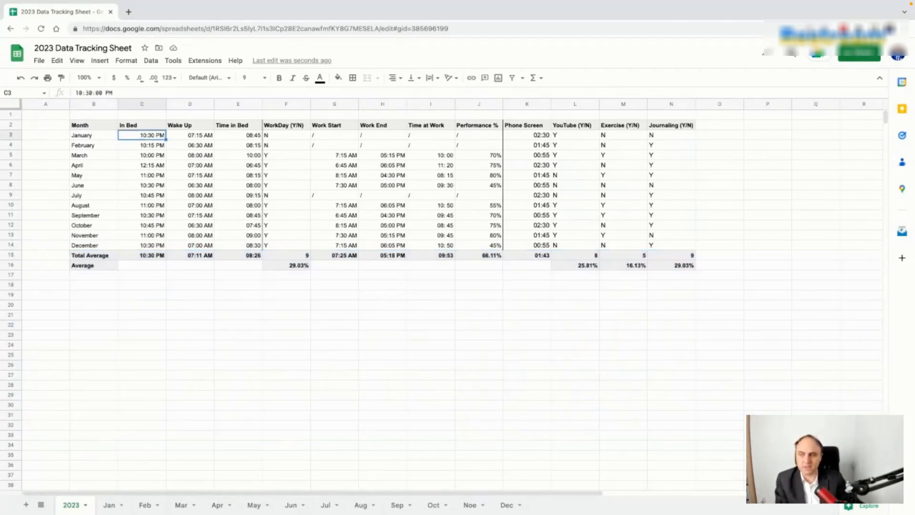
pyautogui.moveTo(143, 135); pyautogui.dragTo(201, 245)
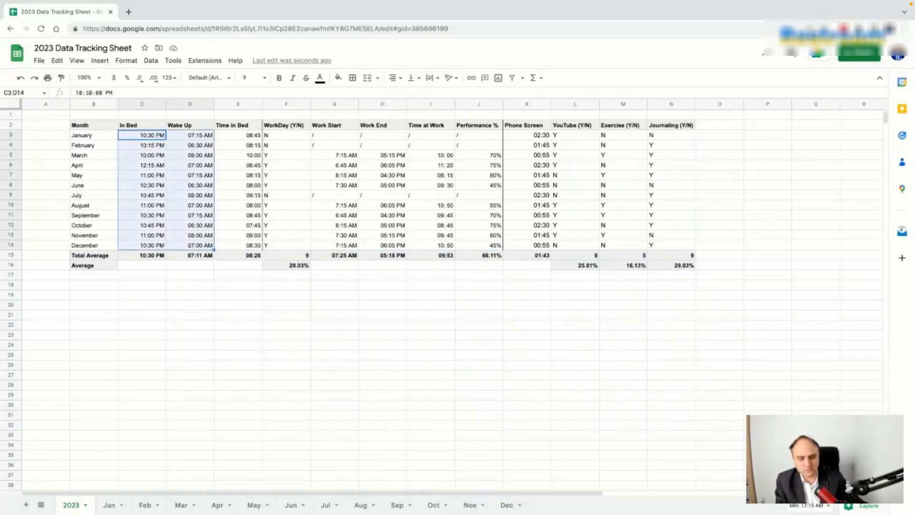
pyautogui.press('Delete')
pyautogui.click(150, 139)
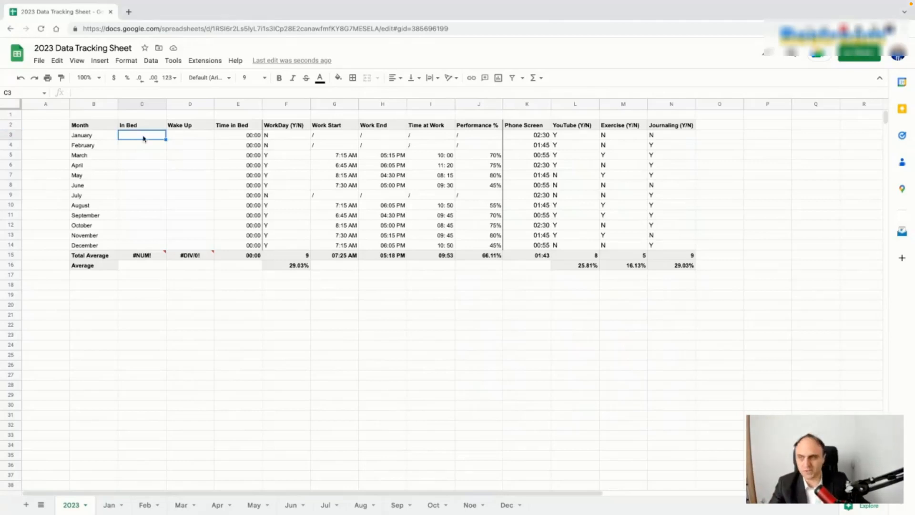
# Step: Enter a formula in C3 that references January's In Bed average on the Jan sheet
pyautogui.write('=')
pyautogui.click(109, 505)
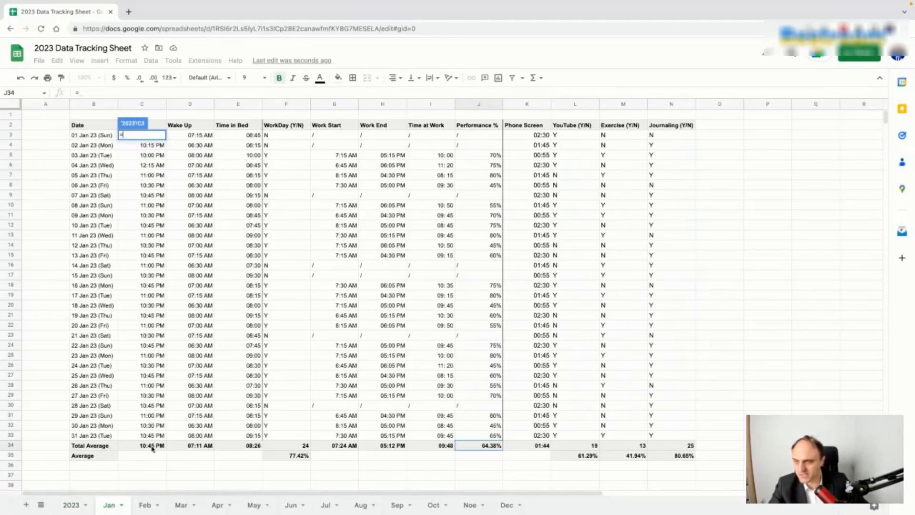
pyautogui.click(152, 448)
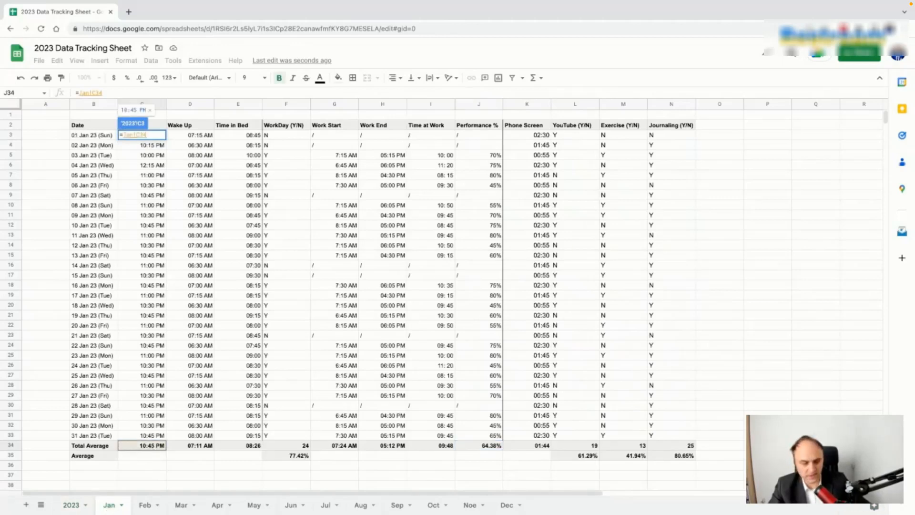
pyautogui.press('Return')
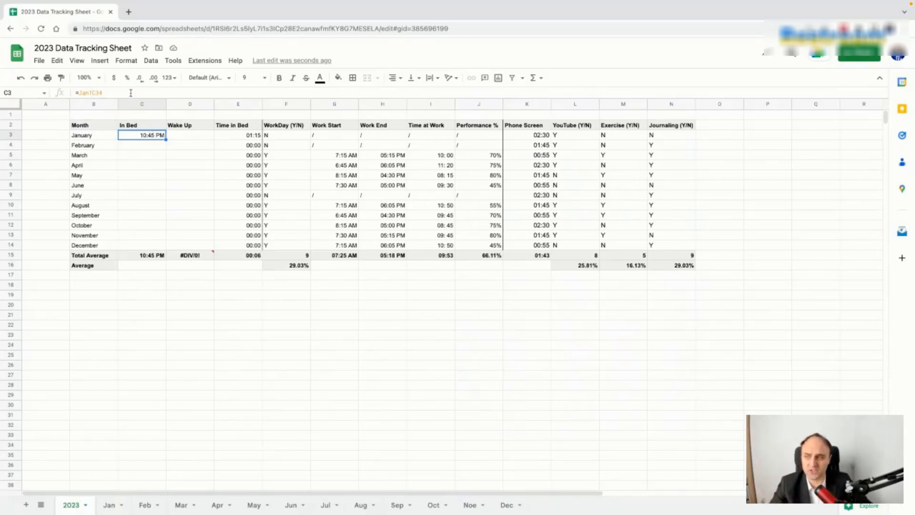
# Step: Fill the January formula down to December, inspect it, then undo the fill
pyautogui.moveTo(166, 138); pyautogui.dragTo(165, 247)
pyautogui.click(191, 195)
pyautogui.click(155, 146)
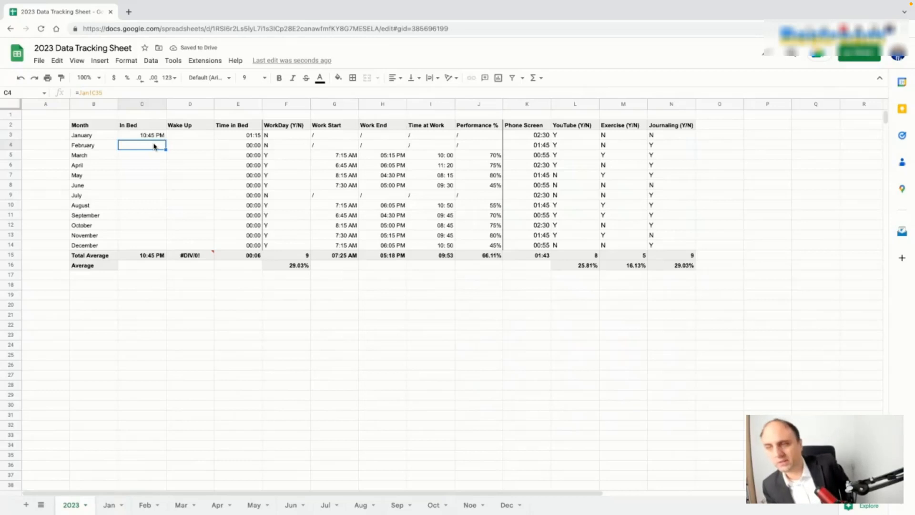
pyautogui.press('super+z')
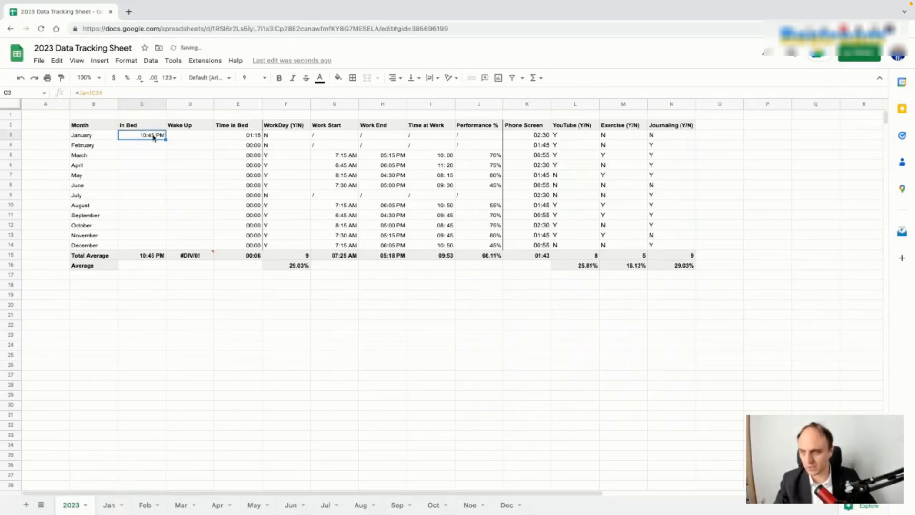
# Step: Copy the formula into February's row and change its sheet reference to Feb
pyautogui.moveTo(166, 139); pyautogui.dragTo(165, 146)
pyautogui.click(88, 93)
pyautogui.press('BackSpace')
pyautogui.press('BackSpace')
pyautogui.write('Feb')
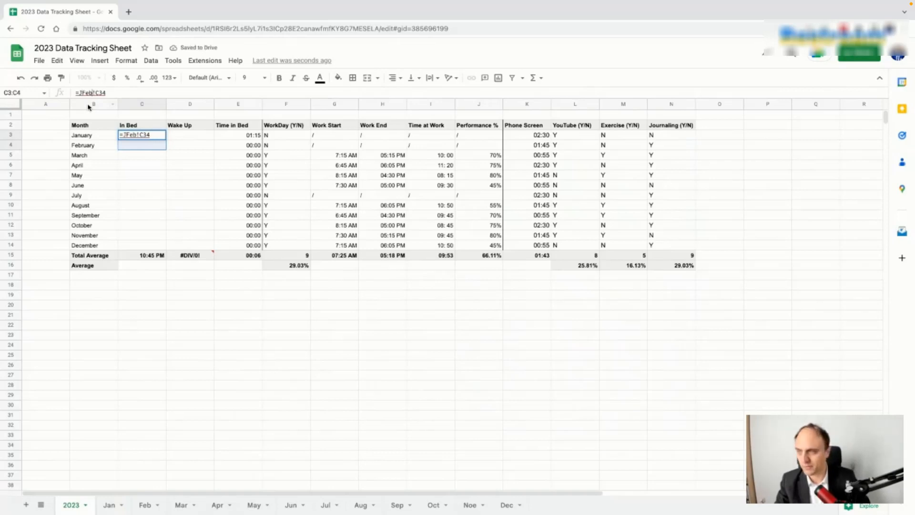
pyautogui.press('BackSpace')
pyautogui.press('BackSpace')
pyautogui.press('BackSpace')
pyautogui.press('BackSpace')
pyautogui.write('Fe')
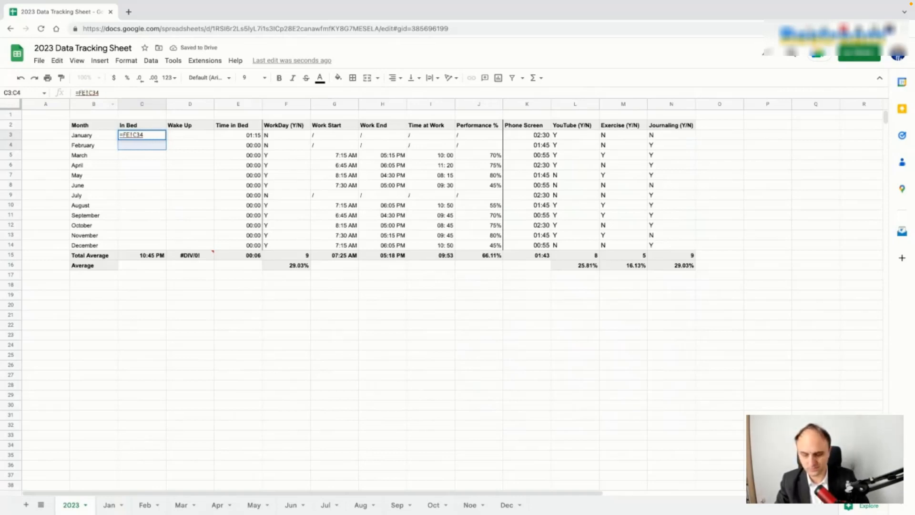
pyautogui.write('b')
pyautogui.press('Return')
# Step: Fill the first two In Bed formulas down through December and re-point February's to Feb
pyautogui.moveTo(157, 136); pyautogui.dragTo(165, 245)
pyautogui.click(203, 199)
pyautogui.click(154, 148)
pyautogui.click(153, 154)
pyautogui.click(153, 136)
pyautogui.click(153, 146)
pyautogui.click(85, 93)
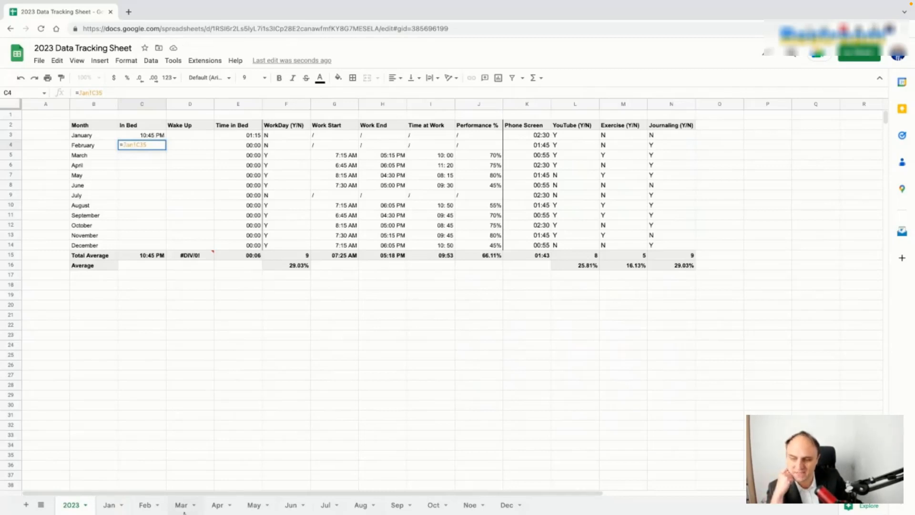
pyautogui.press('BackSpace')
pyautogui.press('BackSpace')
pyautogui.press('BackSpace')
pyautogui.write('Feb')
pyautogui.press('Return')
# Step: Point the March, April and May In Bed formulas to the Mar, Apr and May sheets
pyautogui.click(89, 93)
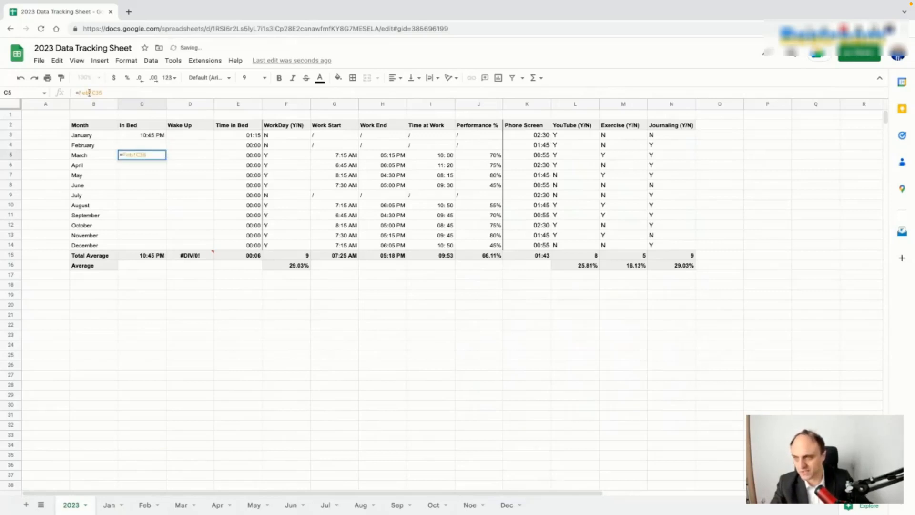
pyautogui.press('BackSpace')
pyautogui.press('BackSpace')
pyautogui.press('BackSpace')
pyautogui.write('Mar')
pyautogui.press('Return')
pyautogui.click(89, 93)
pyautogui.press('BackSpace')
pyautogui.press('BackSpace')
pyautogui.press('BackSpace')
pyautogui.write('Apr')
pyautogui.press('Return')
pyautogui.click(89, 93)
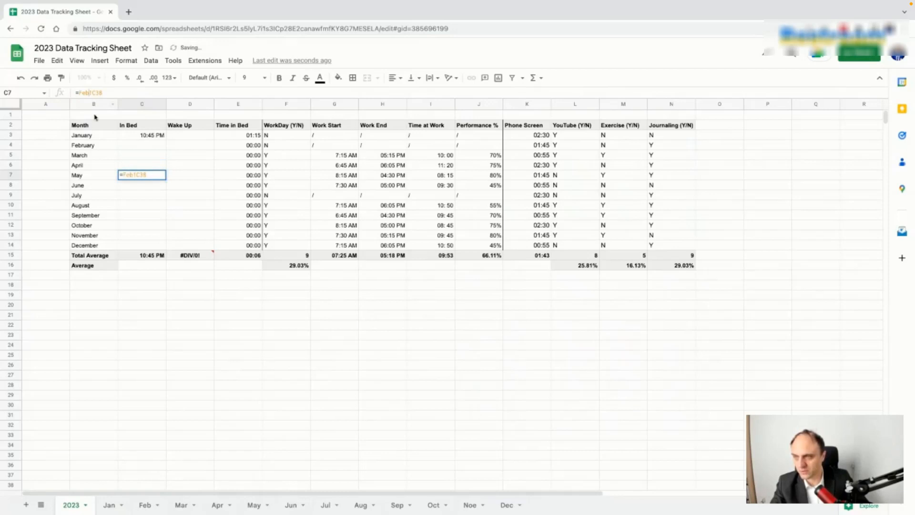
pyautogui.press('BackSpace')
pyautogui.press('BackSpace')
pyautogui.press('BackSpace')
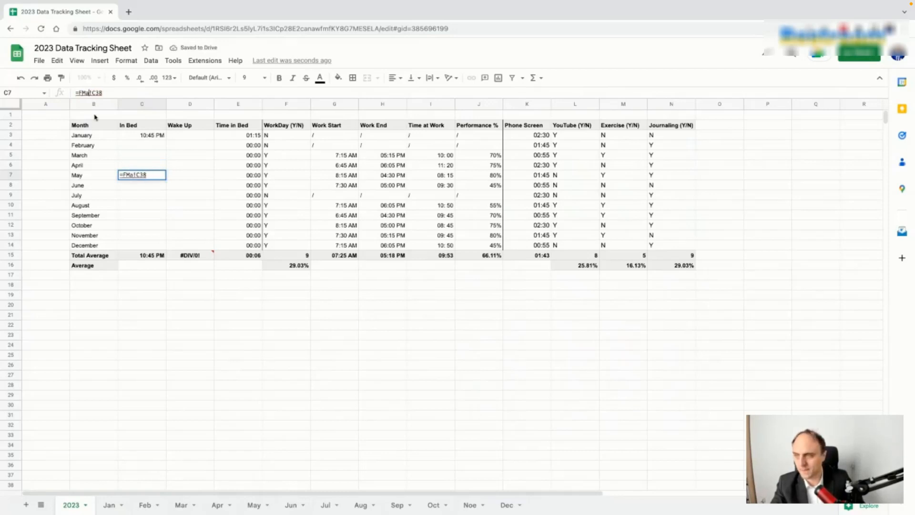
pyautogui.write('May')
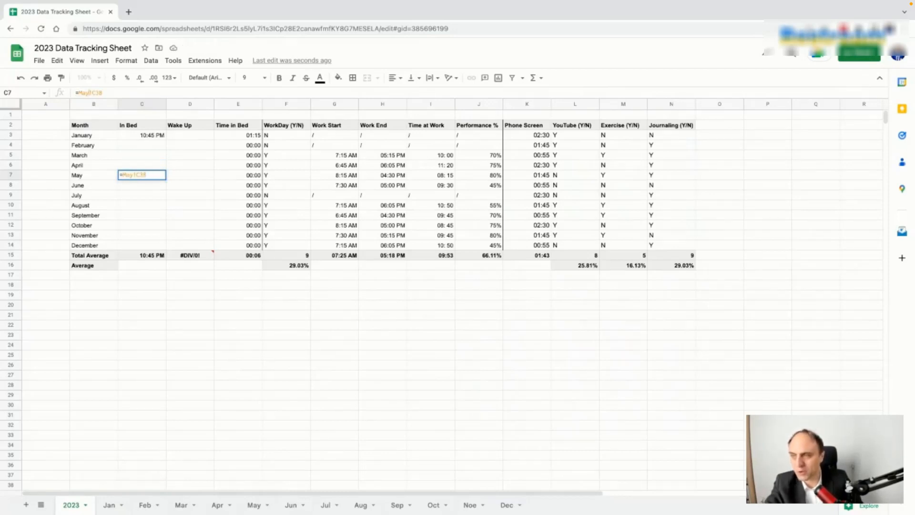
pyautogui.press('Return')
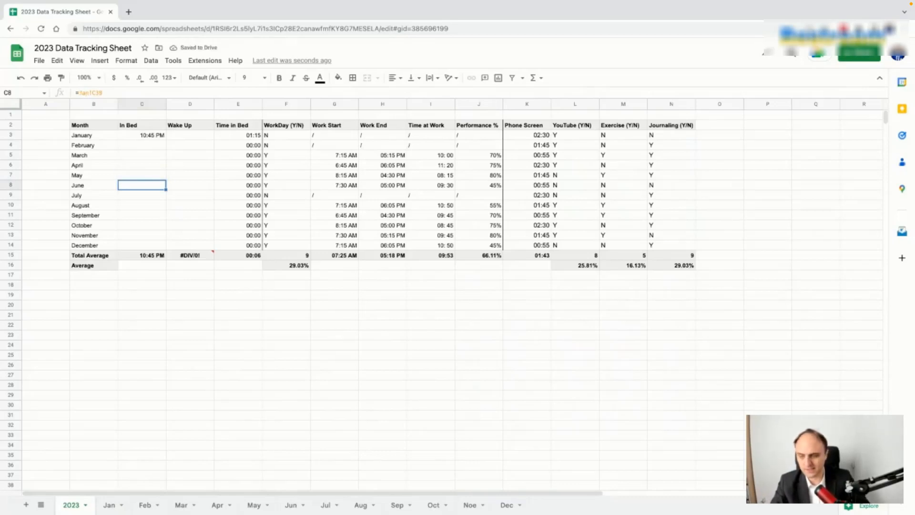
# Step: Point the June, July and August In Bed formulas to the Jun, Jul and Aug sheets
pyautogui.click(90, 93)
pyautogui.press('BackSpace')
pyautogui.press('BackSpace')
pyautogui.write('un')
pyautogui.press('Return')
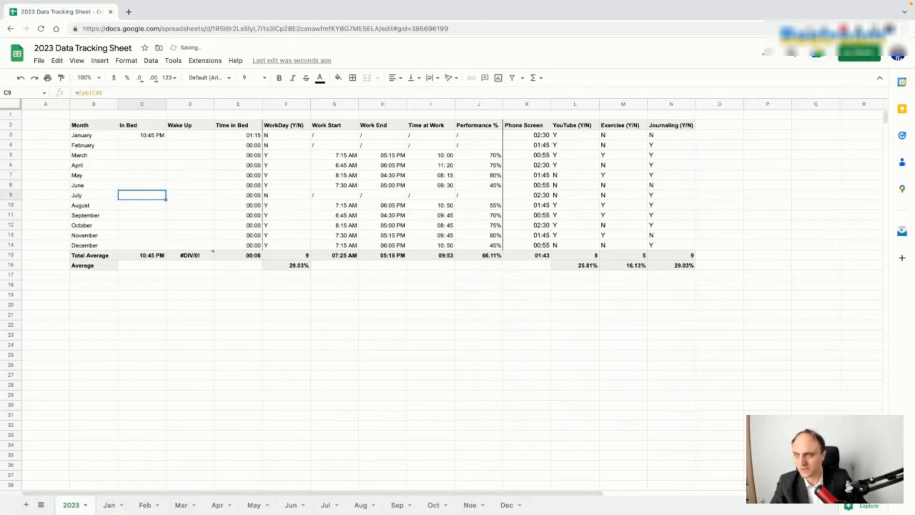
pyautogui.click(90, 93)
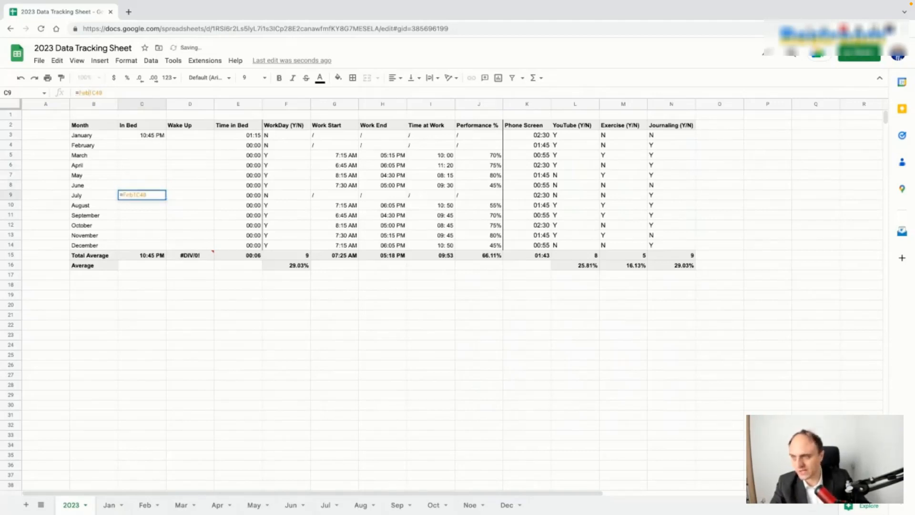
pyautogui.press('BackSpace')
pyautogui.press('BackSpace')
pyautogui.press('BackSpace')
pyautogui.write('Jul')
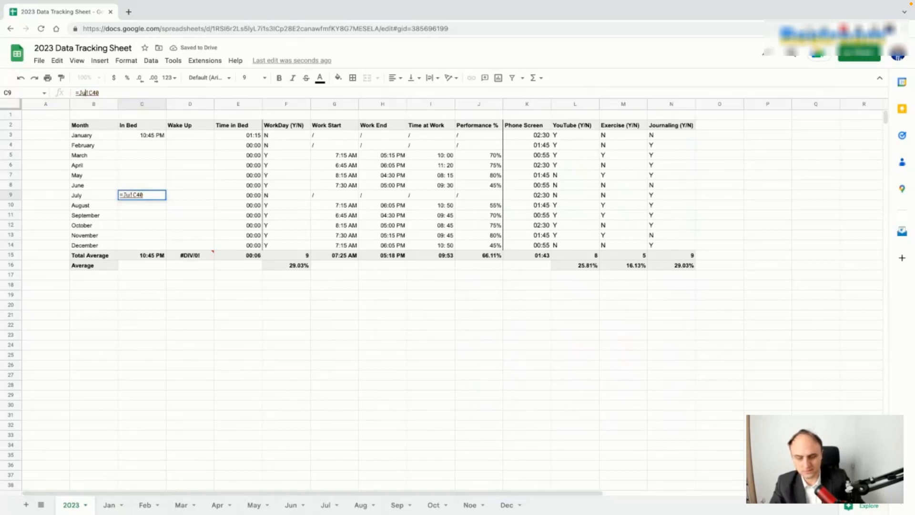
pyautogui.press('Return')
pyautogui.click(90, 93)
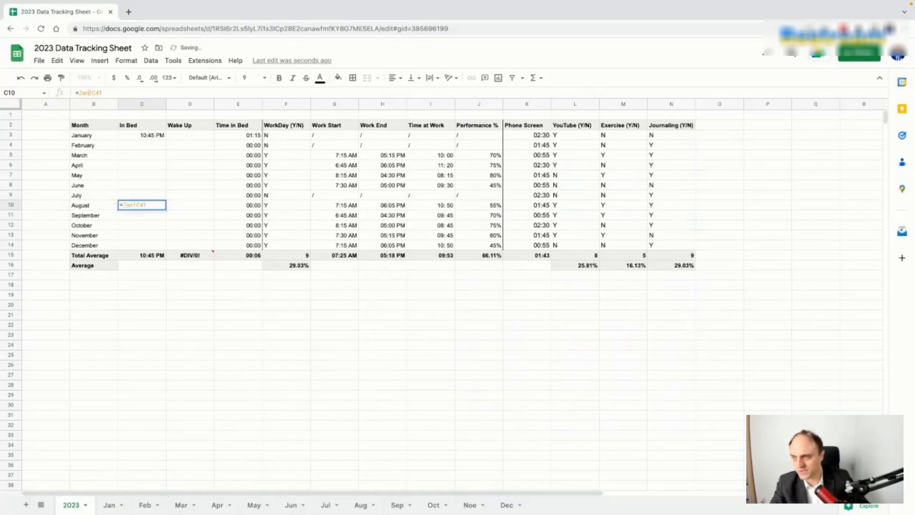
pyautogui.press('BackSpace')
pyautogui.press('BackSpace')
pyautogui.press('BackSpace')
pyautogui.write('Aug')
pyautogui.press('Return')
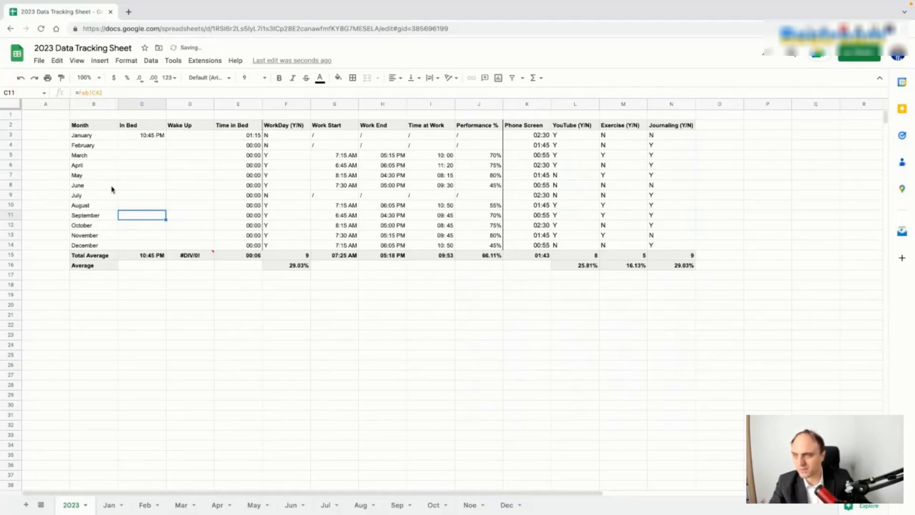
# Step: Point September's and October's In Bed formulas to the Sep and Oct sheets
pyautogui.click(89, 92)
pyautogui.press('BackSpace')
pyautogui.press('BackSpace')
pyautogui.press('BackSpace')
pyautogui.write('Sep')
pyautogui.press('Return')
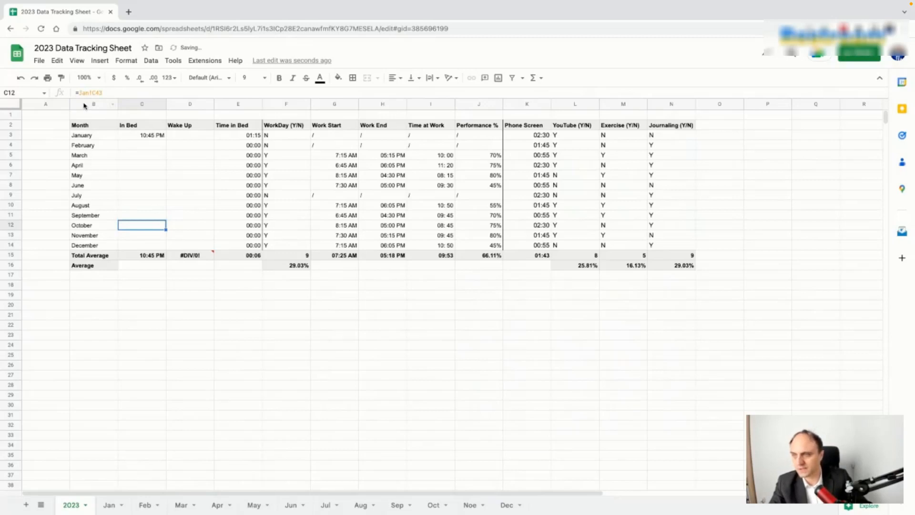
pyautogui.click(88, 92)
pyautogui.press('BackSpace')
pyautogui.press('BackSpace')
pyautogui.press('BackSpace')
pyautogui.write('Ocy')
pyautogui.press('BackSpace')
pyautogui.write('t')
pyautogui.press('Return')
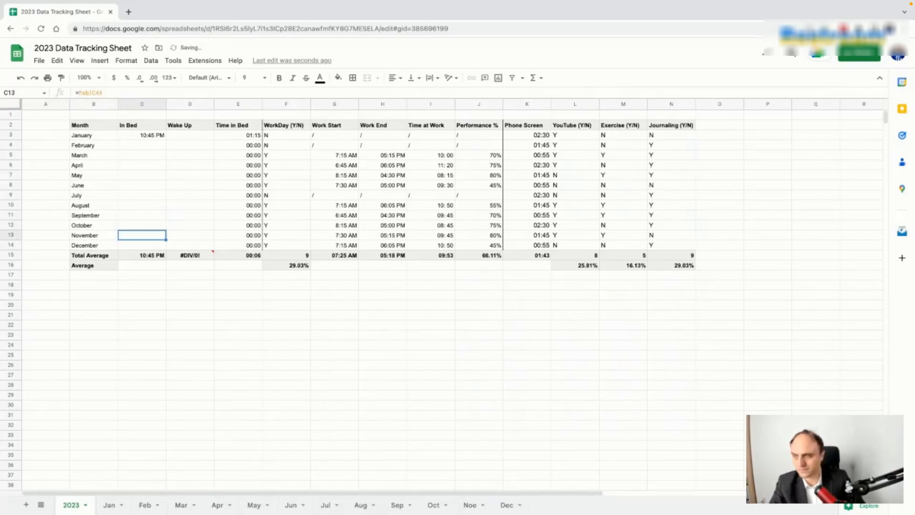
# Step: Point November's In Bed formula to the Nov sheet and begin editing December's
pyautogui.click(88, 92)
pyautogui.press('BackSpace')
pyautogui.press('BackSpace')
pyautogui.press('BackSpace')
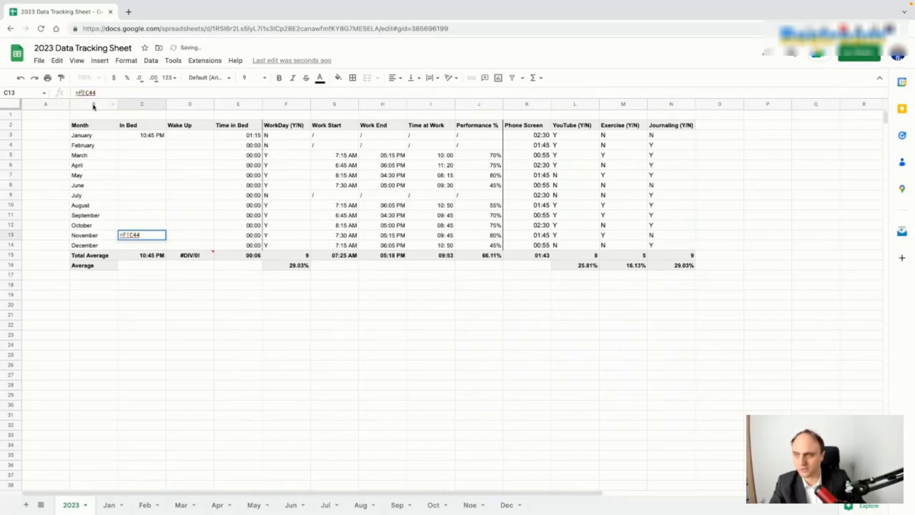
pyautogui.write('Nov')
pyautogui.press('Return')
pyautogui.click(89, 94)
pyautogui.press('BackSpace')
pyautogui.press('BackSpace')
pyautogui.press('BackSpace')
# Step: Finish December's Dec reference and re-commit November's formula to clear its #REF! error
pyautogui.write('Dec')
pyautogui.press('Return')
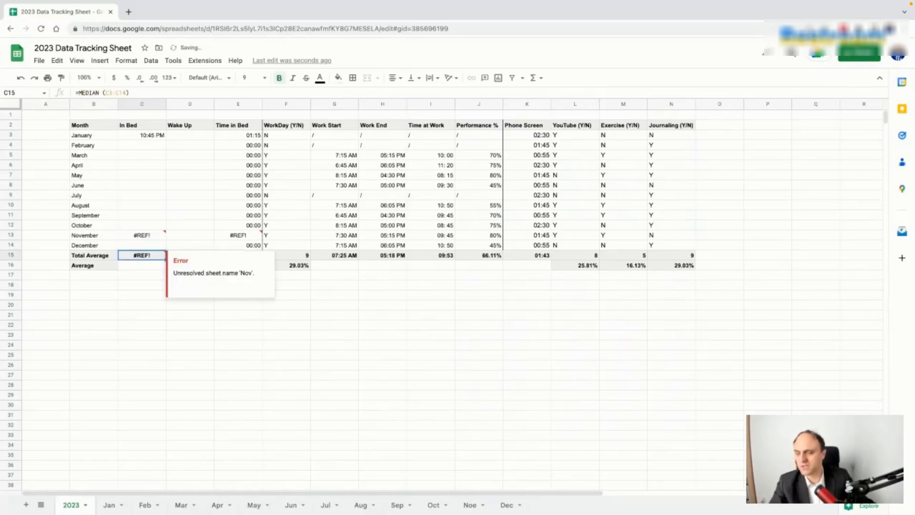
pyautogui.click(150, 236)
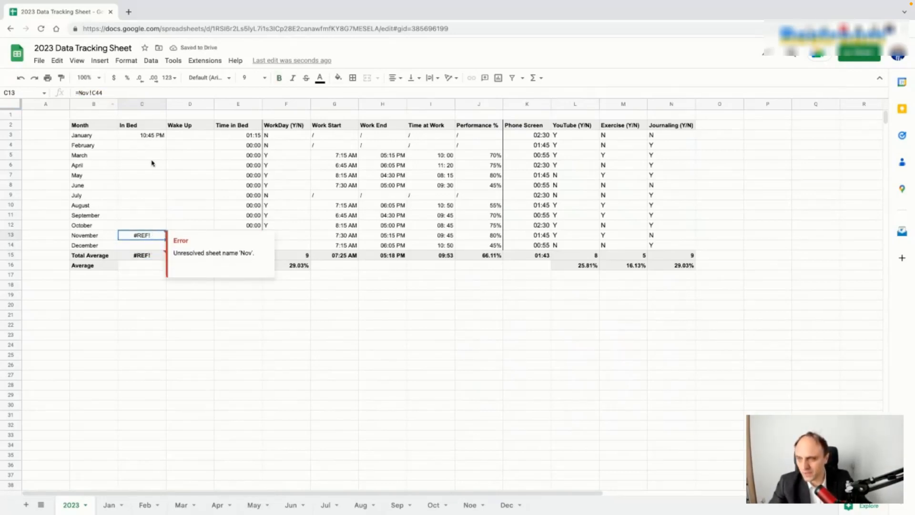
pyautogui.click(152, 135)
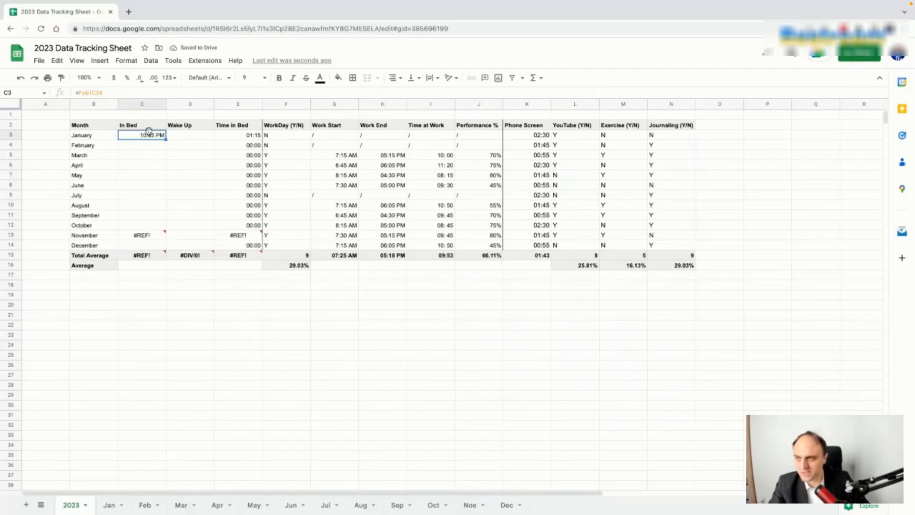
pyautogui.click(146, 236)
pyautogui.moveTo(147, 236)
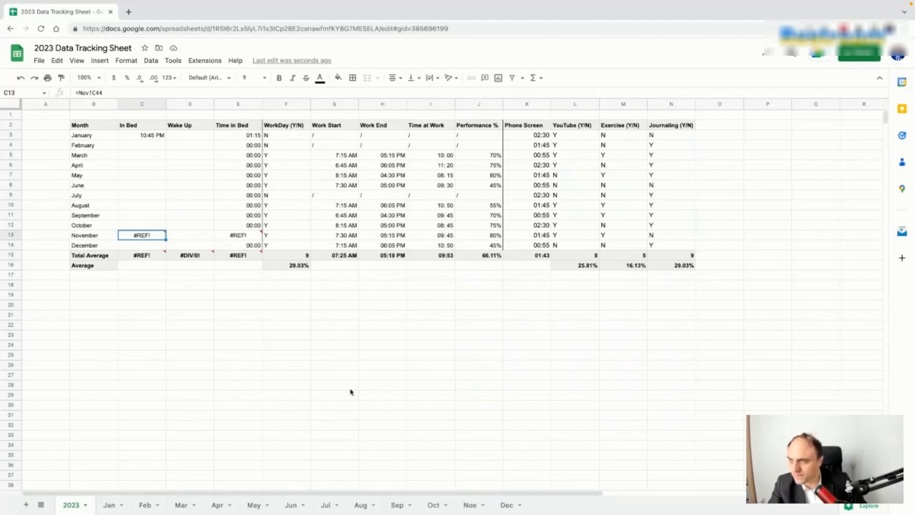
pyautogui.click(89, 93)
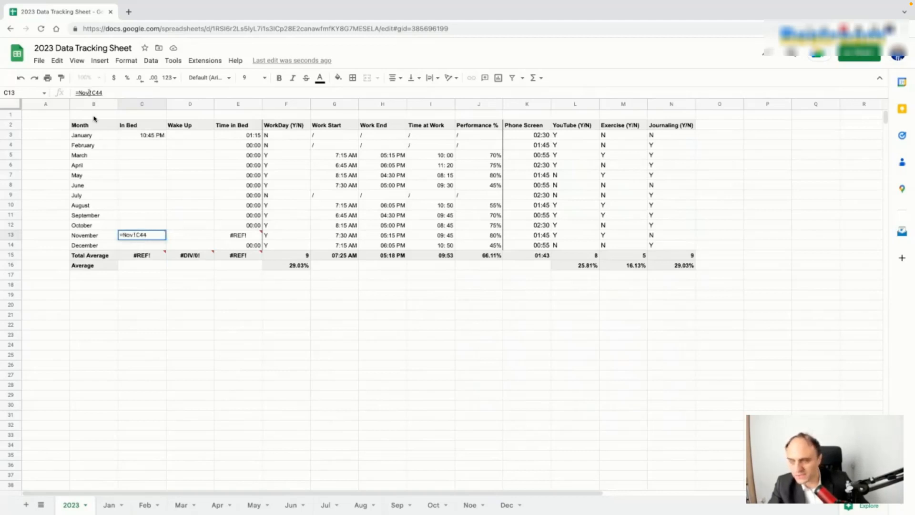
pyautogui.press('Return')
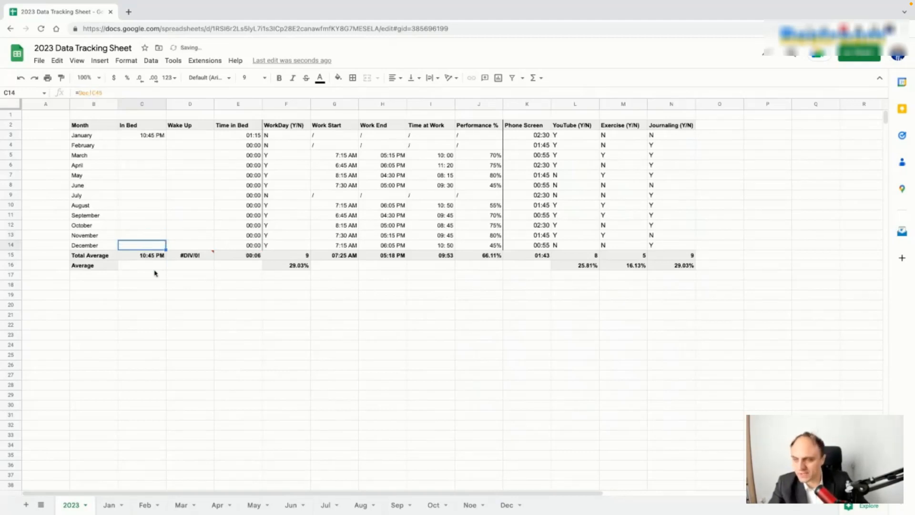
# Step: Inspect and dismiss the Wake Up average error, then select January's Wake Up cell
pyautogui.click(187, 256)
pyautogui.click(193, 206)
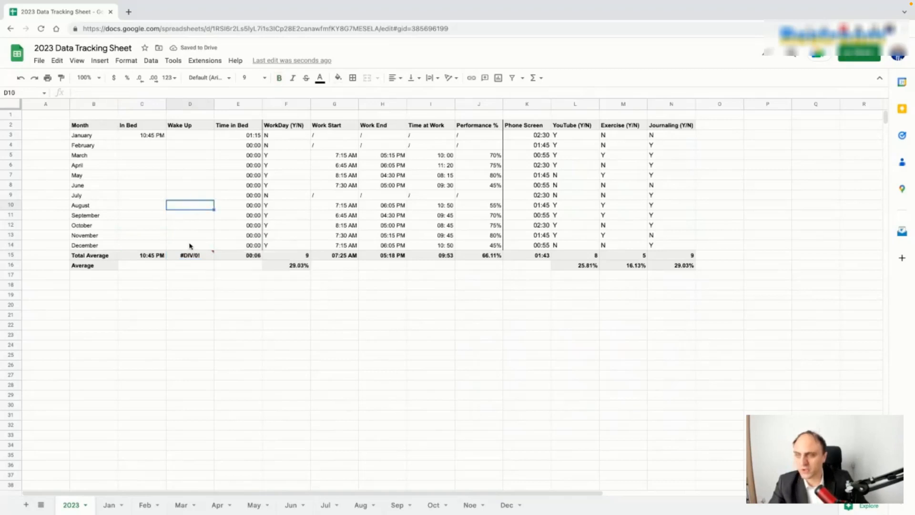
pyautogui.click(191, 137)
# Step: Copy January's In Bed formula into the Wake Up column and fill it down the month rows
pyautogui.click(134, 138)
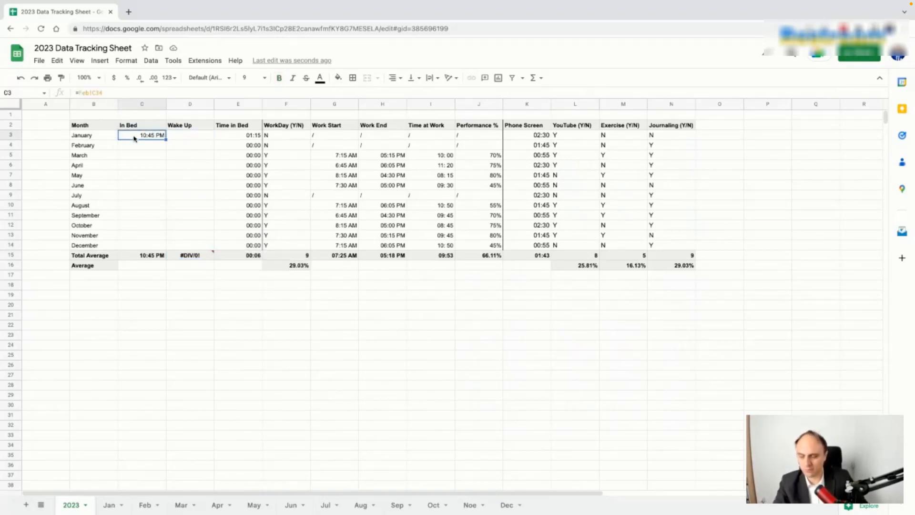
pyautogui.hotkey('ctrl', 'c')
pyautogui.click(176, 136)
pyautogui.hotkey('ctrl', 'v')
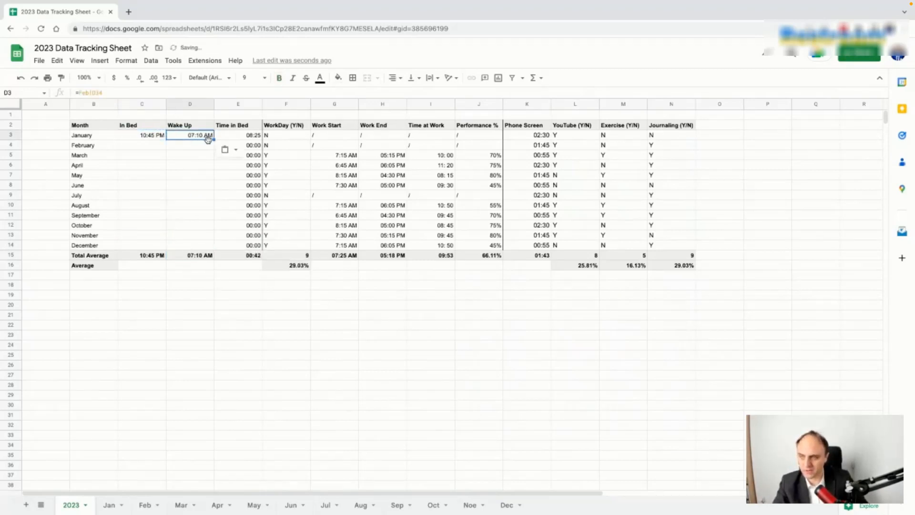
pyautogui.moveTo(213, 139); pyautogui.dragTo(206, 255)
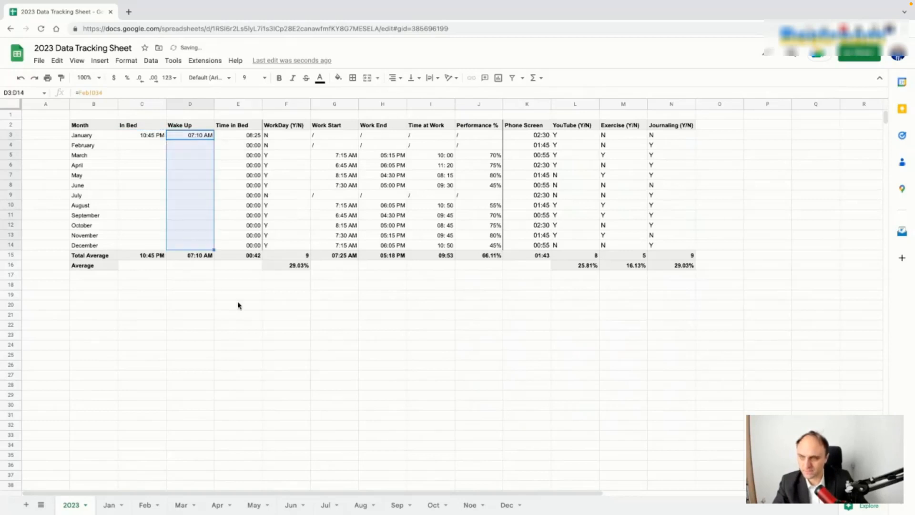
pyautogui.click(237, 305)
pyautogui.click(195, 139)
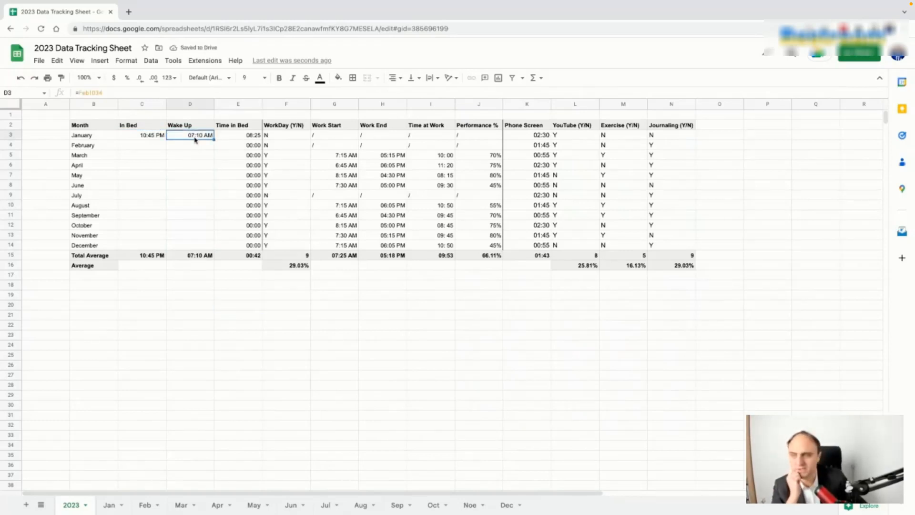
# Step: Change January's In Bed formula to reference the Jan sheet, showing 10:45 PM
pyautogui.press('Left')
pyautogui.press('Down')
pyautogui.press('Up')
pyautogui.click(86, 92)
pyautogui.press('BackSpace')
pyautogui.press('BackSpace')
pyautogui.press('BackSpace')
pyautogui.write('Jan')
pyautogui.press('Return')
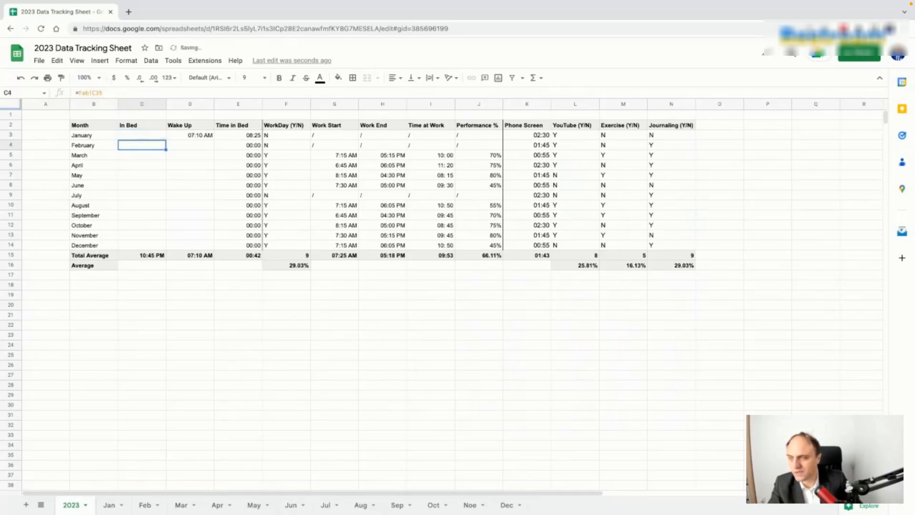
pyautogui.click(159, 138)
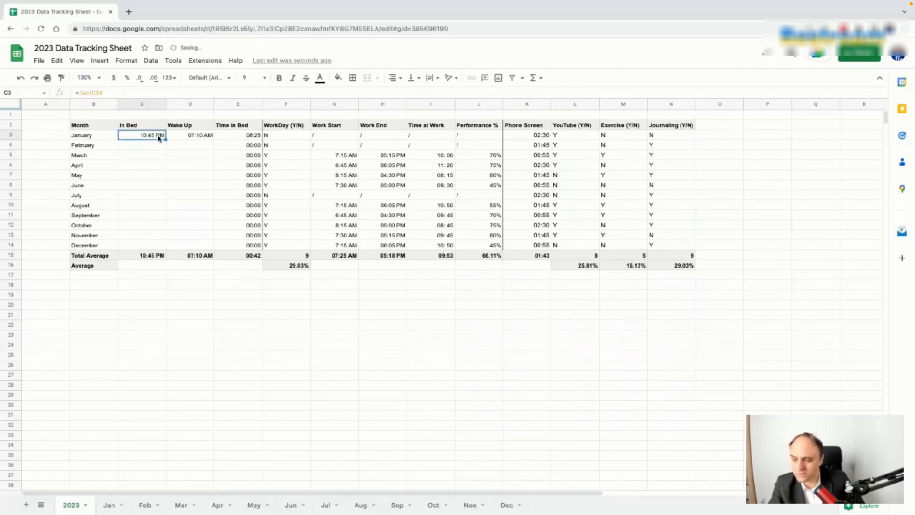
pyautogui.click(158, 146)
pyautogui.click(158, 137)
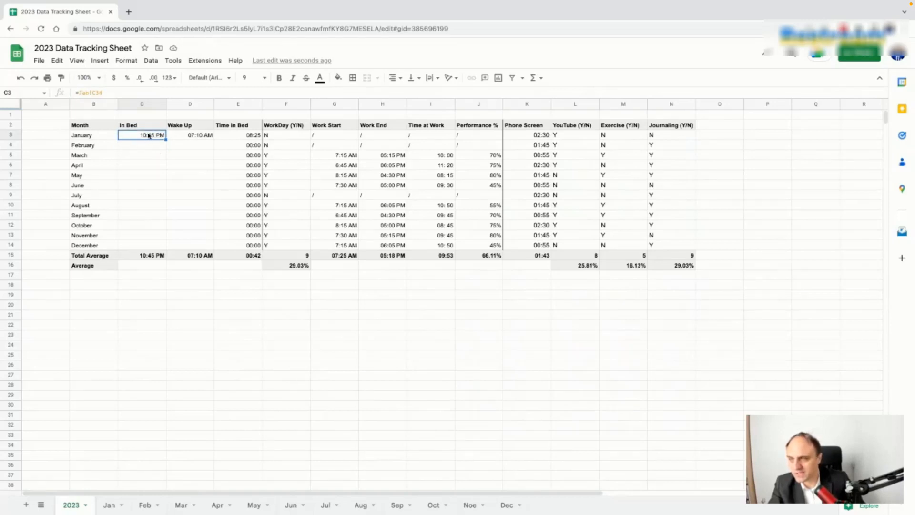
# Step: Lock C3's January In Bed reference and copy the formula down to December's row
pyautogui.click(93, 92)
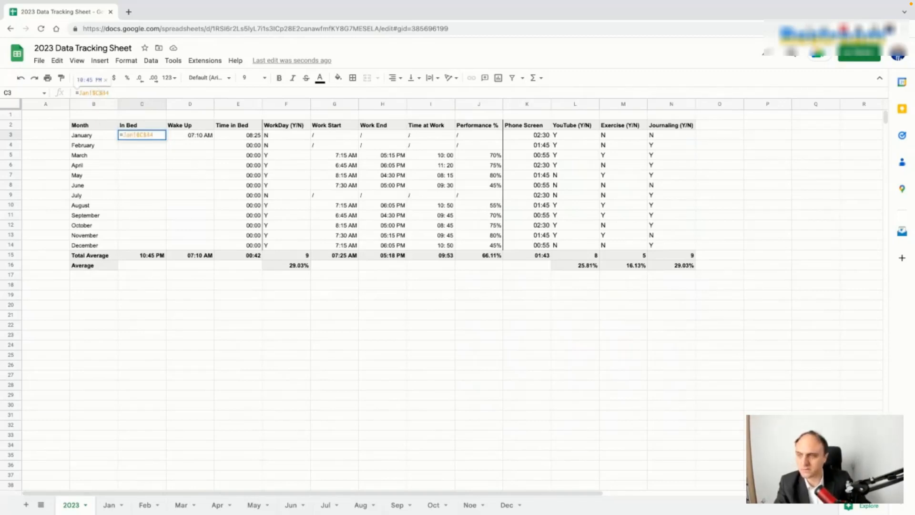
pyautogui.press('Return')
pyautogui.click(157, 138)
pyautogui.moveTo(165, 138); pyautogui.dragTo(166, 245)
# Step: Change February's and March's In Bed formulas to reference the Feb and March tabs
pyautogui.click(154, 148)
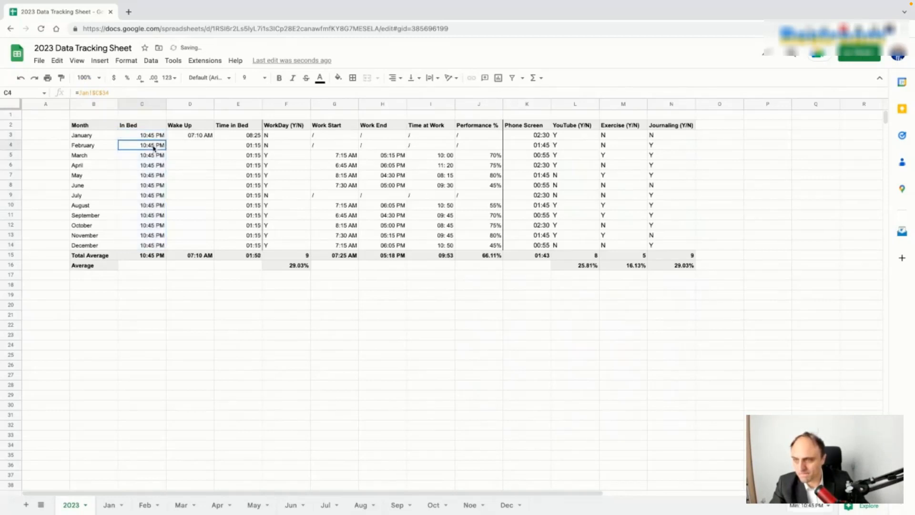
pyautogui.doubleClick(86, 93)
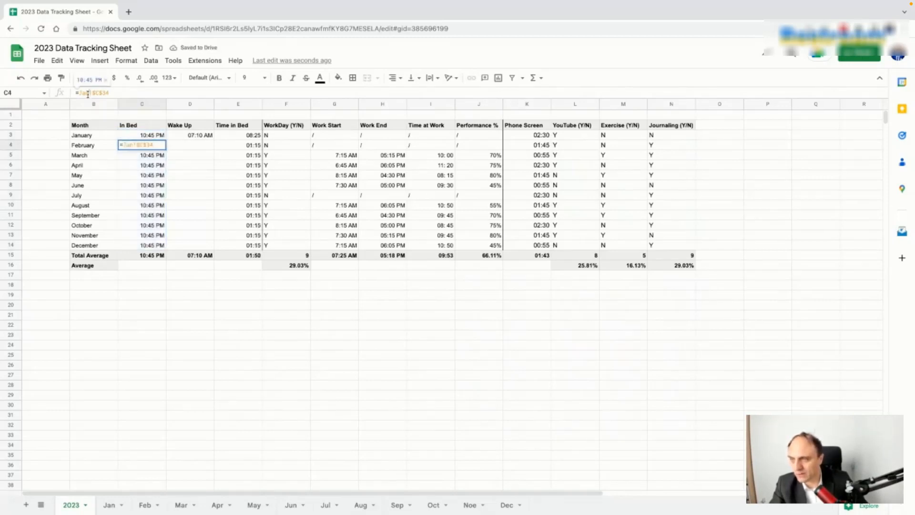
pyautogui.press('BackSpace')
pyautogui.write('Feb')
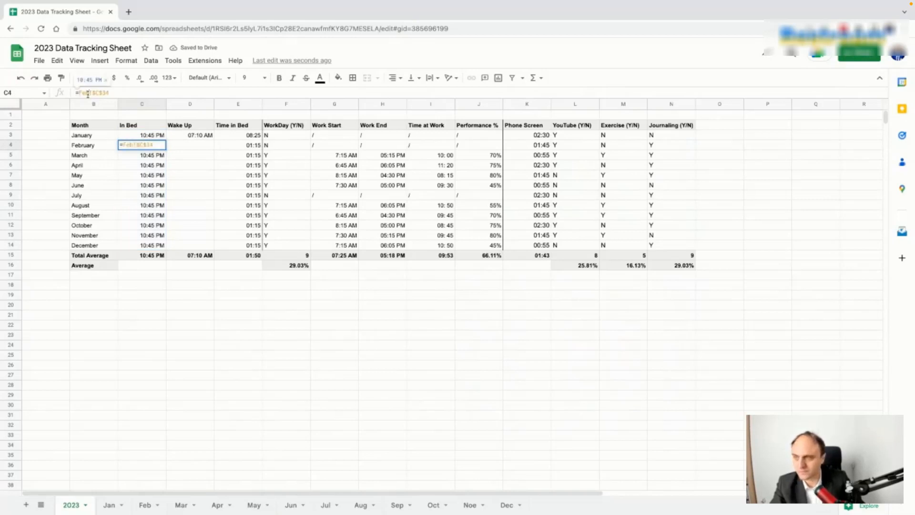
pyautogui.press('Return')
pyautogui.click(90, 93)
pyautogui.press('BackSpace')
pyautogui.press('BackSpace')
pyautogui.press('BackSpace')
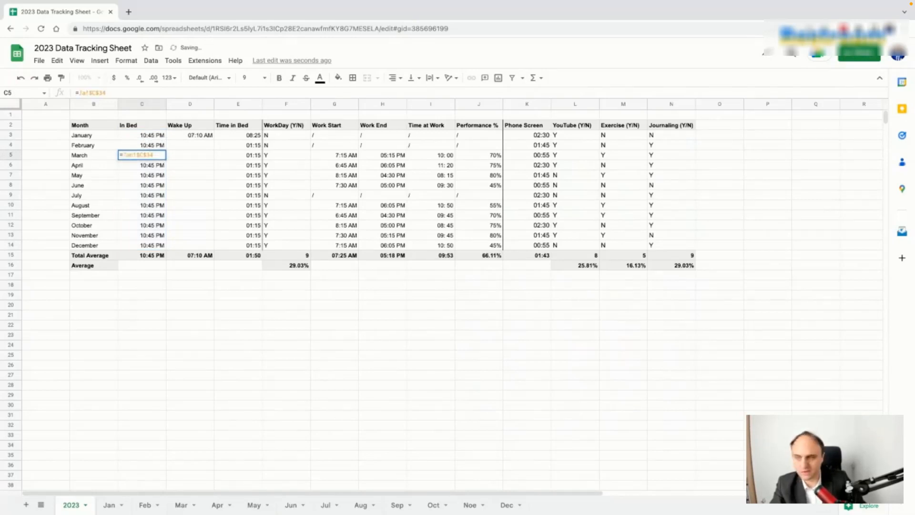
pyautogui.write('M')
pyautogui.press('Return')
# Step: Swap Jan for the April, May and June sheet names in those rows' In Bed formulas
pyautogui.click(88, 93)
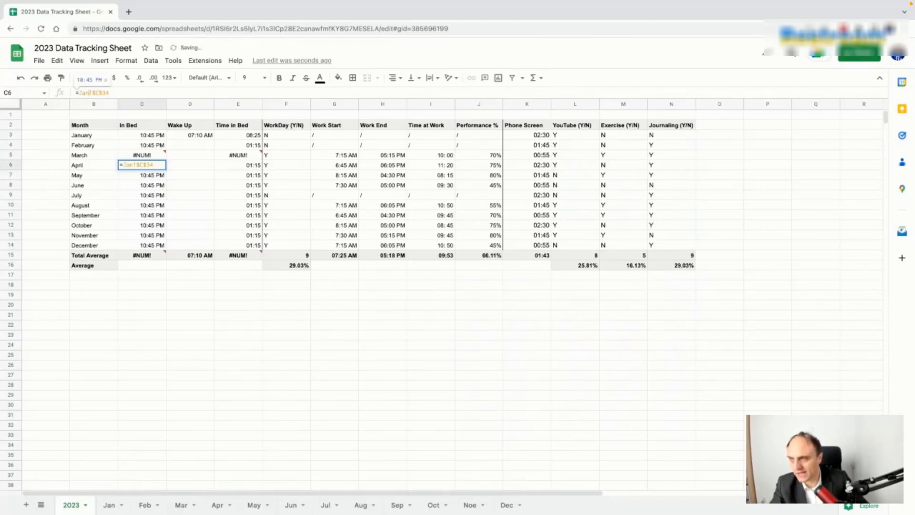
pyautogui.press('BackSpace')
pyautogui.press('BackSpace')
pyautogui.press('BackSpace')
pyautogui.write('Apr')
pyautogui.press('Return')
pyautogui.click(89, 93)
pyautogui.press('BackSpace')
pyautogui.press('BackSpace')
pyautogui.press('BackSpace')
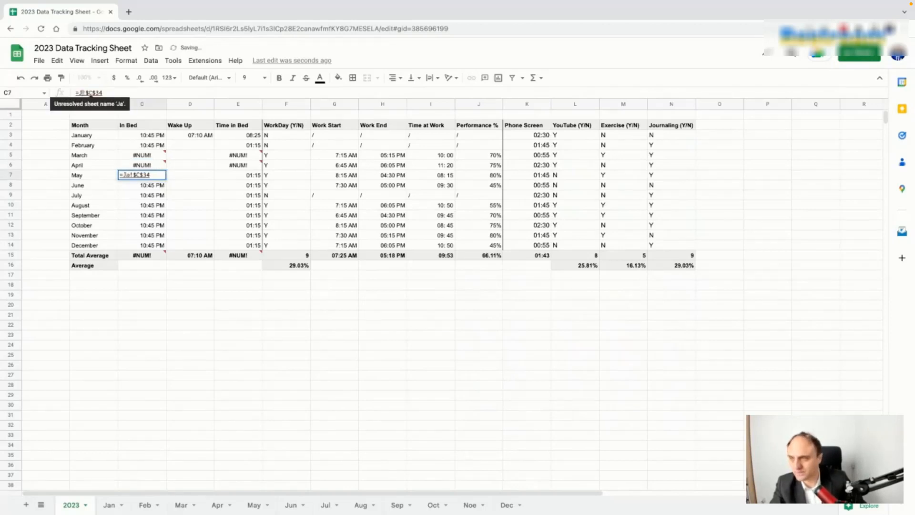
pyautogui.write('May')
pyautogui.press('Return')
pyautogui.click(89, 93)
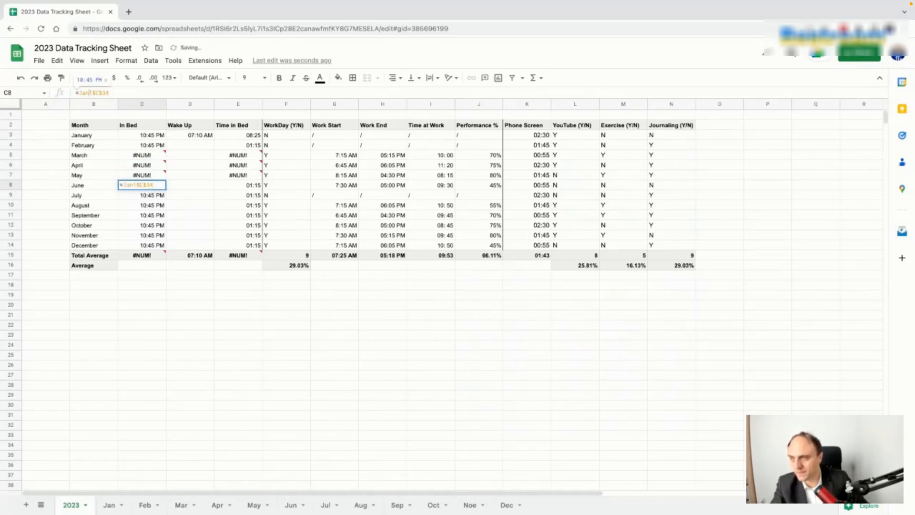
pyautogui.press('BackSpace')
pyautogui.press('BackSpace')
pyautogui.press('BackSpace')
pyautogui.write('Jul')
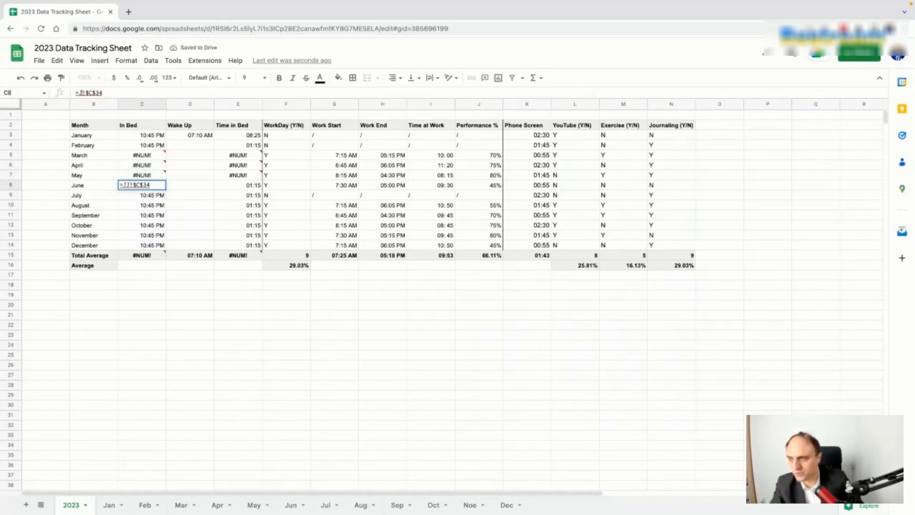
pyautogui.press('Return')
# Step: Point the July, August and September In Bed formulas to the Jul, Aug and Sep tabs
pyautogui.click(89, 93)
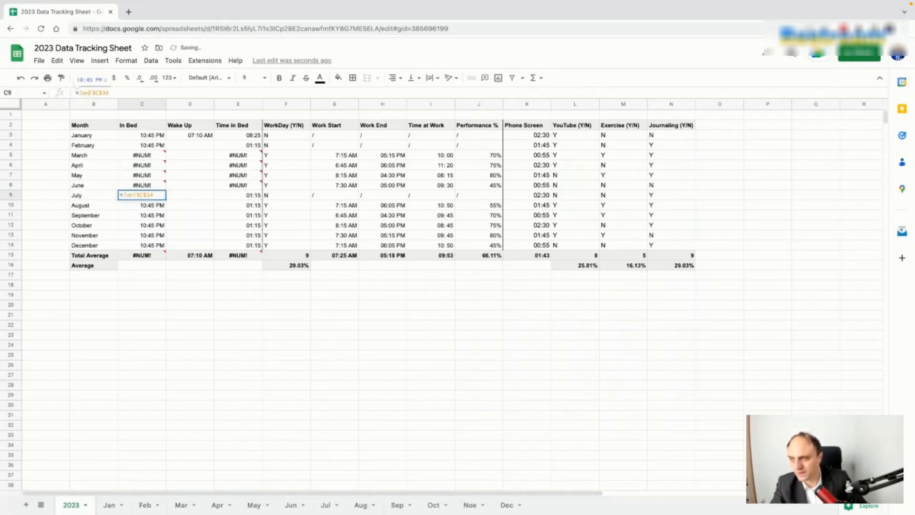
pyautogui.press('BackSpace')
pyautogui.press('BackSpace')
pyautogui.press('BackSpace')
pyautogui.write('Jul')
pyautogui.press('Return')
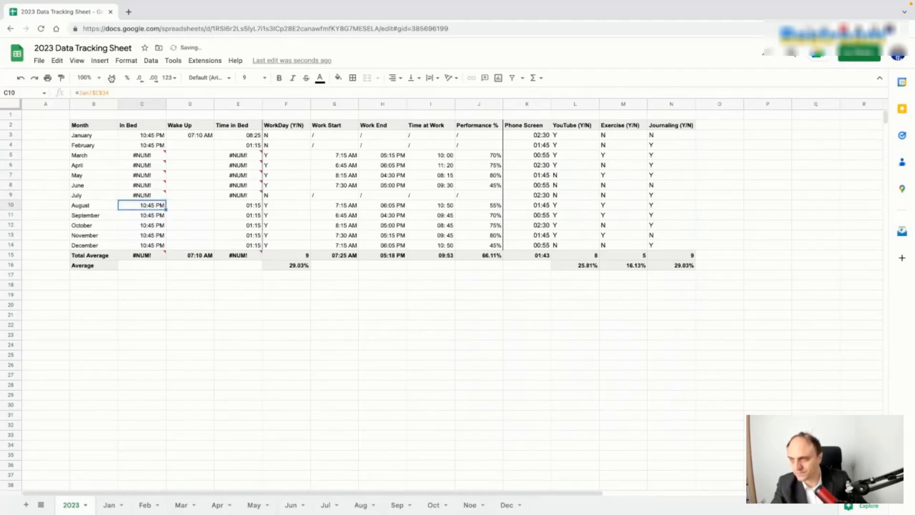
pyautogui.click(89, 93)
pyautogui.press('BackSpace')
pyautogui.press('BackSpace')
pyautogui.write('Aug')
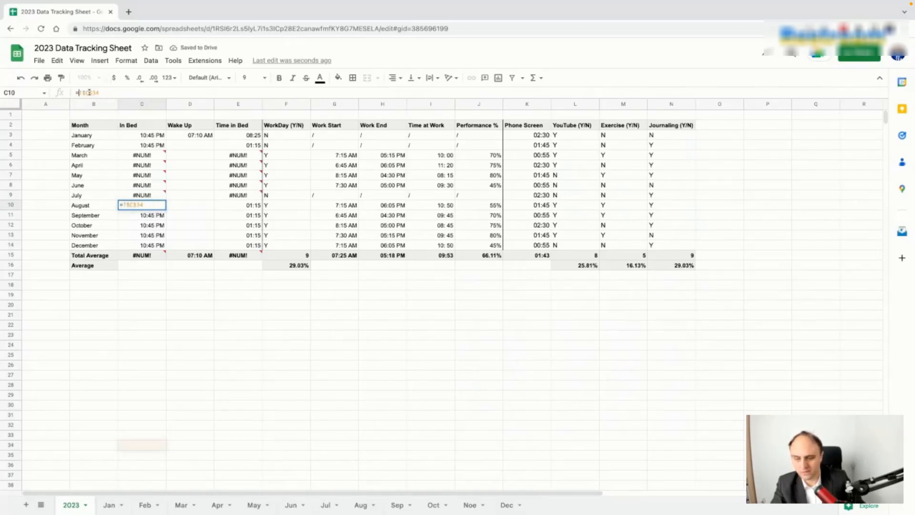
pyautogui.press('Return')
pyautogui.click(90, 92)
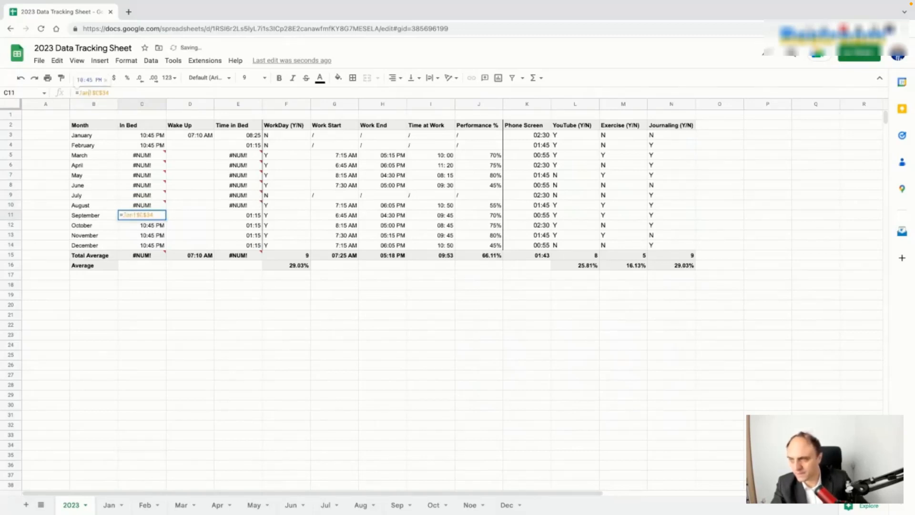
pyautogui.press('BackSpace')
pyautogui.press('BackSpace')
pyautogui.press('BackSpace')
pyautogui.write('Se')
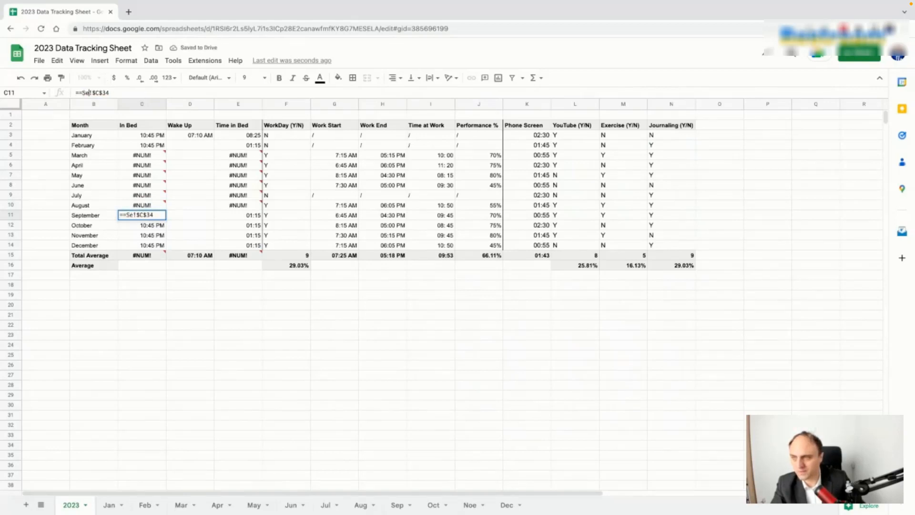
pyautogui.write('p')
pyautogui.press('Return')
# Step: Point October's In Bed formula to the Oct tab, fixing the #REF! from a stray J
pyautogui.click(90, 92)
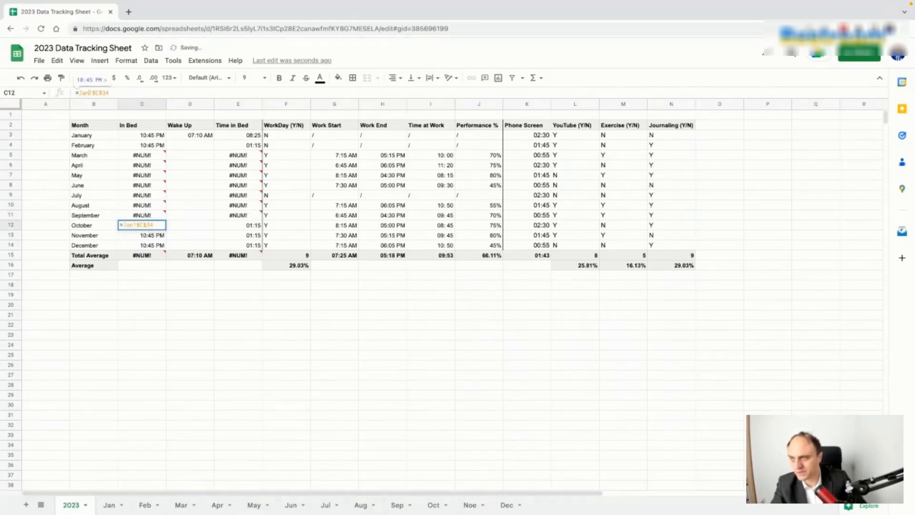
pyautogui.press('BackSpace')
pyautogui.press('BackSpace')
pyautogui.press('BackSpace')
pyautogui.write('Oct')
pyautogui.press('Return')
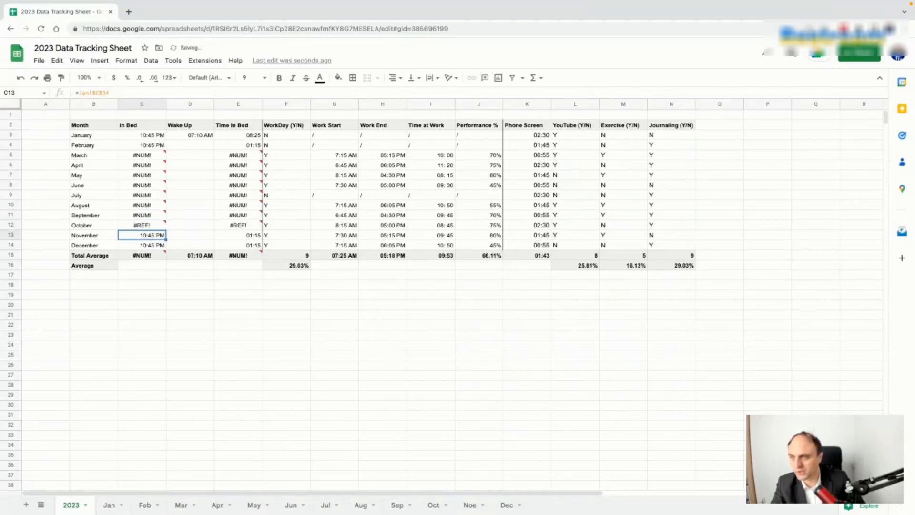
pyautogui.click(136, 227)
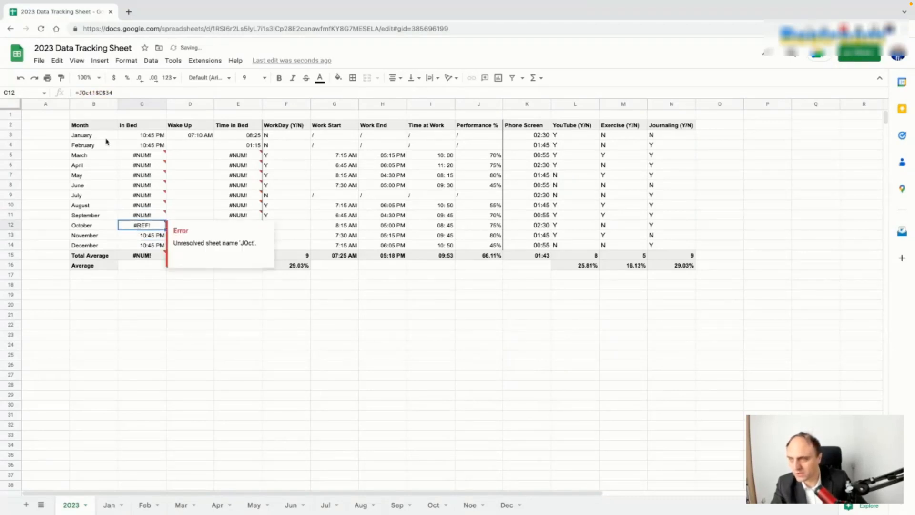
pyautogui.click(82, 93)
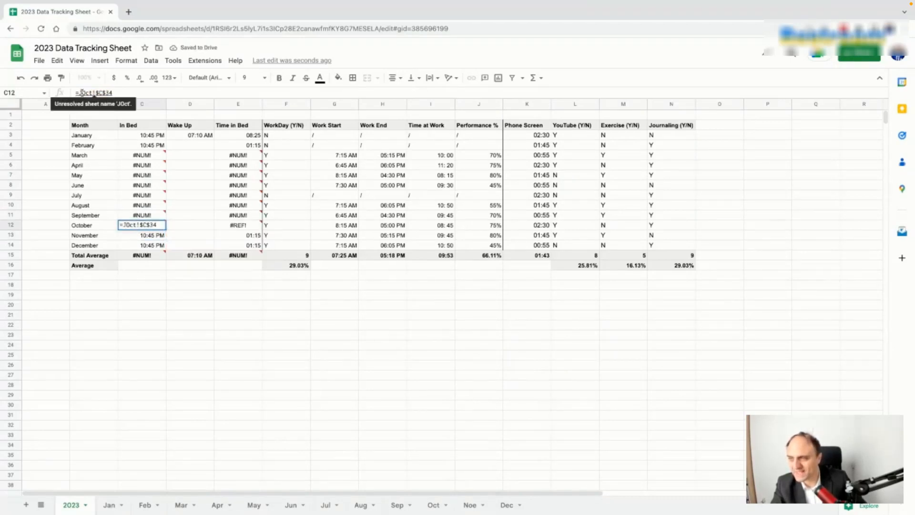
pyautogui.press('BackSpace')
pyautogui.press('Return')
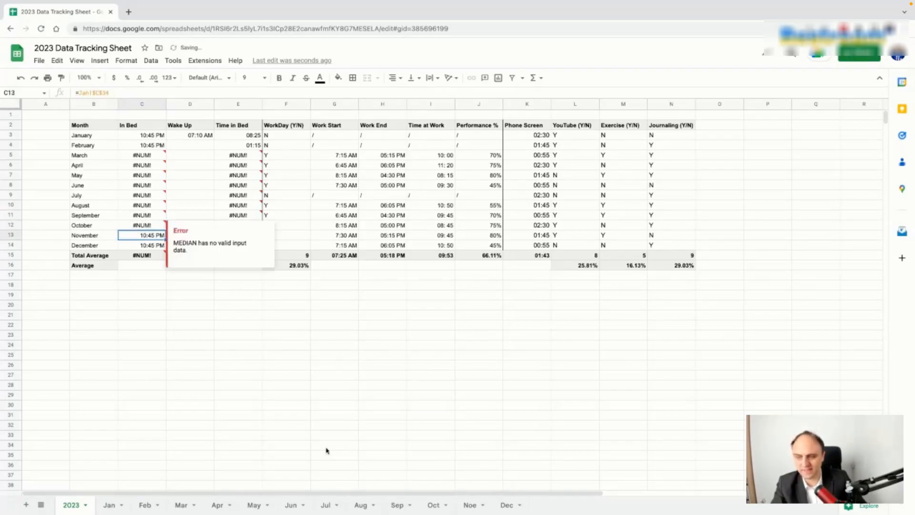
pyautogui.click(432, 505)
pyautogui.click(426, 258)
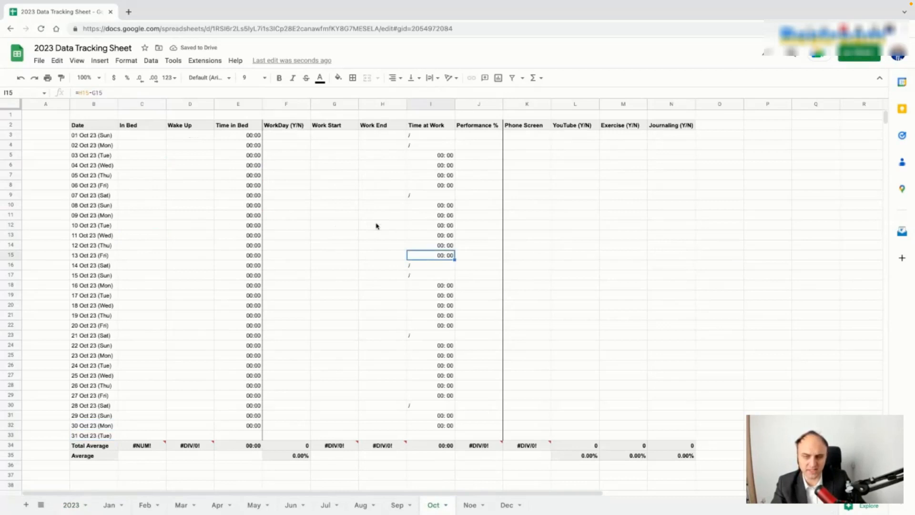
pyautogui.click(72, 508)
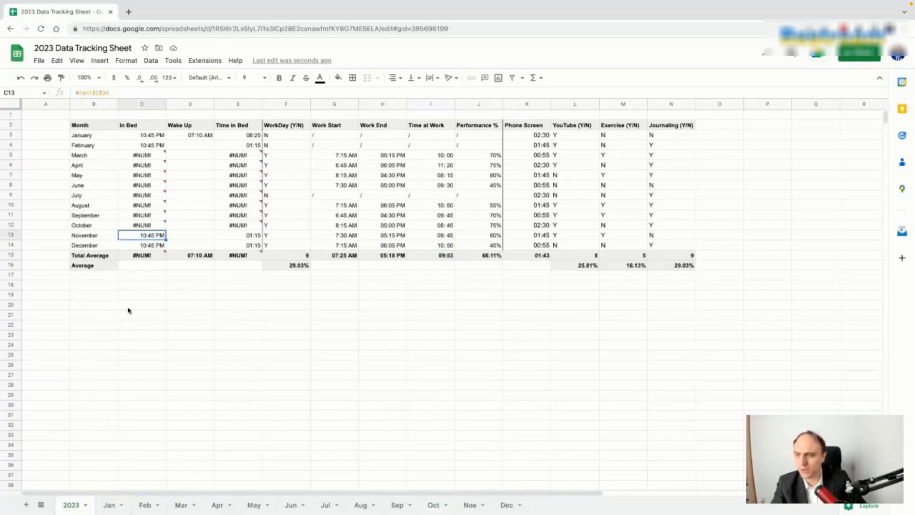
# Step: Point November's In Bed formula to Nov and rename the 'Noe' sheet to Nov
pyautogui.doubleClick(85, 93)
pyautogui.write('N')
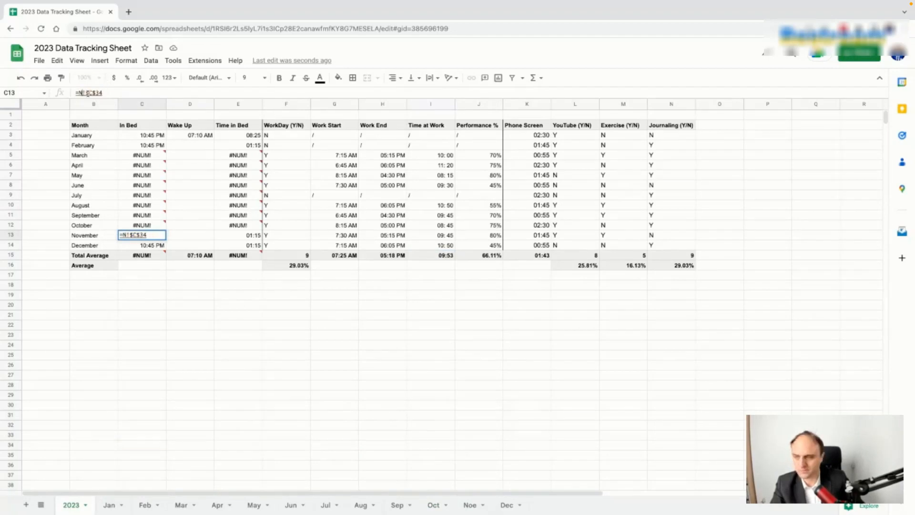
pyautogui.write('ov')
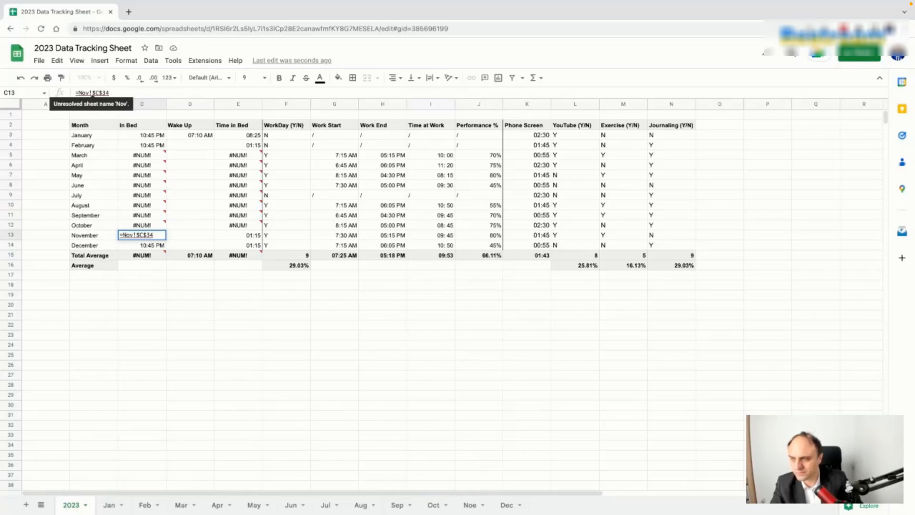
pyautogui.press('Return')
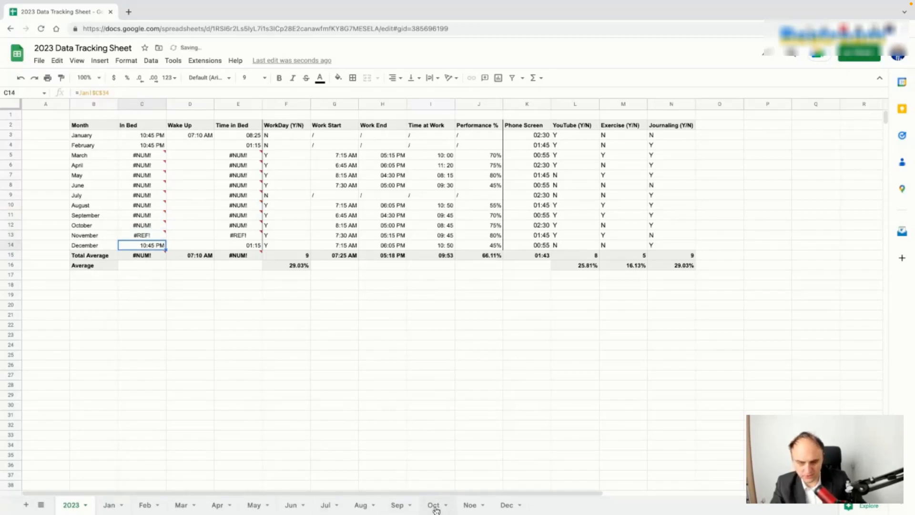
pyautogui.click(470, 505)
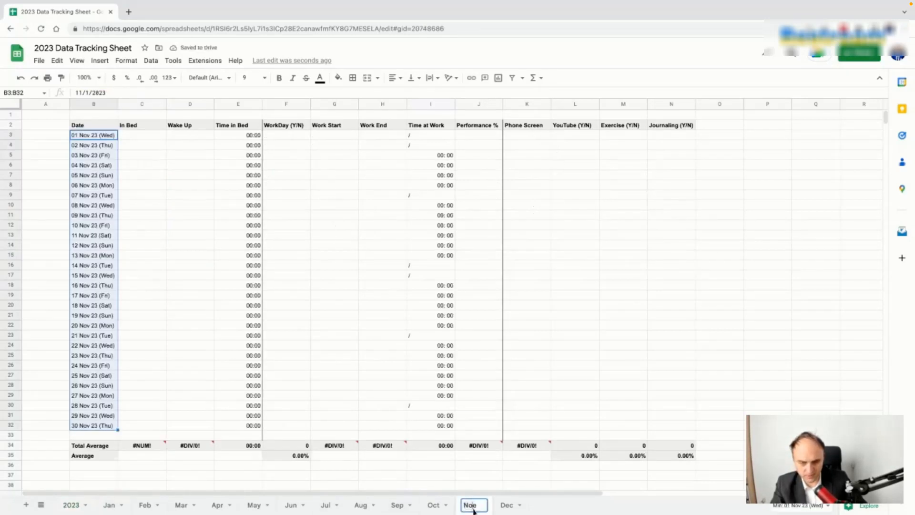
pyautogui.press('Return')
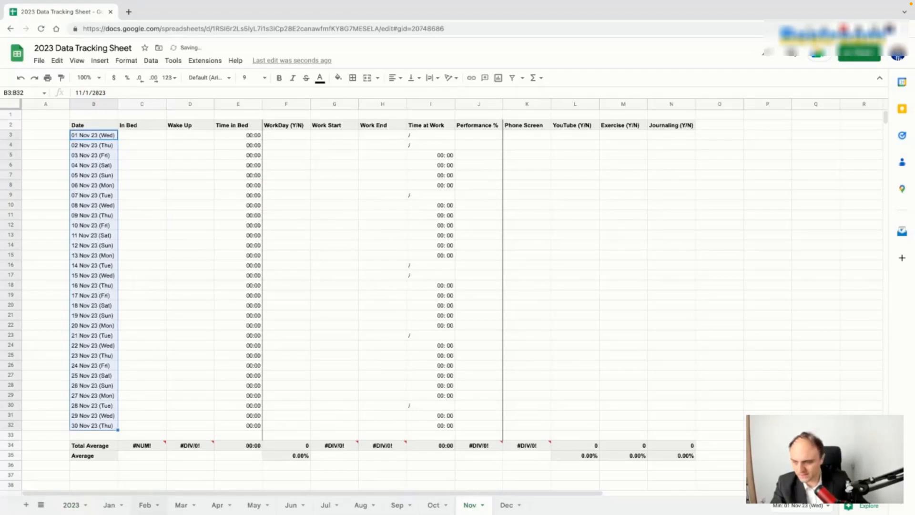
pyautogui.click(69, 505)
pyautogui.click(152, 236)
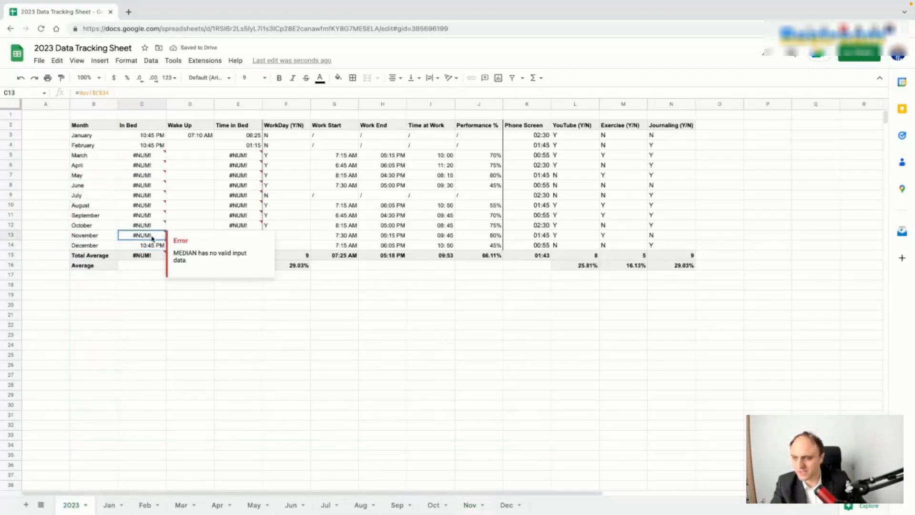
# Step: Change December's In Bed formula to reference the Dec tab's $C$34, then recheck February's formula
pyautogui.click(152, 245)
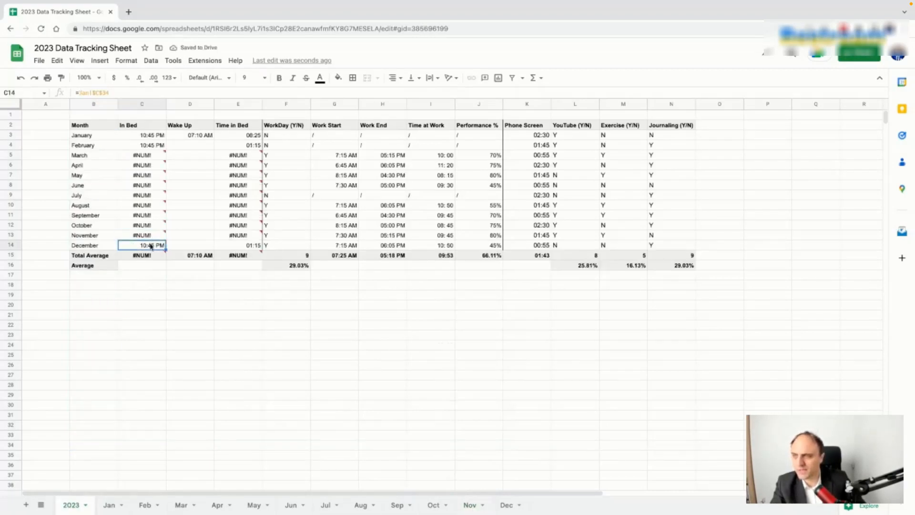
pyautogui.click(85, 92)
pyautogui.doubleClick(84, 92)
pyautogui.write('De')
pyautogui.press('Return')
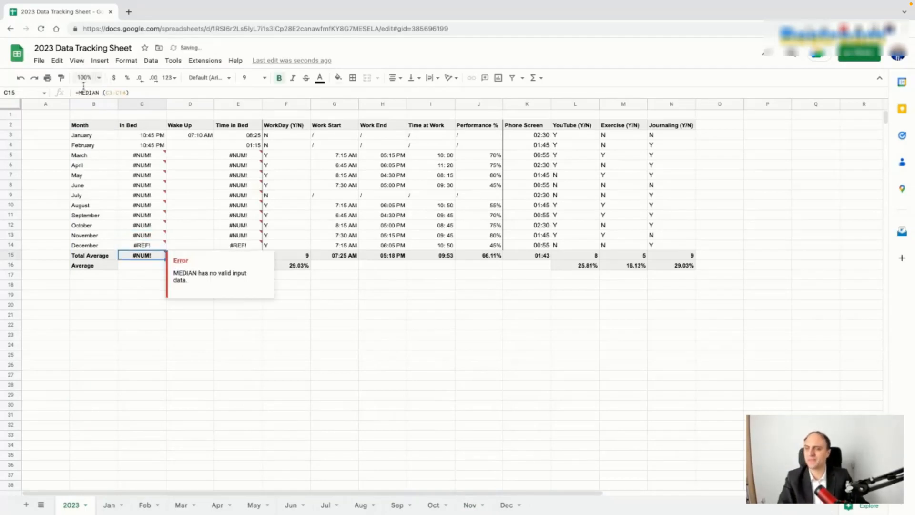
pyautogui.click(136, 247)
pyautogui.click(85, 92)
pyautogui.press('Return')
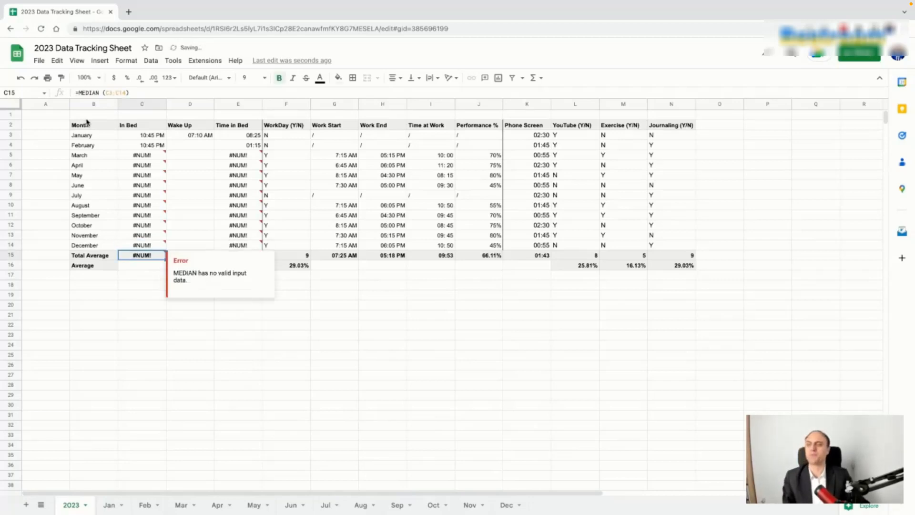
pyautogui.click(150, 146)
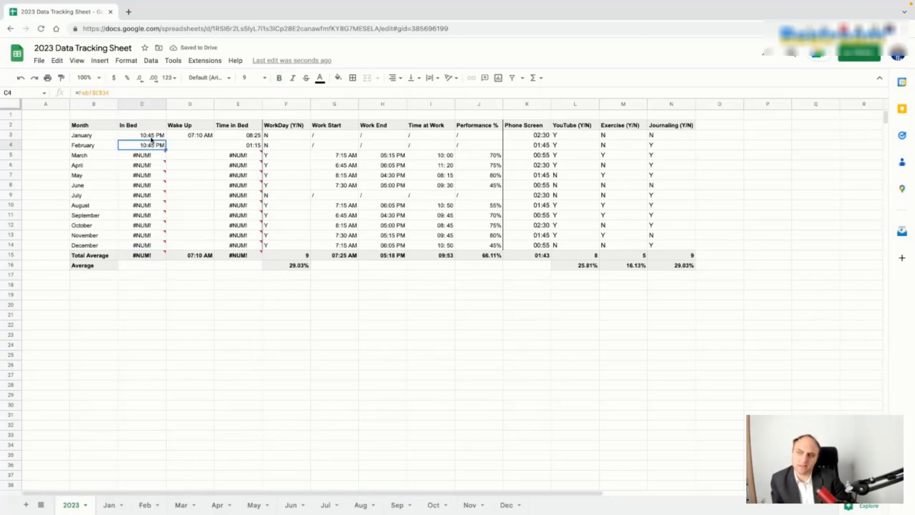
pyautogui.click(149, 137)
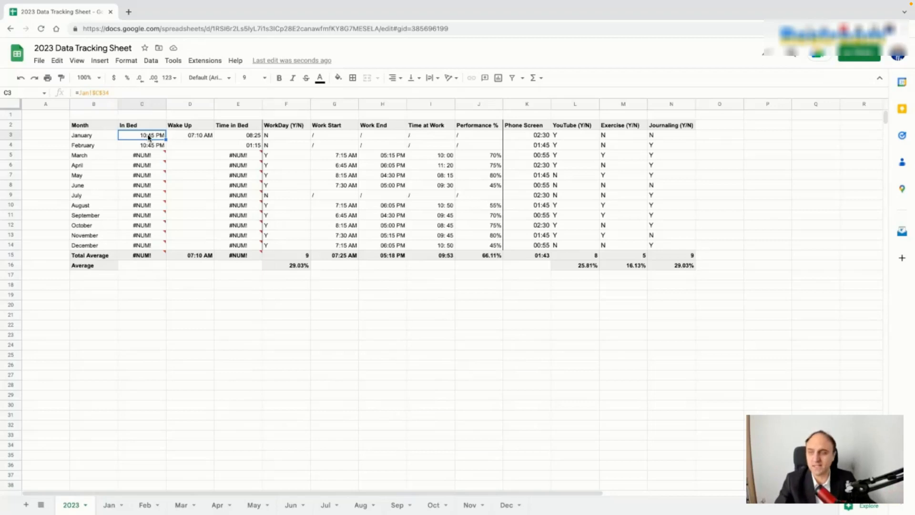
# Step: Copy January's In Bed formula into Wake Up and fill it down, then undo the fill
pyautogui.hotkey('ctrl', 'c')
pyautogui.click(200, 137)
pyautogui.hotkey('ctrl', 'v')
pyautogui.click(203, 149)
pyautogui.click(196, 136)
pyautogui.moveTo(213, 139); pyautogui.dragTo(214, 246)
pyautogui.click(203, 148)
pyautogui.hotkey('ctrl', 'z')
# Step: Copy the February–December In Bed formulas into the Wake Up column and inspect the resulting errors
pyautogui.click(160, 146)
pyautogui.hotkey('shift', 'Down')
pyautogui.hotkey('shift', 'Down')
pyautogui.hotkey('shift', 'Down')
pyautogui.hotkey('shift', 'Down')
pyautogui.hotkey('shift', 'Down')
pyautogui.hotkey('shift', 'Down')
pyautogui.hotkey('shift', 'Down')
pyautogui.hotkey('shift', 'Down')
pyautogui.hotkey('shift', 'Down')
pyautogui.hotkey('shift', 'Down')
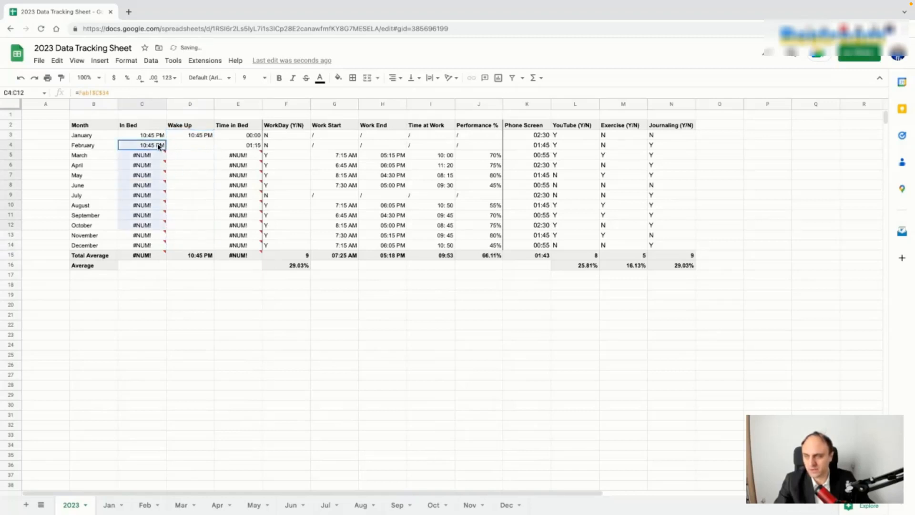
pyautogui.hotkey('ctrl', 'c')
pyautogui.click(193, 147)
pyautogui.hotkey('ctrl', 'v')
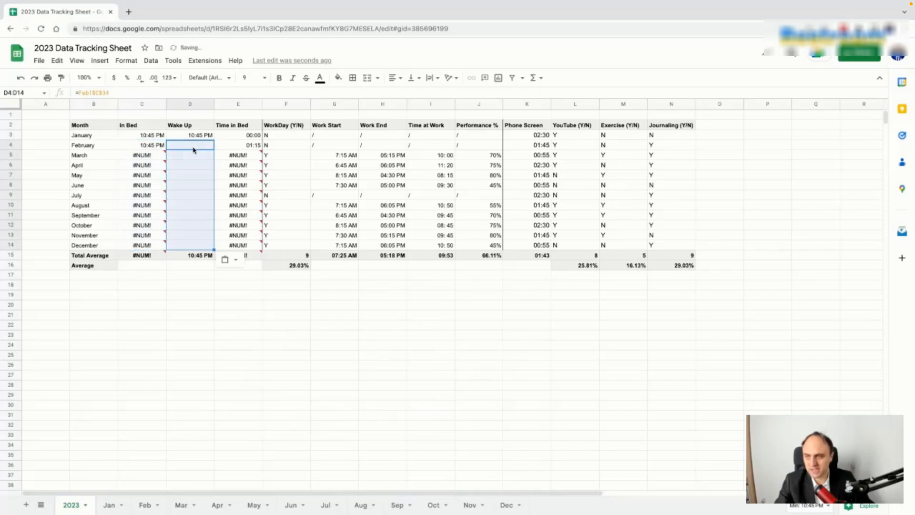
pyautogui.click(233, 195)
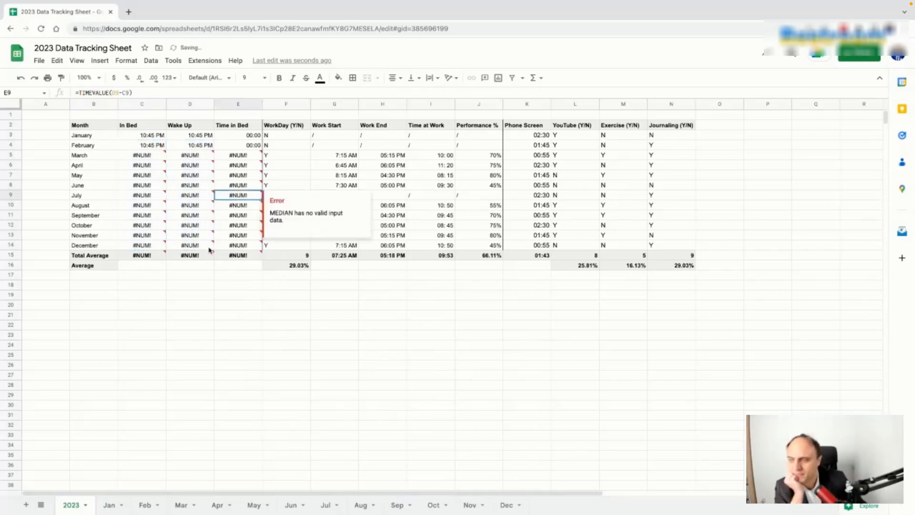
pyautogui.click(153, 258)
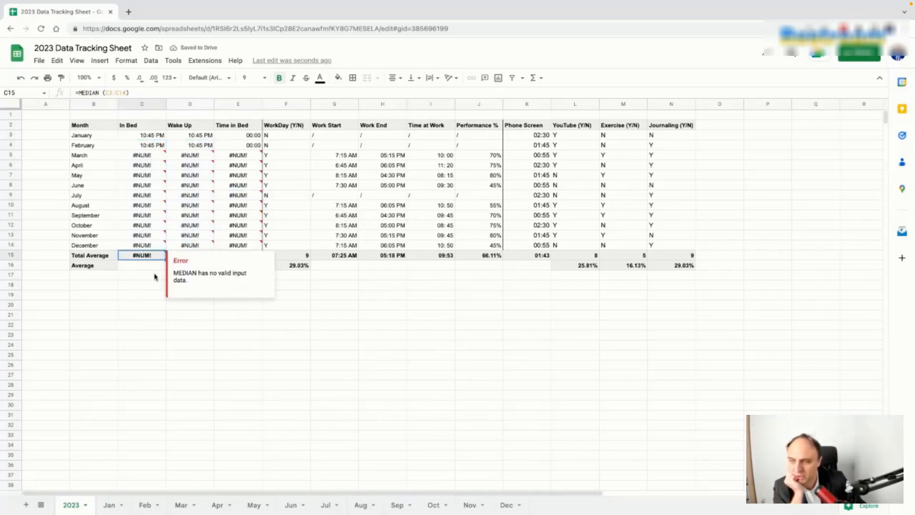
pyautogui.click(239, 318)
# Step: Clear March–December In Bed, try pasting February's formula into March, then undo
pyautogui.click(151, 156)
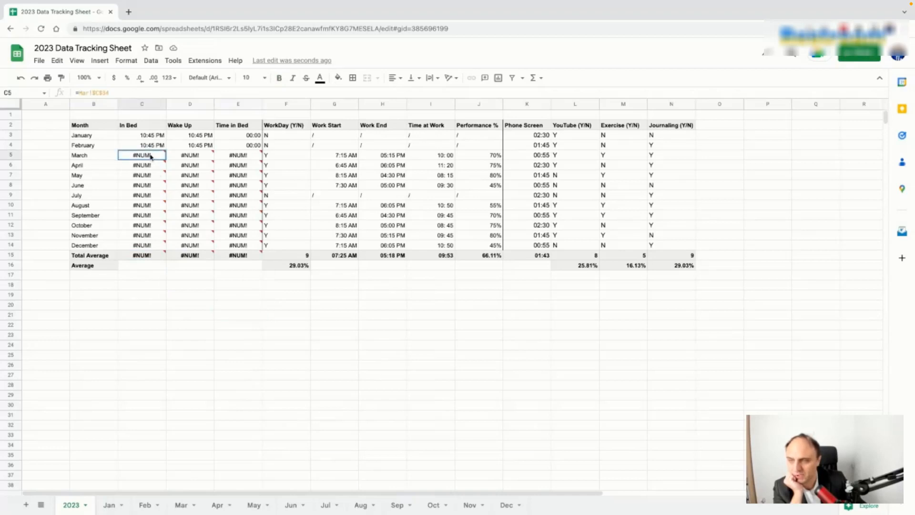
pyautogui.hotkey('shift', 'Down')
pyautogui.hotkey('shift', 'Down')
pyautogui.hotkey('shift', 'Down')
pyautogui.hotkey('shift', 'Down')
pyautogui.hotkey('shift', 'Down')
pyautogui.hotkey('shift', 'Down')
pyautogui.hotkey('shift', 'Down')
pyautogui.hotkey('shift', 'Down')
pyautogui.hotkey('shift', 'Down')
pyautogui.press('Delete')
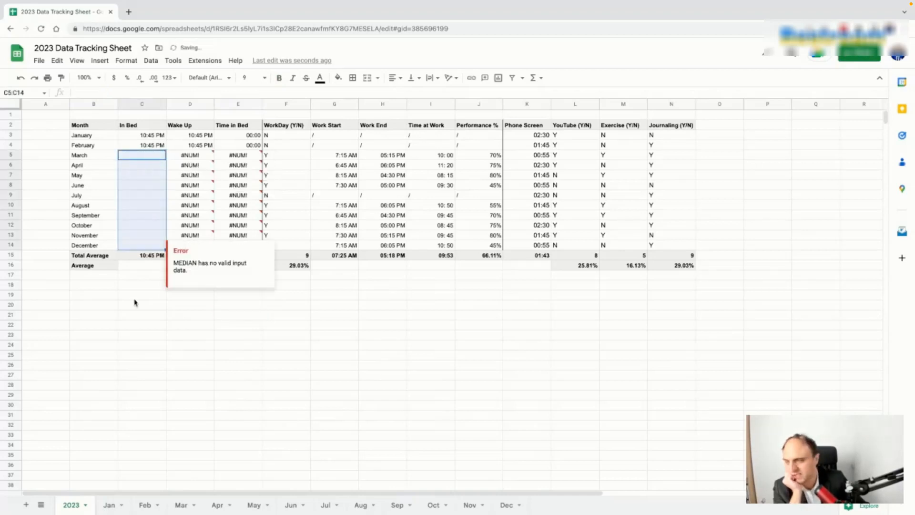
pyautogui.click(142, 260)
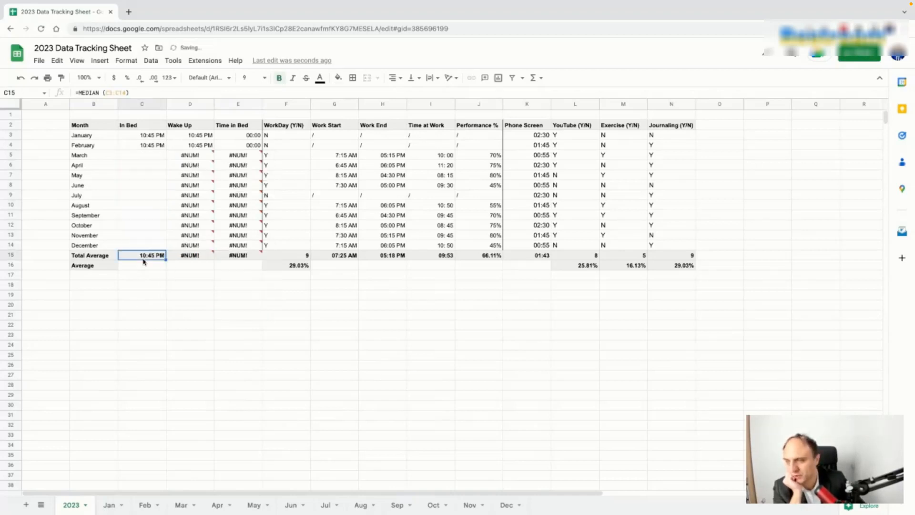
pyautogui.click(150, 146)
pyautogui.hotkey('ctrl', 'c')
pyautogui.click(150, 155)
pyautogui.hotkey('ctrl', 'v')
pyautogui.hotkey('ctrl', 'z')
pyautogui.hotkey('ctrl', 'z')
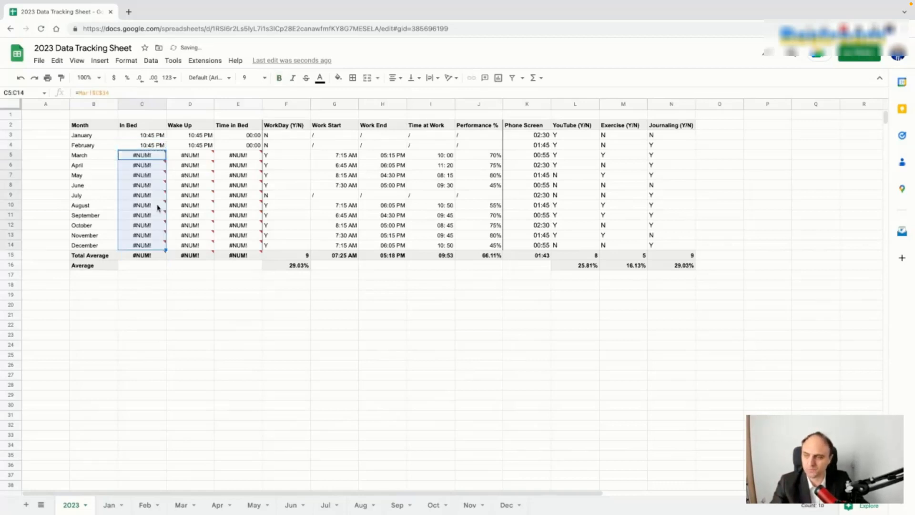
pyautogui.click(209, 299)
# Step: Delete the #NUM! cells in March–December In Bed and March–November Wake Up
pyautogui.click(143, 256)
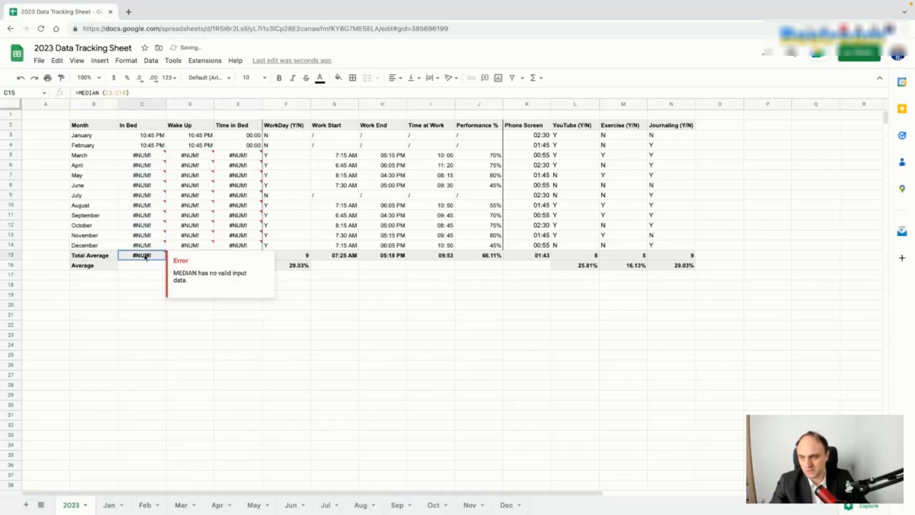
pyautogui.moveTo(147, 156); pyautogui.dragTo(143, 245)
pyautogui.press('Delete')
pyautogui.moveTo(147, 306); pyautogui.dragTo(151, 296)
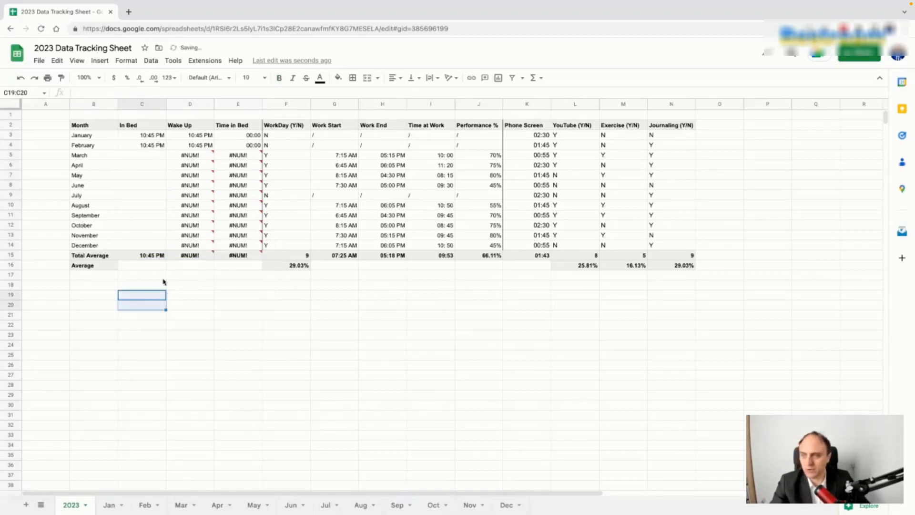
pyautogui.click(189, 158)
pyautogui.hotkey('shift', 'Down')
pyautogui.hotkey('shift', 'Down')
pyautogui.hotkey('shift', 'Down')
pyautogui.hotkey('shift', 'Down')
pyautogui.hotkey('shift', 'Down')
pyautogui.hotkey('shift', 'Down')
pyautogui.hotkey('shift', 'Down')
pyautogui.hotkey('shift', 'Down')
pyautogui.press('Delete')
pyautogui.click(240, 136)
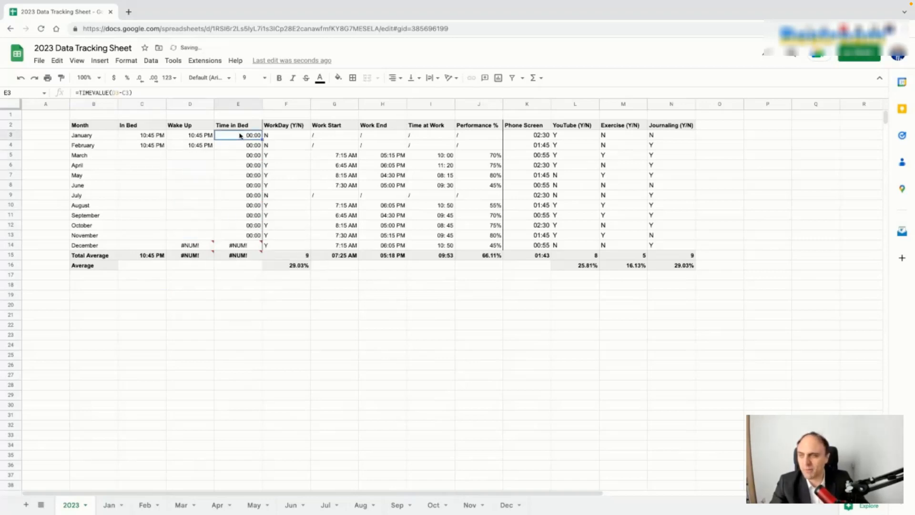
# Step: Inspect January's Wake Up formula and the wake-up entries on the Feb and Jan tabs
pyautogui.click(202, 137)
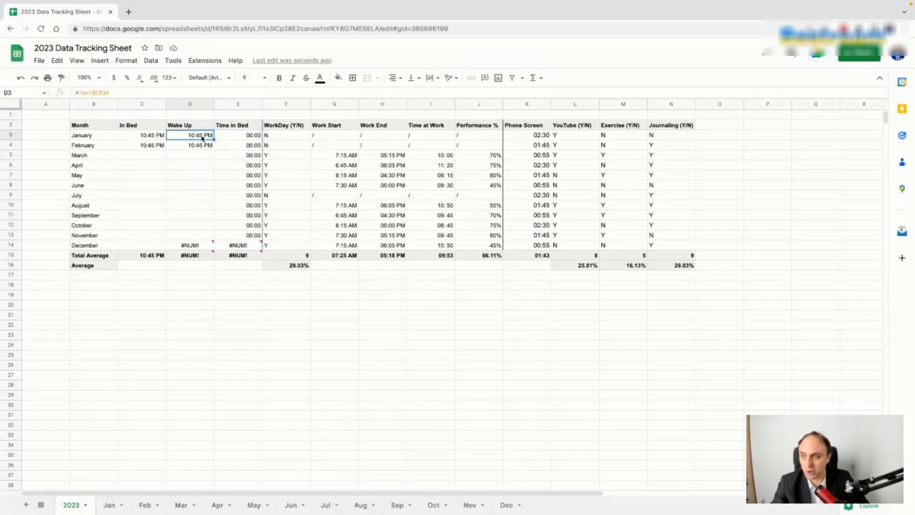
pyautogui.click(145, 506)
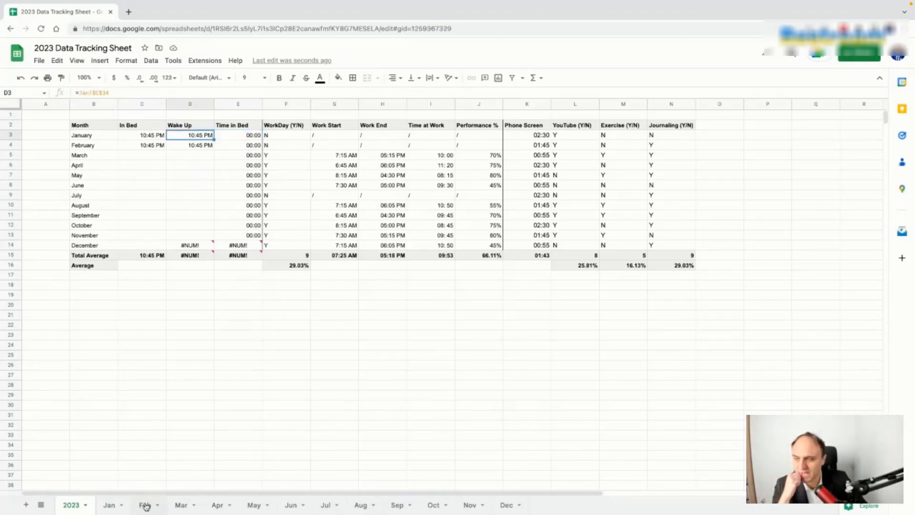
pyautogui.click(188, 137)
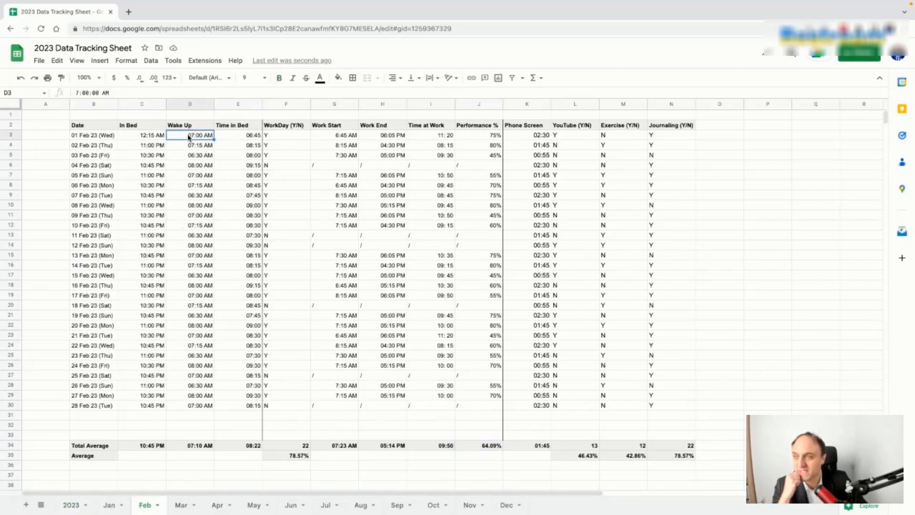
pyautogui.click(109, 505)
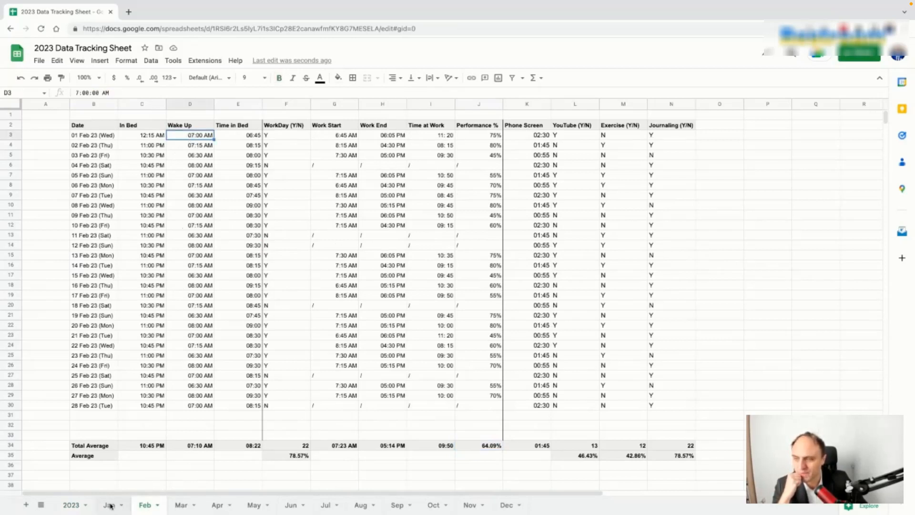
pyautogui.click(73, 506)
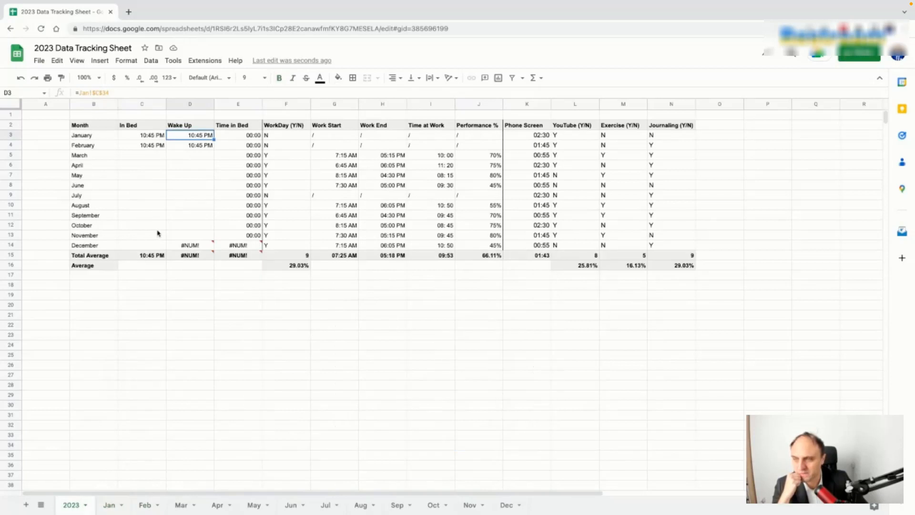
# Step: Set D3 to =Jan!$D$34 and D4 to =Feb!$D$34, showing 07:11 AM and 07:10 AM
pyautogui.click(97, 92)
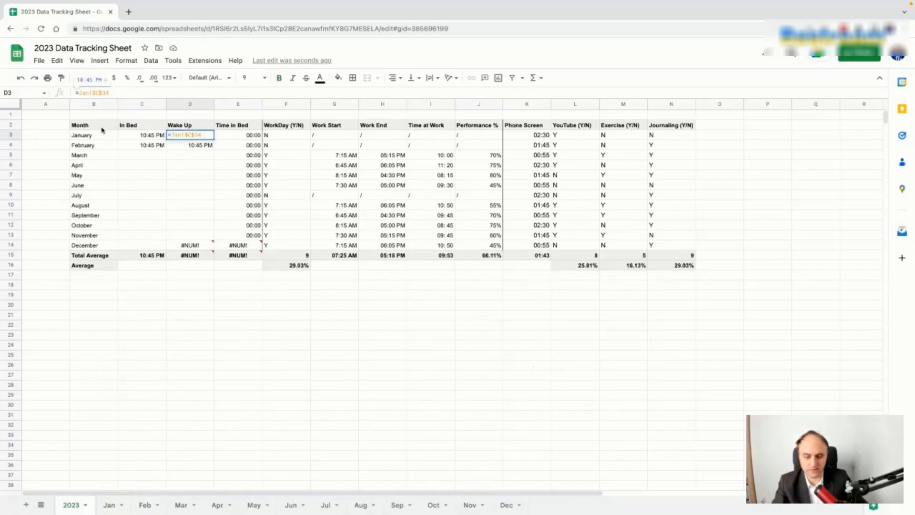
pyautogui.press('Return')
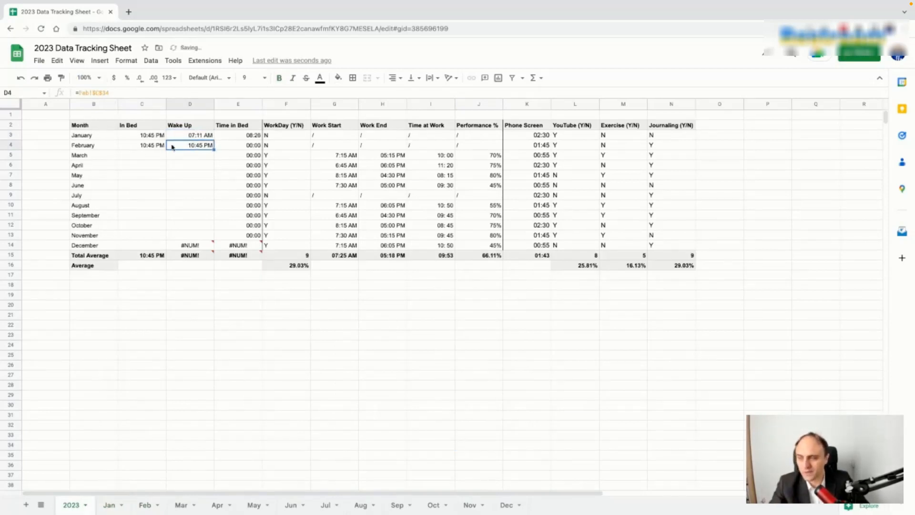
pyautogui.click(98, 93)
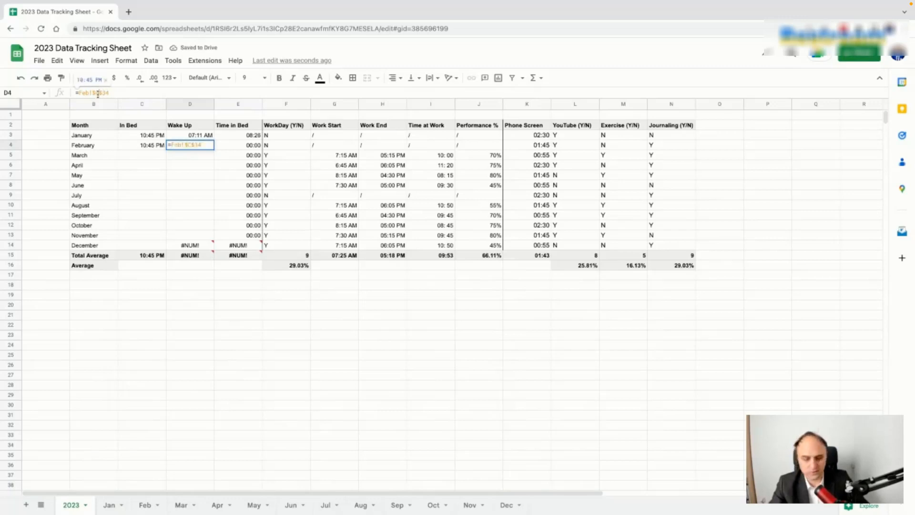
pyautogui.press('Return')
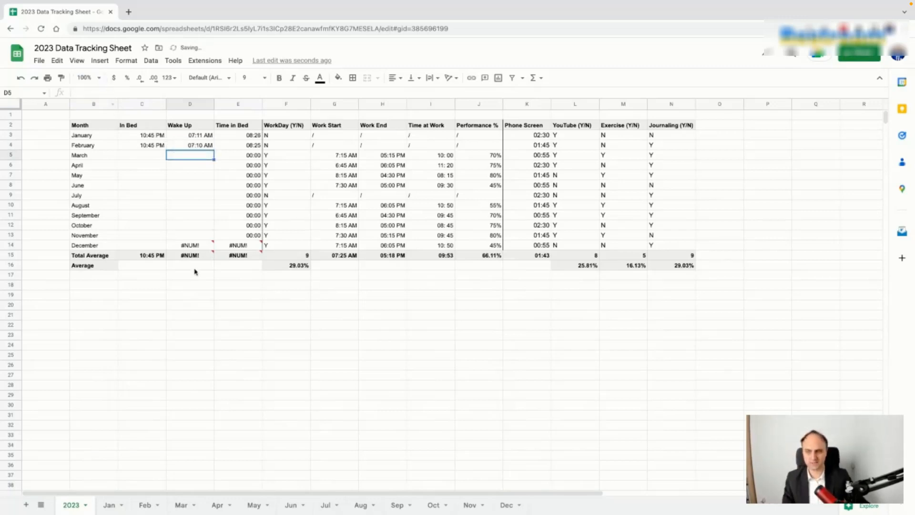
# Step: Clear the #NUM! from December's Wake Up cell and review the total average formulas
pyautogui.click(198, 247)
pyautogui.press('Delete')
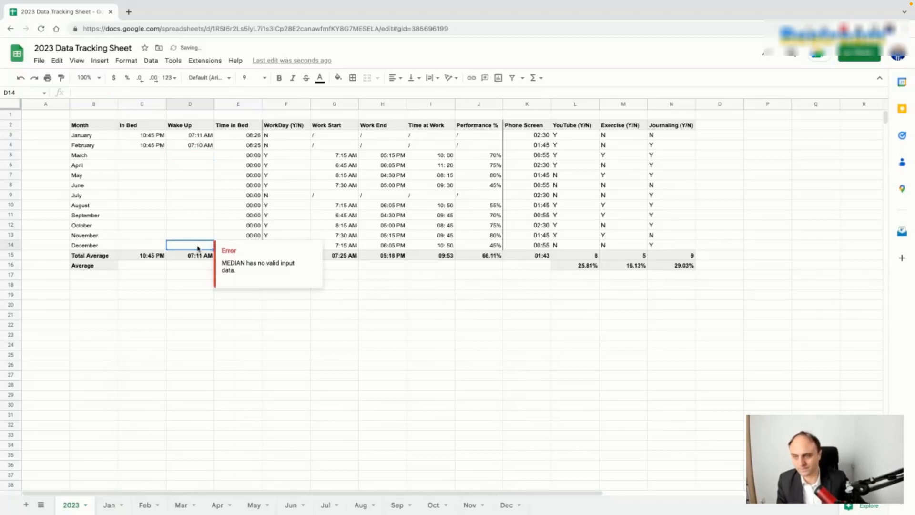
pyautogui.click(189, 288)
pyautogui.click(199, 256)
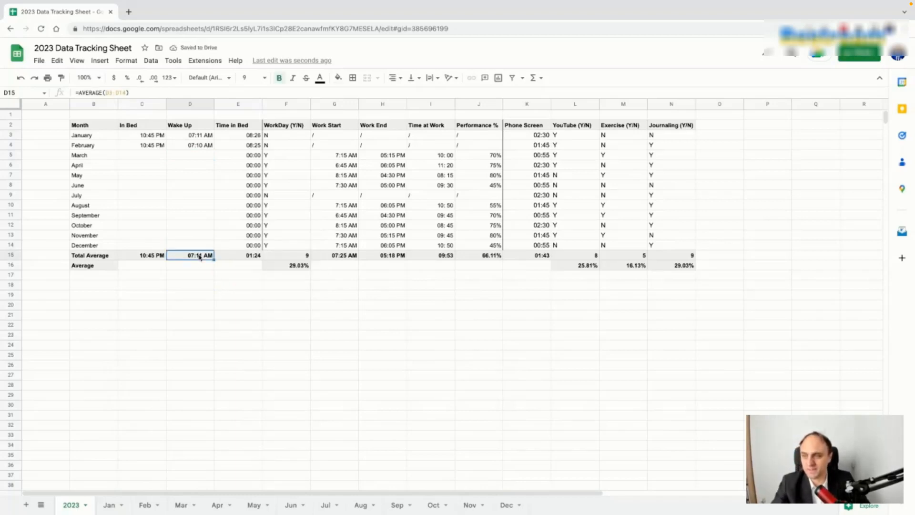
pyautogui.click(152, 256)
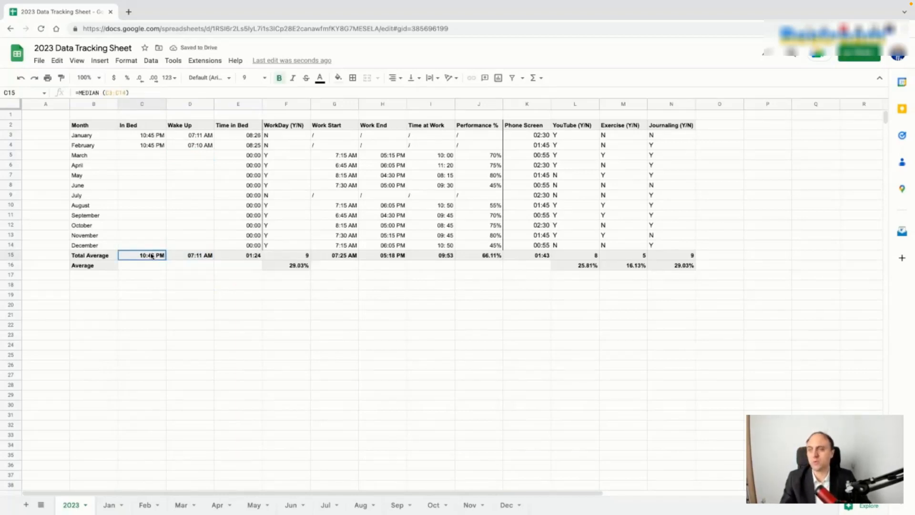
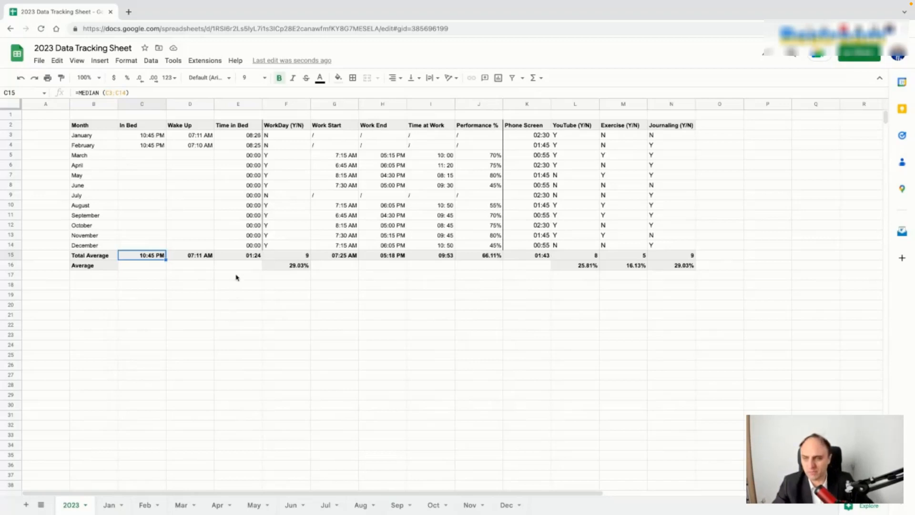
# Step: Clear the March–December Time in Bed values (E5:E14) and check the Time in Bed average formula
pyautogui.moveTo(247, 160); pyautogui.dragTo(247, 245)
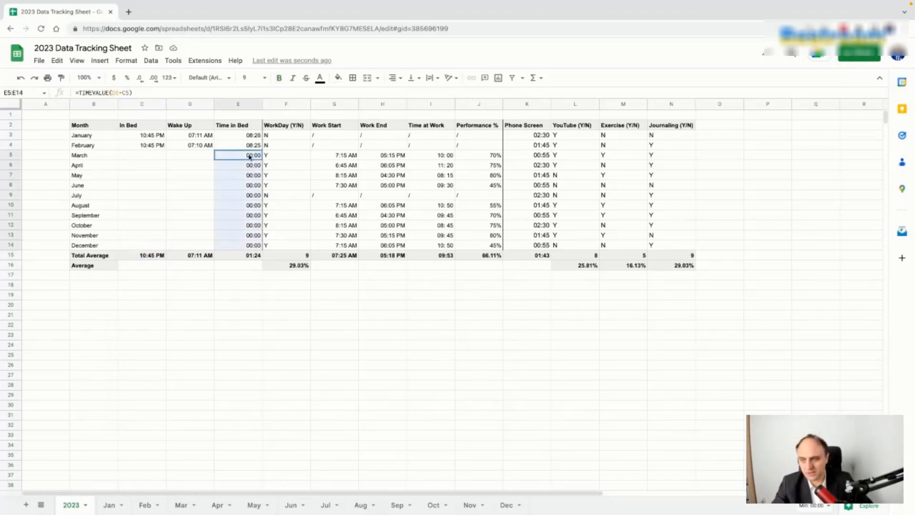
pyautogui.press('Delete')
pyautogui.click(246, 257)
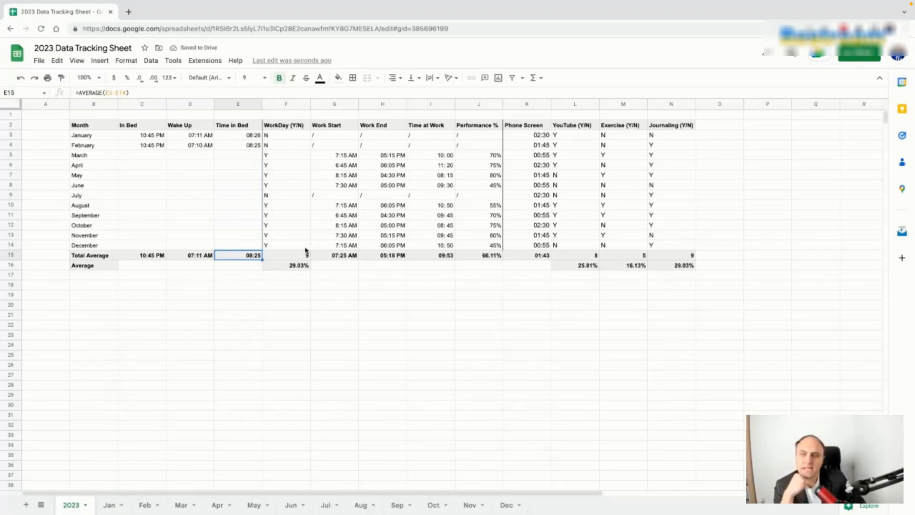
# Step: Inspect March's work entries and January's Wake Up and WorkDay cells
pyautogui.click(294, 158)
pyautogui.moveTo(295, 159); pyautogui.dragTo(475, 235)
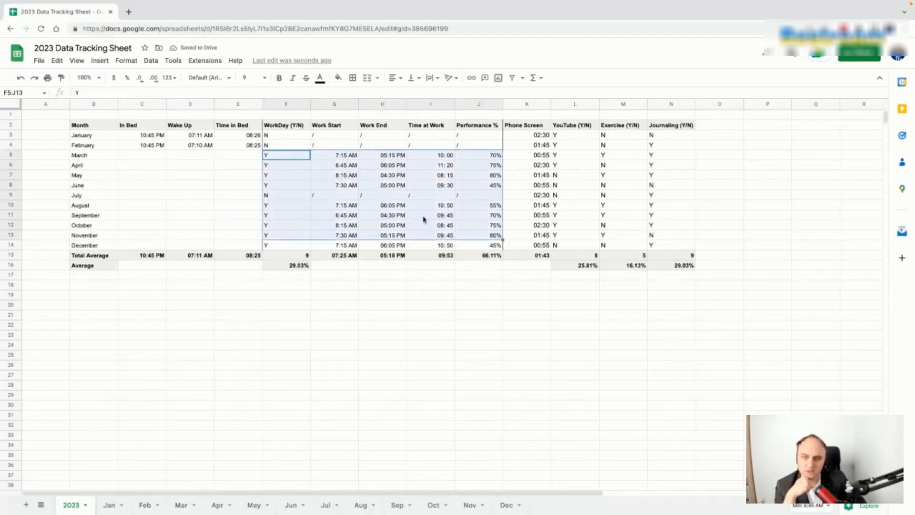
pyautogui.click(346, 175)
pyautogui.click(286, 136)
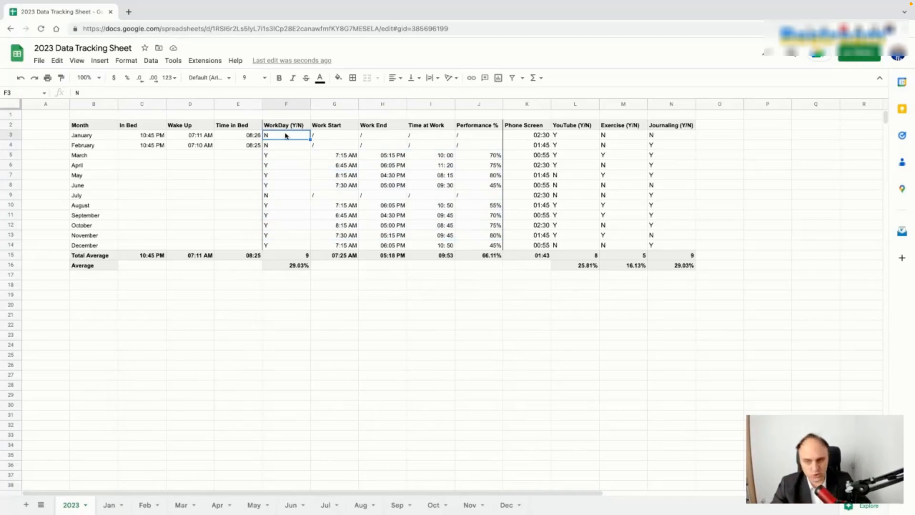
pyautogui.click(203, 135)
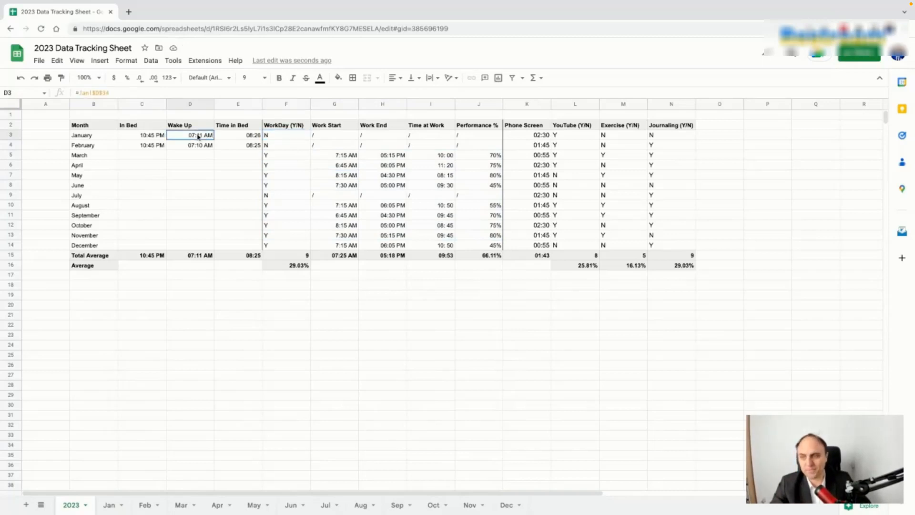
pyautogui.press('Right')
pyautogui.press('Right')
pyautogui.click(203, 137)
pyautogui.press('Right')
pyautogui.press('Right')
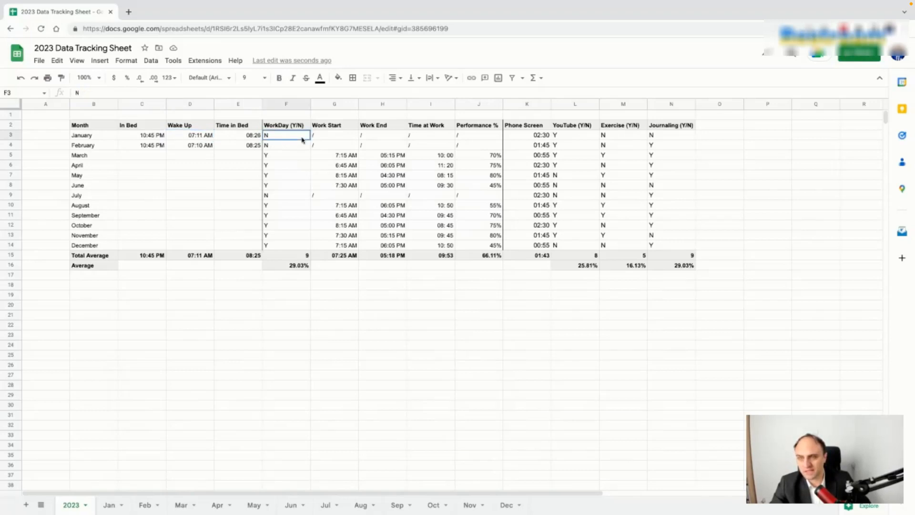
pyautogui.click(211, 137)
# Step: Copy the month links in D3:D14 into the WorkDay cells F3:F14
pyautogui.hotkey('ctrl', 'c')
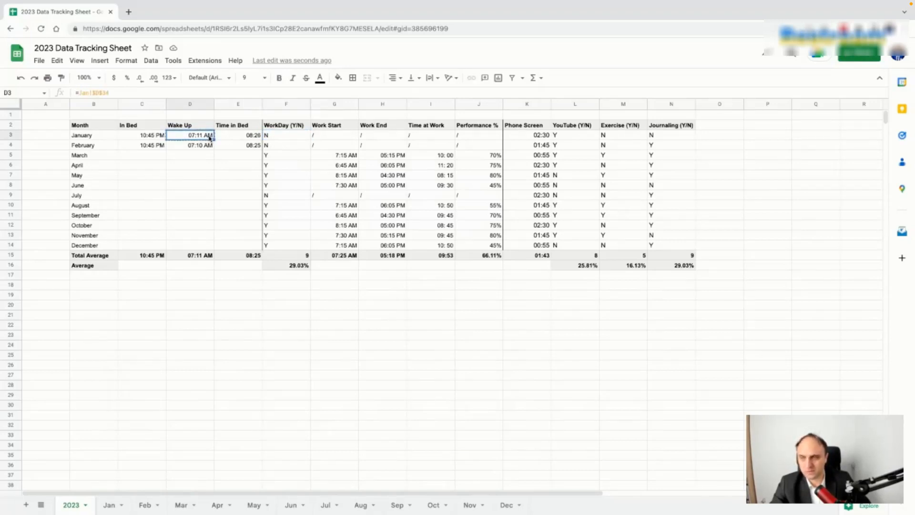
pyautogui.click(247, 140)
pyautogui.click(209, 137)
pyautogui.click(223, 166)
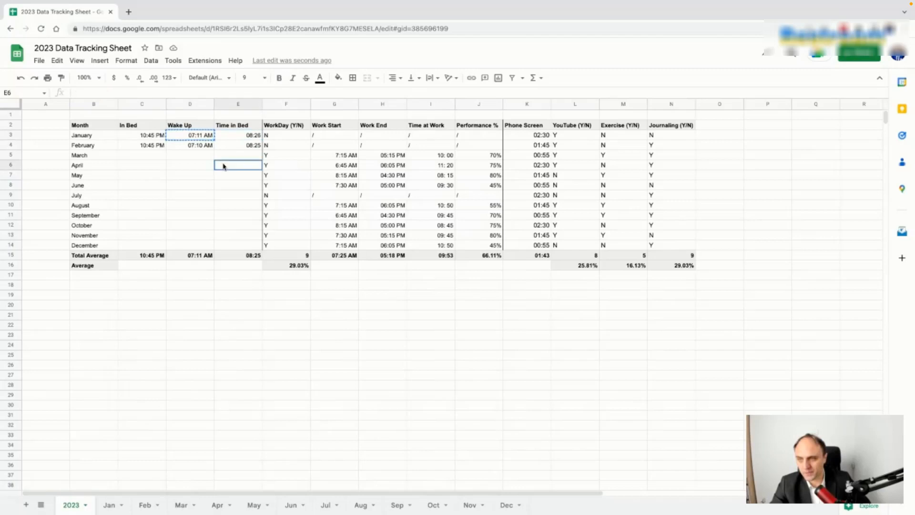
pyautogui.click(205, 155)
pyautogui.moveTo(200, 138); pyautogui.dragTo(201, 248)
pyautogui.hotkey('ctrl', 'c')
pyautogui.click(289, 137)
pyautogui.hotkey('ctrl', 'v')
# Step: Relink F3 to =Jan!$F$34 and F4 to =Feb!$F$34, then check the WorkDay total
pyautogui.click(293, 139)
pyautogui.click(95, 92)
pyautogui.press('Return')
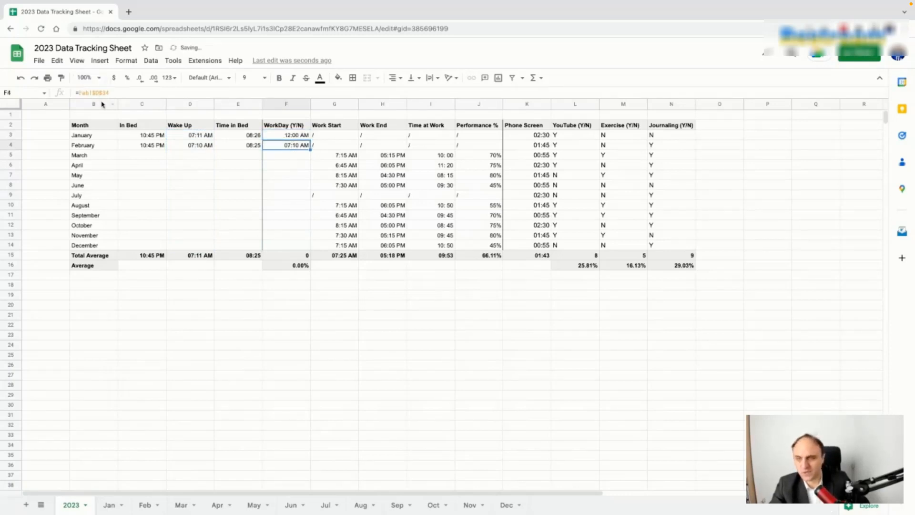
pyautogui.click(283, 137)
pyautogui.click(286, 145)
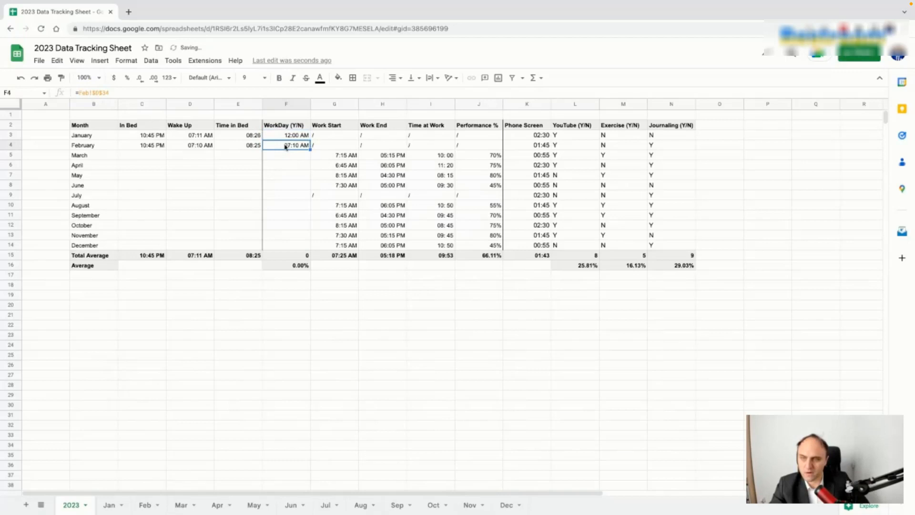
pyautogui.click(95, 92)
pyautogui.press('BackSpace')
pyautogui.write('F')
pyautogui.press('Return')
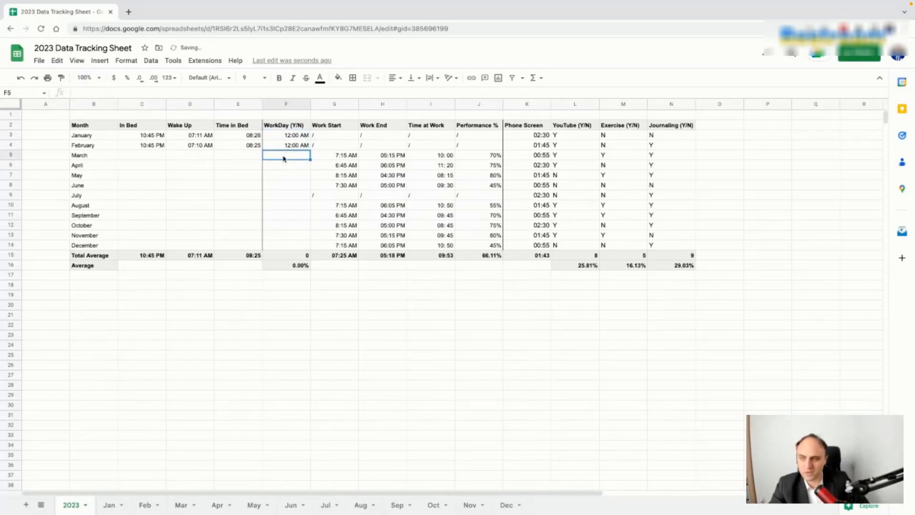
pyautogui.click(300, 256)
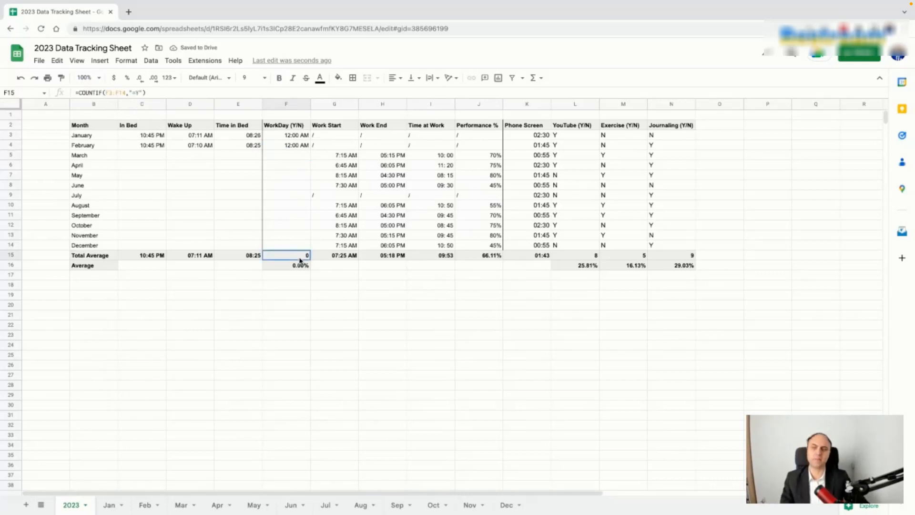
pyautogui.moveTo(342, 148)
pyautogui.mouseDown()
pyautogui.moveTo(479, 245)
pyautogui.moveTo(672, 245)
pyautogui.mouseUp()
# Step: Delete the February–December Work Start to Journaling entries (G4:N14) and review January's In Bed link
pyautogui.press('Delete')
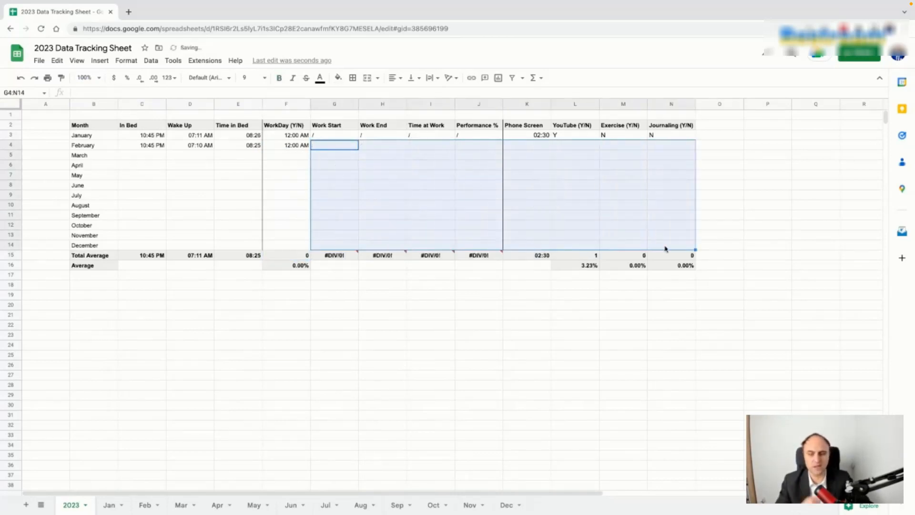
pyautogui.click(519, 317)
pyautogui.click(149, 136)
pyautogui.press('Right')
pyautogui.press('Left')
pyautogui.press('Left')
pyautogui.press('Right')
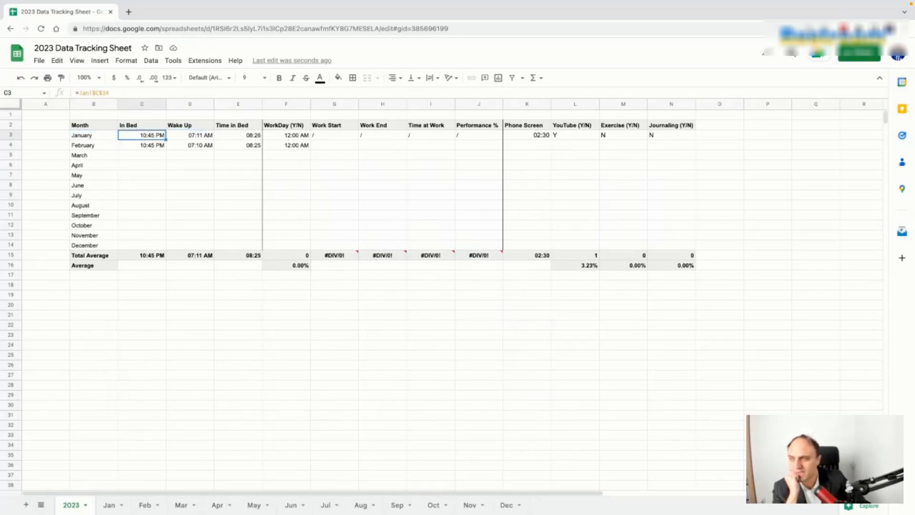
pyautogui.click(94, 92)
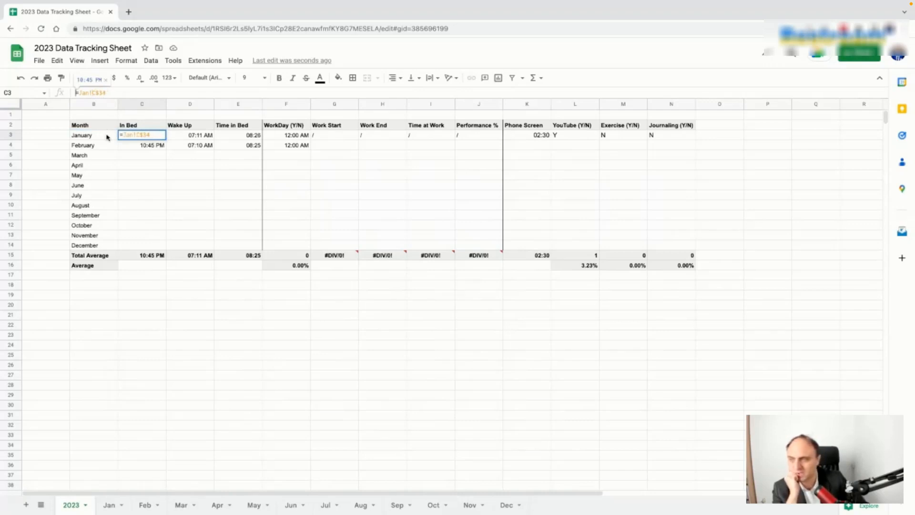
pyautogui.press('Return')
# Step: Change F3 to =Jan!F$34 and fill it across to N3
pyautogui.click(191, 139)
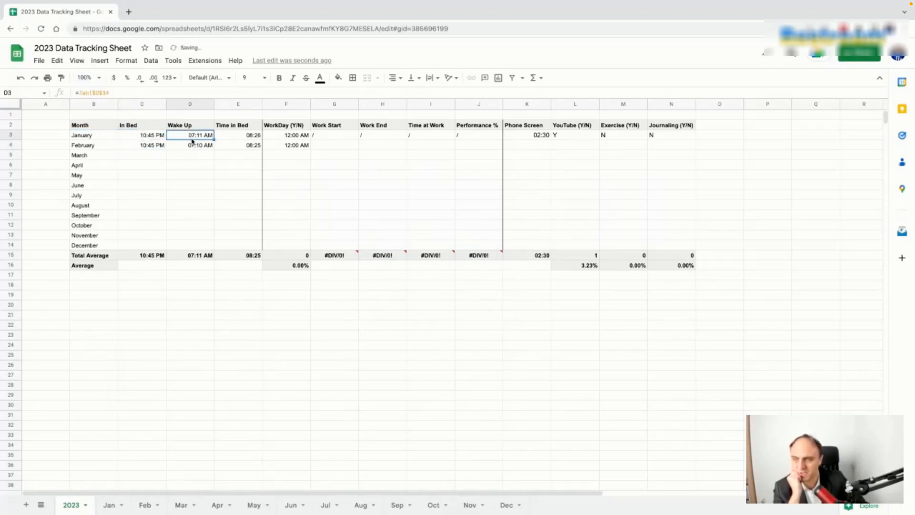
pyautogui.click(95, 93)
pyautogui.press('Return')
pyautogui.click(249, 137)
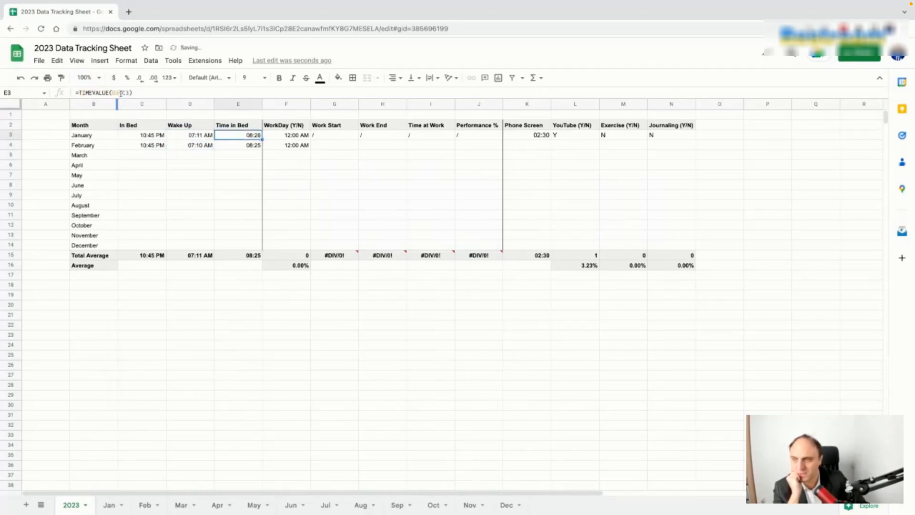
pyautogui.click(307, 137)
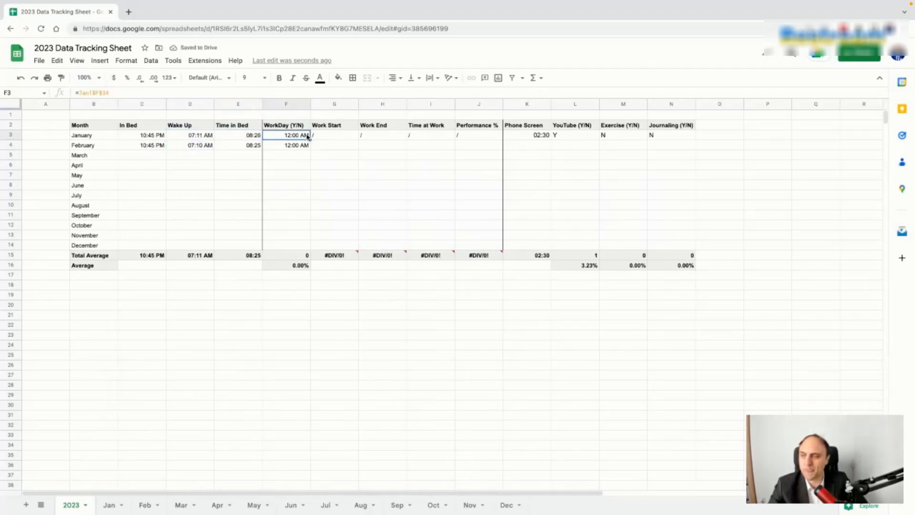
pyautogui.click(95, 93)
pyautogui.press('Return')
pyautogui.click(308, 138)
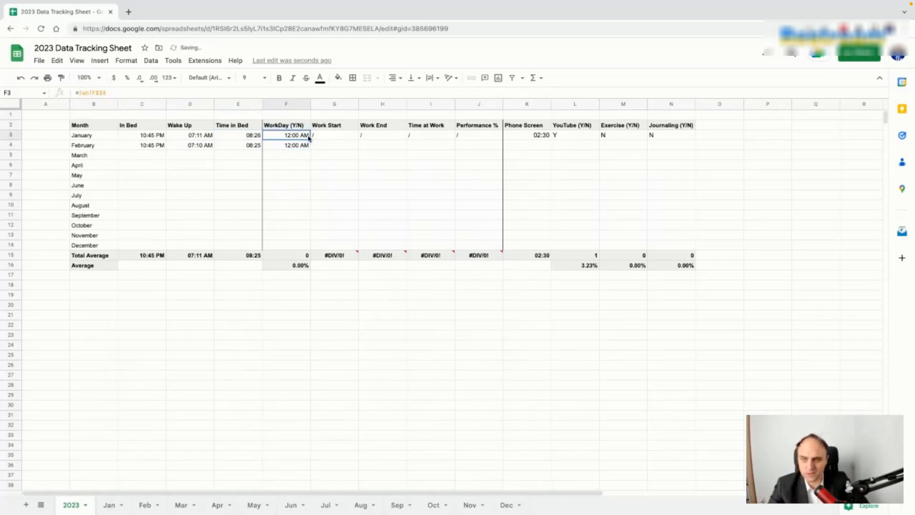
pyautogui.moveTo(310, 139); pyautogui.dragTo(687, 138)
pyautogui.click(629, 186)
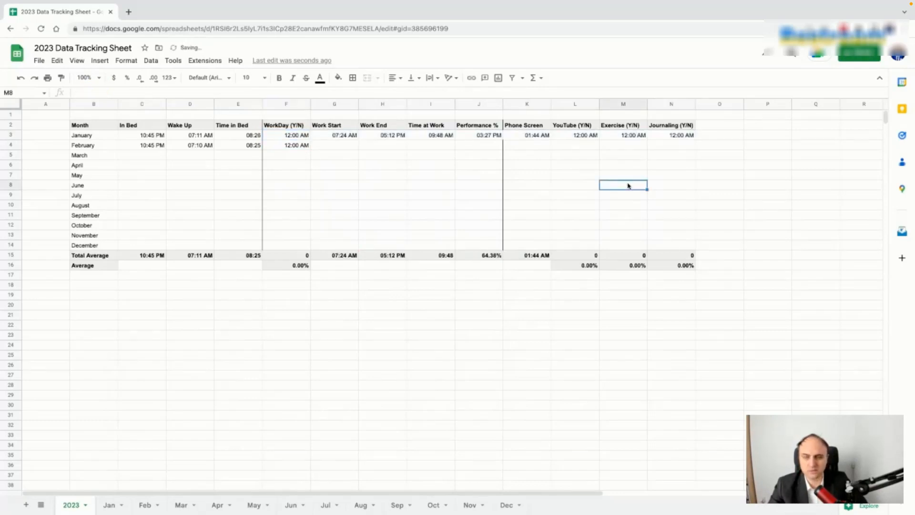
# Step: Review January's filled links, then set N3 to =Jan!N34 from the Jan tab
pyautogui.click(295, 138)
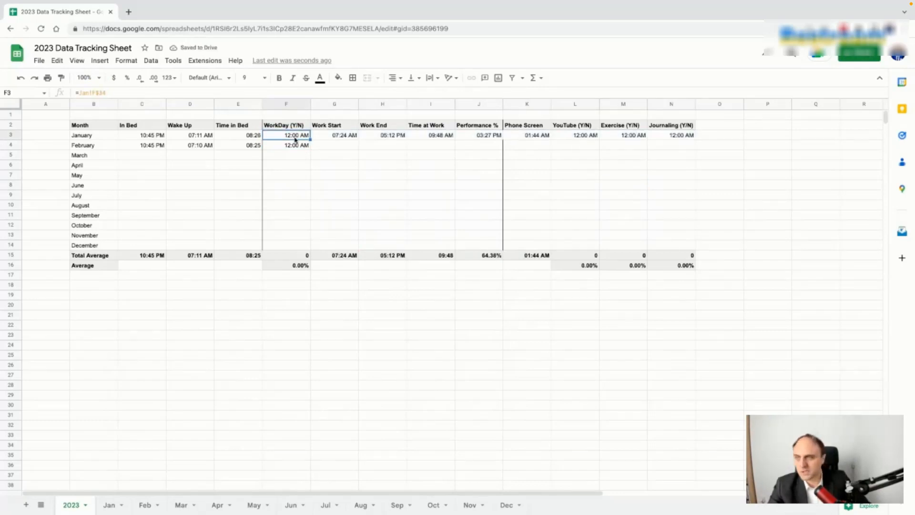
pyautogui.press('Right')
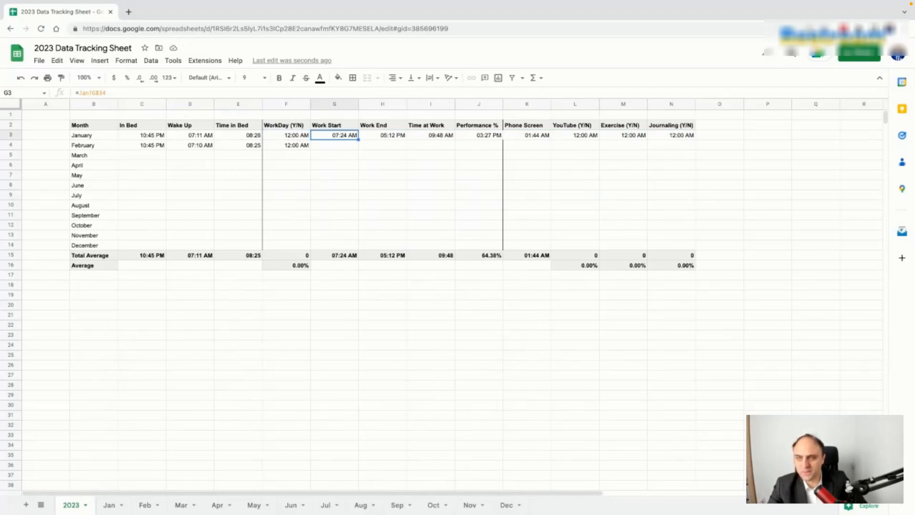
pyautogui.press('Right')
pyautogui.press('Right')
pyautogui.press('Right')
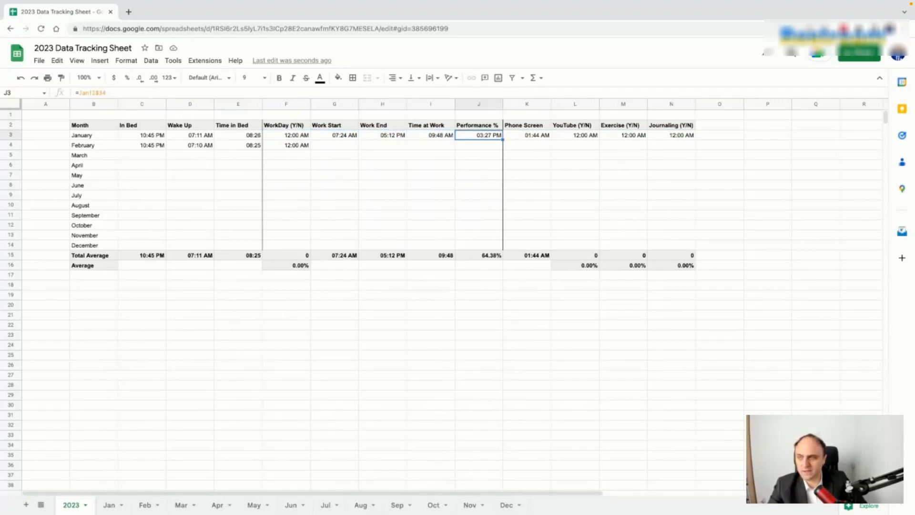
pyautogui.press('Right')
pyautogui.press('Right')
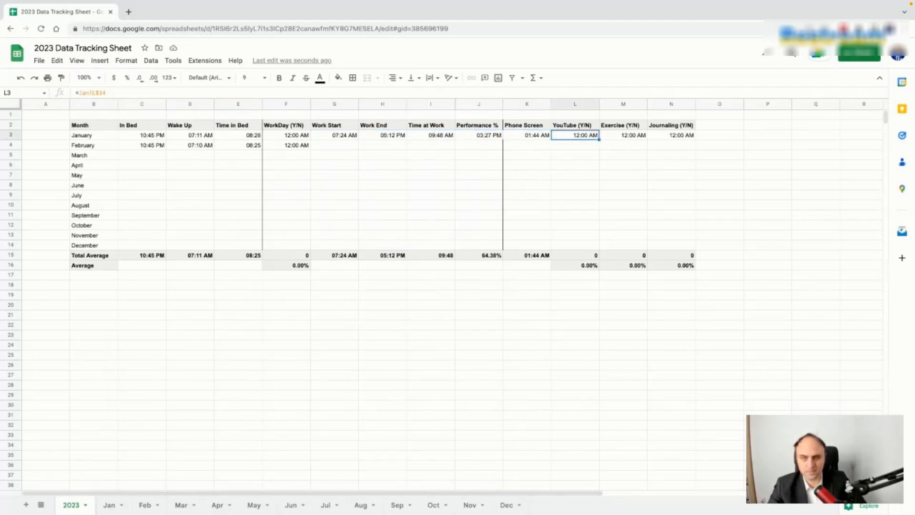
pyautogui.click(522, 138)
pyautogui.press('Right')
pyautogui.press('Right')
pyautogui.press('Right')
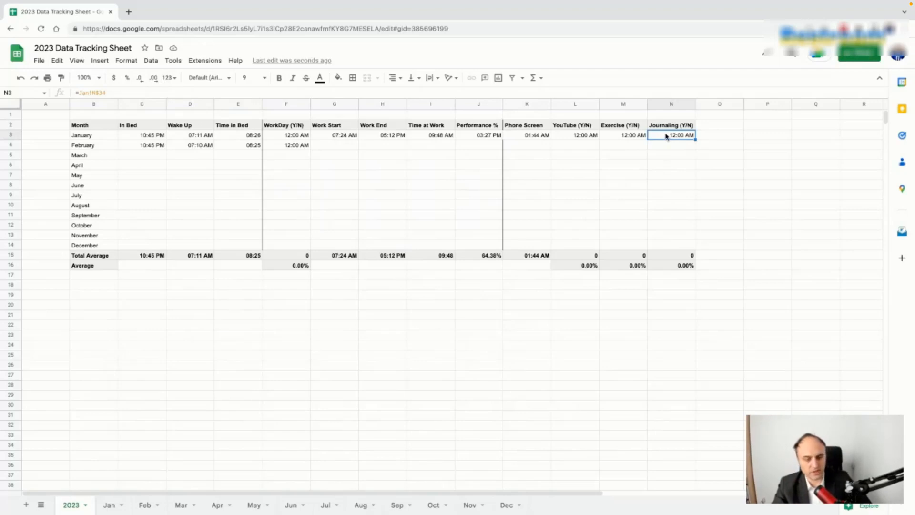
pyautogui.write('=')
pyautogui.click(113, 505)
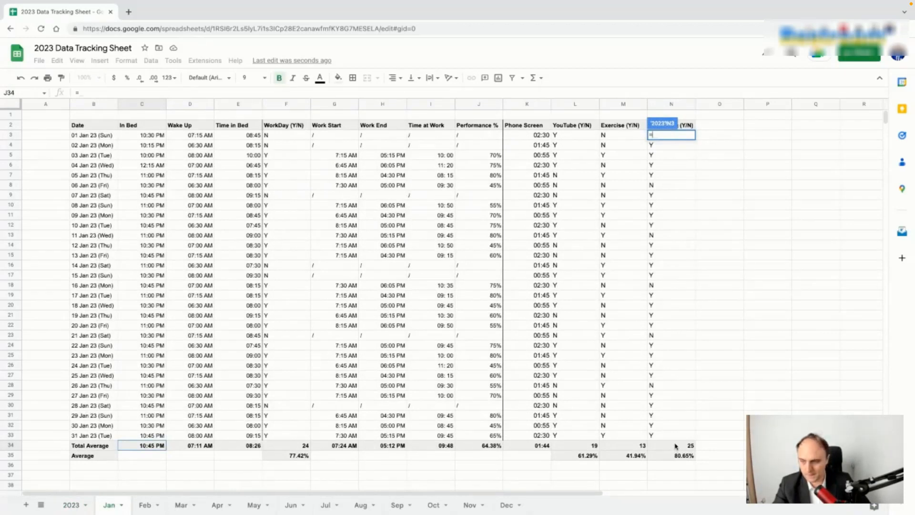
pyautogui.click(671, 445)
pyautogui.press('Return')
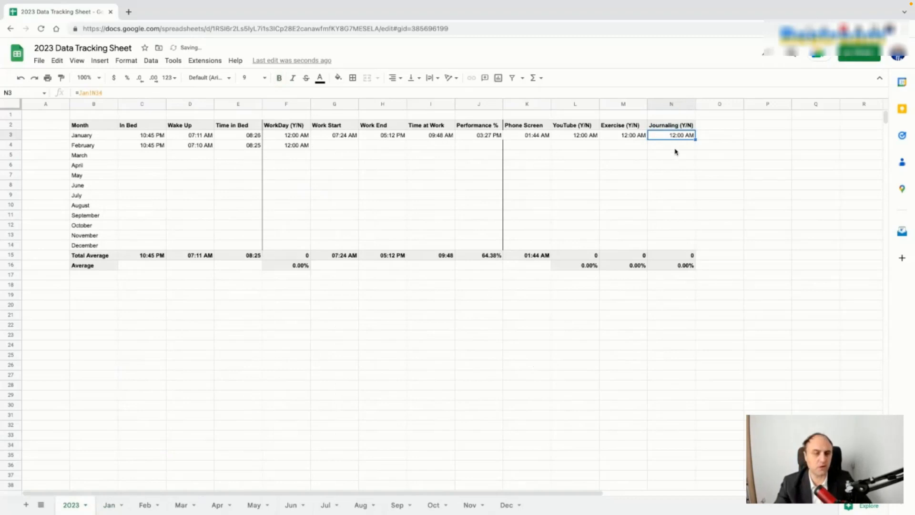
# Step: Format N3 as a whole number and paint that format onto M3 and L3 (25, 13, 19)
pyautogui.click(174, 80)
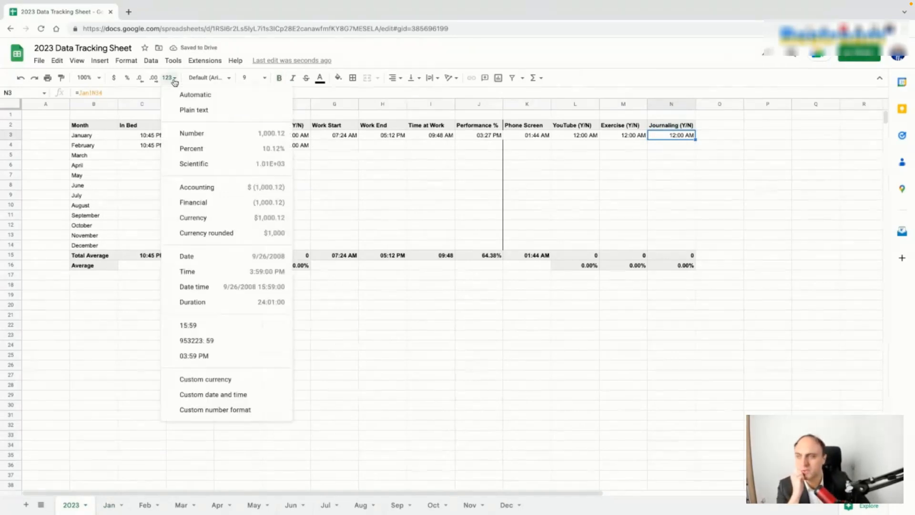
pyautogui.click(194, 135)
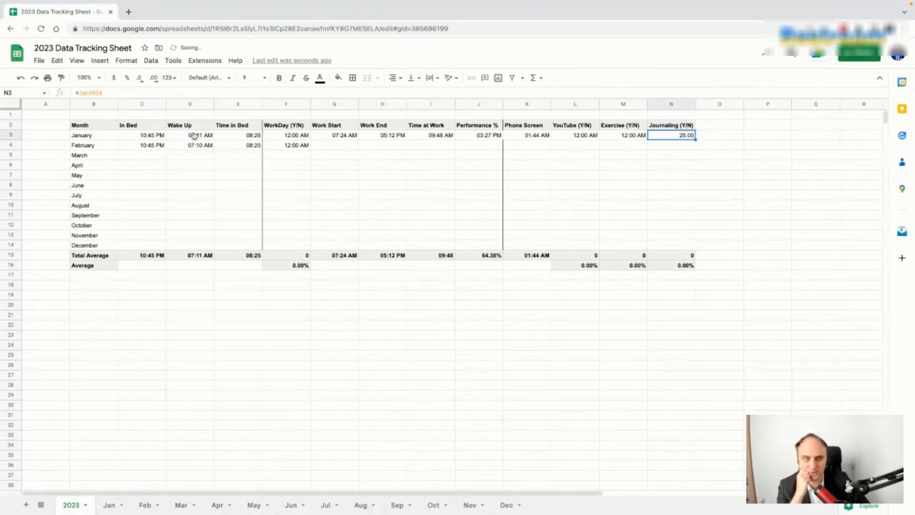
pyautogui.click(143, 79)
pyautogui.click(143, 79)
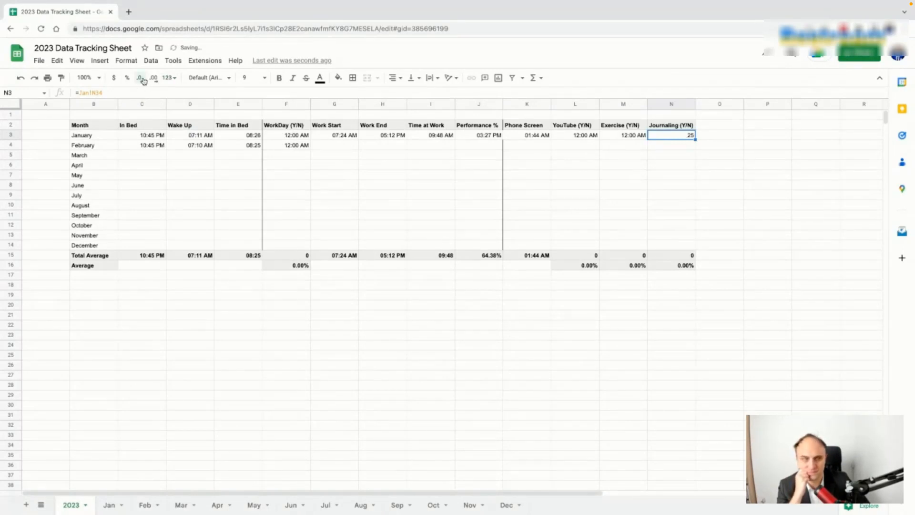
pyautogui.click(641, 227)
pyautogui.click(685, 137)
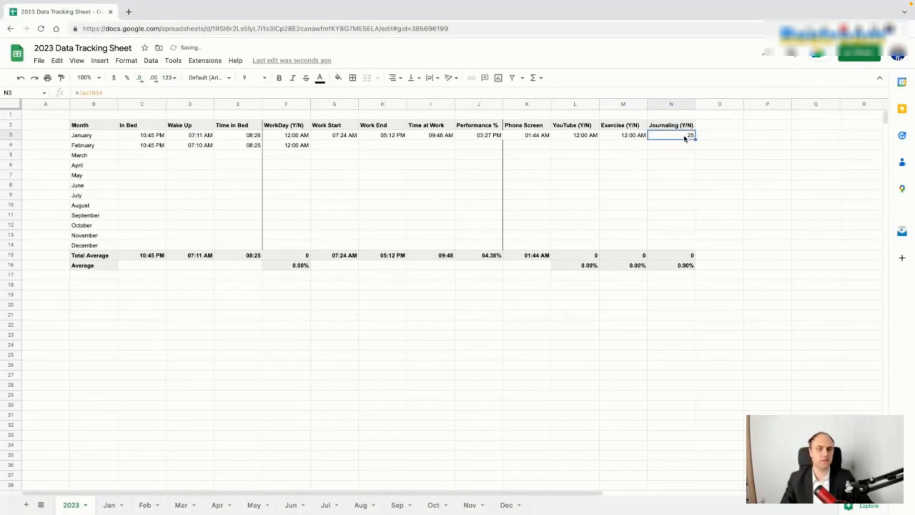
pyautogui.click(61, 77)
pyautogui.click(626, 139)
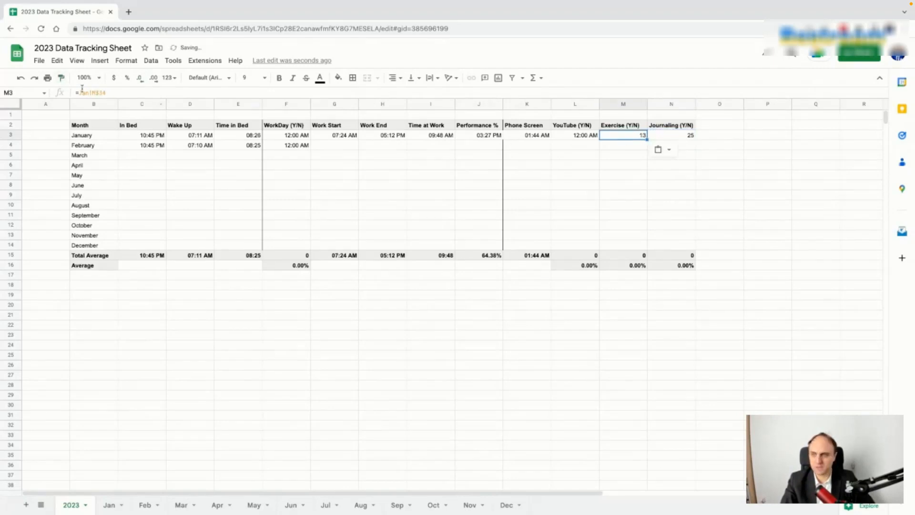
pyautogui.click(61, 77)
pyautogui.click(573, 140)
# Step: Show January's Performance in J3 as a percentage, 64%
pyautogui.click(536, 139)
pyautogui.click(494, 138)
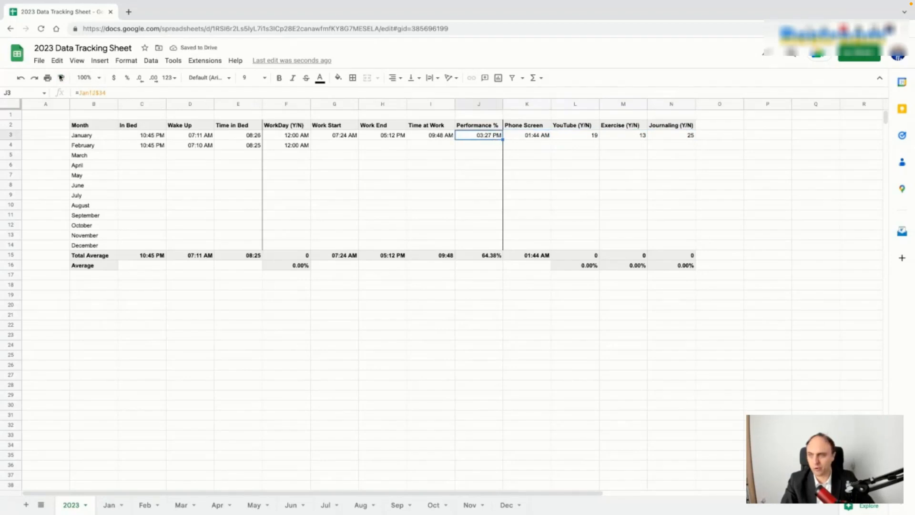
pyautogui.click(128, 78)
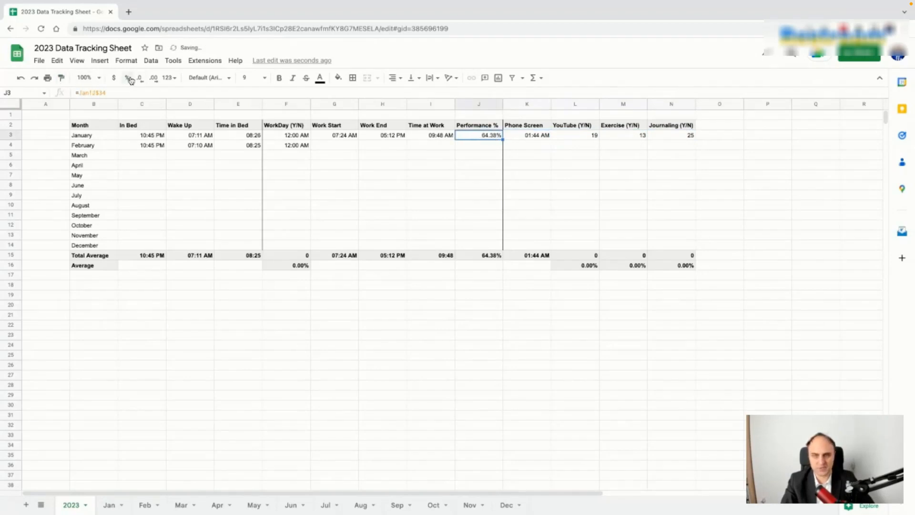
pyautogui.click(141, 79)
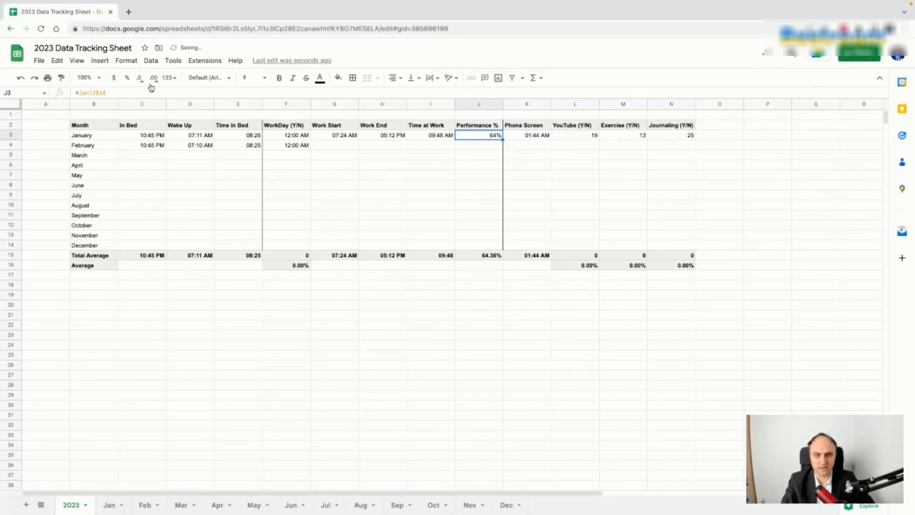
# Step: Review January's work values and the Total Average row formulas
pyautogui.click(442, 138)
pyautogui.click(369, 139)
pyautogui.click(334, 137)
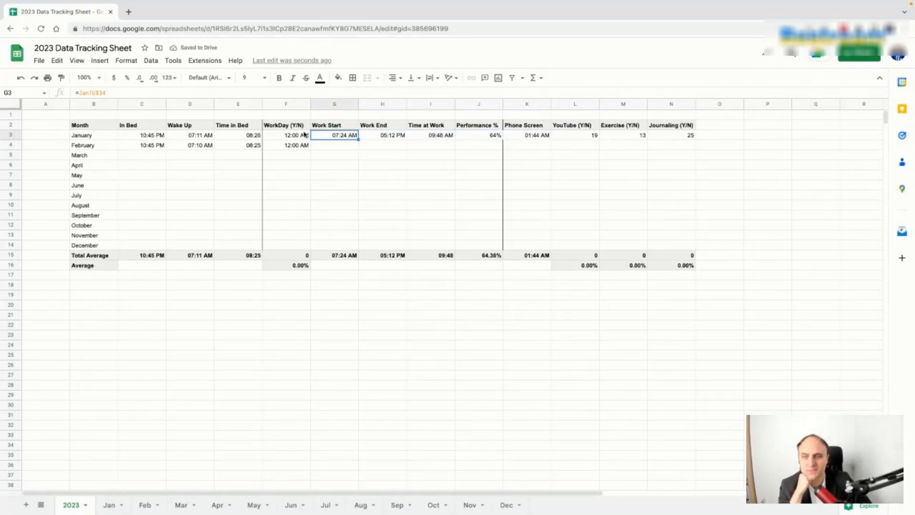
pyautogui.click(673, 137)
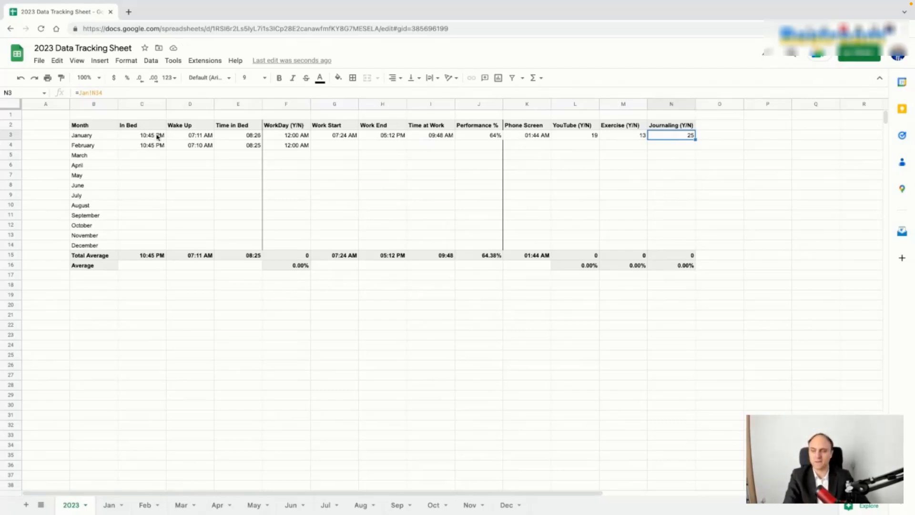
pyautogui.click(157, 260)
pyautogui.press('Right')
pyautogui.press('Right')
pyautogui.press('Right')
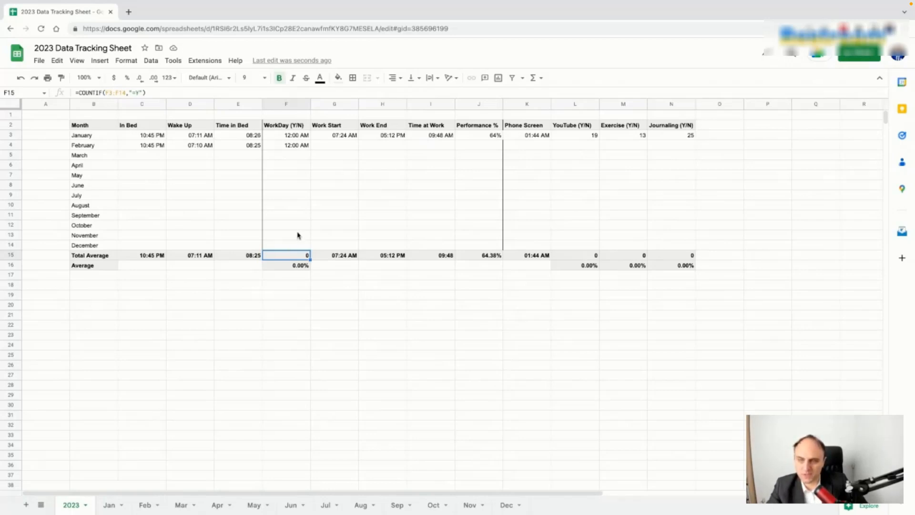
# Step: Format F3 as a whole number and paint it onto F4, showing 24 and 22
pyautogui.click(293, 137)
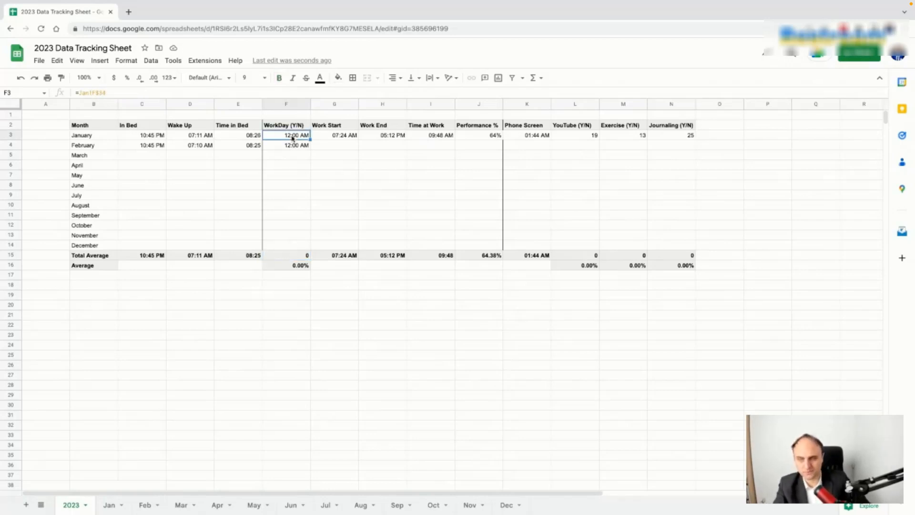
pyautogui.click(169, 79)
pyautogui.click(169, 79)
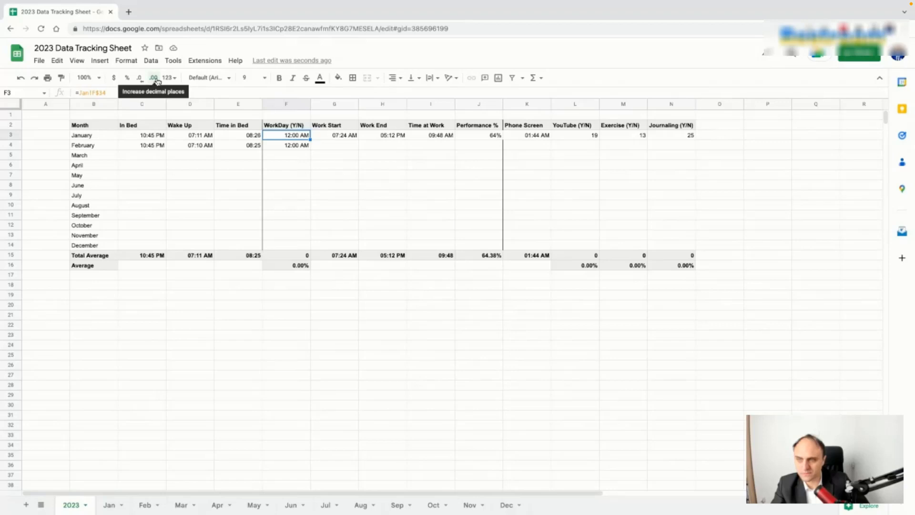
pyautogui.click(169, 79)
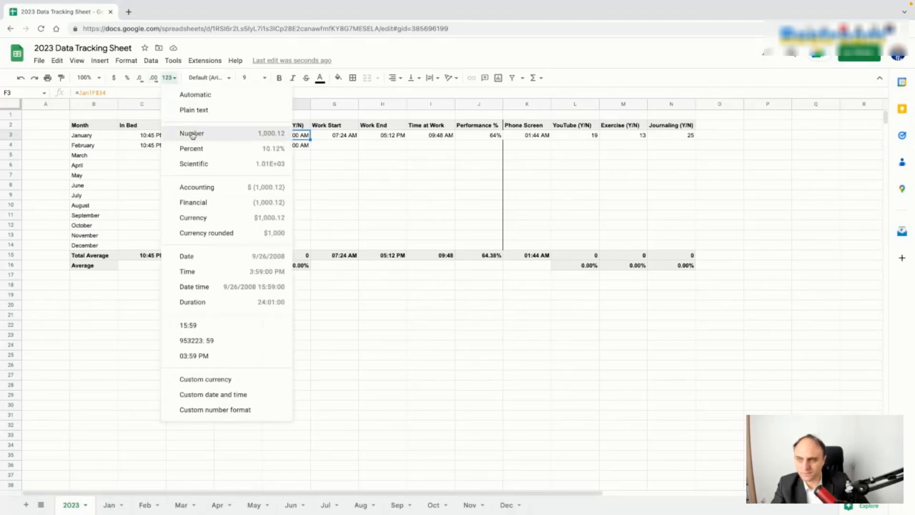
pyautogui.click(192, 134)
pyautogui.click(141, 79)
pyautogui.click(141, 80)
pyautogui.click(61, 77)
pyautogui.click(297, 149)
pyautogui.click(307, 196)
# Step: Total WorkDay in F15 with =SUM(F3:F14) (46) and set F16 to =F15/365 (12.60%)
pyautogui.click(308, 257)
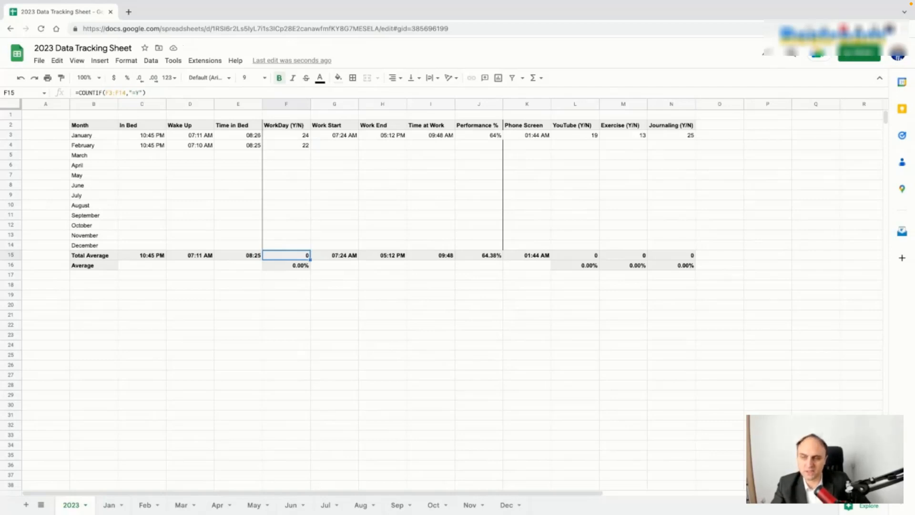
pyautogui.write('=sum')
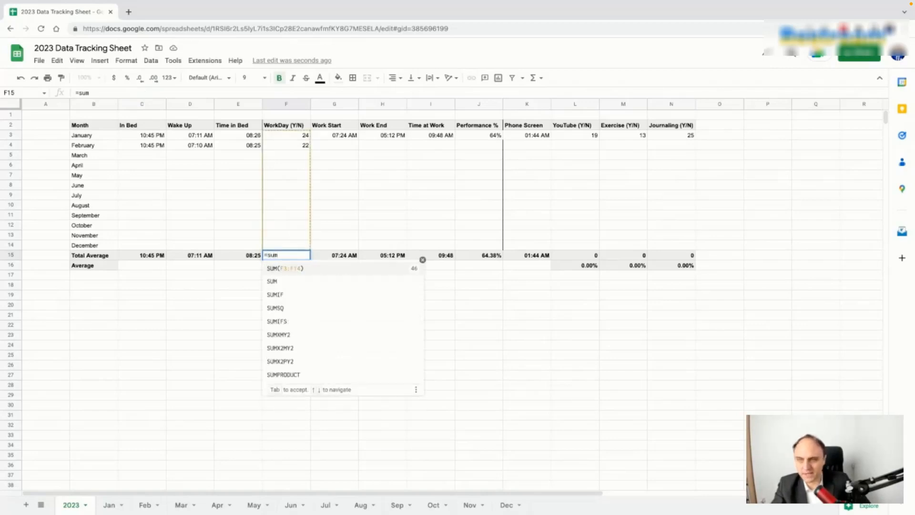
pyautogui.click(308, 269)
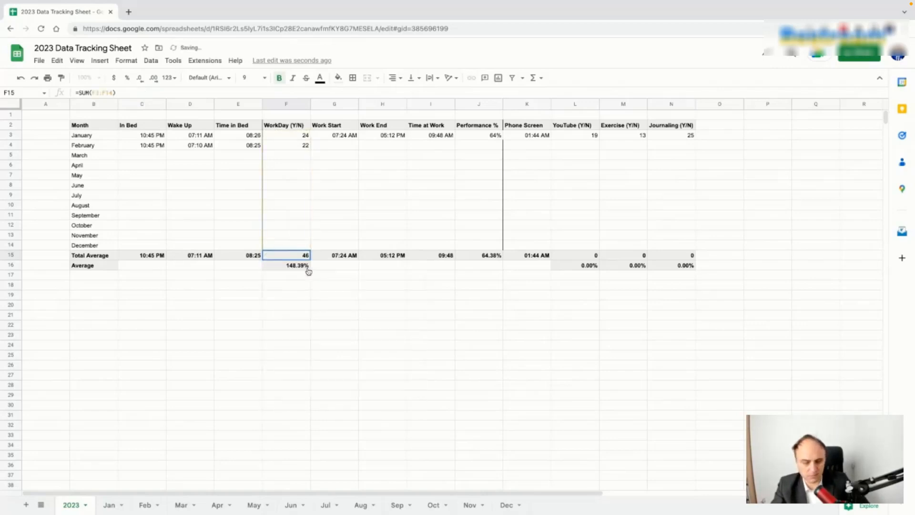
pyautogui.click(304, 268)
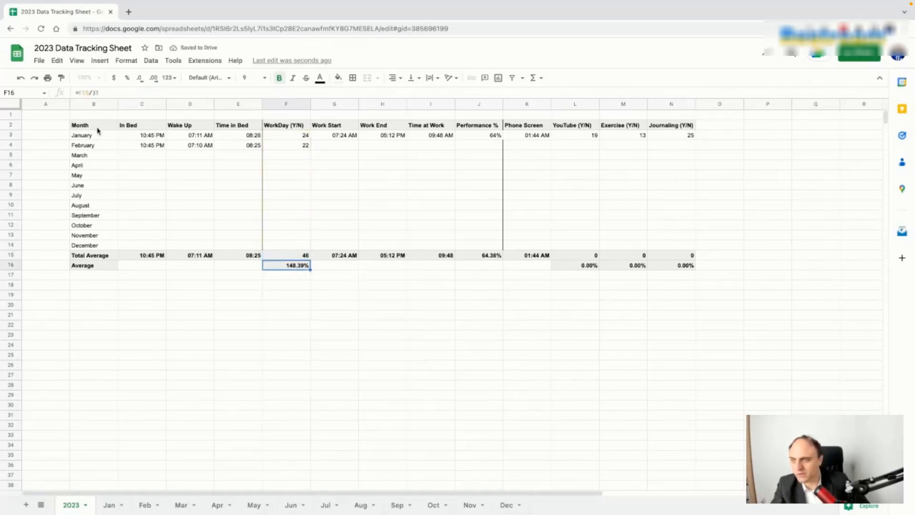
pyautogui.click(104, 91)
pyautogui.press('BackSpace')
pyautogui.press('BackSpace')
pyautogui.write('365')
pyautogui.press('Return')
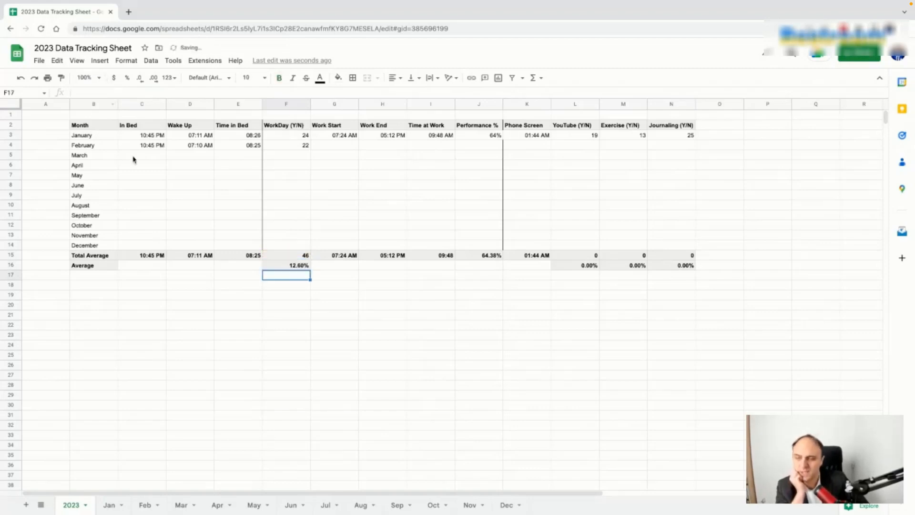
# Step: Check the In Bed, WorkDay, Time in Bed and Work total formulas
pyautogui.click(151, 257)
pyautogui.click(300, 256)
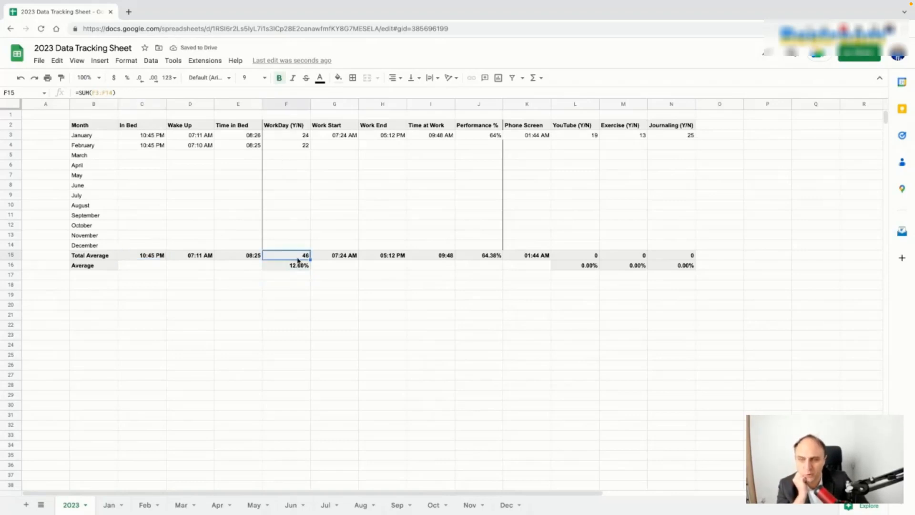
pyautogui.click(295, 270)
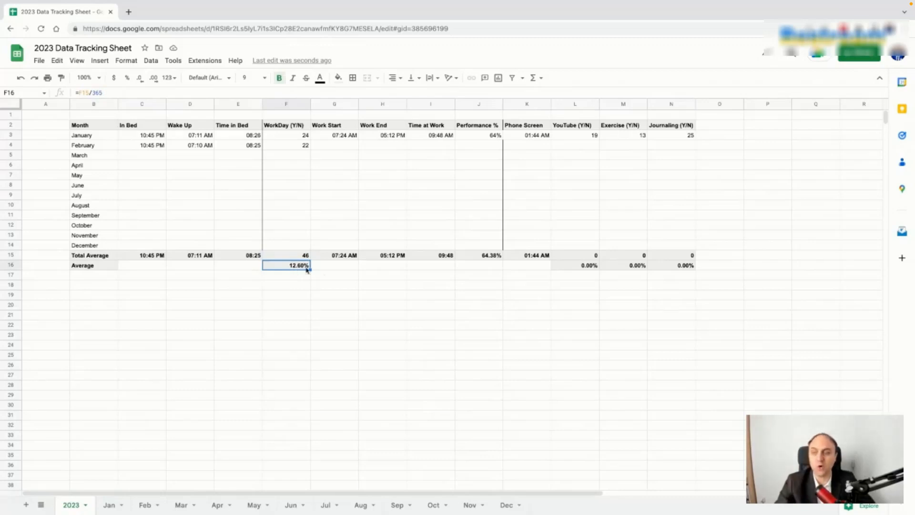
pyautogui.click(253, 256)
pyautogui.click(336, 256)
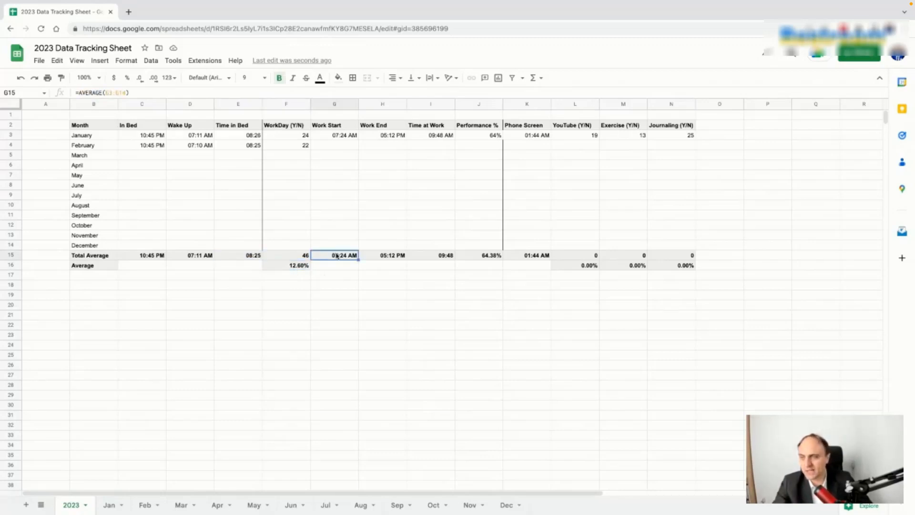
pyautogui.press('Right')
pyautogui.press('Right')
pyautogui.press('Right')
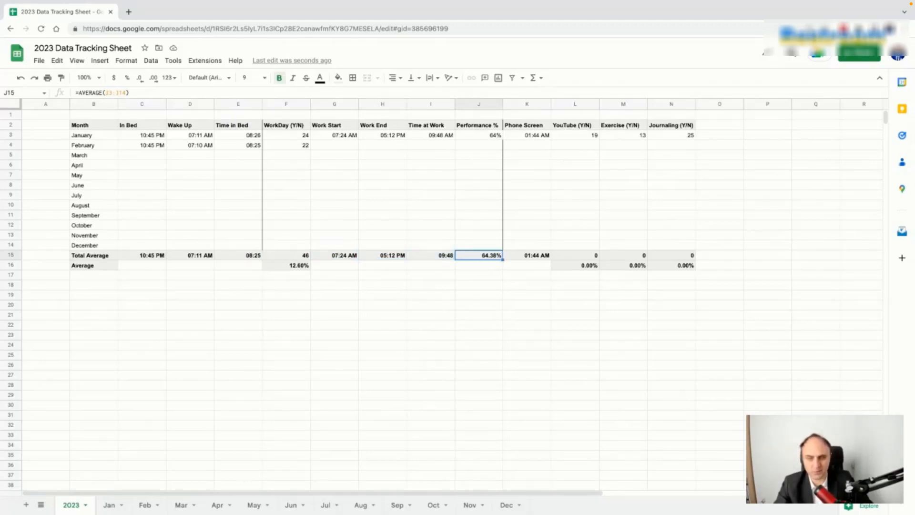
pyautogui.press('Right')
pyautogui.press('Right')
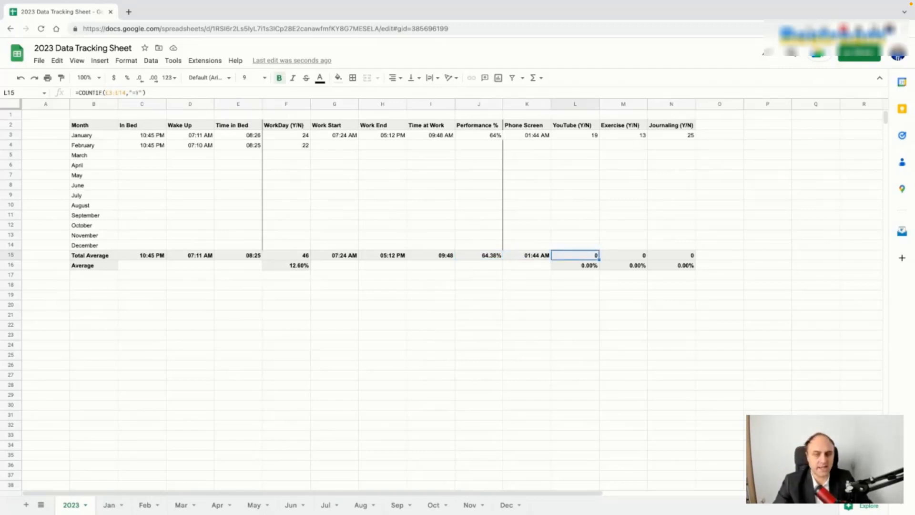
# Step: Enter =SUM(L3:L14) in L15 and fill it to N15, totalling 19, 13 and 25
pyautogui.click(593, 257)
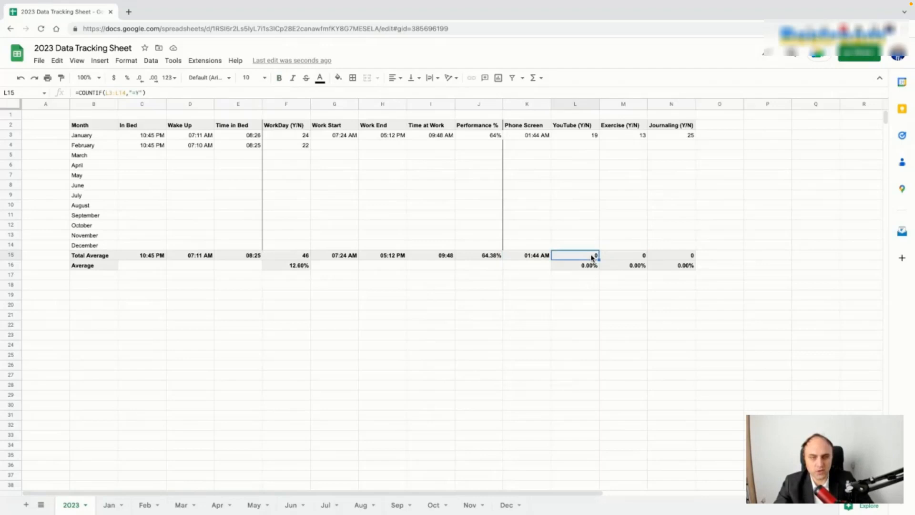
pyautogui.write('=sum')
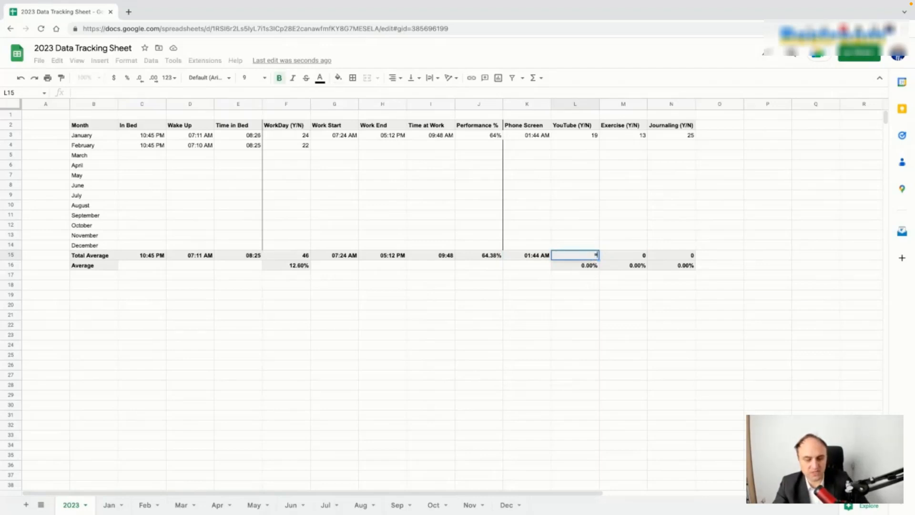
pyautogui.click(597, 266)
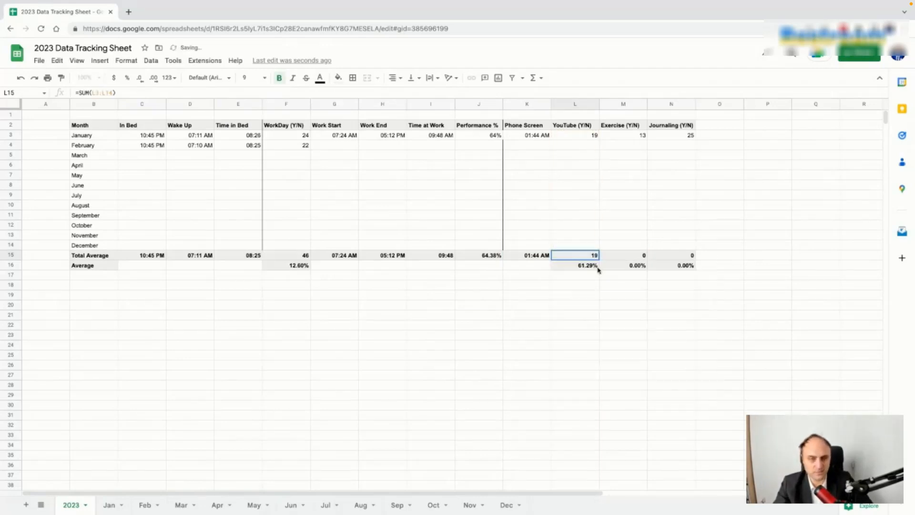
pyautogui.moveTo(599, 259); pyautogui.dragTo(692, 260)
# Step: Change L16 to =L15/365 and fill it to N16 (5.21%, 3.56%, 6.85%)
pyautogui.click(585, 266)
pyautogui.click(118, 93)
pyautogui.press('BackSpace')
pyautogui.write('65')
pyautogui.press('Return')
pyautogui.click(572, 268)
pyautogui.moveTo(599, 270); pyautogui.dragTo(674, 265)
pyautogui.click(783, 286)
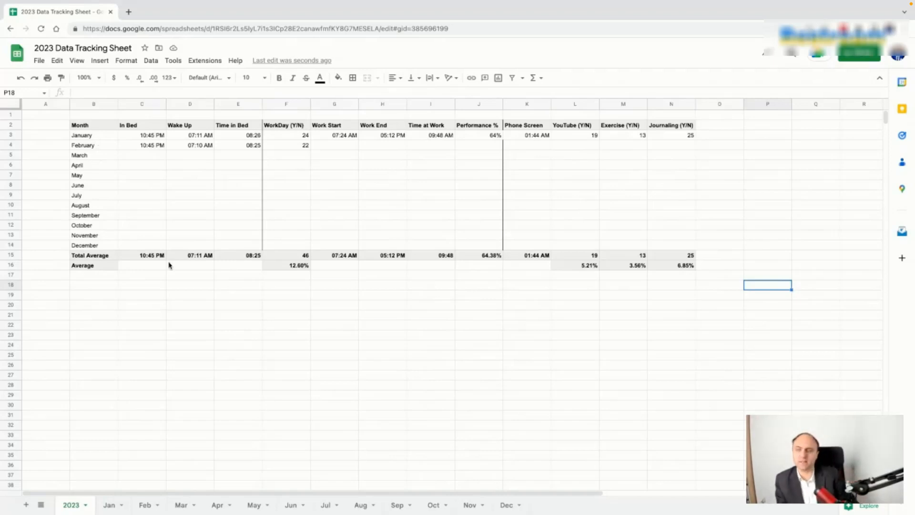
# Step: Review the month names and the In Bed, Wake Up and Time in Bed total formulas
pyautogui.click(96, 128)
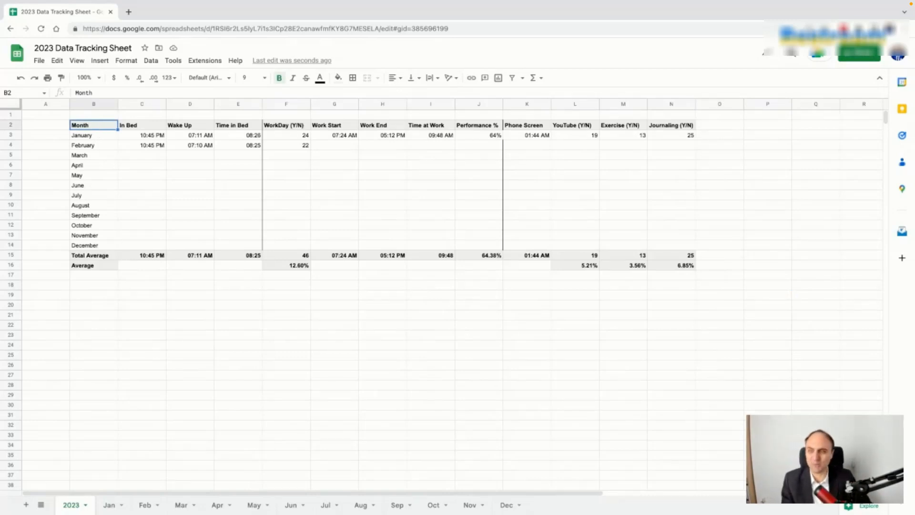
pyautogui.click(136, 185)
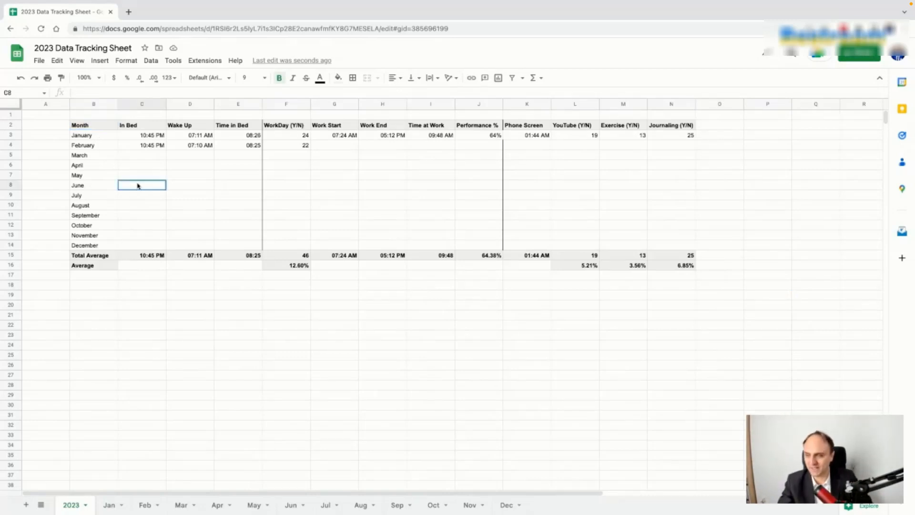
pyautogui.click(97, 129)
pyautogui.press('Down')
pyautogui.press('Down')
pyautogui.press('Down')
pyautogui.press('Down')
pyautogui.press('Down')
pyautogui.press('Down')
pyautogui.press('Down')
pyautogui.press('Down')
pyautogui.click(150, 258)
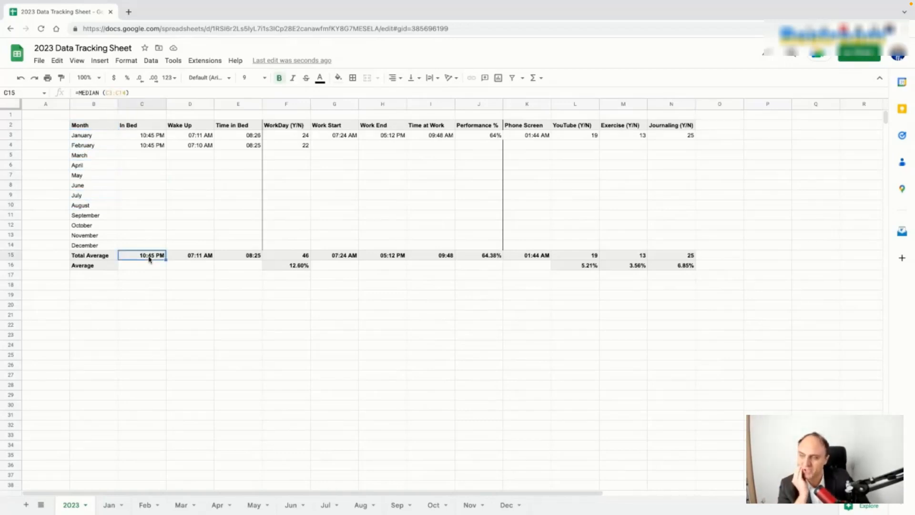
pyautogui.click(202, 260)
pyautogui.click(251, 257)
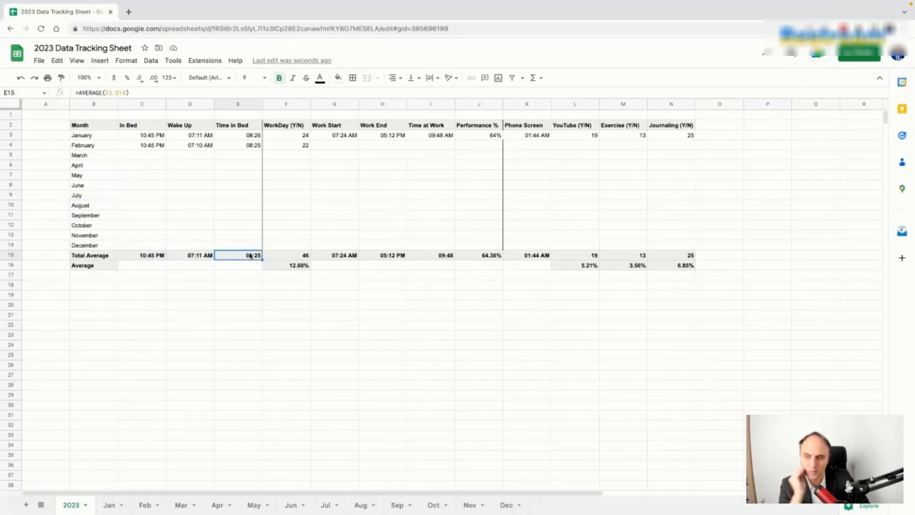
# Step: Copy January's Wake Up time format onto the Time in Bed values and check their total
pyautogui.click(187, 136)
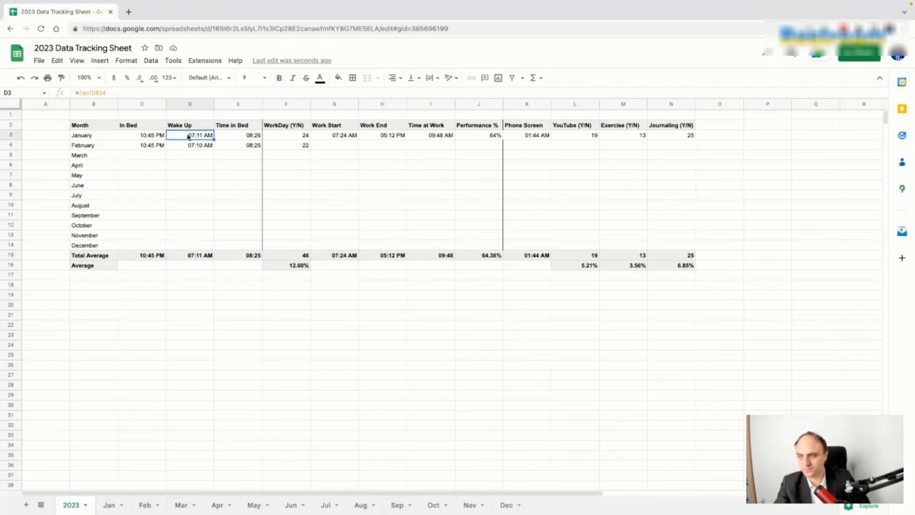
pyautogui.click(61, 78)
pyautogui.moveTo(243, 139); pyautogui.dragTo(244, 146)
pyautogui.click(237, 165)
pyautogui.click(245, 257)
# Step: Check the Wake Up average, In Bed median and Time in Bed average formulas
pyautogui.click(169, 257)
pyautogui.click(150, 260)
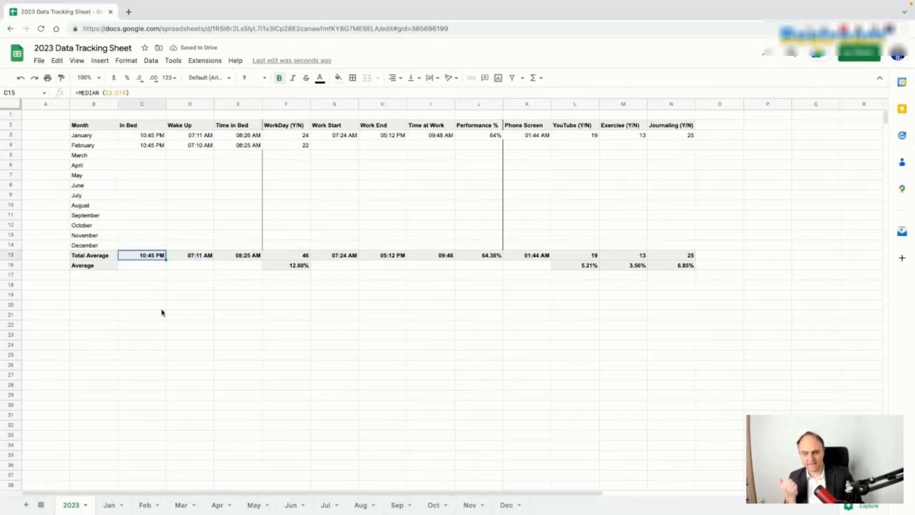
pyautogui.click(191, 257)
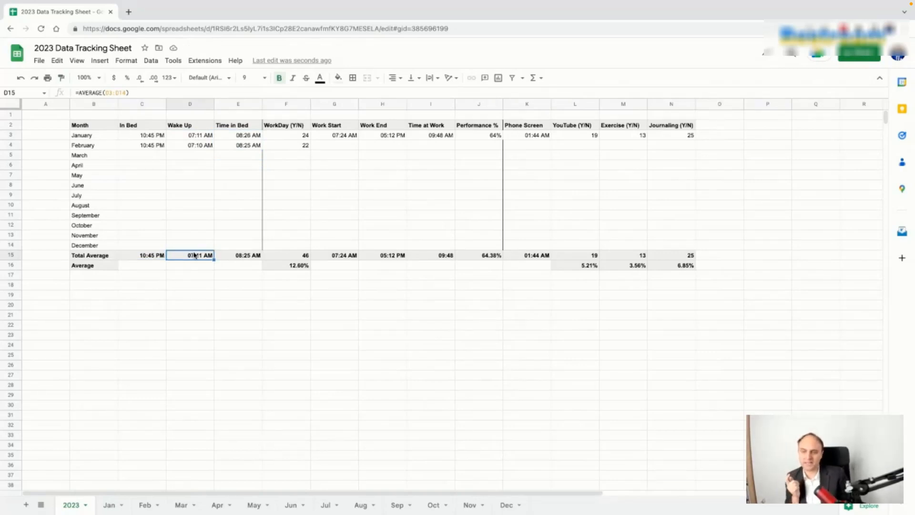
pyautogui.click(249, 257)
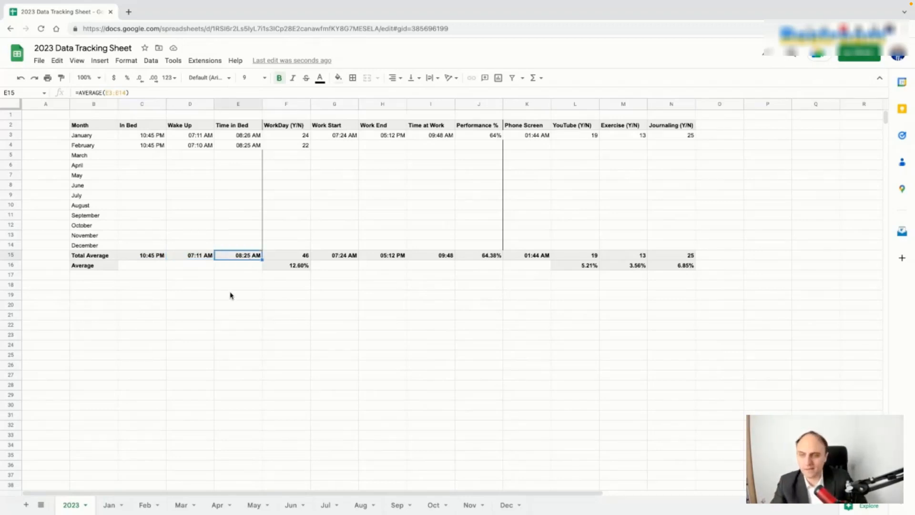
# Step: Give January's Time in Bed a custom time format without AM/PM, e.g. 08:26
pyautogui.click(246, 139)
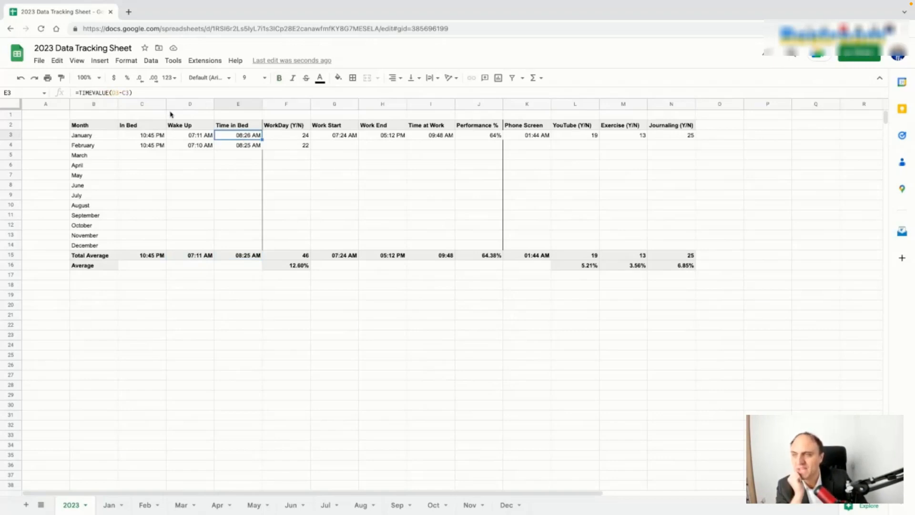
pyautogui.click(170, 78)
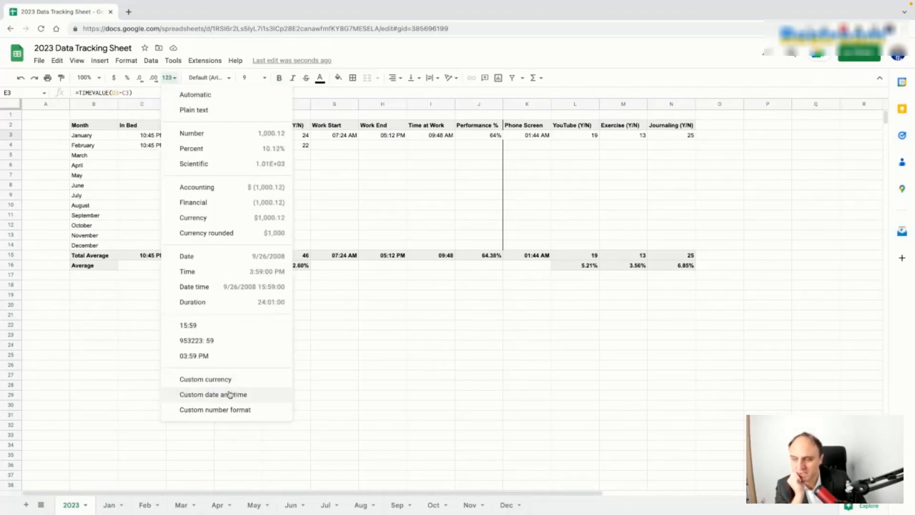
pyautogui.click(230, 395)
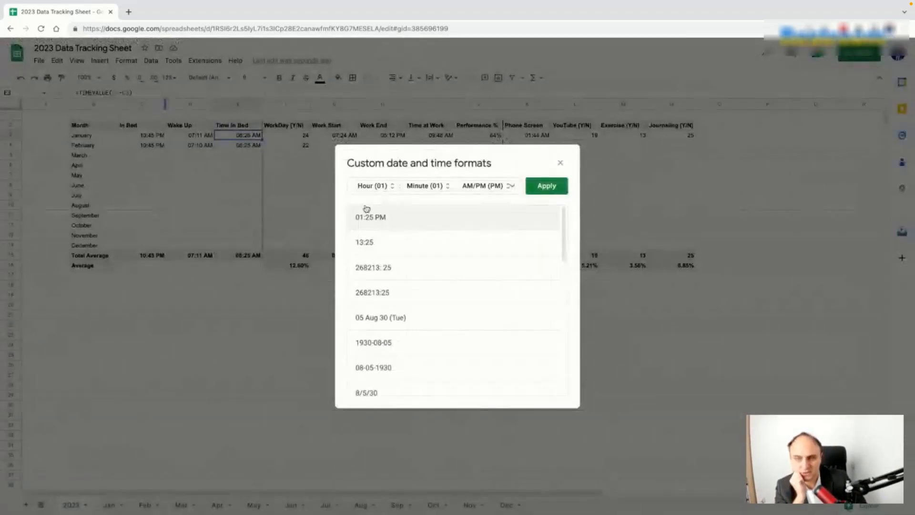
pyautogui.click(483, 189)
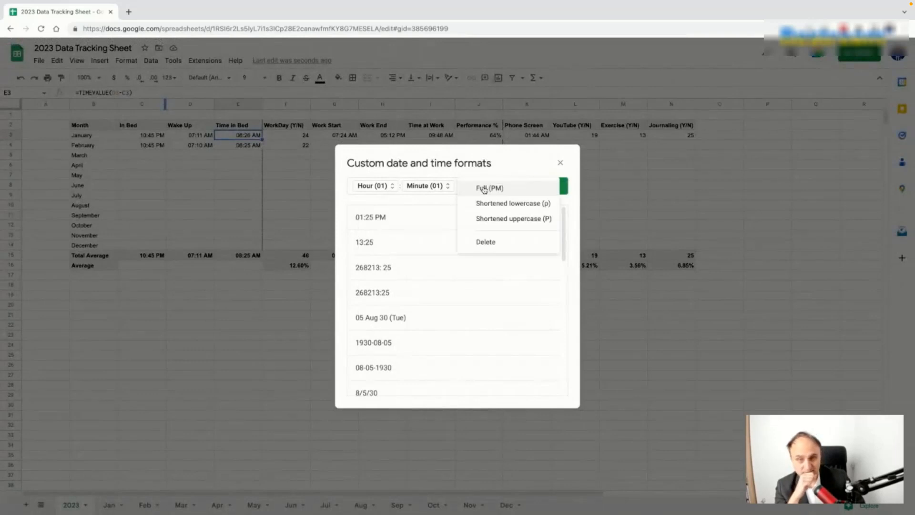
pyautogui.click(487, 242)
pyautogui.click(545, 185)
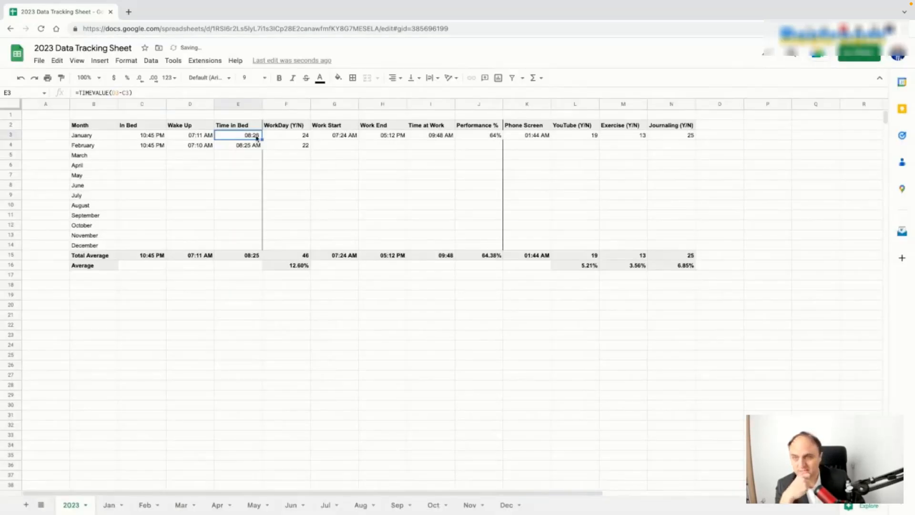
# Step: Copy that format onto February's Time in Bed, then check the average and WorkDay total
pyautogui.click(61, 77)
pyautogui.click(243, 148)
pyautogui.click(253, 256)
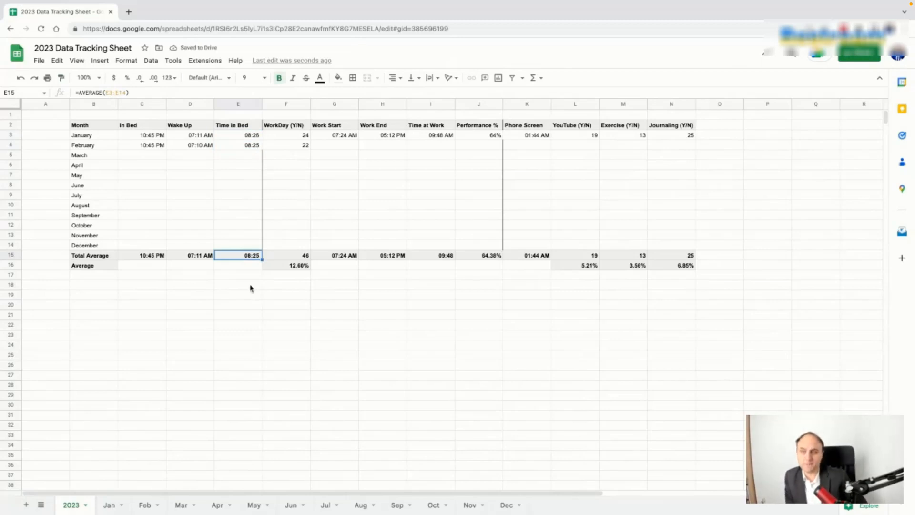
pyautogui.click(286, 256)
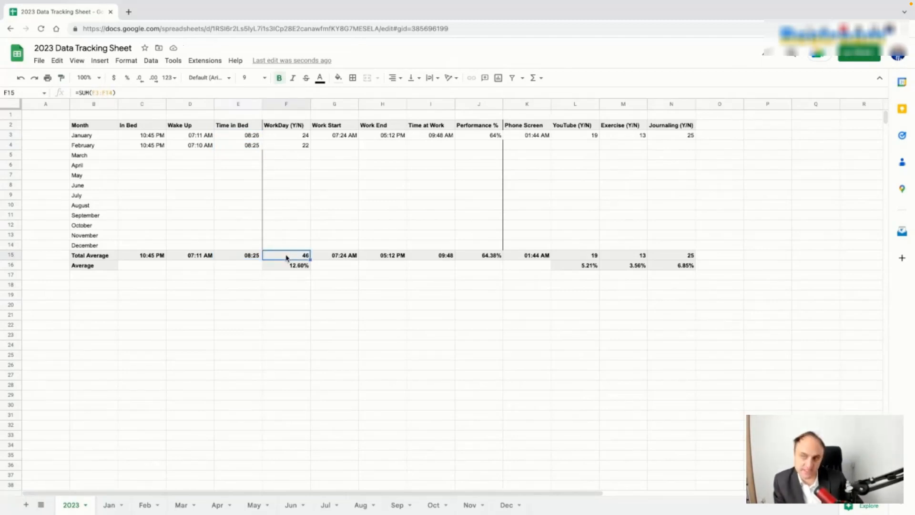
# Step: Check the WorkDay percentage and the Work Start, Work End, Time at Work, Performance and Phone Screen averages
pyautogui.click(290, 266)
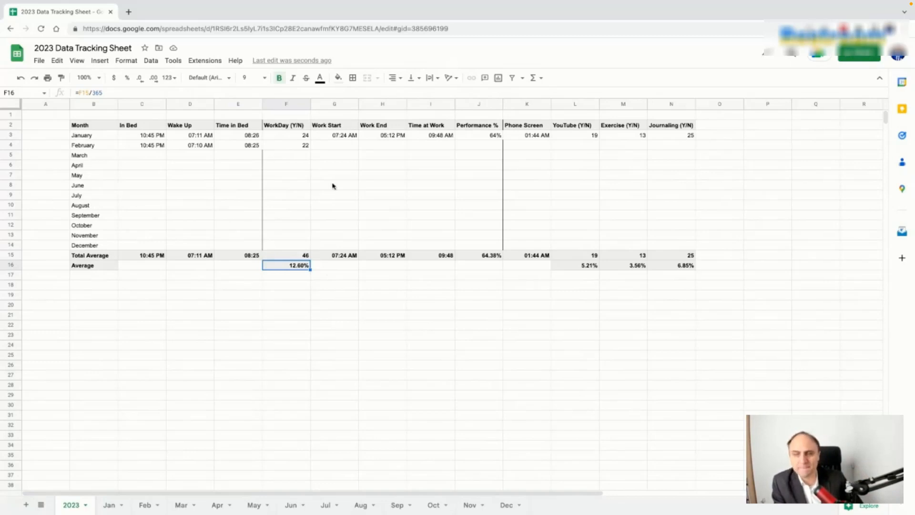
pyautogui.click(348, 257)
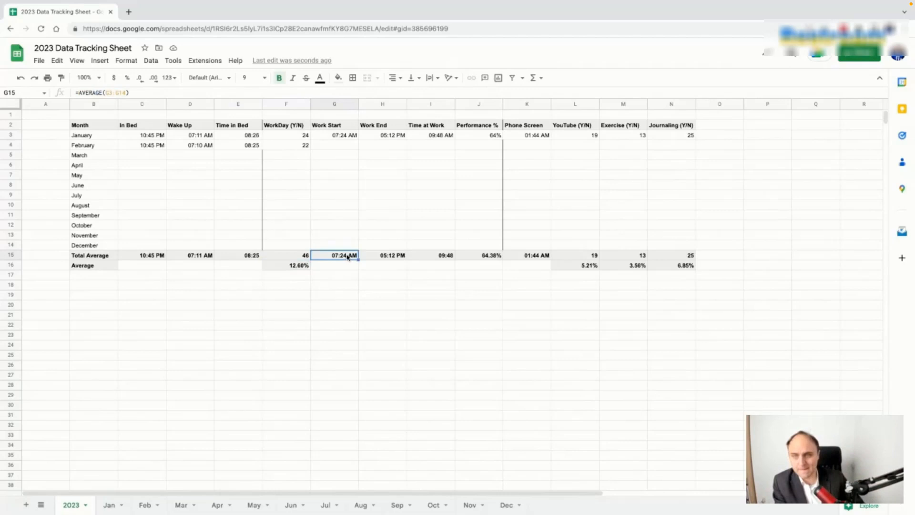
pyautogui.click(385, 258)
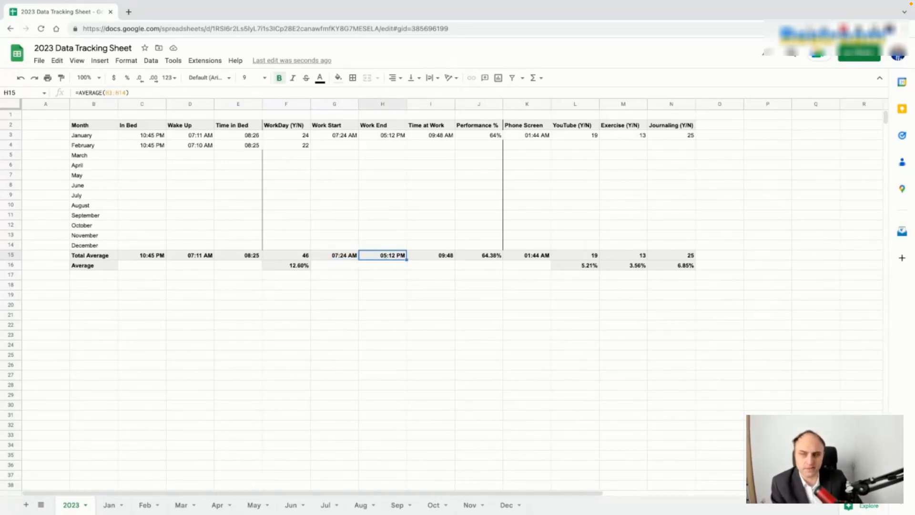
pyautogui.click(435, 258)
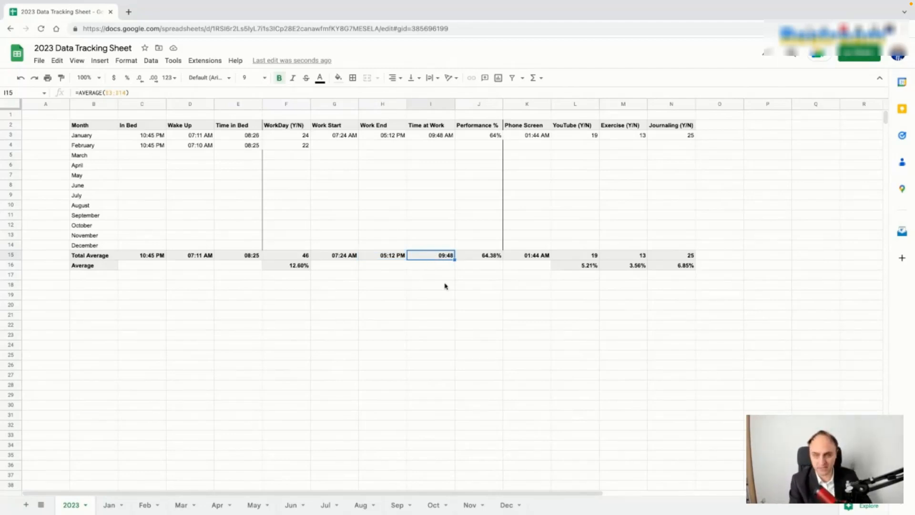
pyautogui.click(480, 257)
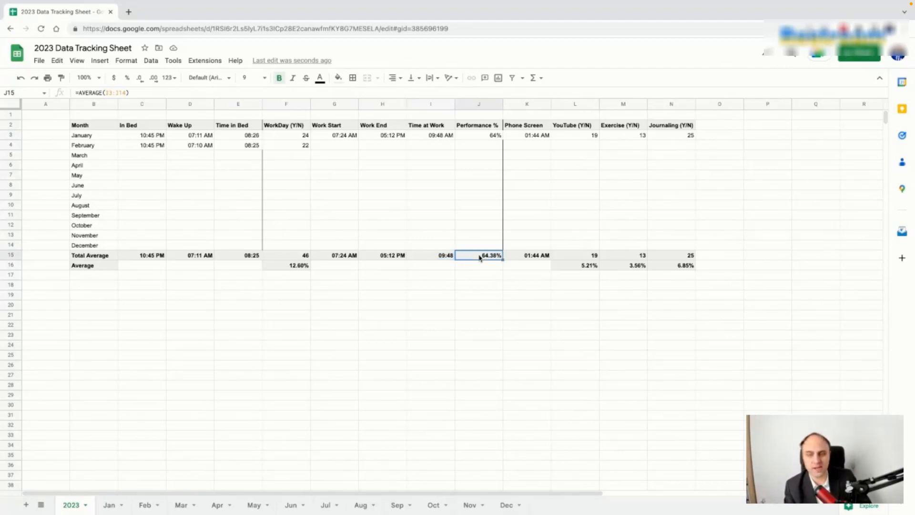
pyautogui.click(526, 258)
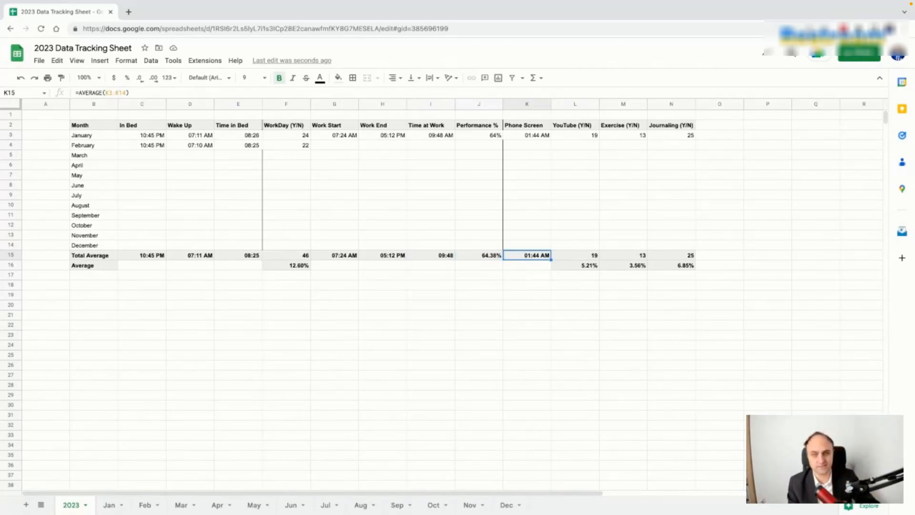
# Step: Copy the no-AM/PM time format from Time in Bed onto January's Phone Screen, showing 01:44
pyautogui.click(531, 136)
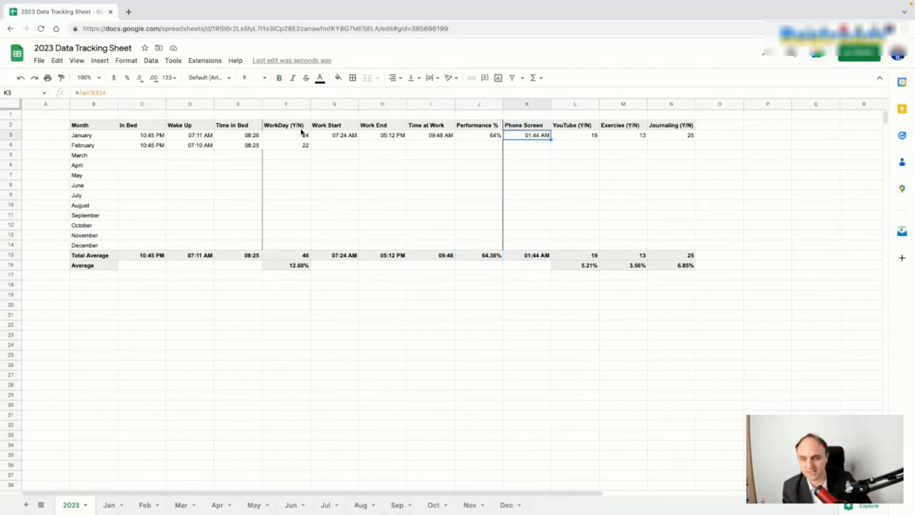
pyautogui.click(245, 135)
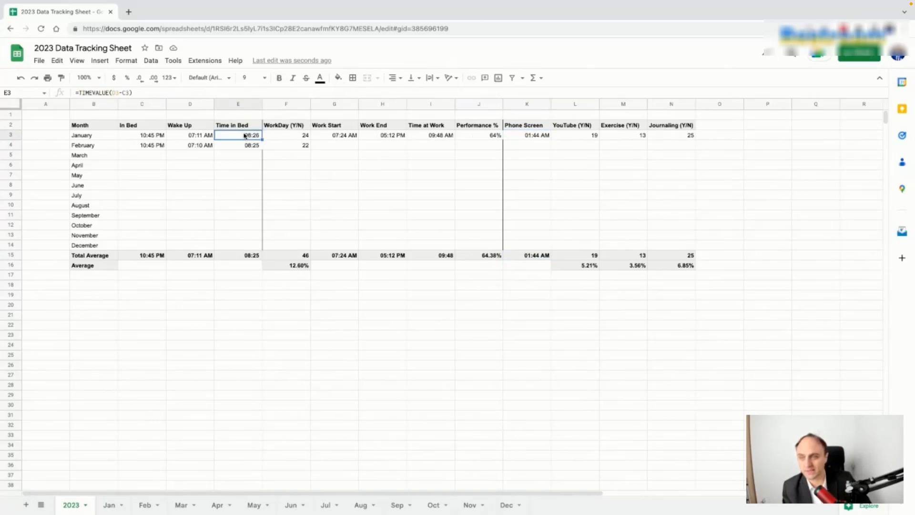
pyautogui.click(64, 81)
pyautogui.click(531, 137)
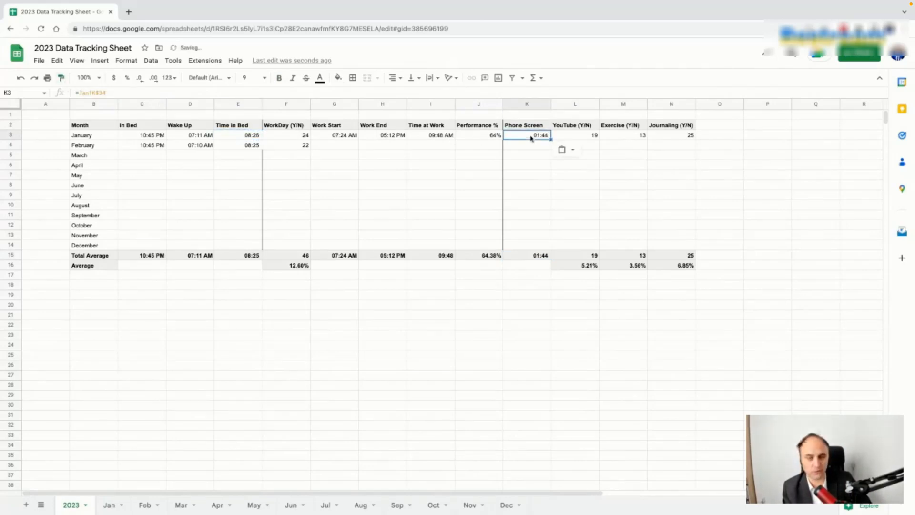
pyautogui.click(524, 288)
# Step: Check January's YouTube link formula and the YouTube total and yearly percentage formulas
pyautogui.click(575, 137)
pyautogui.press('Up')
pyautogui.press('Down')
pyautogui.press('Left')
pyautogui.press('Right')
pyautogui.click(594, 257)
pyautogui.click(590, 266)
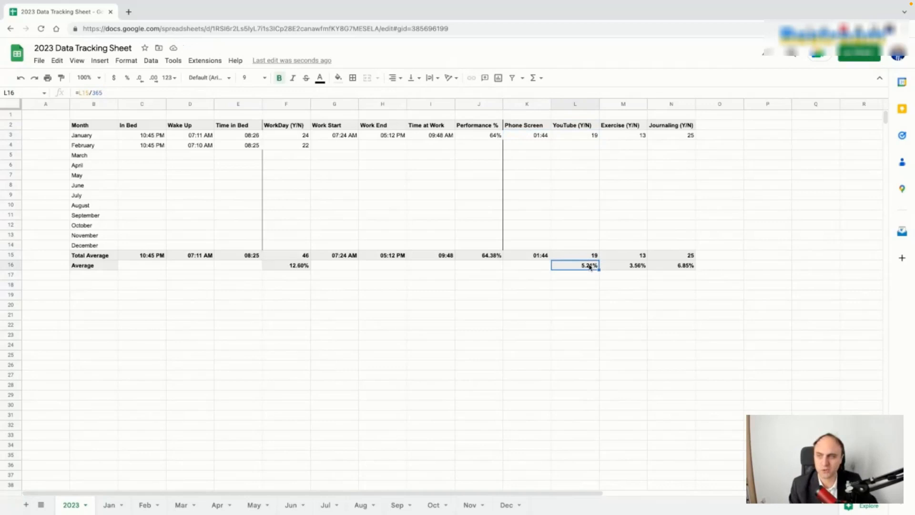
# Step: Check the Exercise and Journaling link, total and percentage formulas, then view the Jan sheet
pyautogui.click(629, 138)
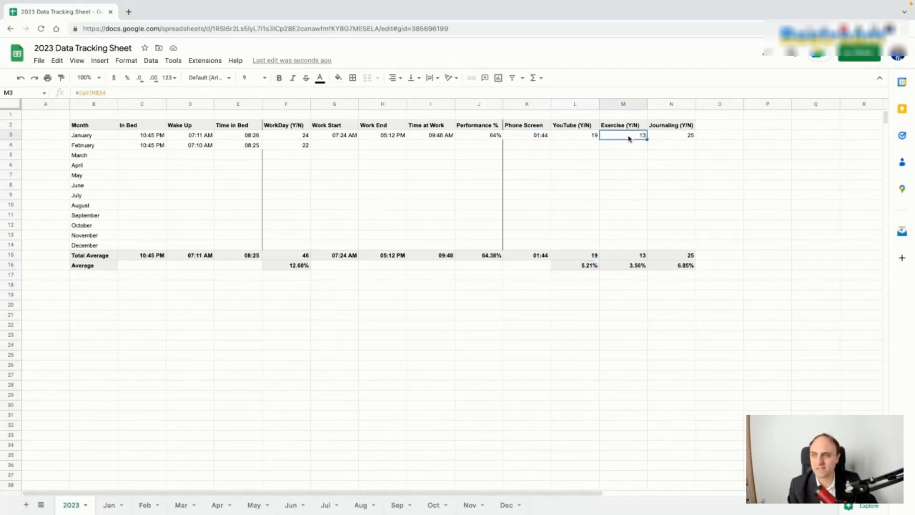
pyautogui.click(635, 257)
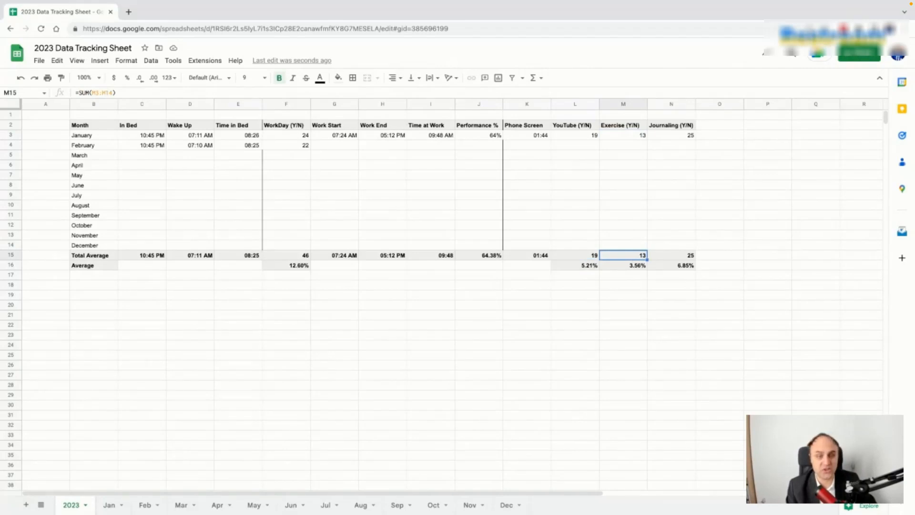
pyautogui.click(691, 267)
pyautogui.click(684, 256)
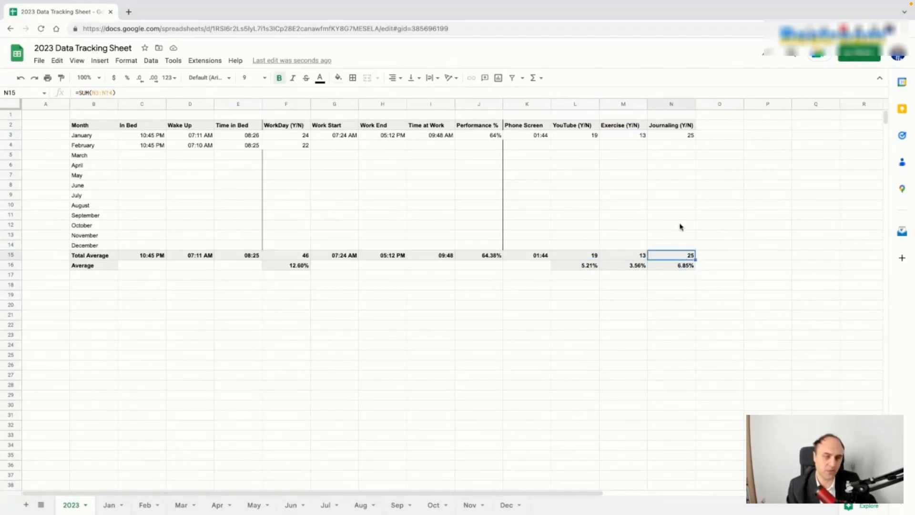
pyautogui.click(677, 137)
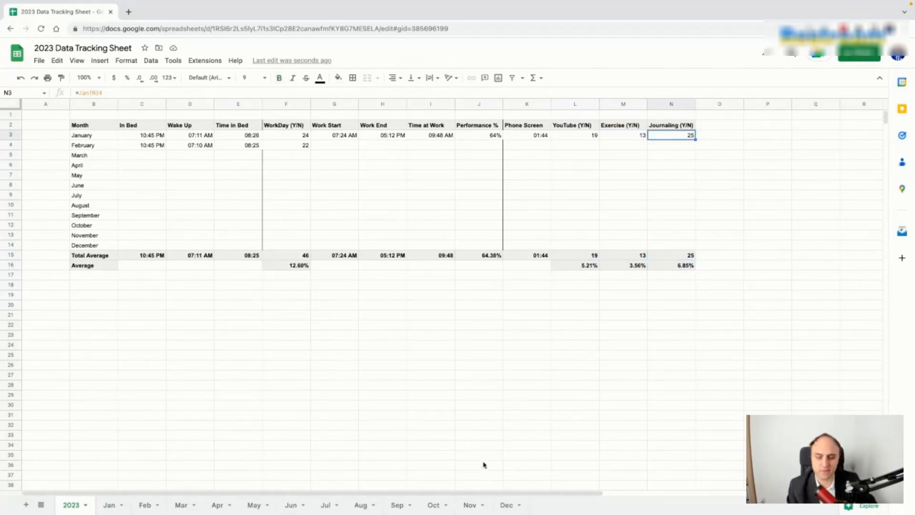
pyautogui.click(110, 505)
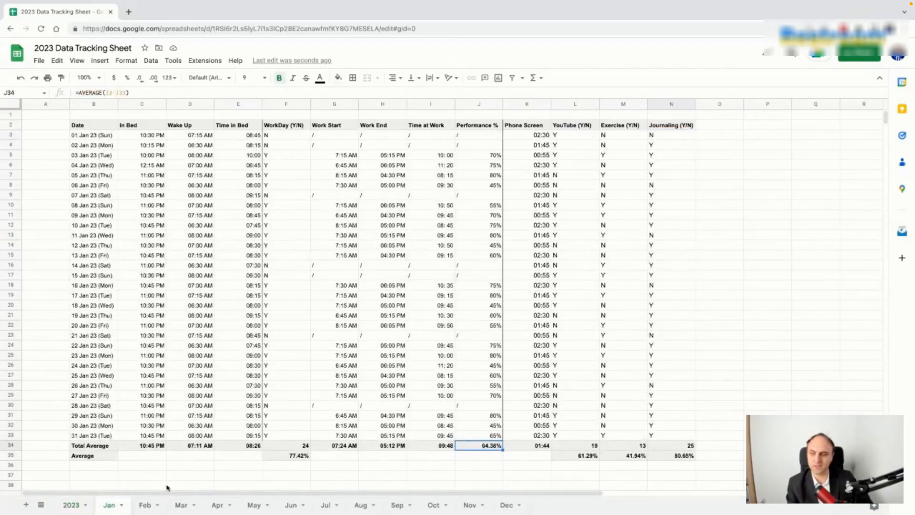
# Step: Look through the Feb to Dec month sheets
pyautogui.click(144, 505)
pyautogui.click(181, 505)
pyautogui.click(218, 505)
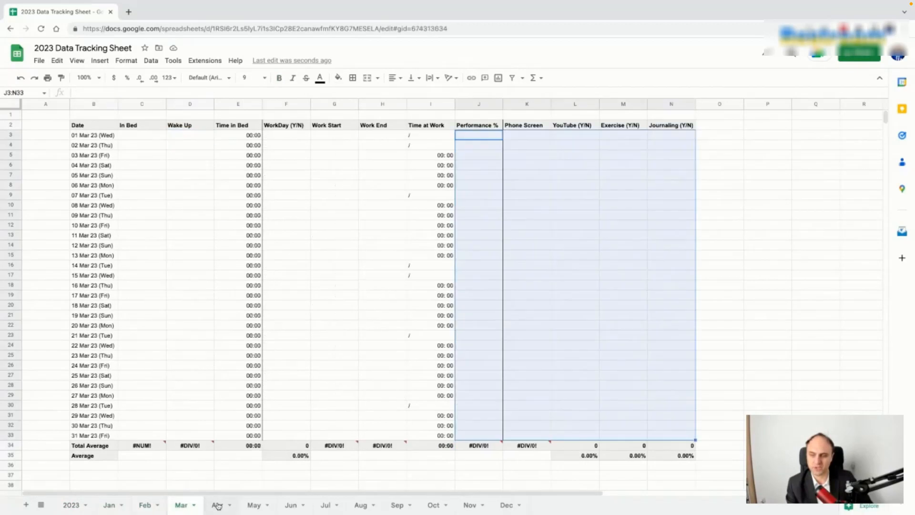
pyautogui.click(181, 506)
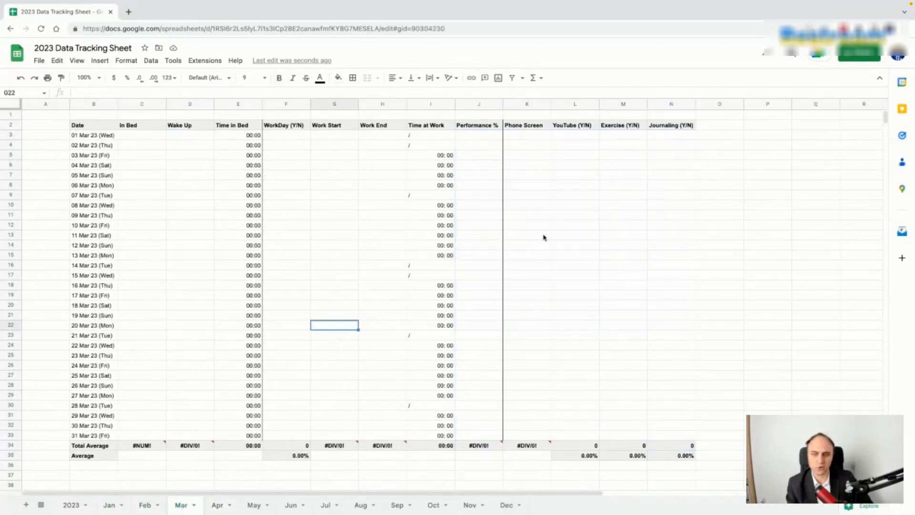
pyautogui.click(218, 505)
pyautogui.click(254, 505)
pyautogui.click(292, 505)
pyautogui.click(325, 505)
pyautogui.click(361, 506)
pyautogui.click(397, 506)
pyautogui.click(434, 506)
pyautogui.click(465, 505)
pyautogui.click(507, 505)
# Step: Return to the 2023 summary tab and select the whole table B2:N16
pyautogui.click(79, 507)
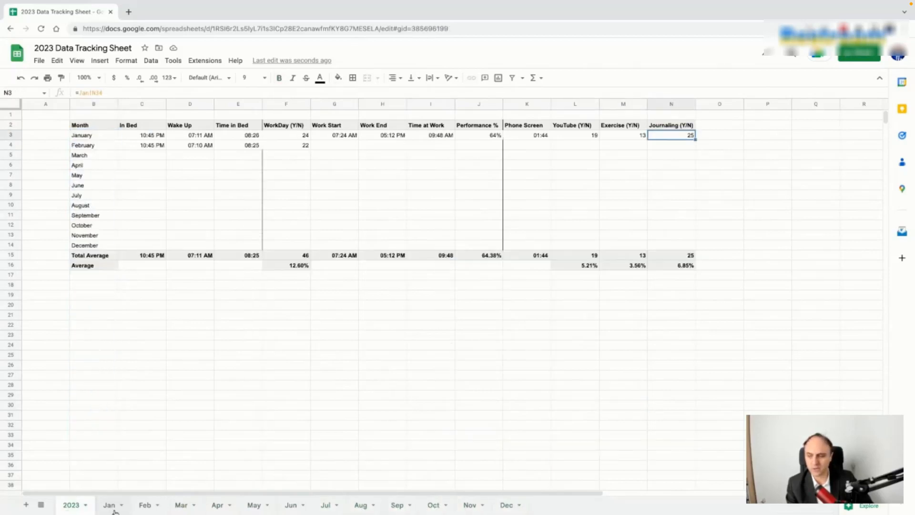
pyautogui.click(112, 506)
pyautogui.click(71, 506)
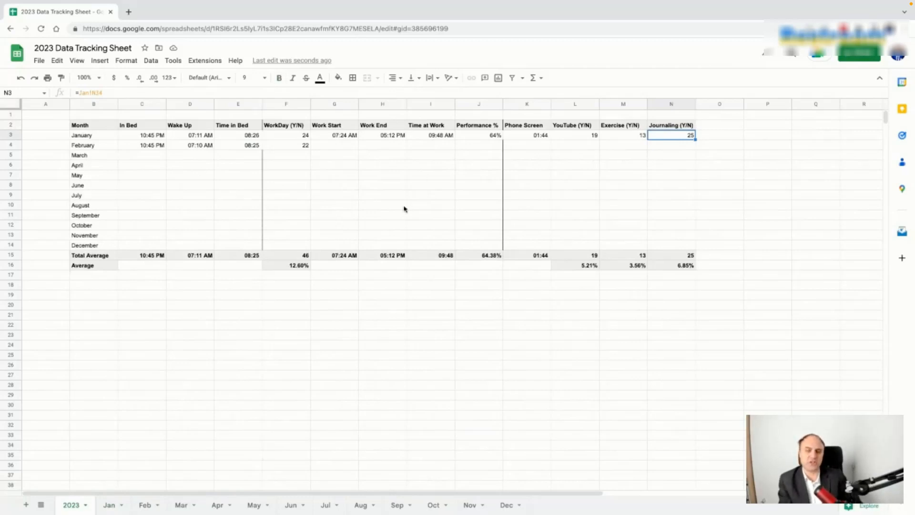
pyautogui.click(99, 127)
pyautogui.hotkey('ctrl', 'a')
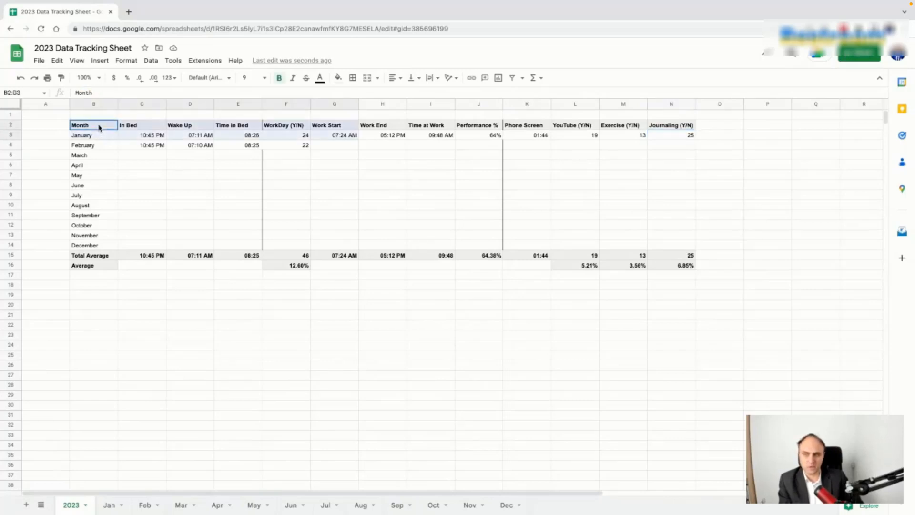